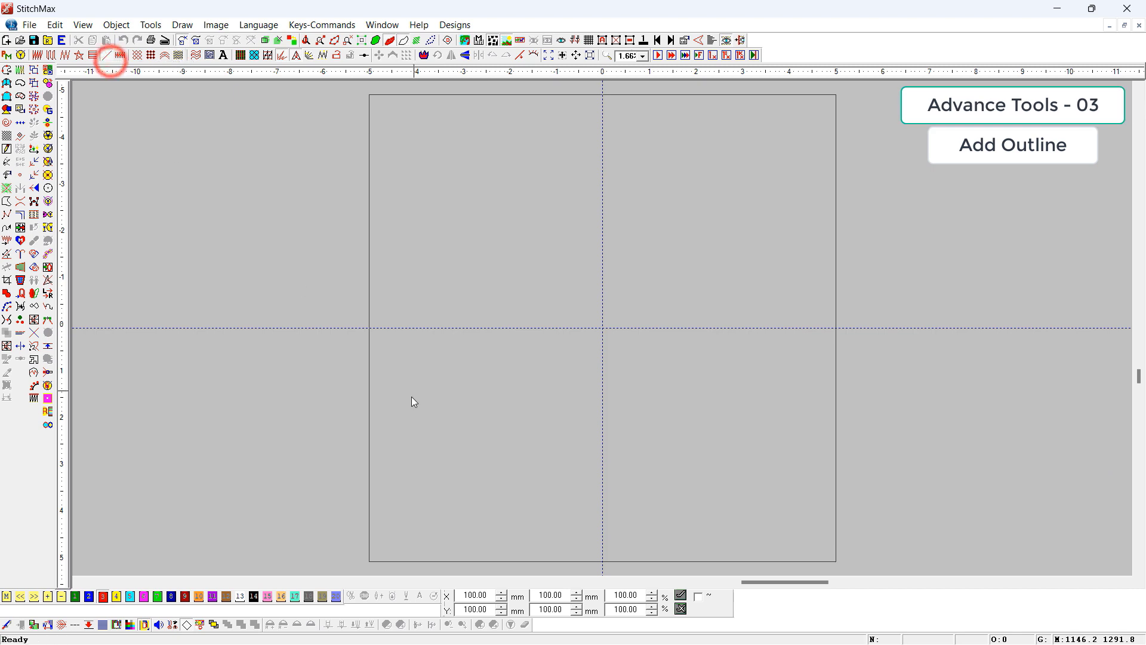
# - Draw an open S-shaped curve about 72 mm wide and 26 mm high, crossing the left edge of the square frame
pyautogui.press('F6')
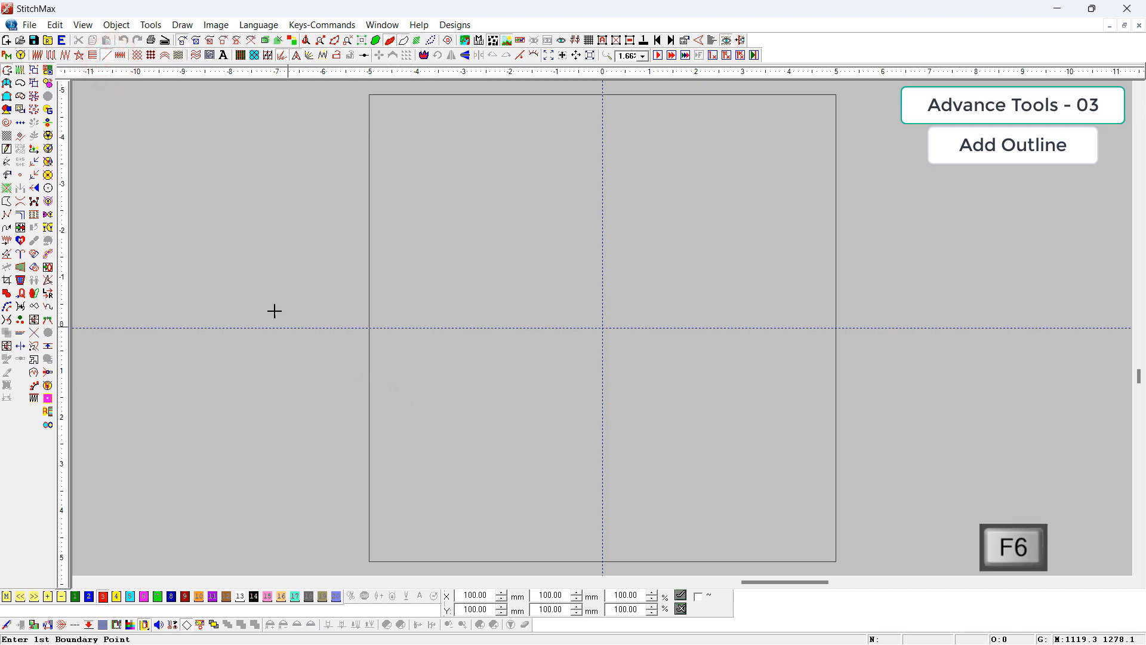
pyautogui.click(231, 341)
pyautogui.rightClick(261, 292)
pyautogui.rightClick(403, 283)
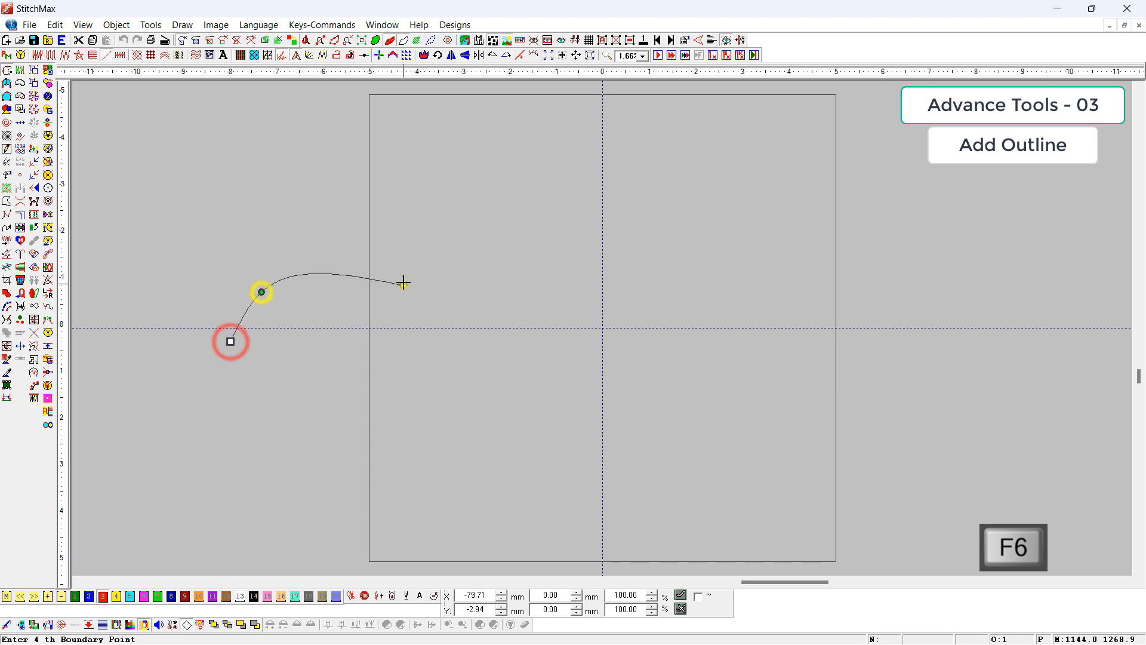
pyautogui.click(565, 218)
pyautogui.press('Return')
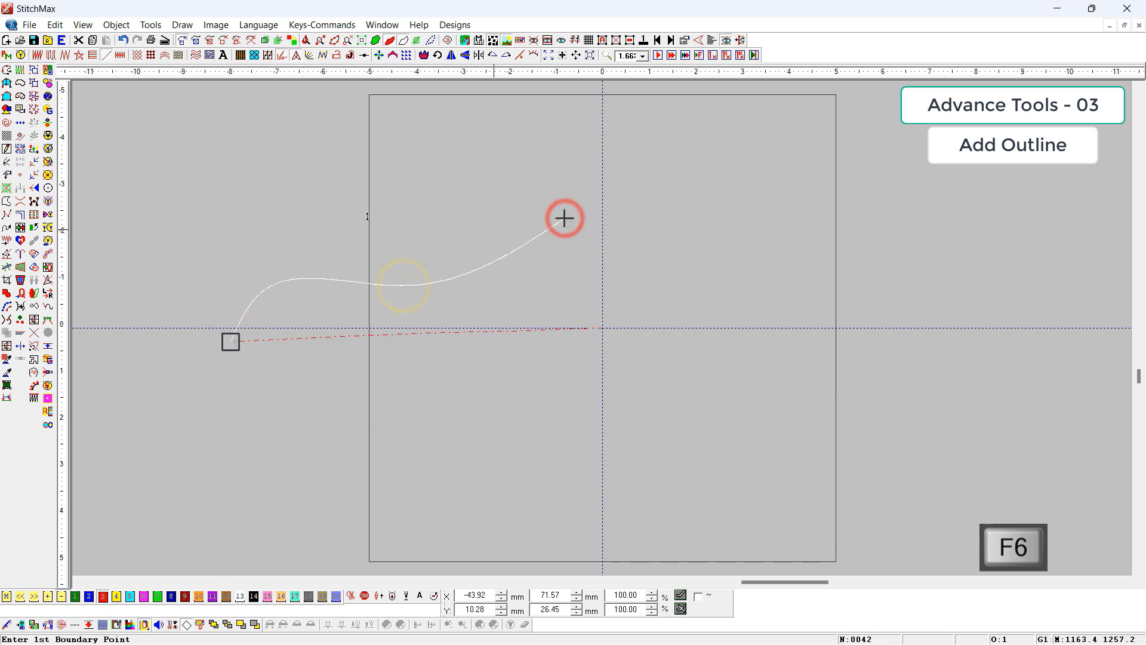
# - Convert the curve to a central fill with a 1 mm column width and a 5% offset factor
pyautogui.click(120, 55)
pyautogui.click(327, 226)
pyautogui.hotkey('alt', 'v')
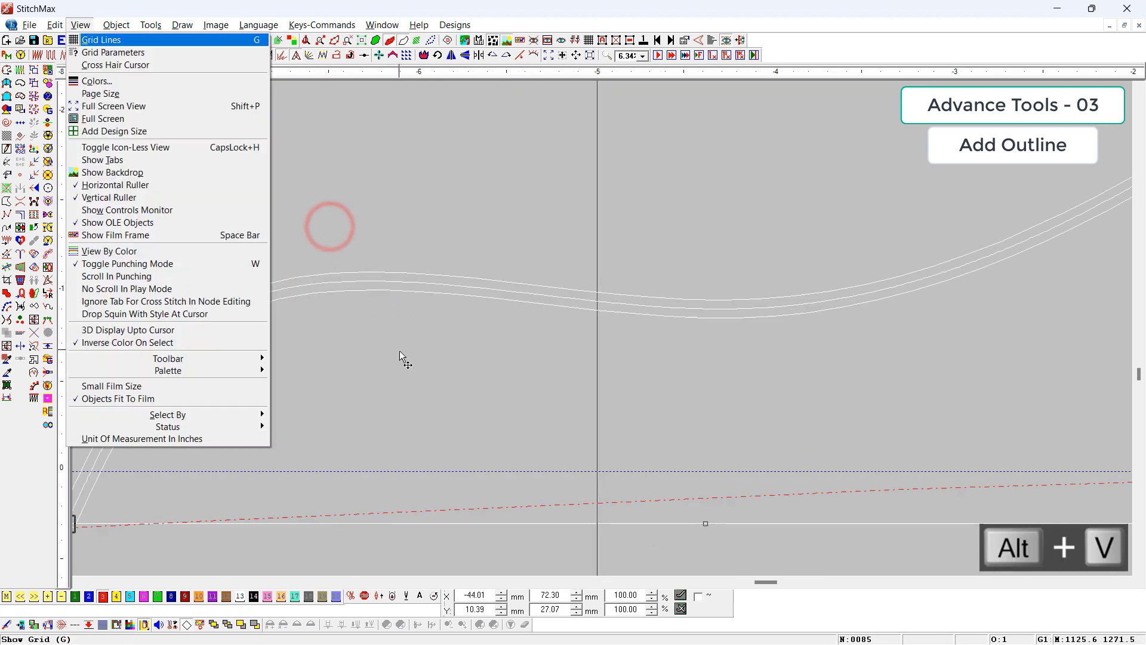
pyautogui.press('Escape')
pyautogui.hotkey('alt', 'c')
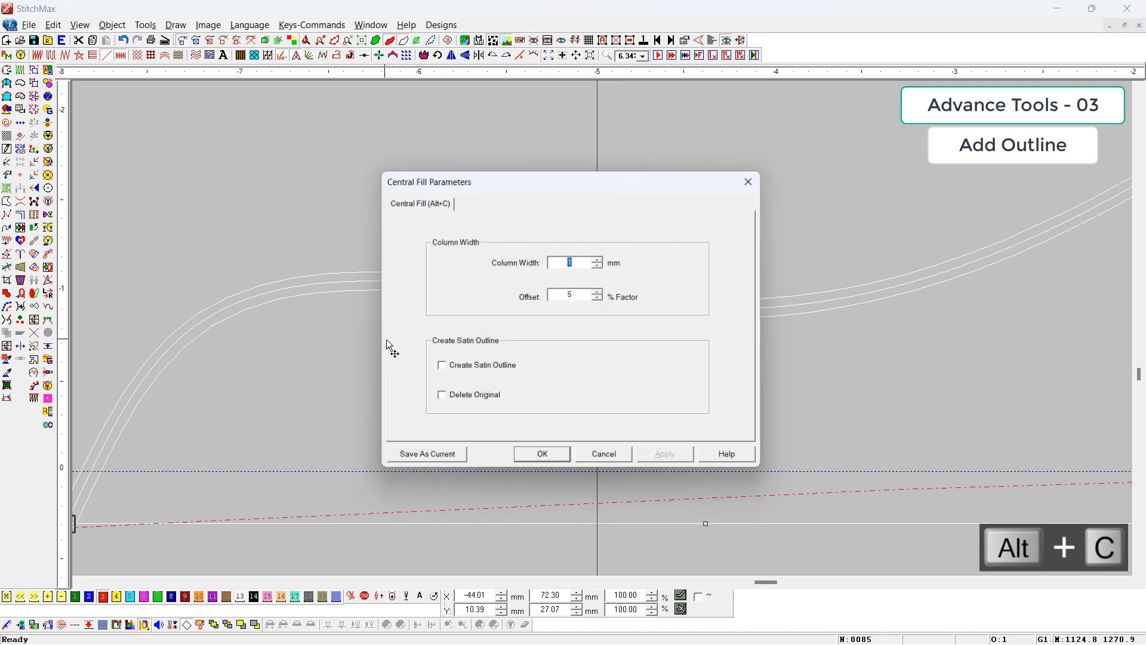
pyautogui.press('Return')
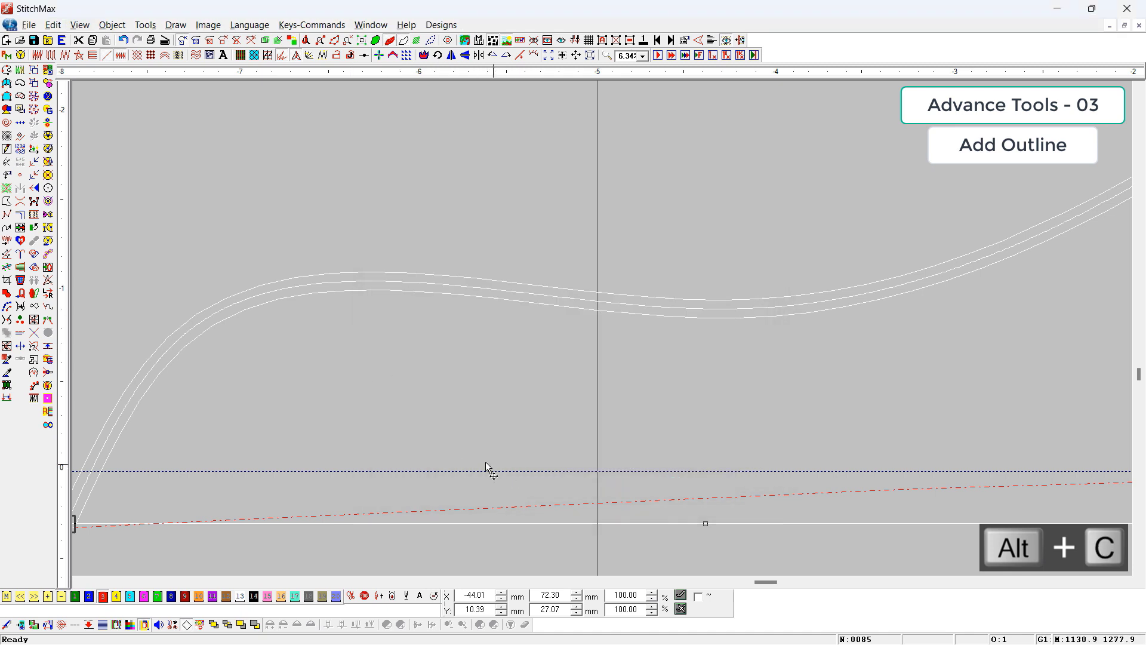
# - Switch the curve from central fill back to a plain line and deselect it
pyautogui.press('z')
pyautogui.moveTo(341, 224); pyautogui.dragTo(452, 352)
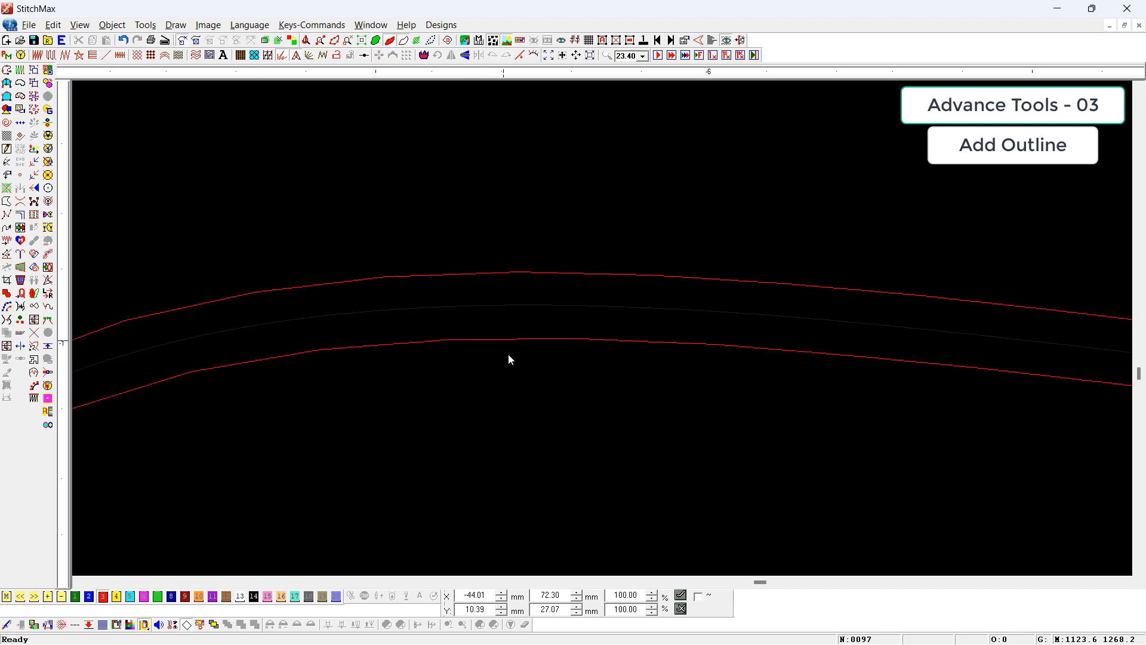
pyautogui.scroll(-5, 589, 307)
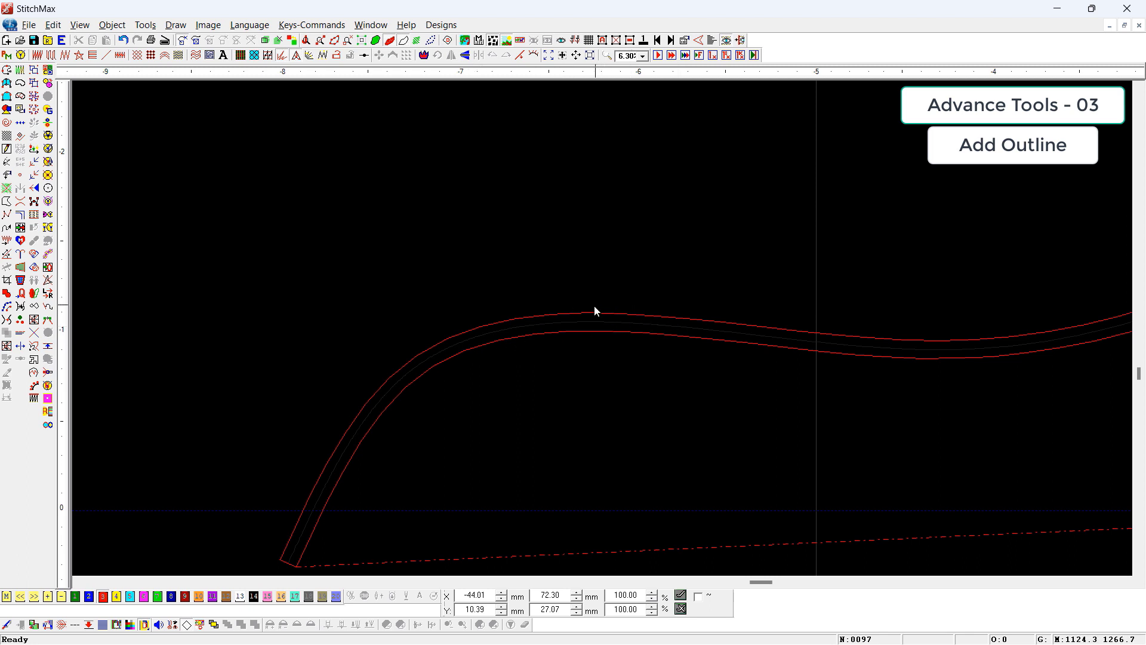
pyautogui.scroll(-1, 593, 307)
pyautogui.click(575, 328)
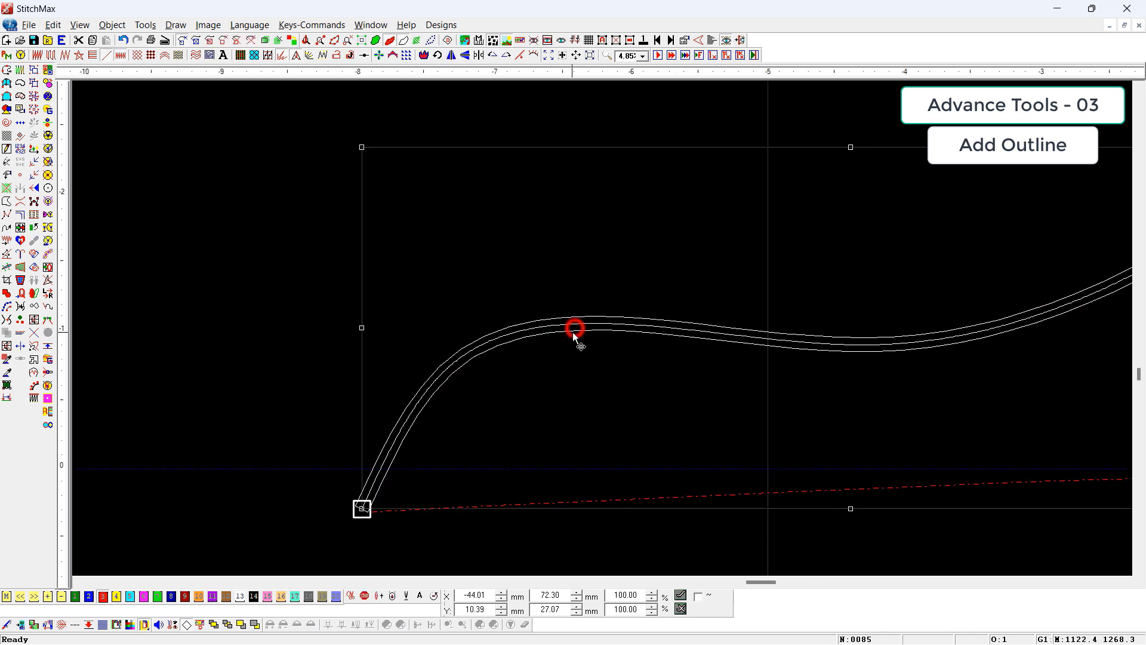
pyautogui.click(121, 55)
pyautogui.click(227, 227)
pyautogui.scroll(-1, 591, 274)
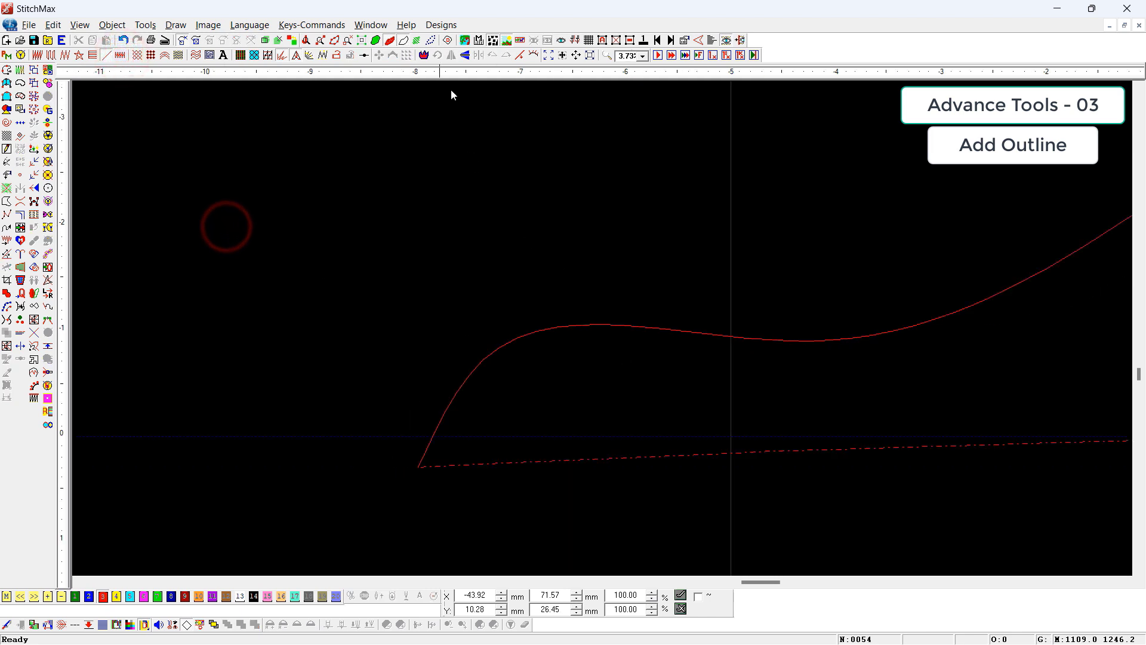
# - Set the Add Outline offset to 1 mm and the number of outlines to 2
pyautogui.click(424, 56)
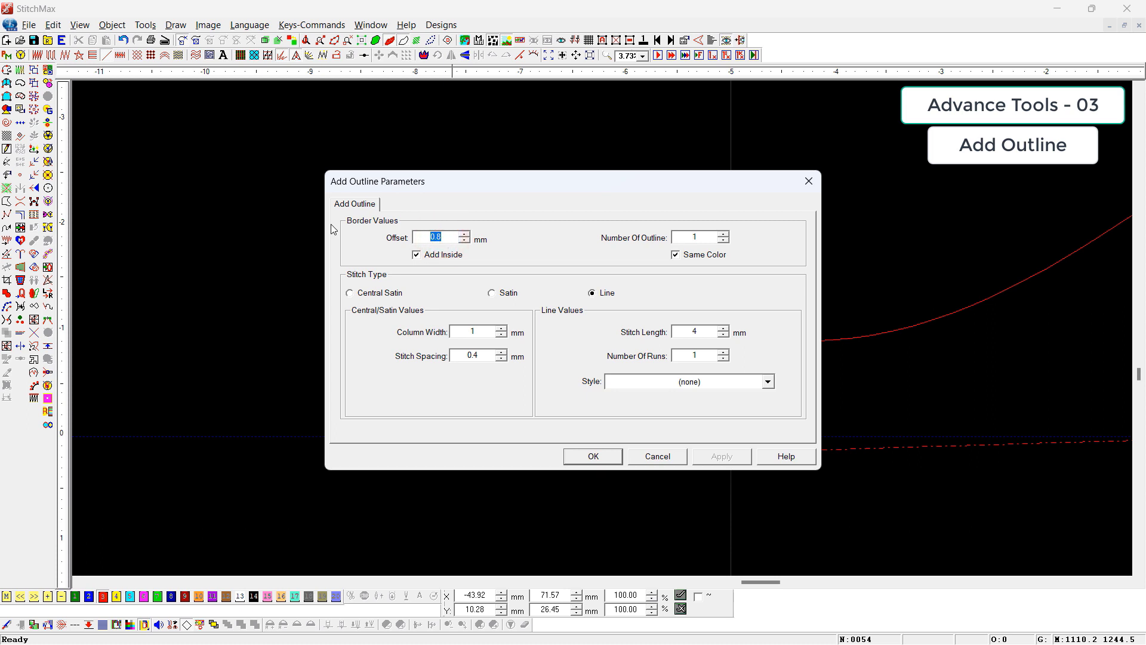
pyautogui.write('1')
pyautogui.doubleClick(711, 238)
pyautogui.click(594, 456)
pyautogui.scroll(-1, 547, 249)
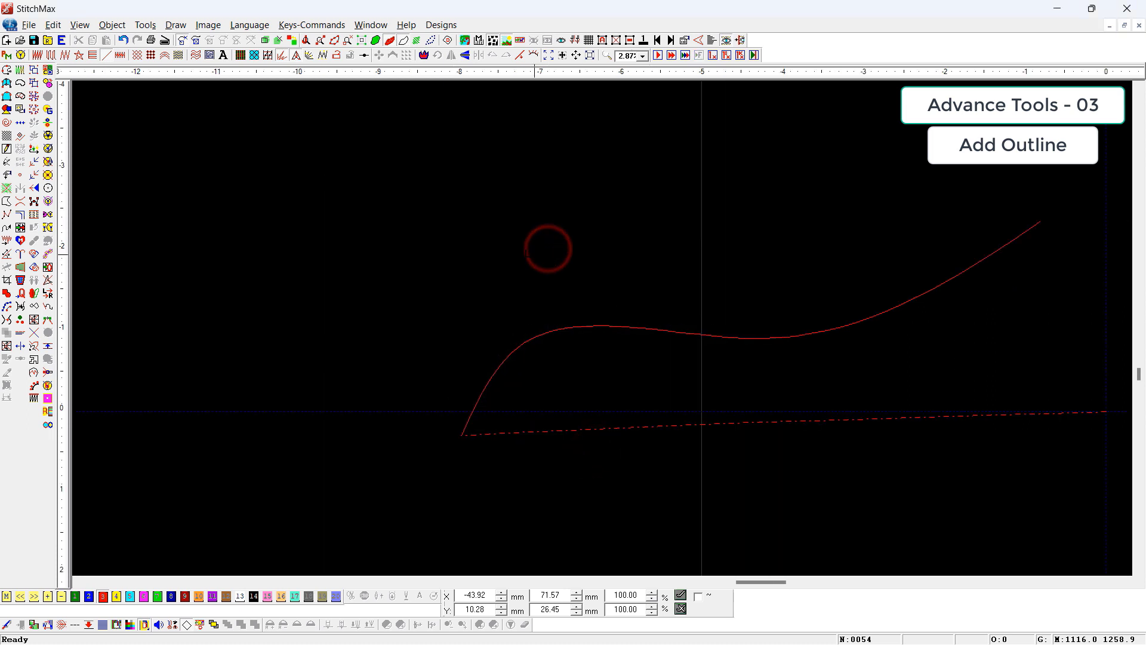
# - Draw a circle about 24 mm in diameter above the curve's left end and deselect it
pyautogui.click(448, 254)
pyautogui.press('z')
pyautogui.moveTo(525, 137); pyautogui.dragTo(339, 267)
pyautogui.scroll(-2, 732, 366)
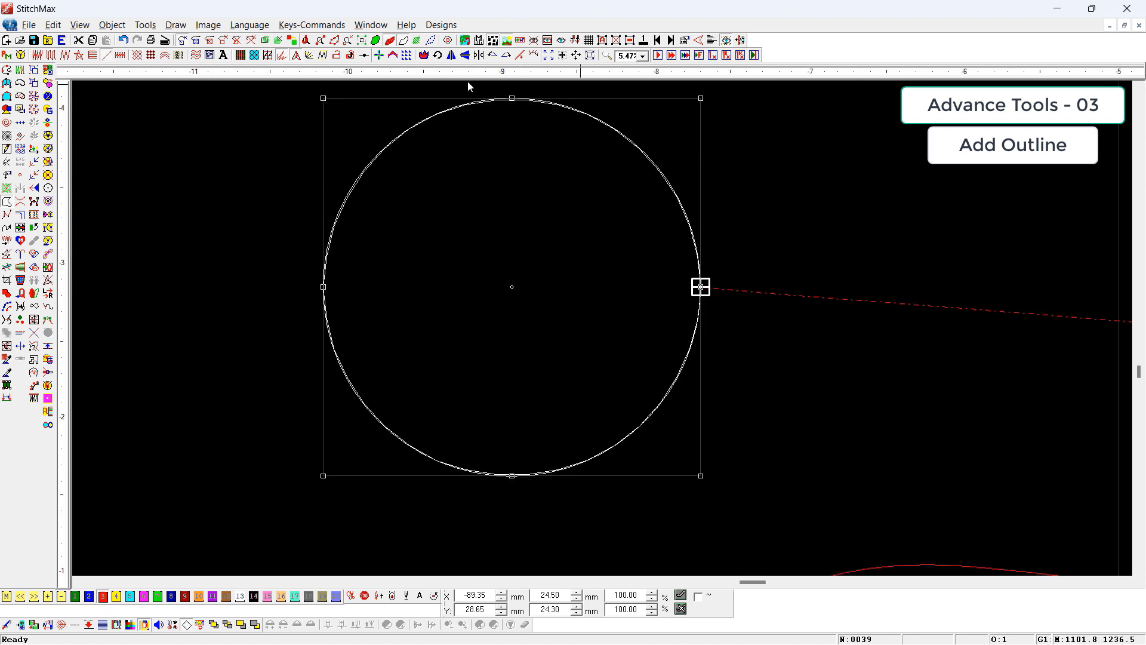
pyautogui.click(925, 262)
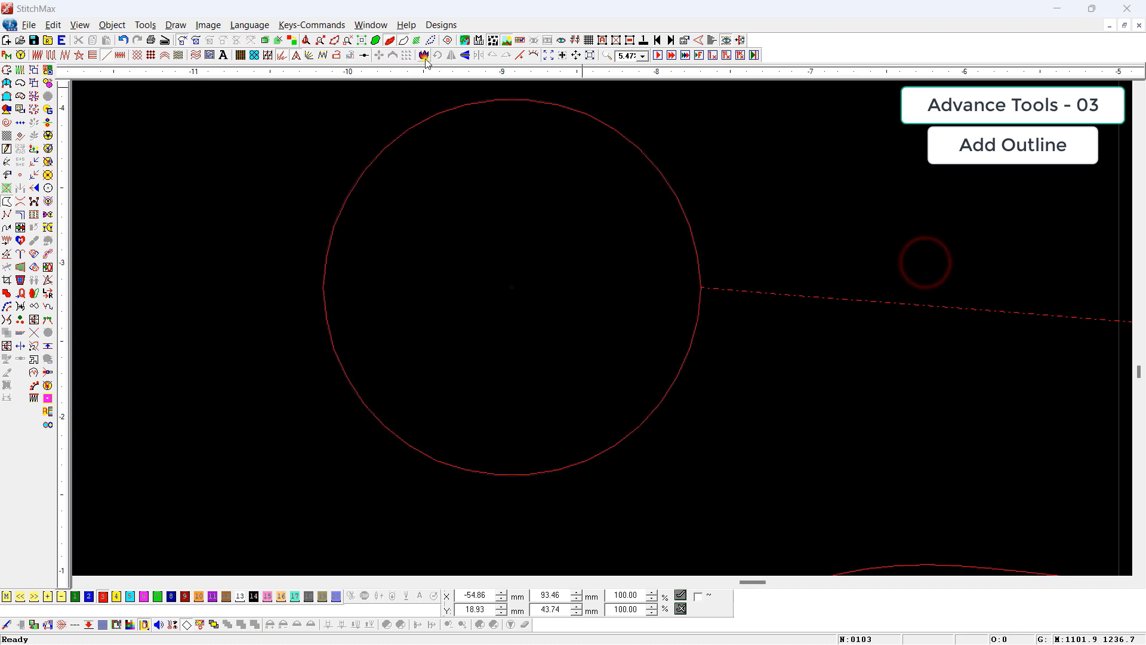
# - Examine the Add Outline and Central Fill parameters without changing them
pyautogui.click(424, 55)
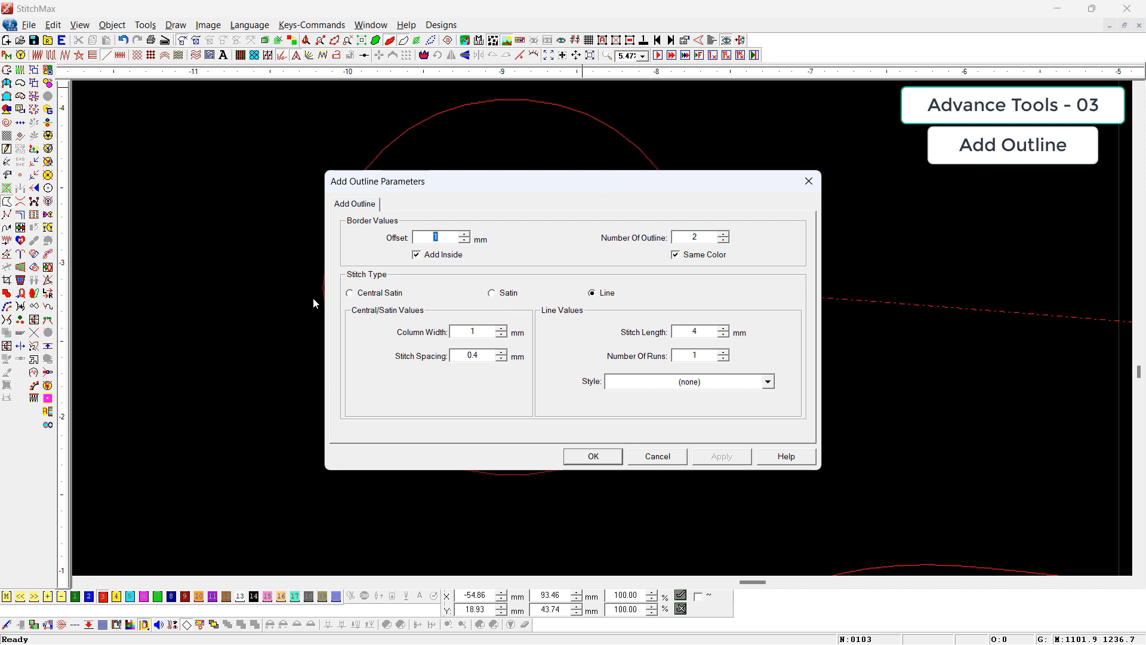
pyautogui.press('Escape')
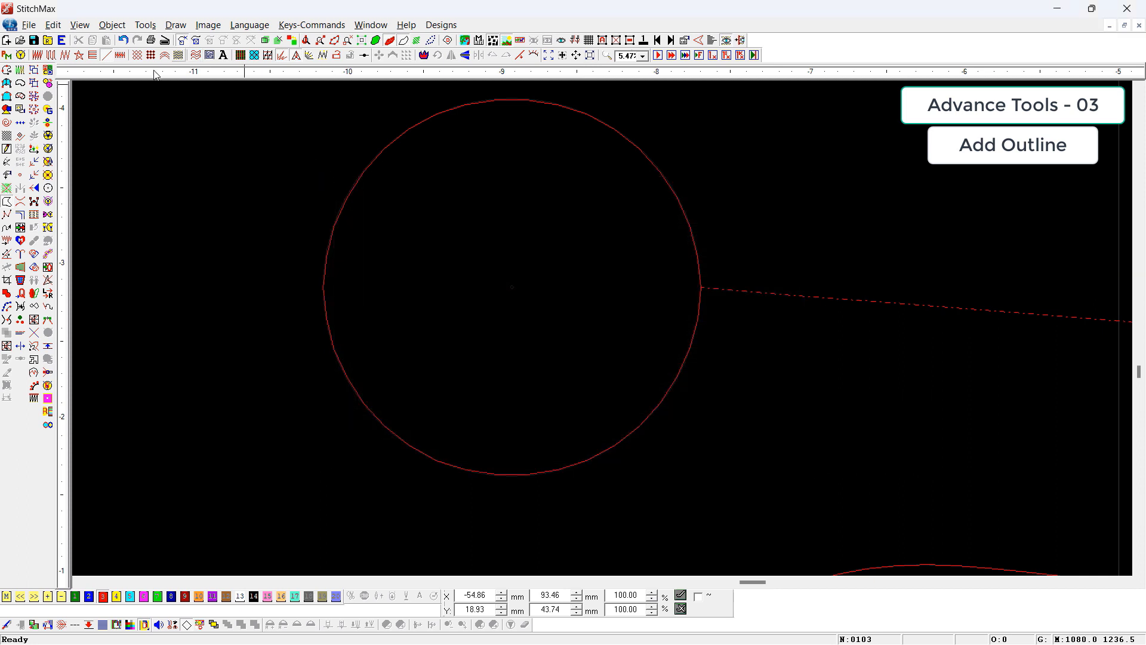
pyautogui.click(121, 54)
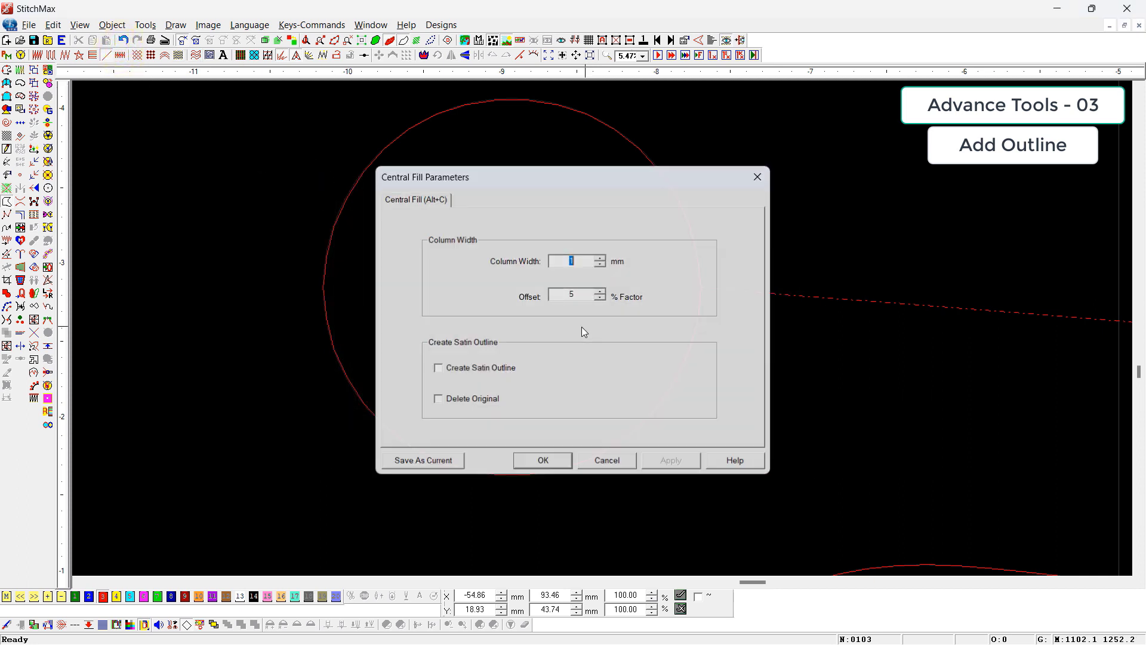
pyautogui.press('Escape')
# - Look through the Add Outline line styles and set the line stitch length to 2 mm
pyautogui.click(423, 54)
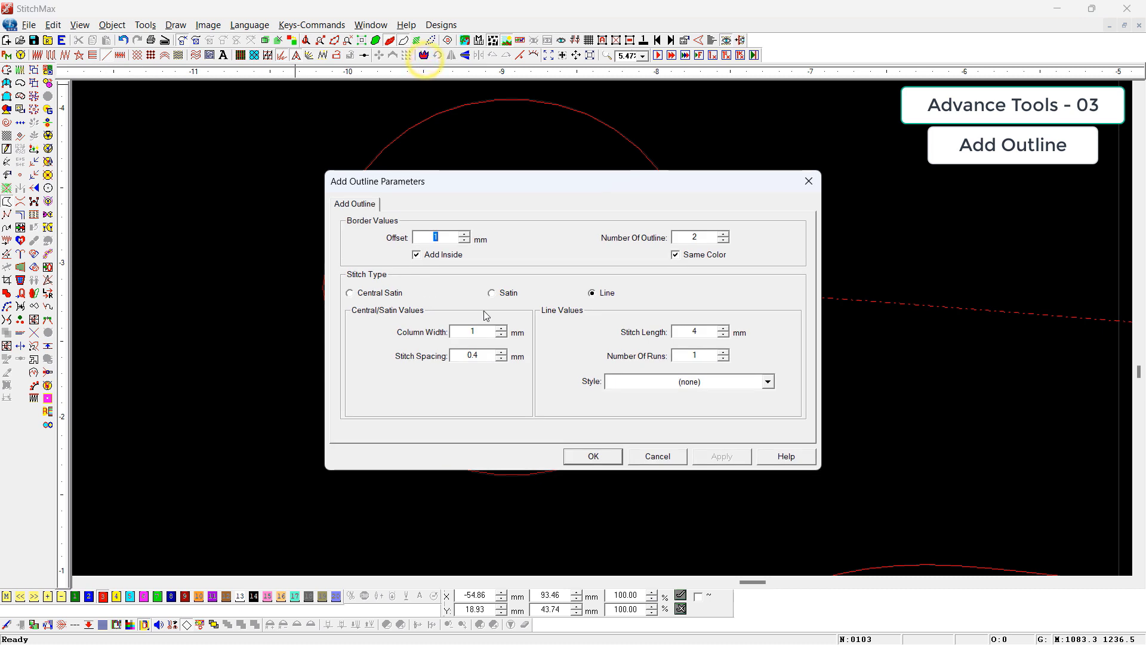
pyautogui.doubleClick(464, 355)
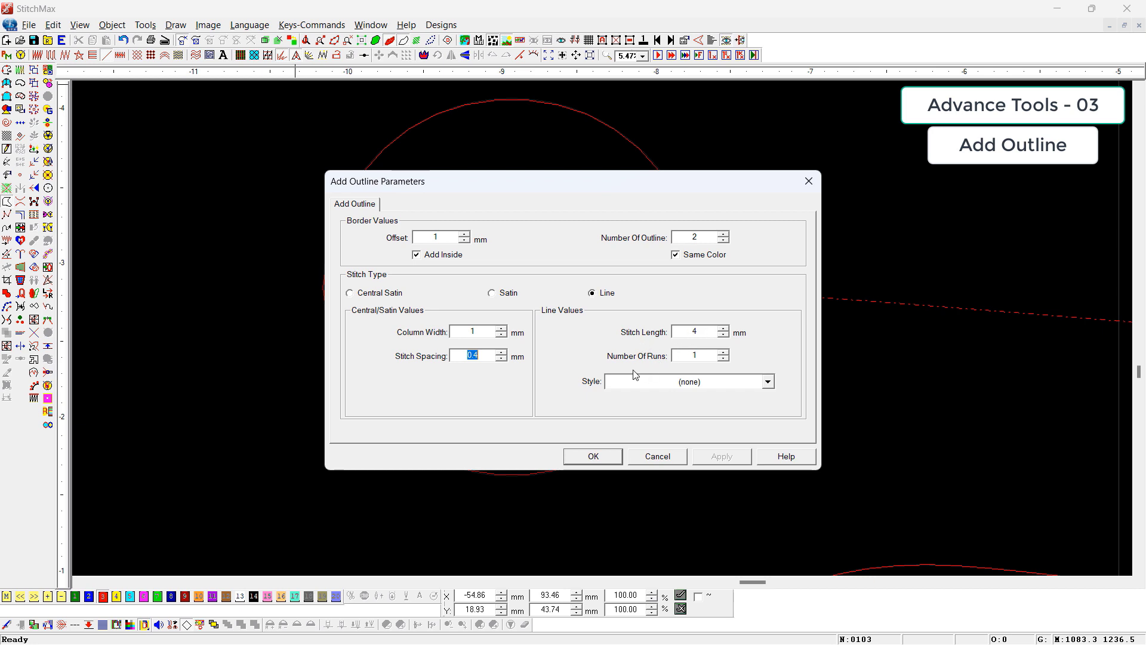
pyautogui.click(640, 383)
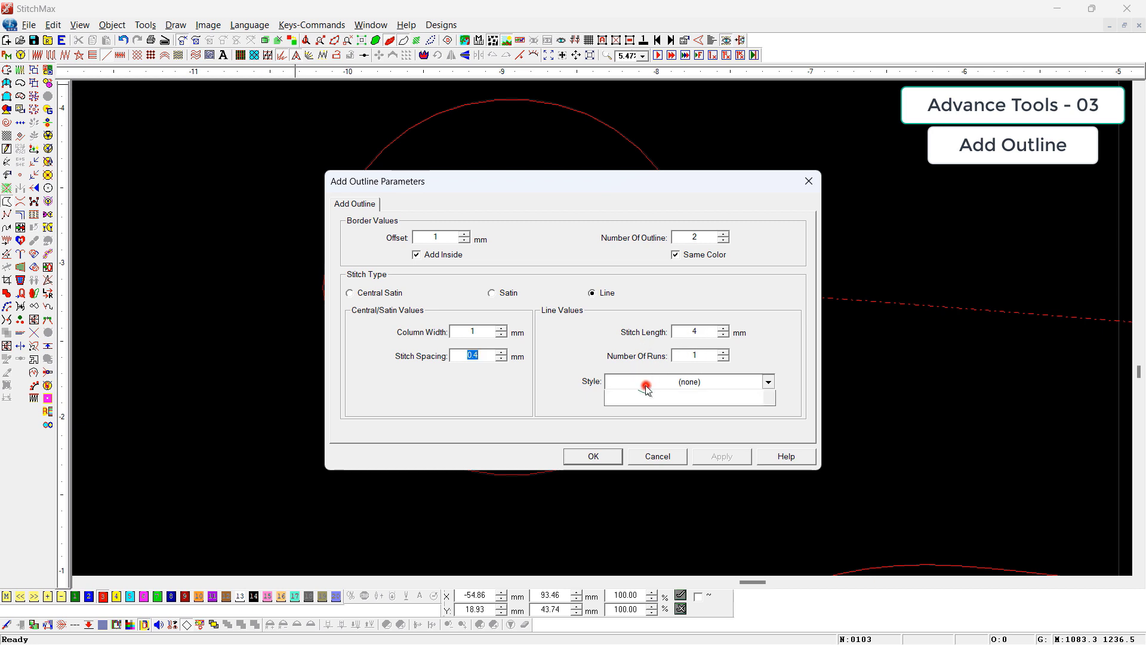
pyautogui.scroll(-1, 677, 466)
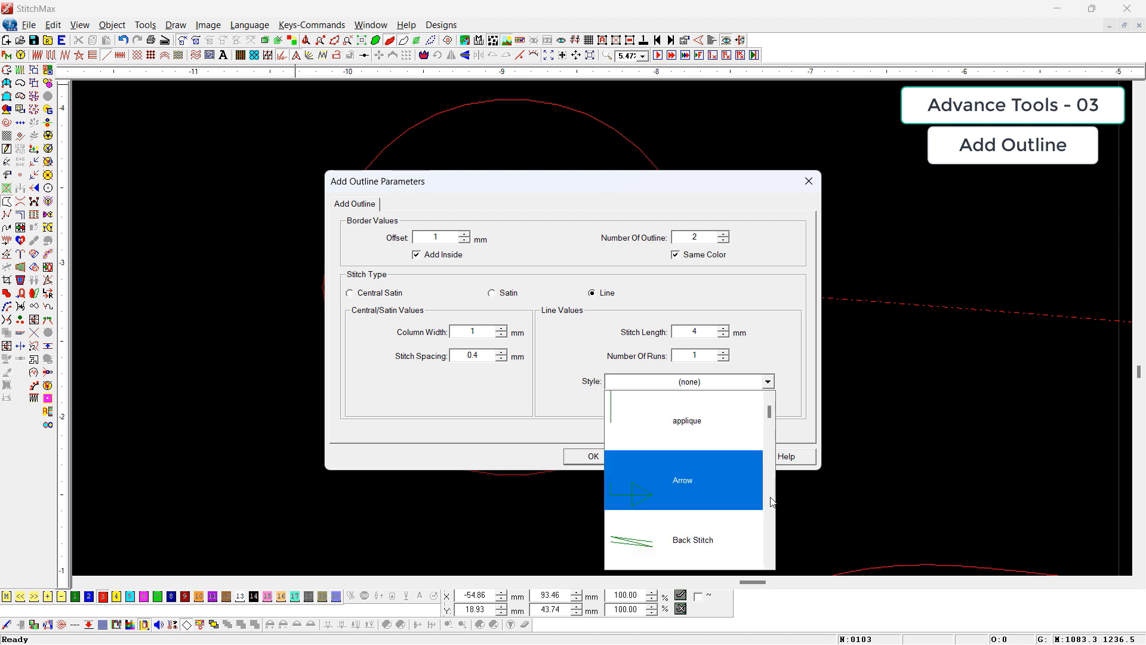
pyautogui.click(708, 333)
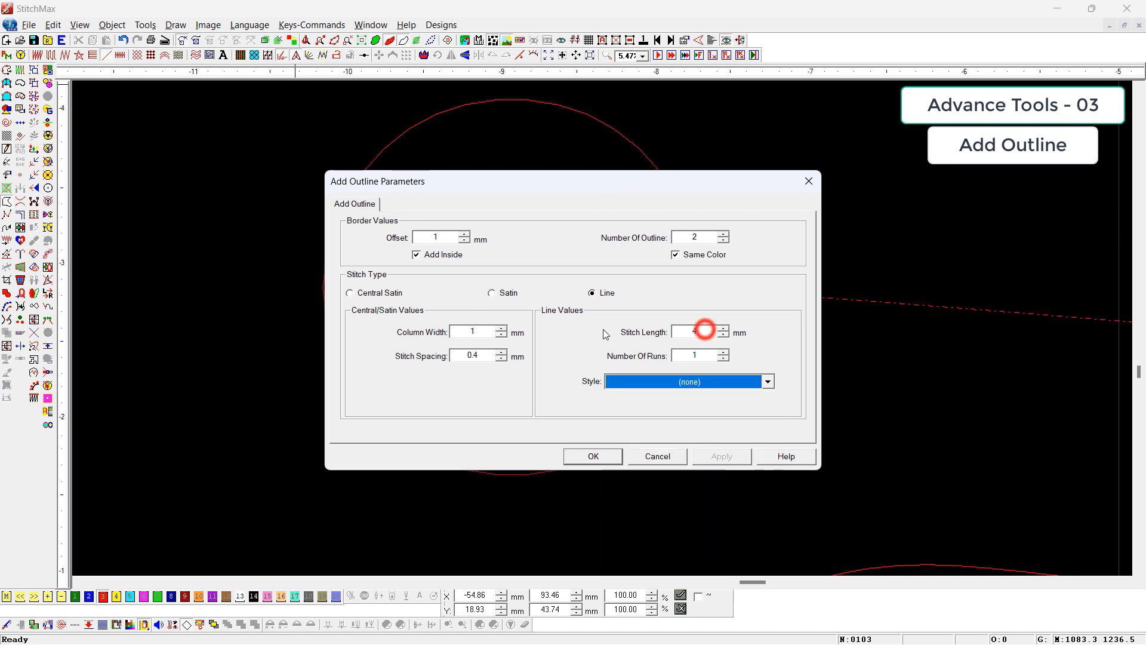
pyautogui.click(704, 332)
pyautogui.write('2')
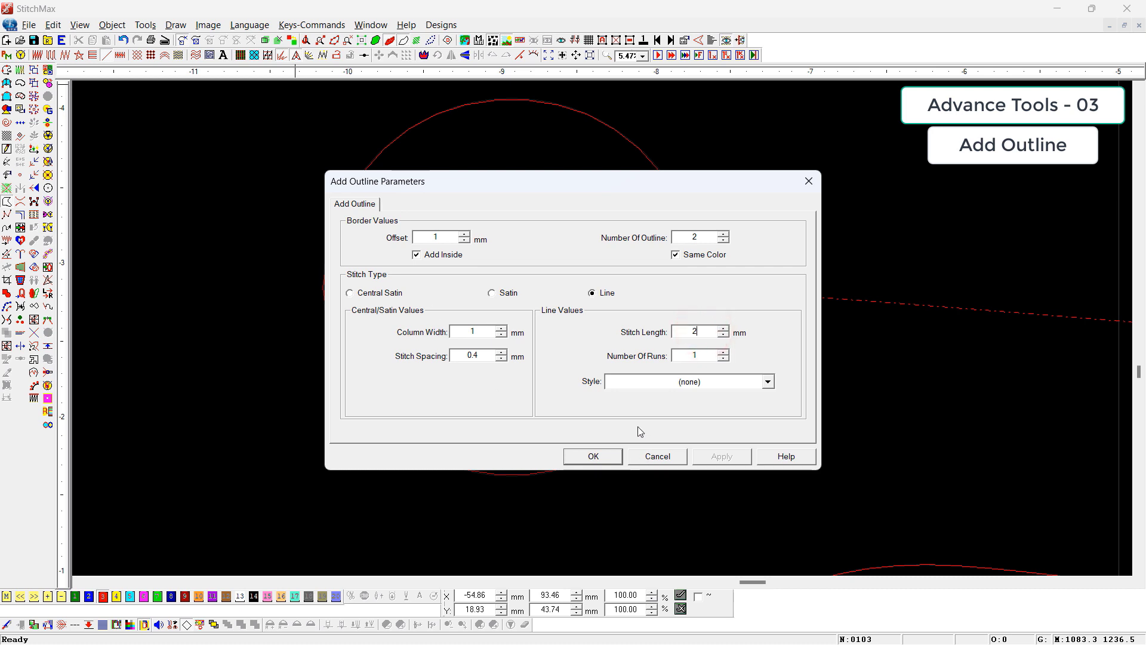
pyautogui.click(603, 457)
pyautogui.click(814, 366)
# - Add two outlines inside the circle at 1 mm spacing
pyautogui.scroll(-2, 770, 353)
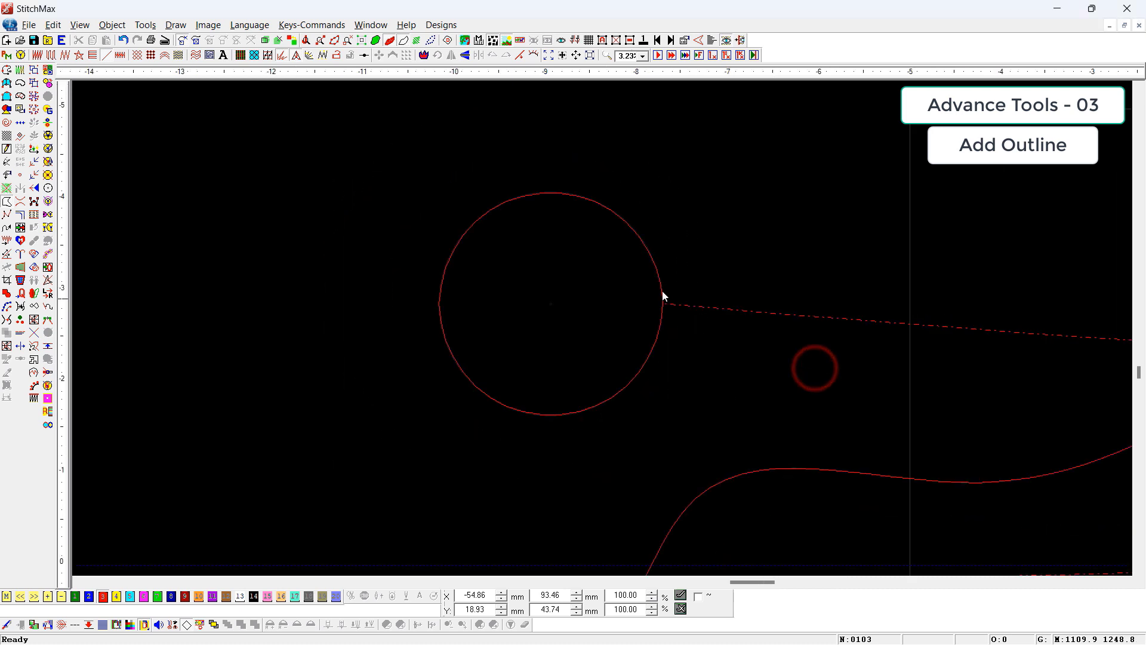
pyautogui.click(654, 278)
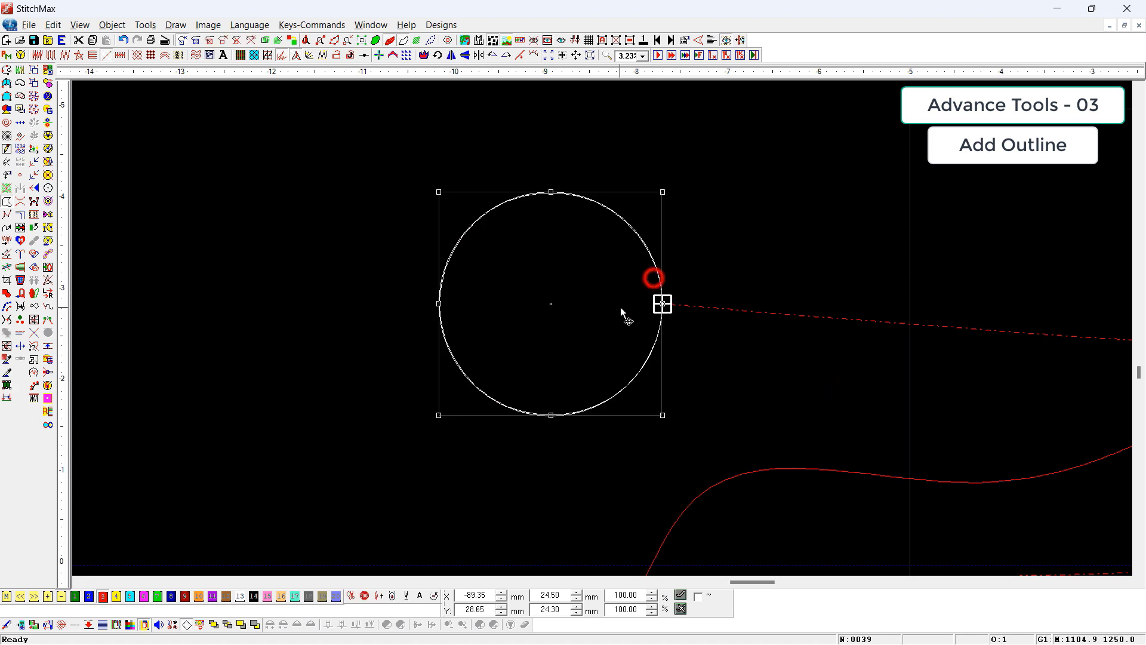
pyautogui.click(424, 56)
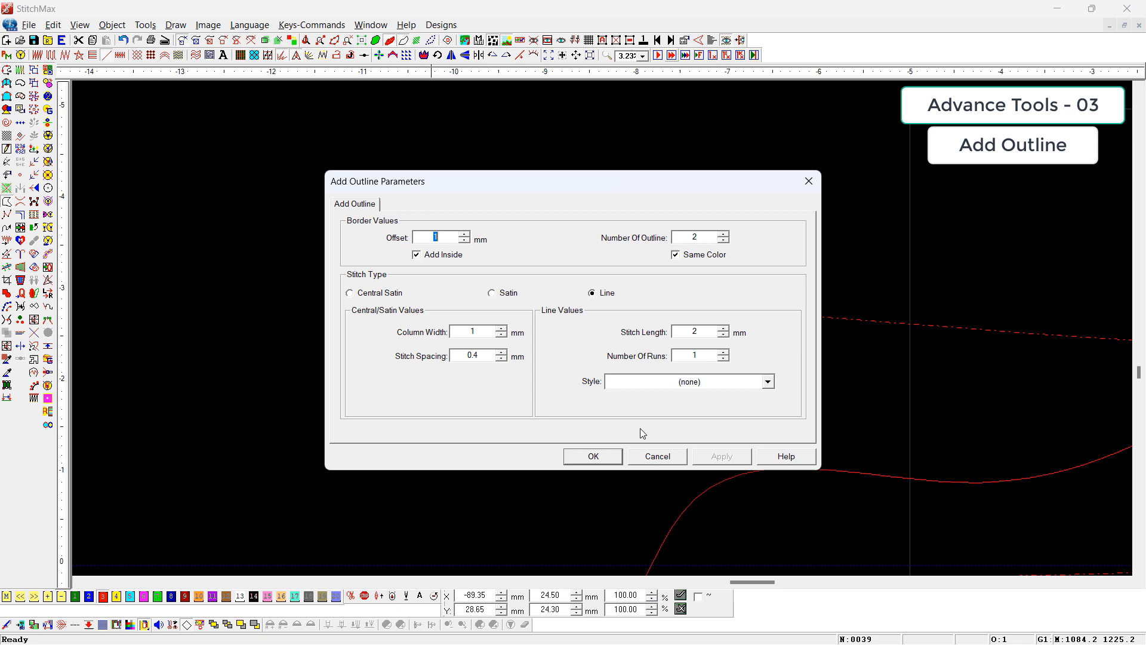
pyautogui.click(658, 456)
pyautogui.click(425, 55)
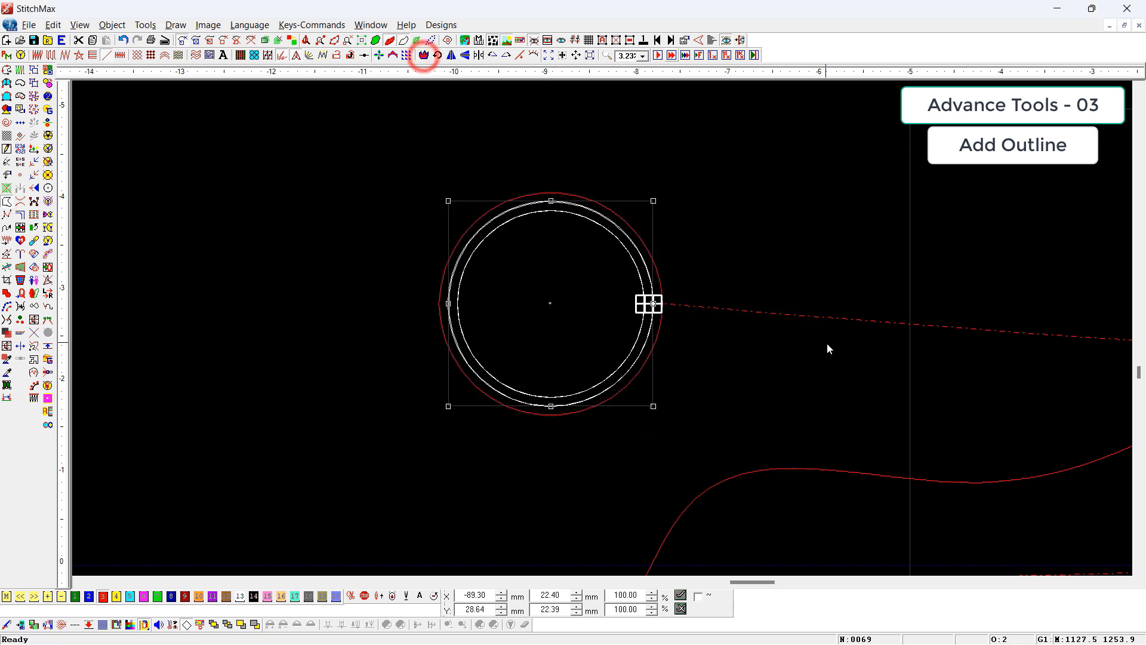
pyautogui.click(736, 197)
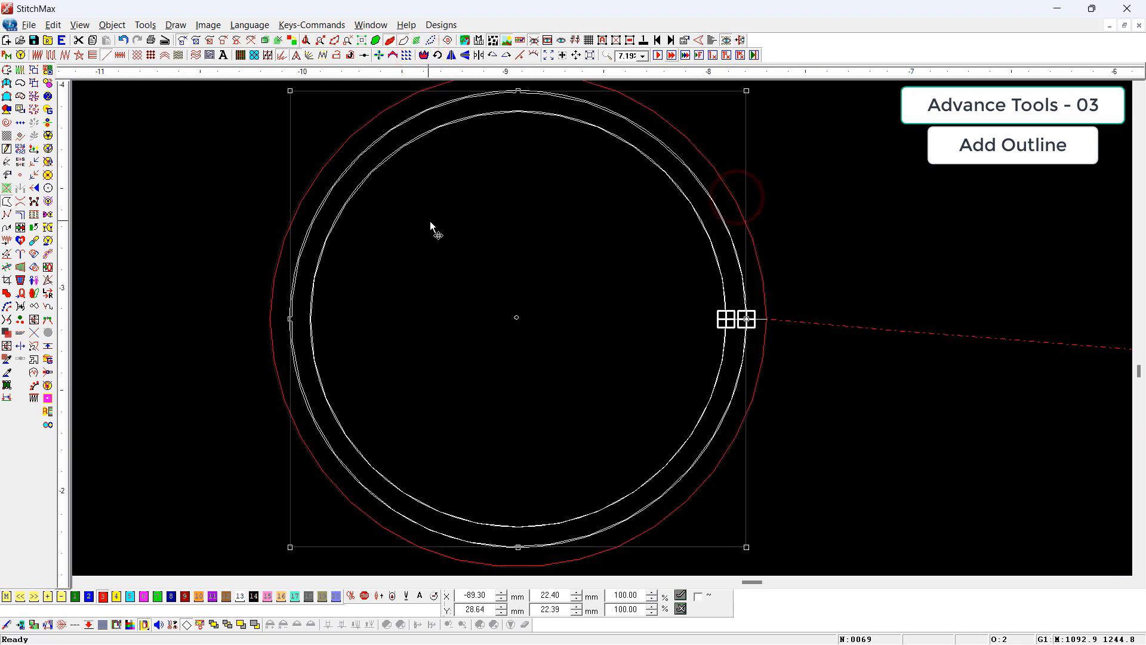
# - Set the number of outlines to 1 in Add Outline and delete the two inner outlines
pyautogui.click(425, 56)
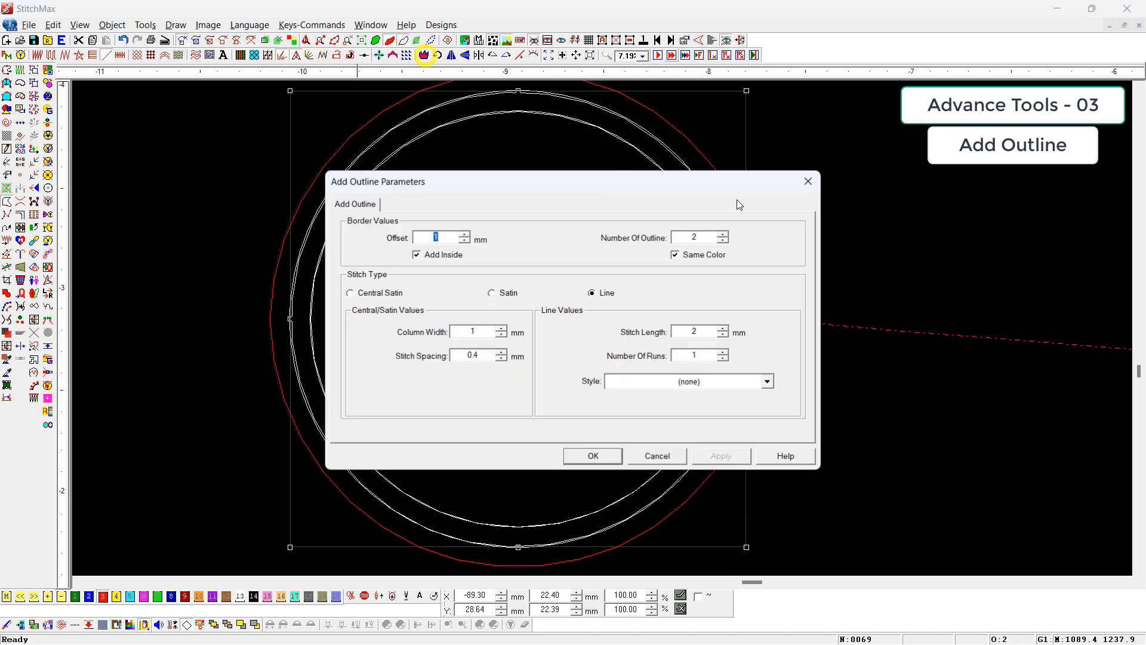
pyautogui.doubleClick(709, 237)
pyautogui.press('Escape')
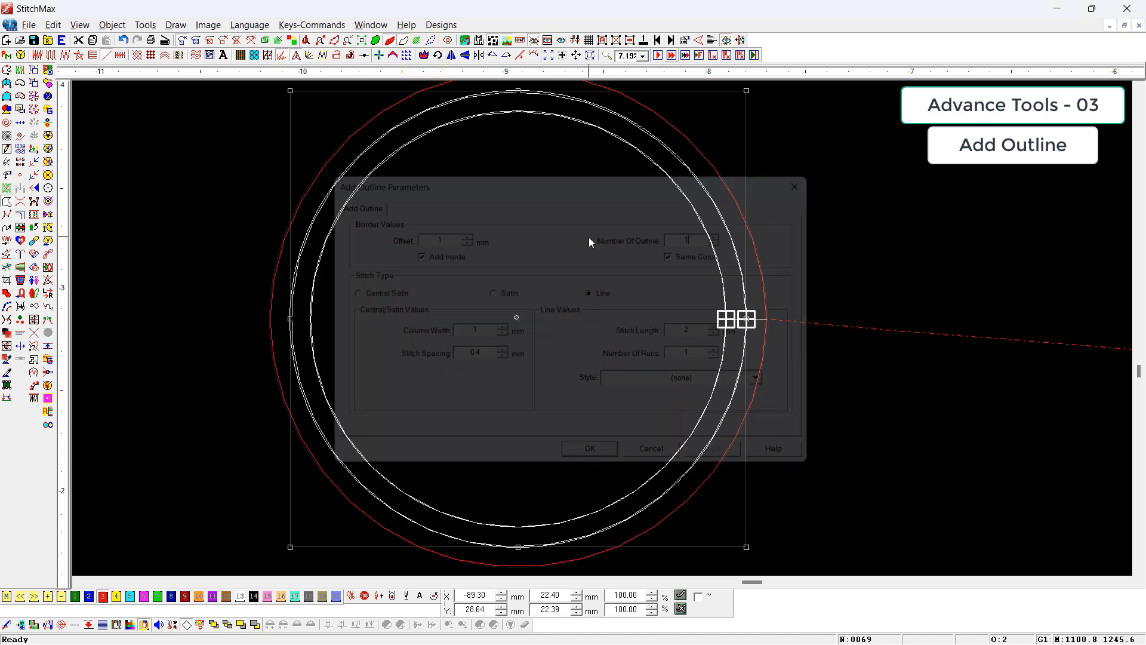
pyautogui.press('Delete')
# - Add a single outline inside the circle and remove it again
pyautogui.click(704, 151)
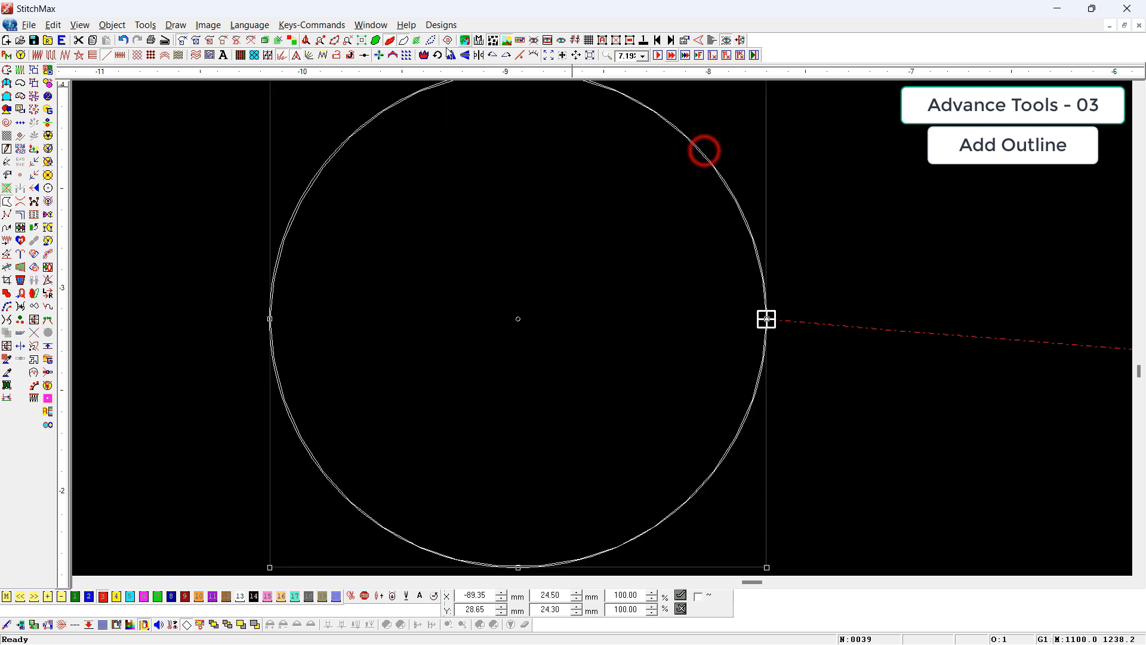
pyautogui.click(423, 56)
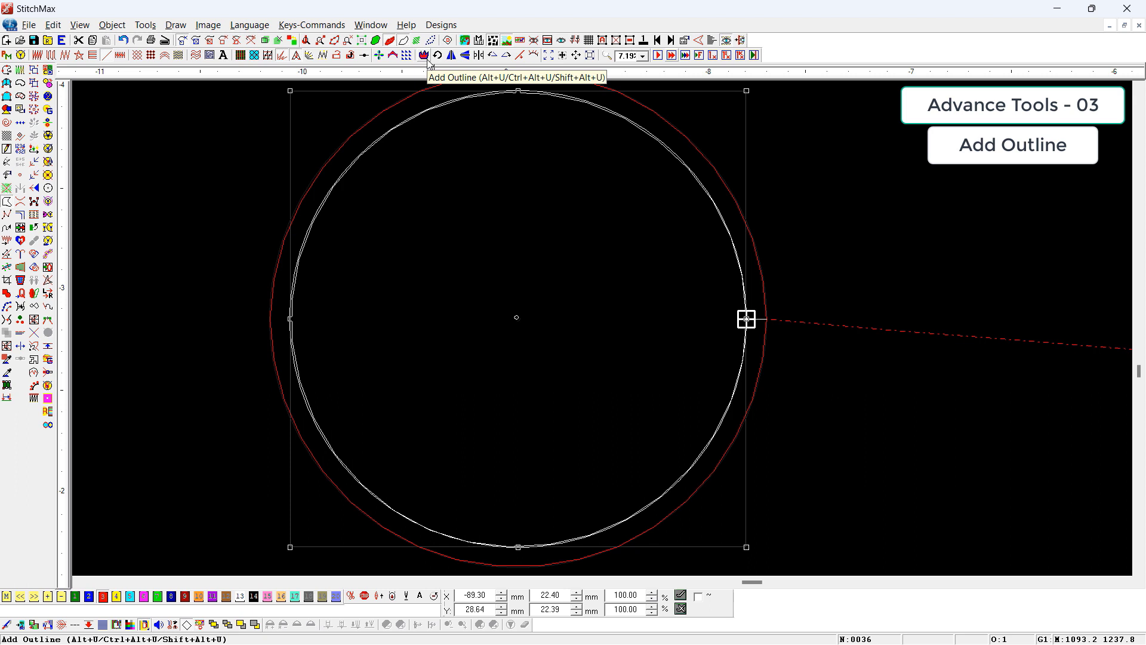
pyautogui.click(915, 222)
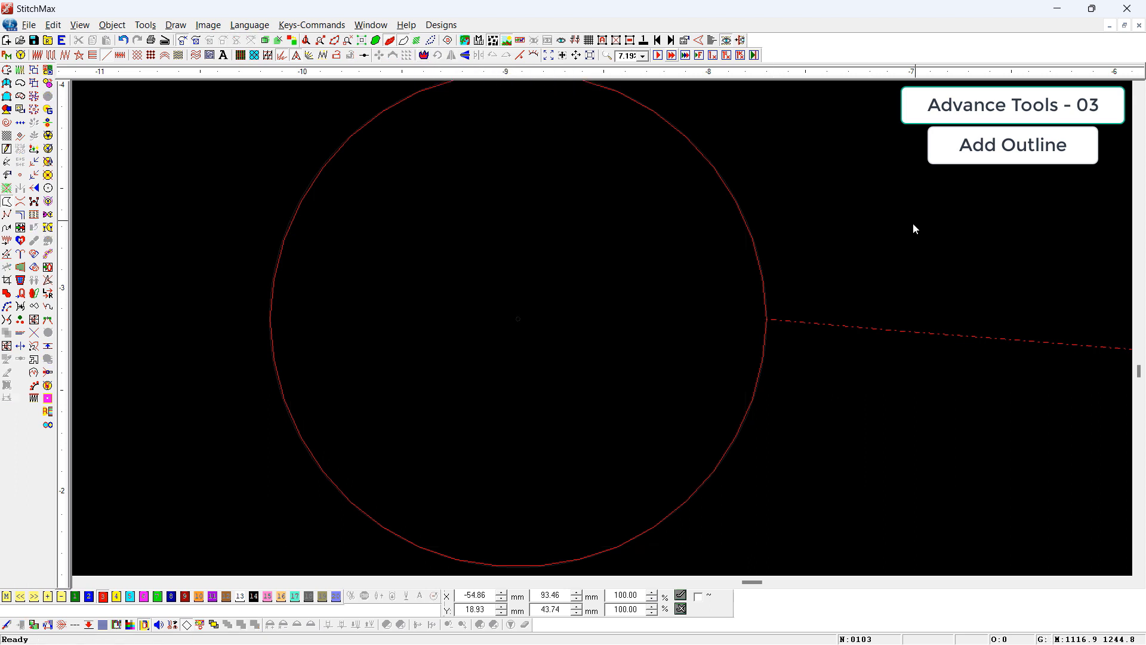
# - Select the circle and add one outline 1 mm inside it
pyautogui.click(748, 225)
pyautogui.scroll(-2, 747, 226)
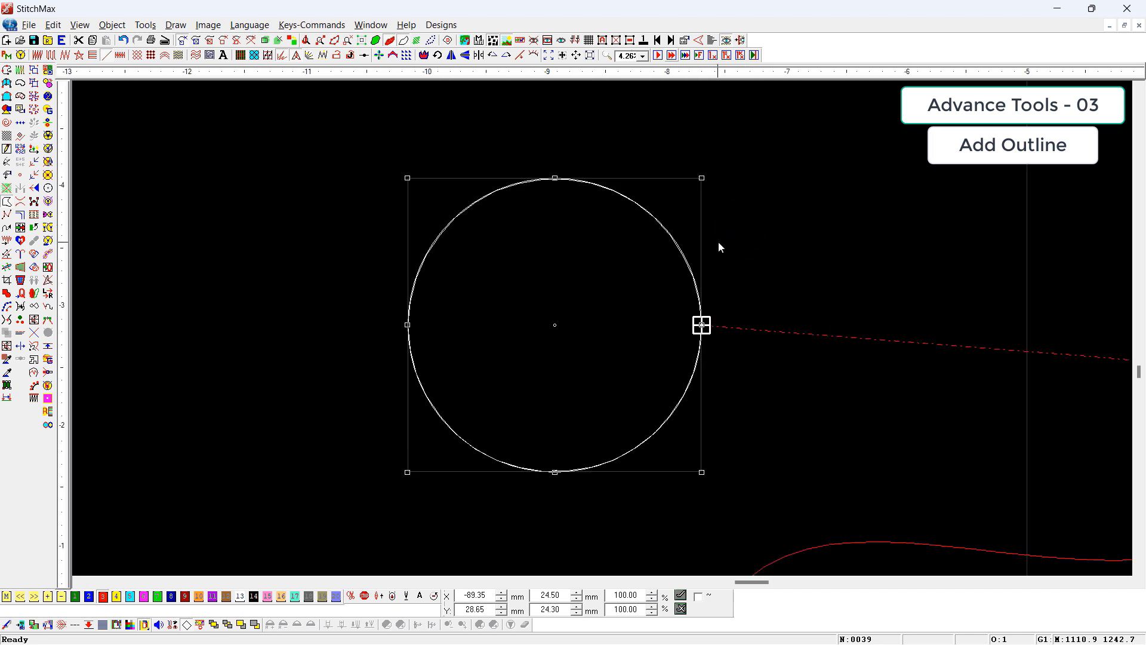
pyautogui.hotkey('alt', 'u')
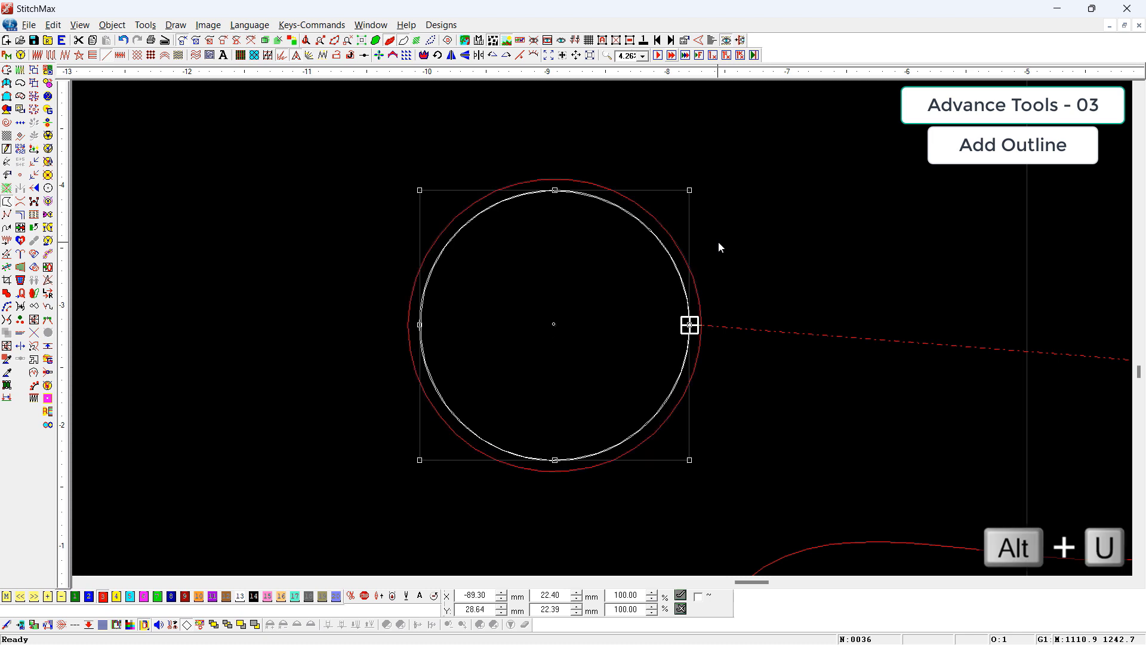
# - Remove the outline inside the circle and review the Add Outline parameters
pyautogui.click(713, 242)
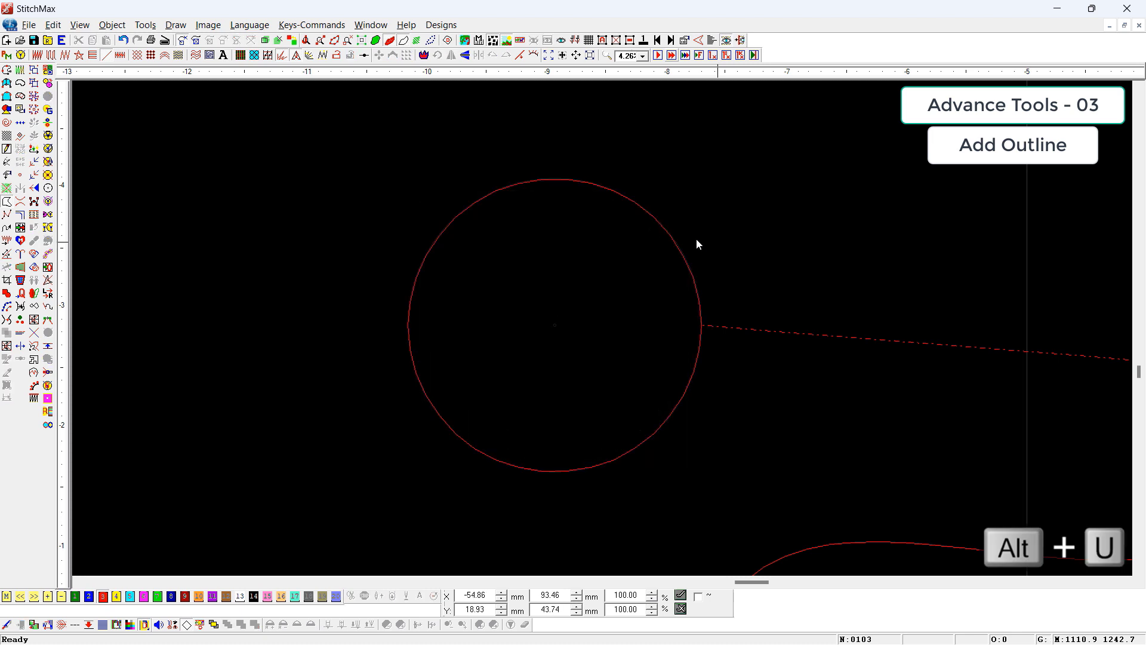
pyautogui.click(424, 55)
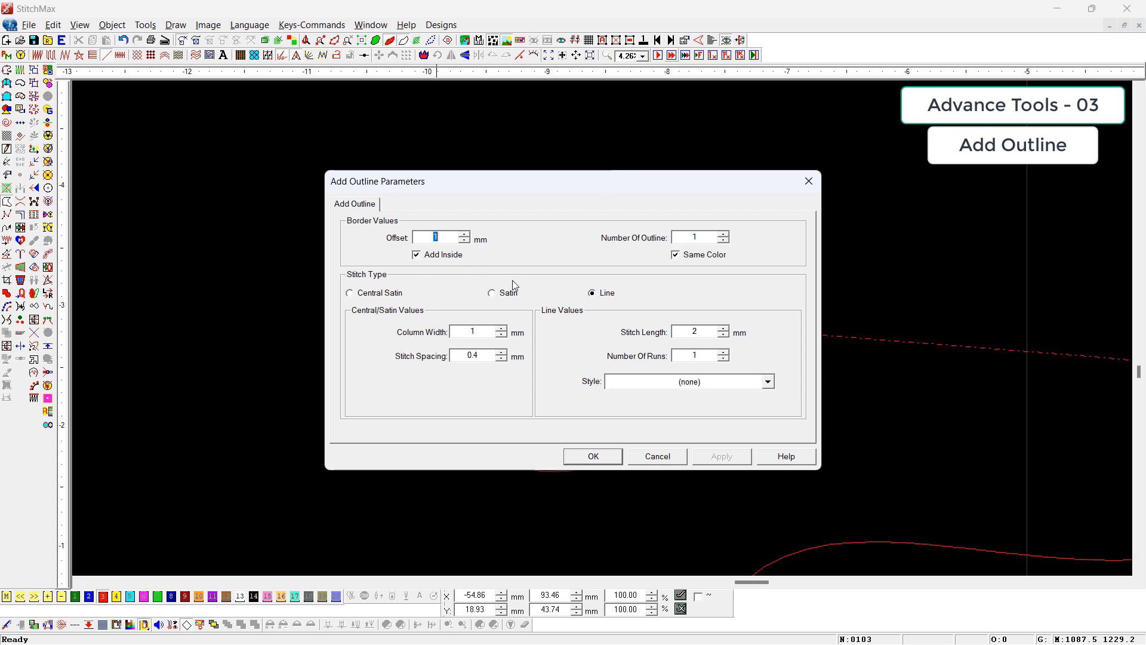
pyautogui.click(591, 457)
# - Select the circle and add one outline 1 mm outside it
pyautogui.click(705, 306)
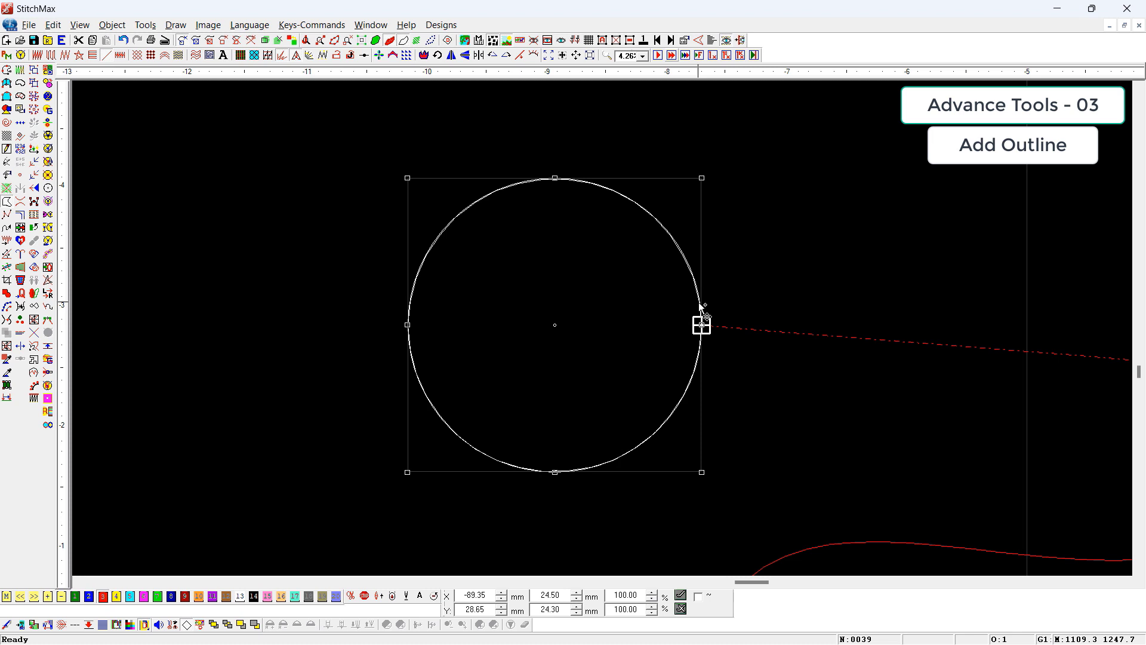
pyautogui.hotkey('ctrl', 'alt', 'u')
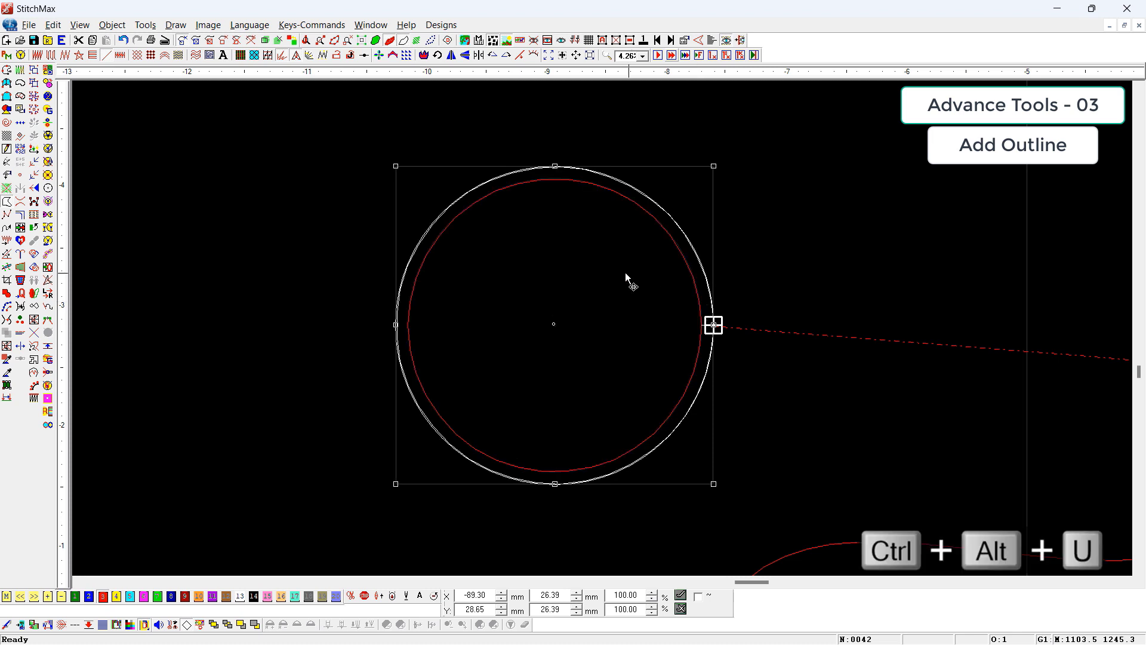
pyautogui.click(312, 128)
# - Recheck the Add Outline parameters and delete the outline outside the circle
pyautogui.click(429, 55)
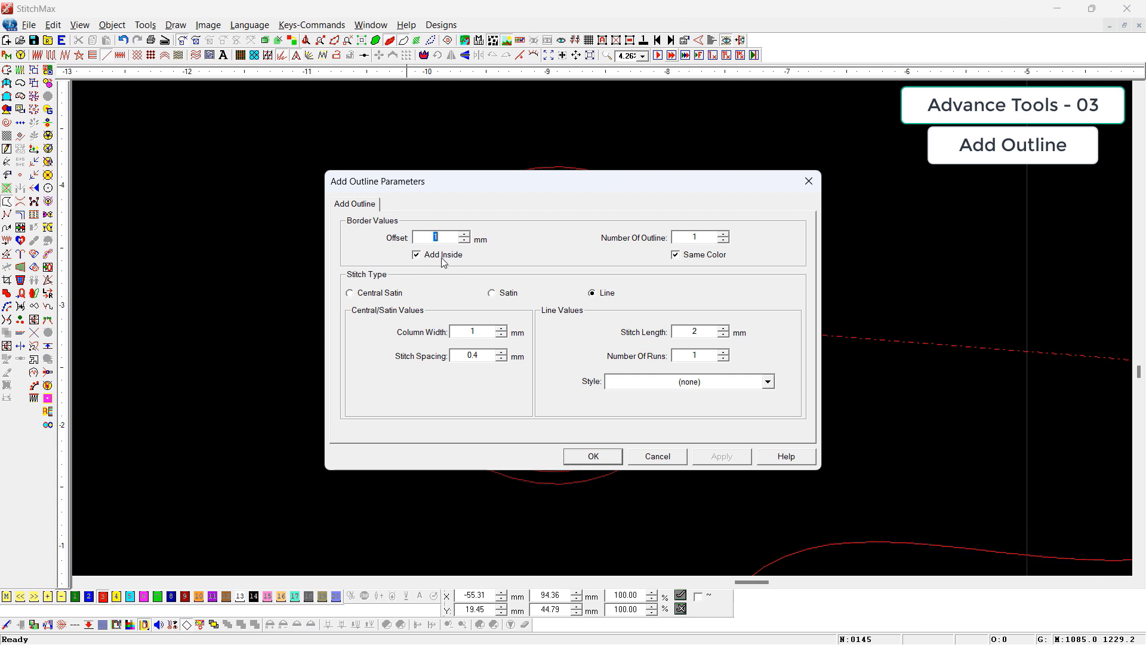
pyautogui.press('Return')
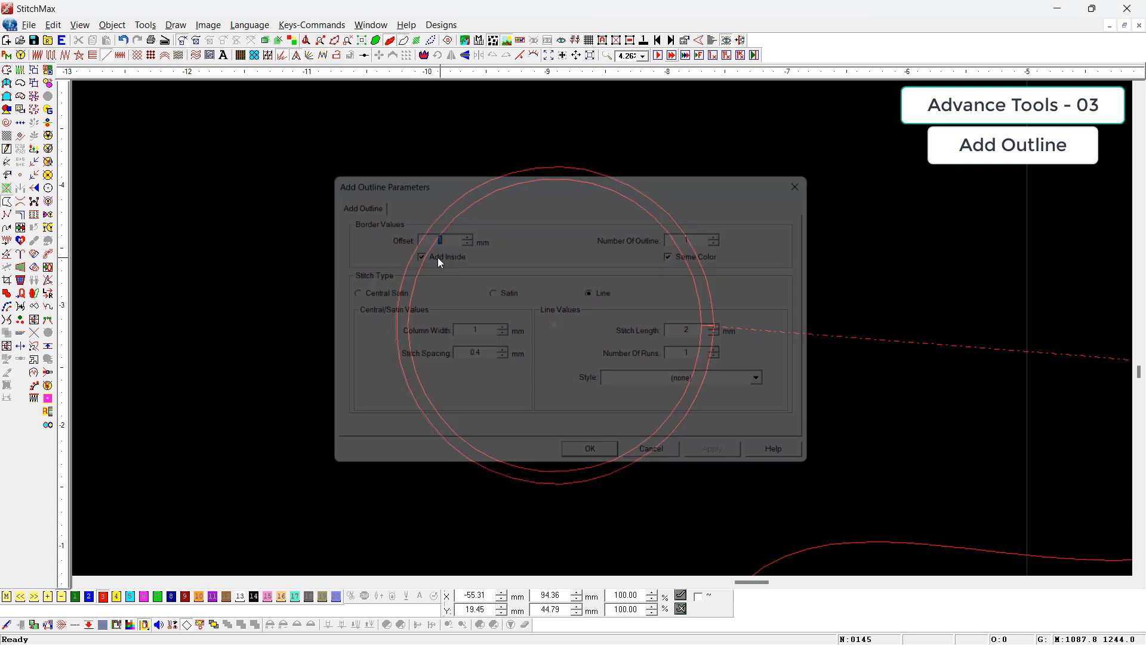
pyautogui.click(624, 202)
pyautogui.click(780, 207)
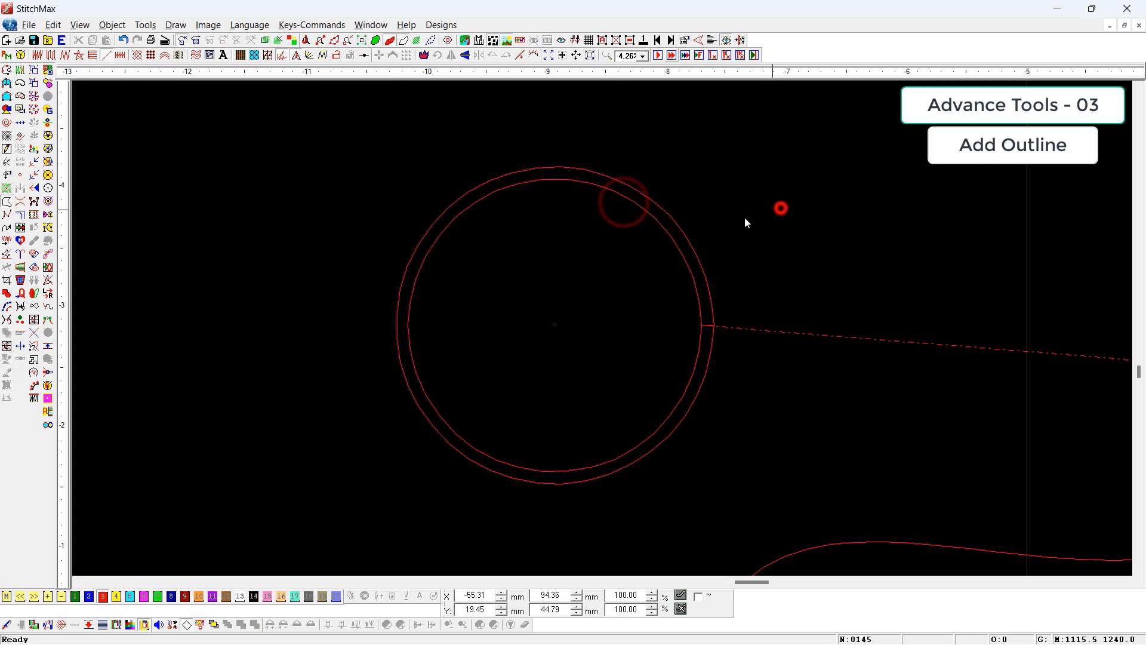
pyautogui.click(694, 225)
pyautogui.press('Delete')
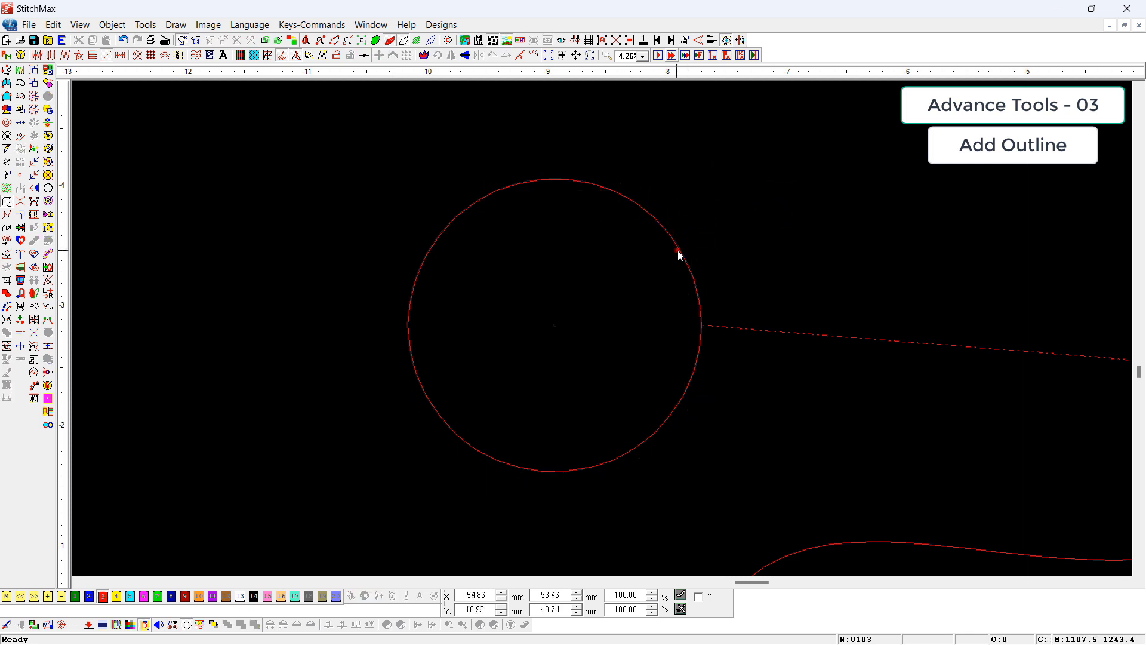
# - Add outlines both inside and outside the circle at 1 mm spacing and delete the pair
pyautogui.click(678, 249)
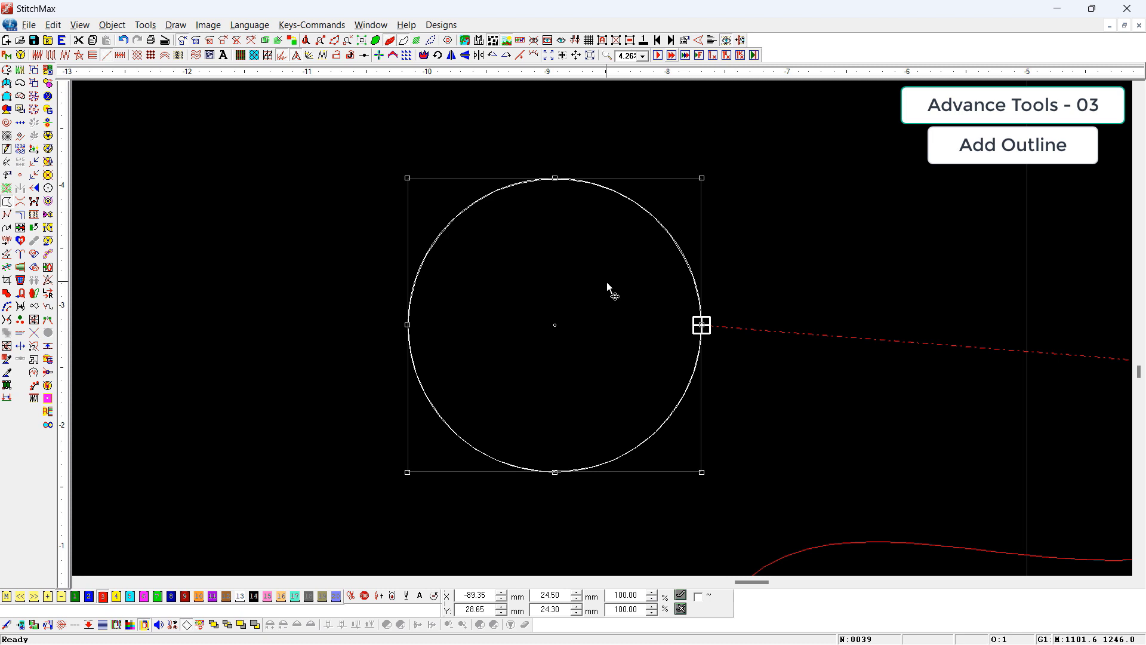
pyautogui.hotkey('shift', 'alt', 'u')
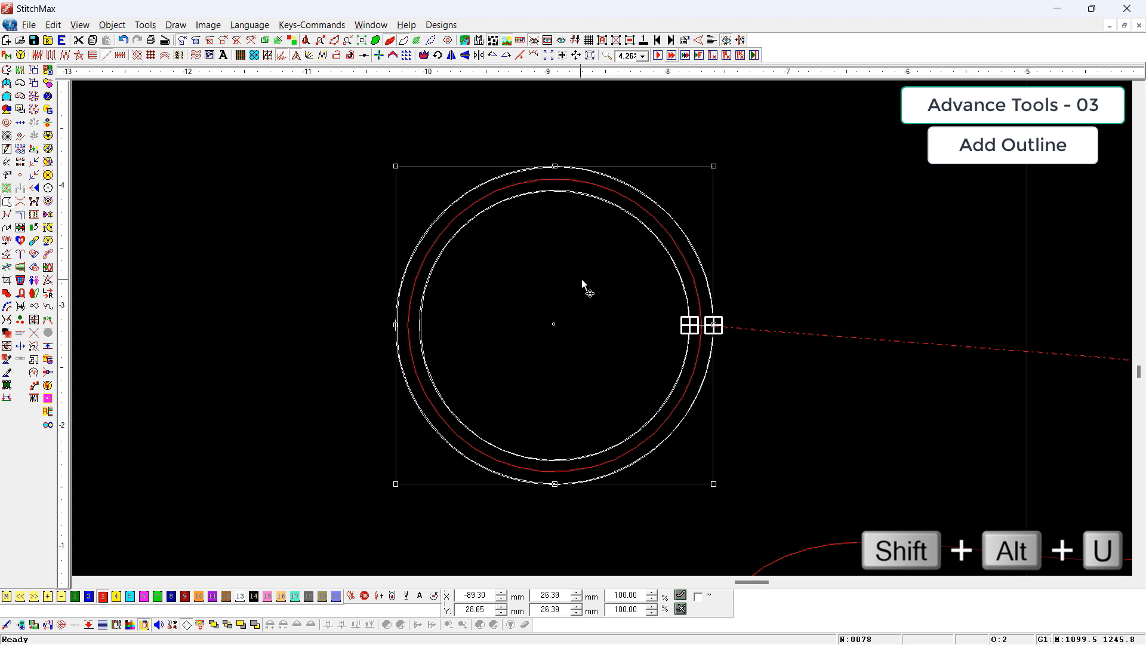
pyautogui.press('Delete')
# - Select the open wavy curve, add one outline 1 mm along its upper side and delete that outline
pyautogui.scroll(-3, 810, 481)
pyautogui.scroll(-1, 720, 242)
pyautogui.scroll(-1, 720, 245)
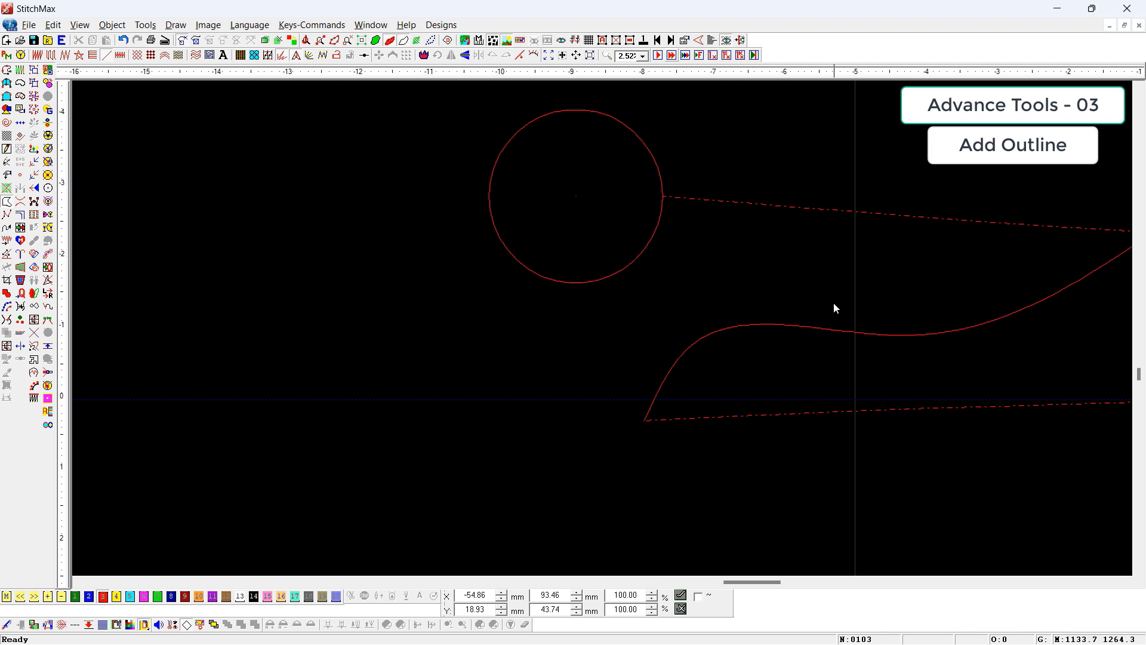
pyautogui.scroll(-1, 742, 361)
pyautogui.scroll(4, 742, 360)
pyautogui.click(753, 380)
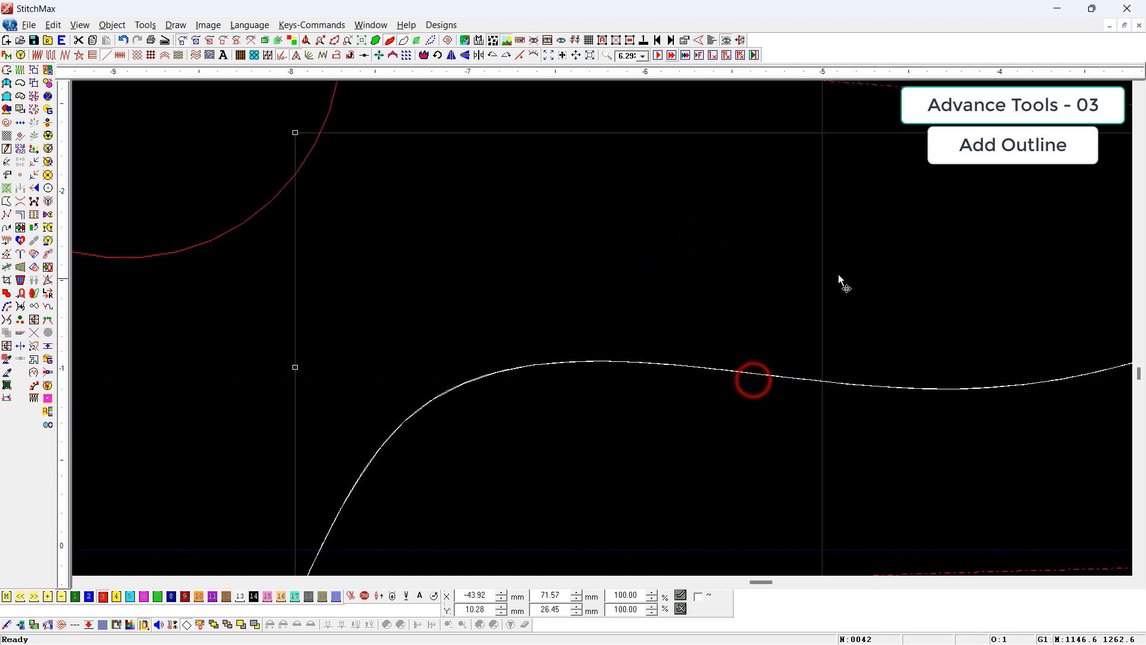
pyautogui.scroll(-2, 818, 305)
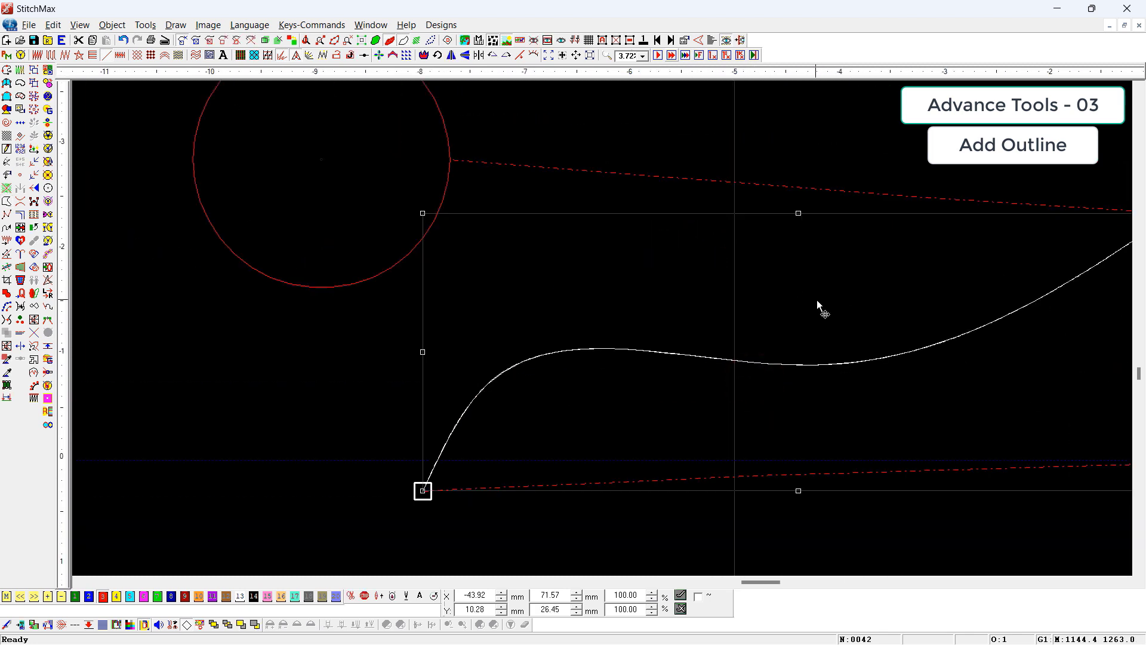
pyautogui.hotkey('alt', 'u')
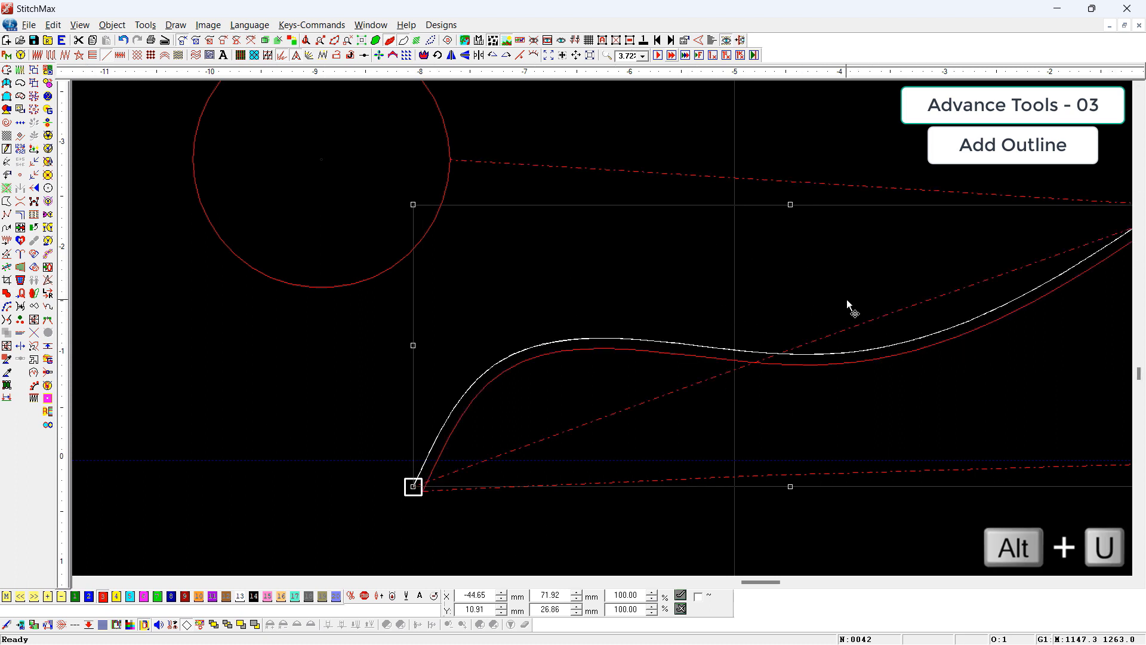
pyautogui.press('Delete')
# - Add one outline 1 mm along the lower side of the wavy curve and remove it again
pyautogui.click(762, 368)
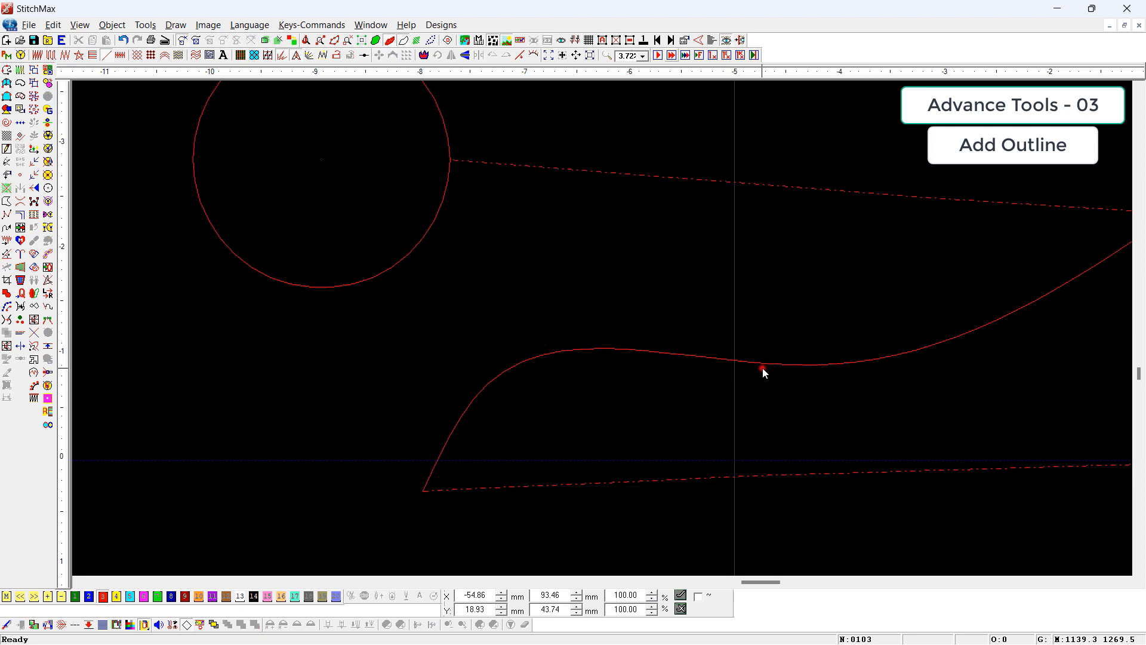
pyautogui.hotkey('ctrl', 'alt', 'u')
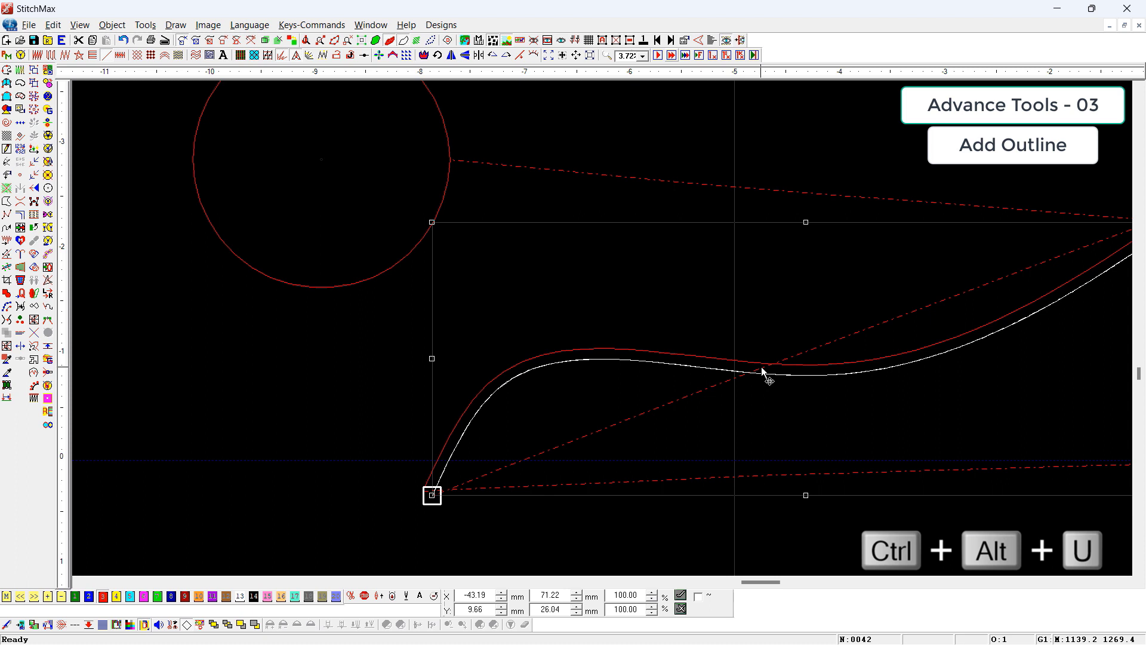
pyautogui.press('Escape')
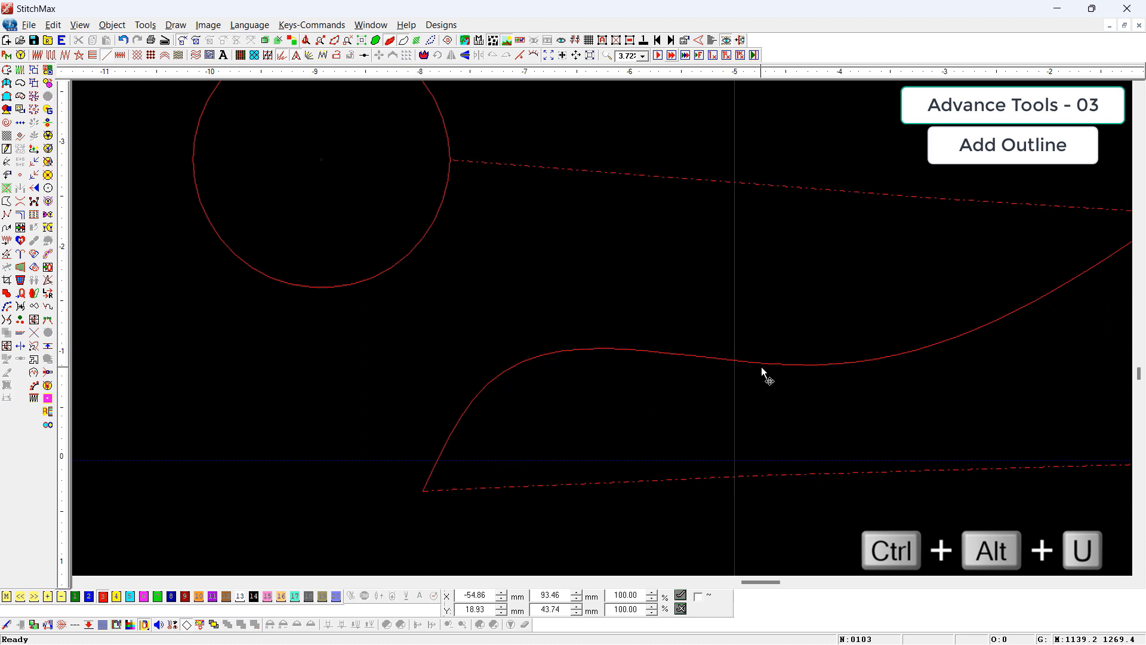
# - Add outlines on both sides of the wavy curve at 1 mm spacing and check their Line Fill parameters
pyautogui.click(721, 367)
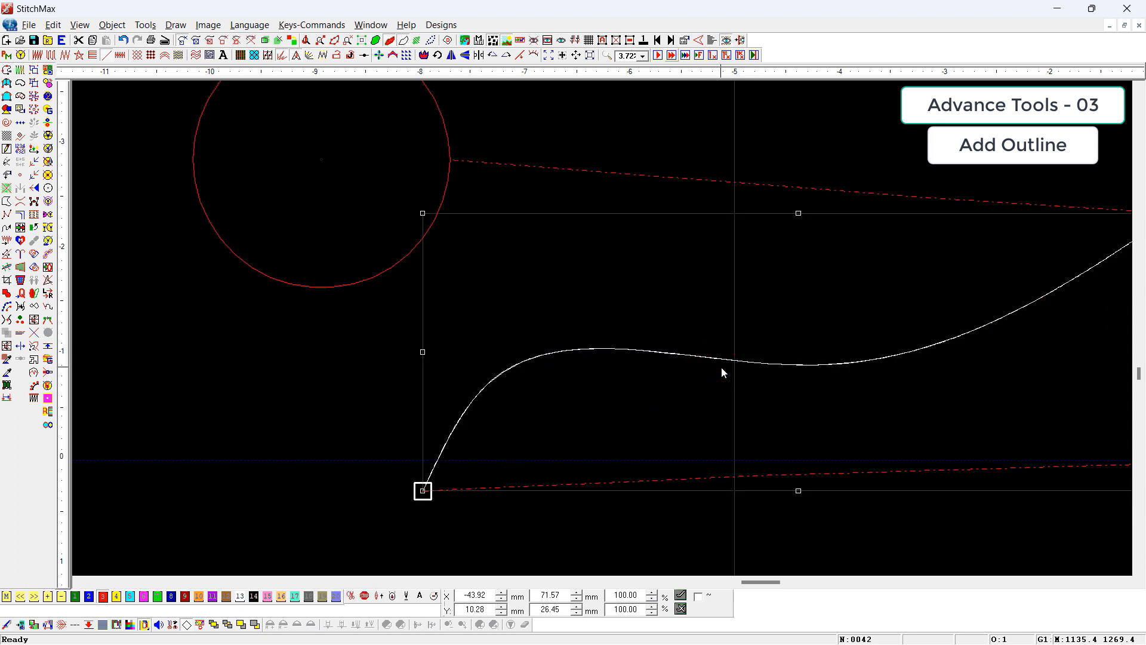
pyautogui.hotkey('shift', 'alt', 'u')
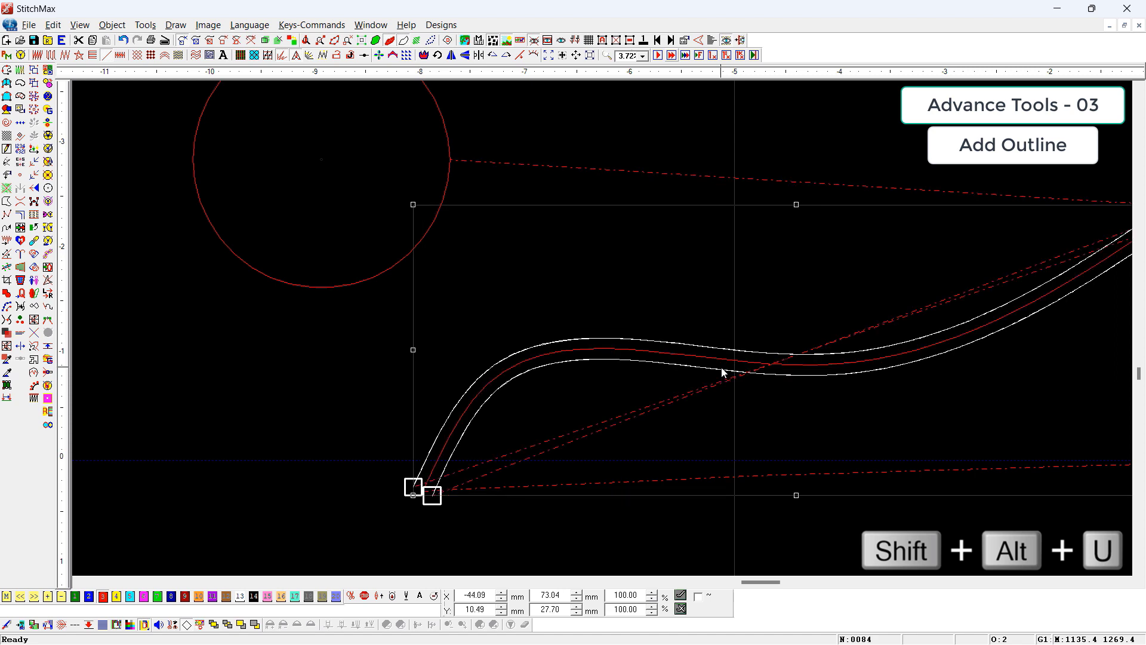
pyautogui.scroll(-2, 721, 367)
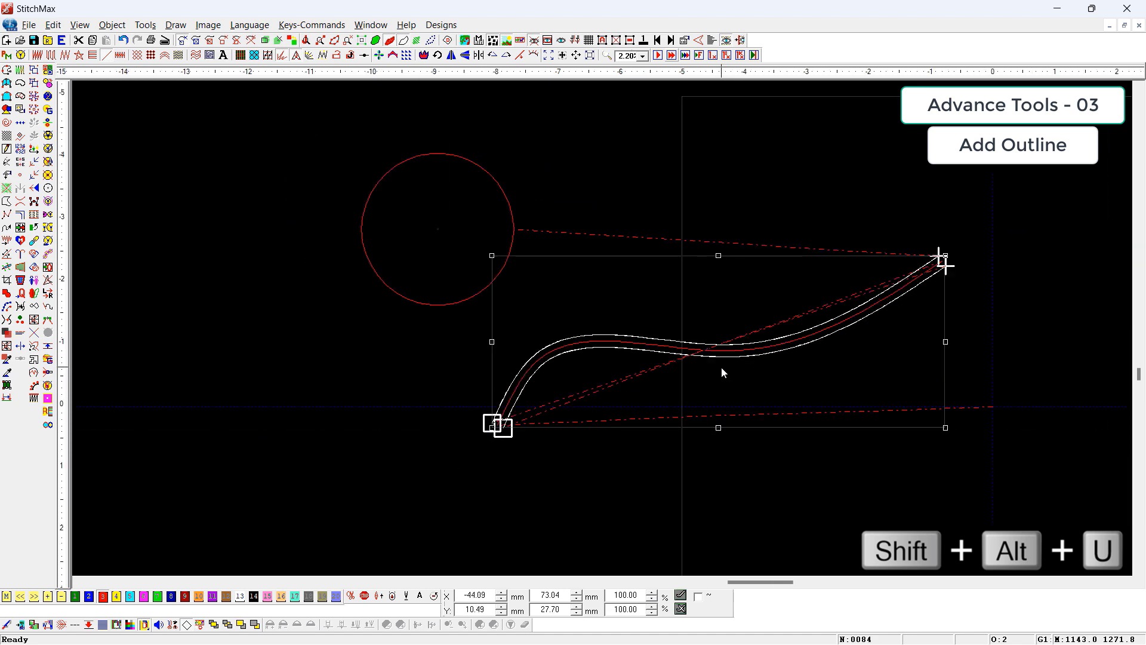
pyautogui.press('Return')
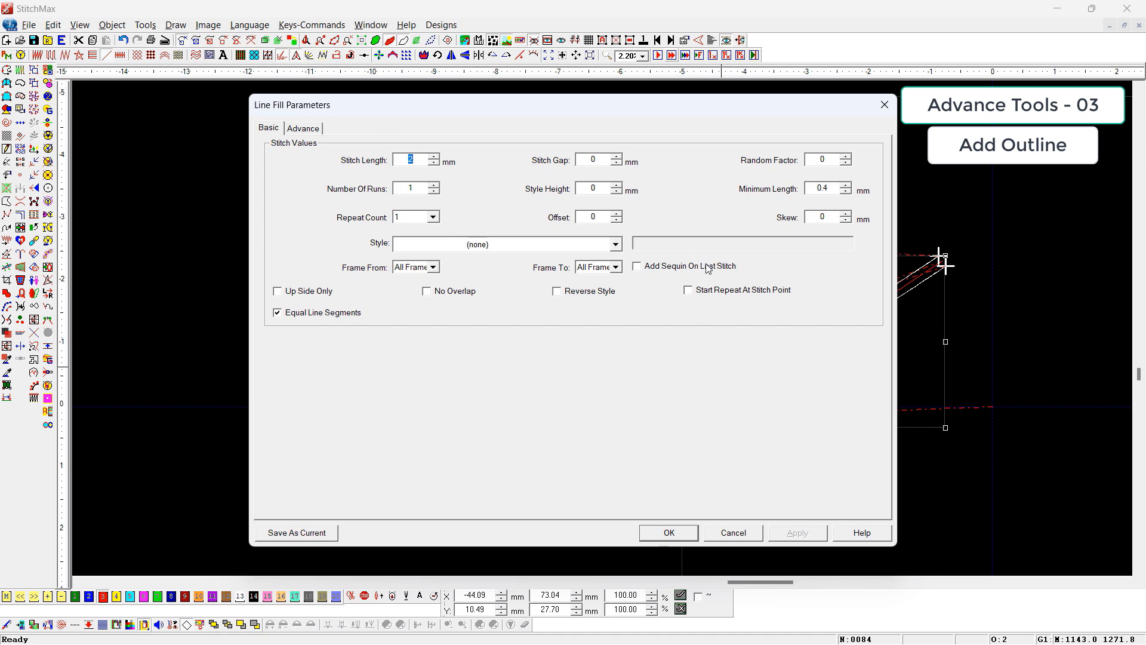
pyautogui.press('Return')
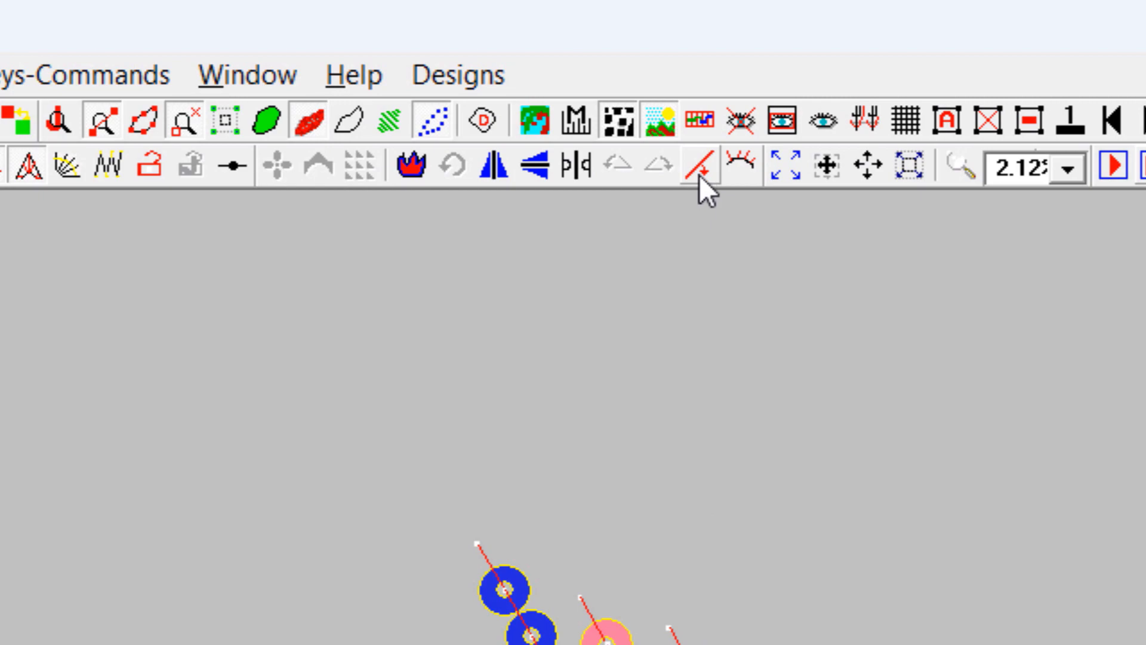
# - Select the blue and pink sequin group and use Rotate On Line along its lower-left blue row to make the rows horizontal
pyautogui.click(780, 307)
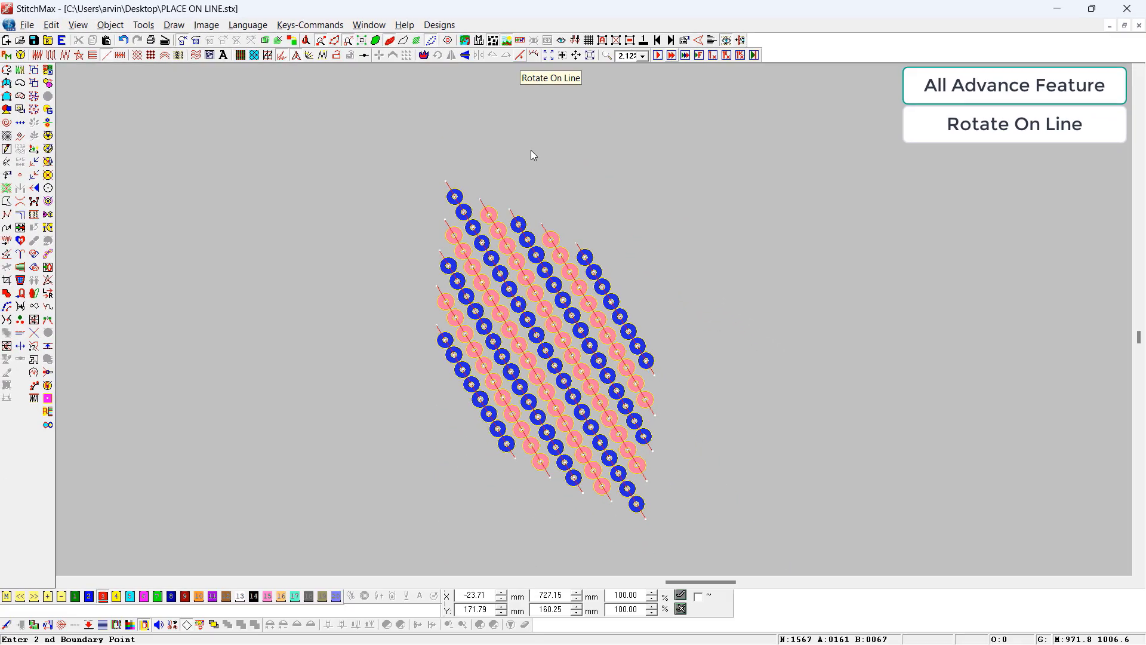
pyautogui.click(350, 161)
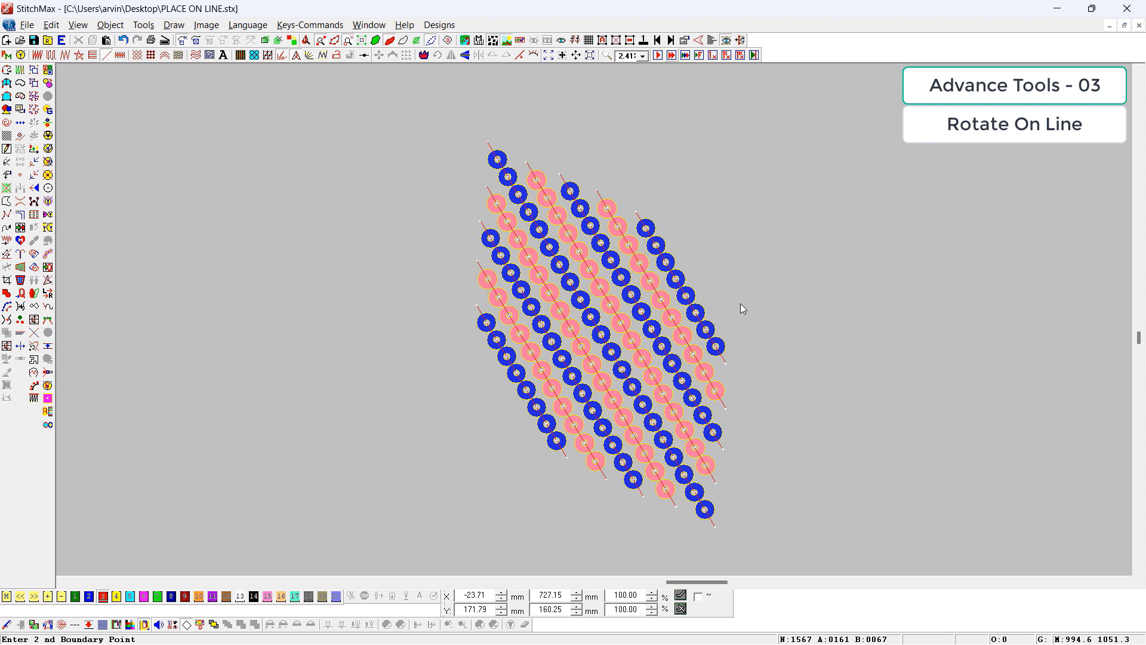
pyautogui.click(724, 287)
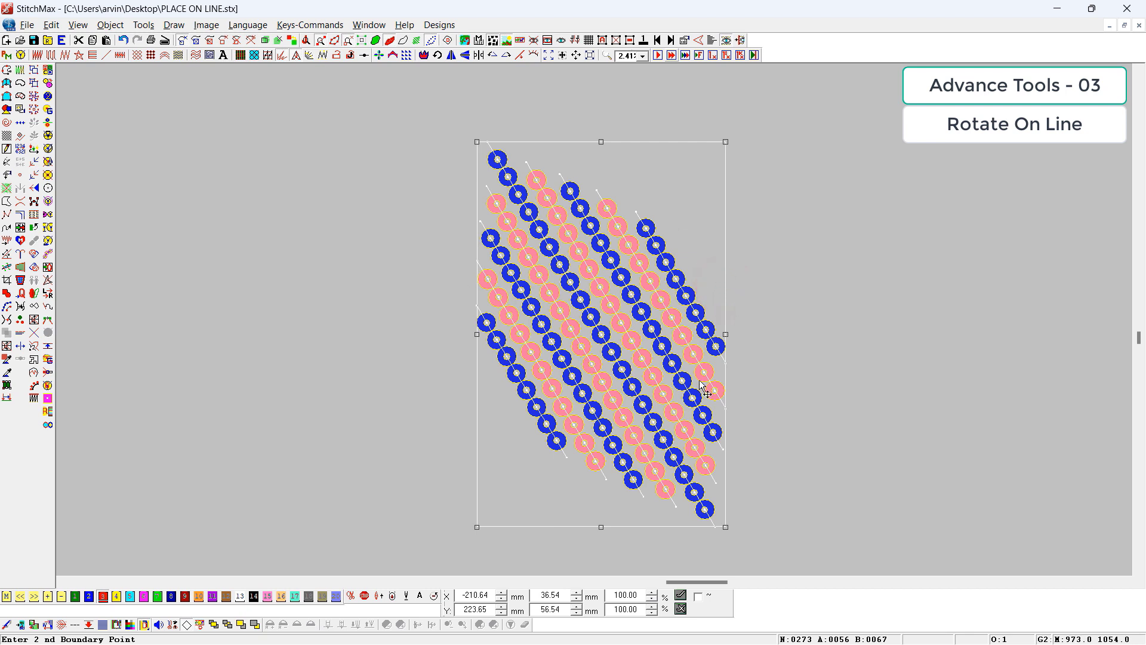
pyautogui.click(520, 55)
pyautogui.click(458, 279)
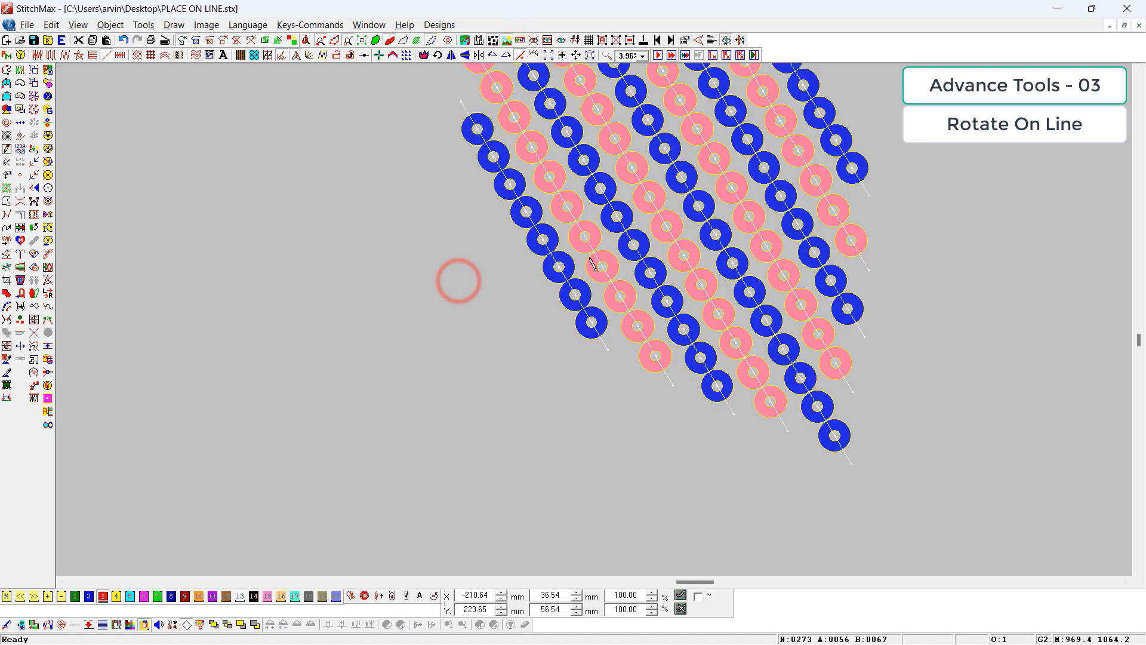
pyautogui.scroll(2, 593, 261)
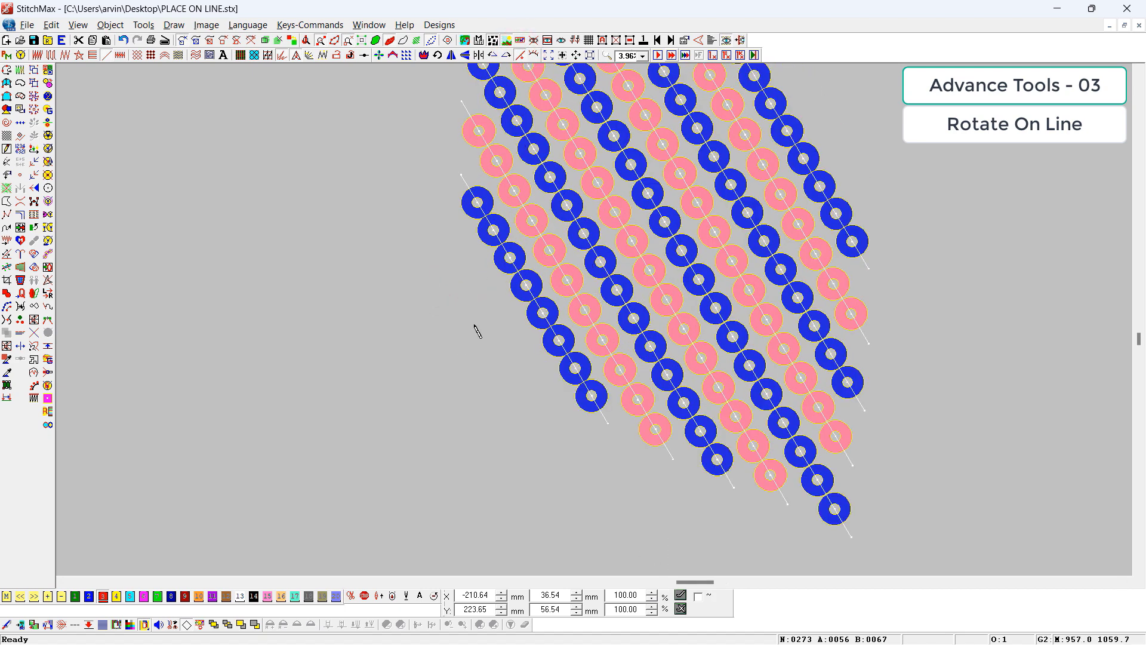
pyautogui.click(579, 404)
pyautogui.click(464, 211)
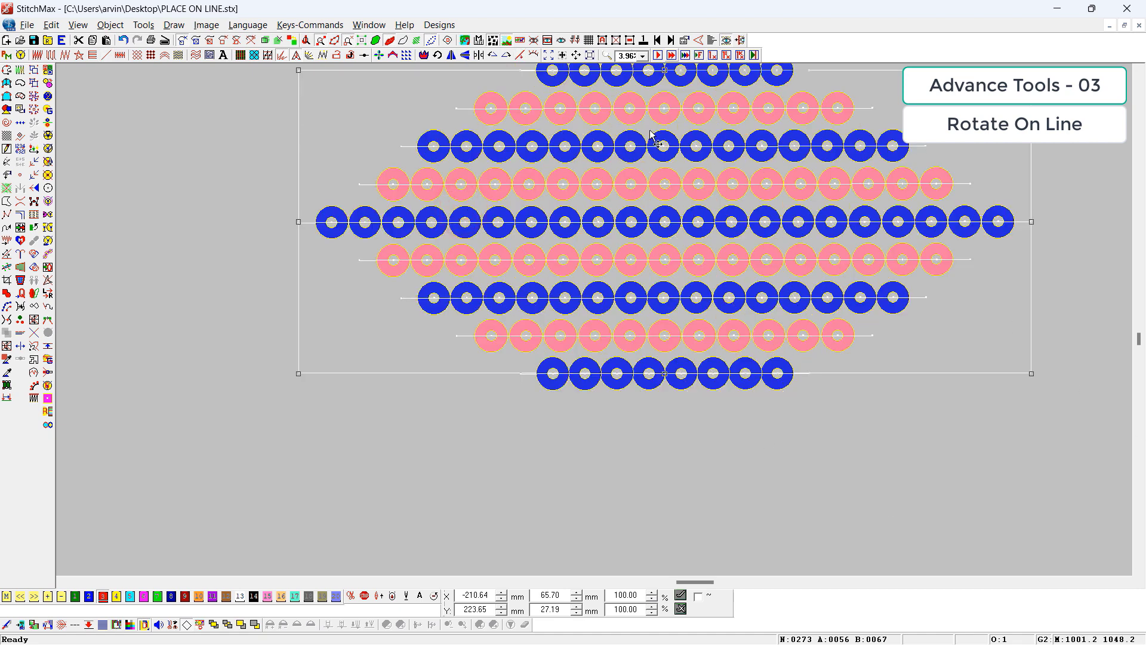
# - Undo the horizontal rotation of the sequin group
pyautogui.scroll(-3, 1058, 352)
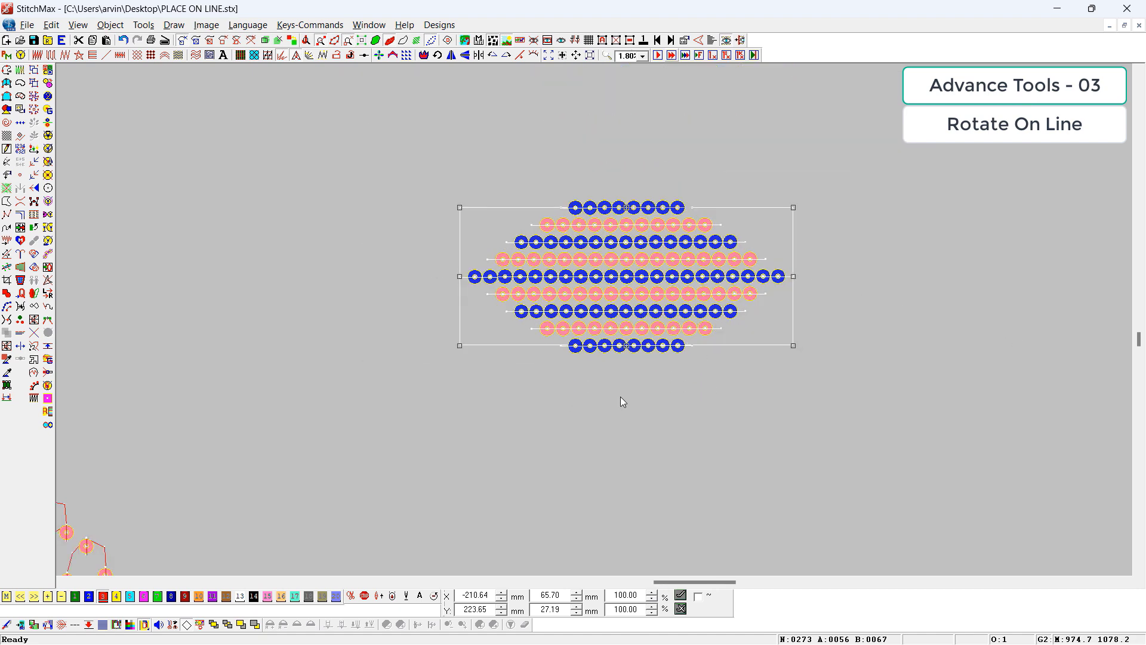
pyautogui.hotkey('ctrl', 'z')
pyautogui.scroll(3, 625, 391)
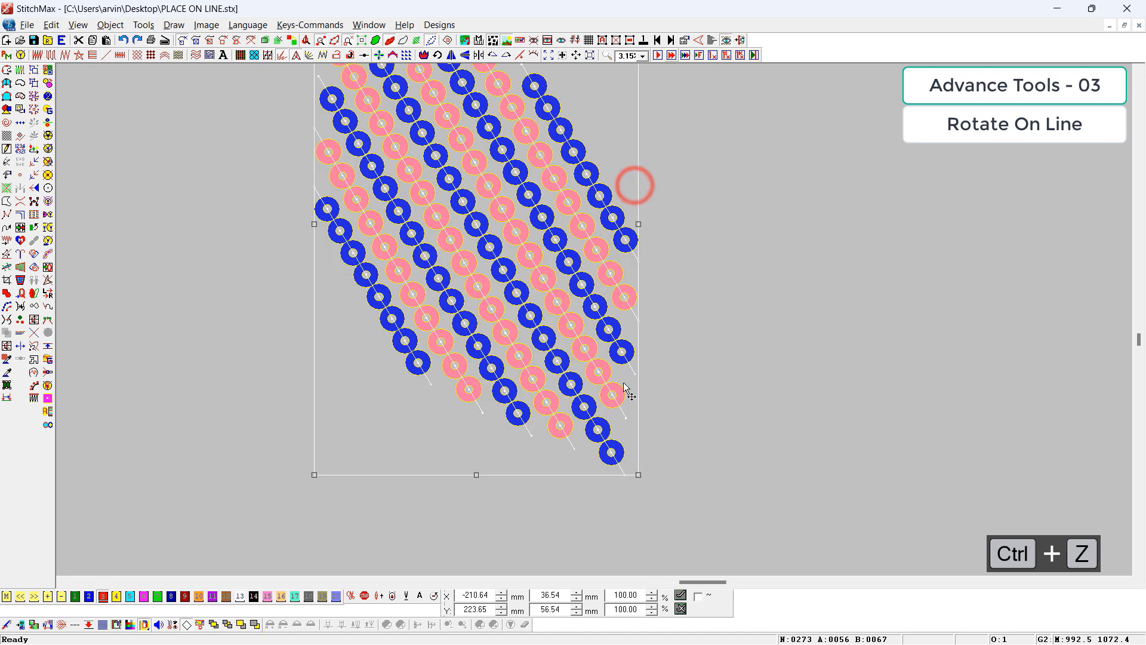
# - Use Rotate On Line along the sequin group's lower-left blue row to make its rows vertical
pyautogui.click(521, 57)
pyautogui.moveTo(374, 283); pyautogui.dragTo(501, 452)
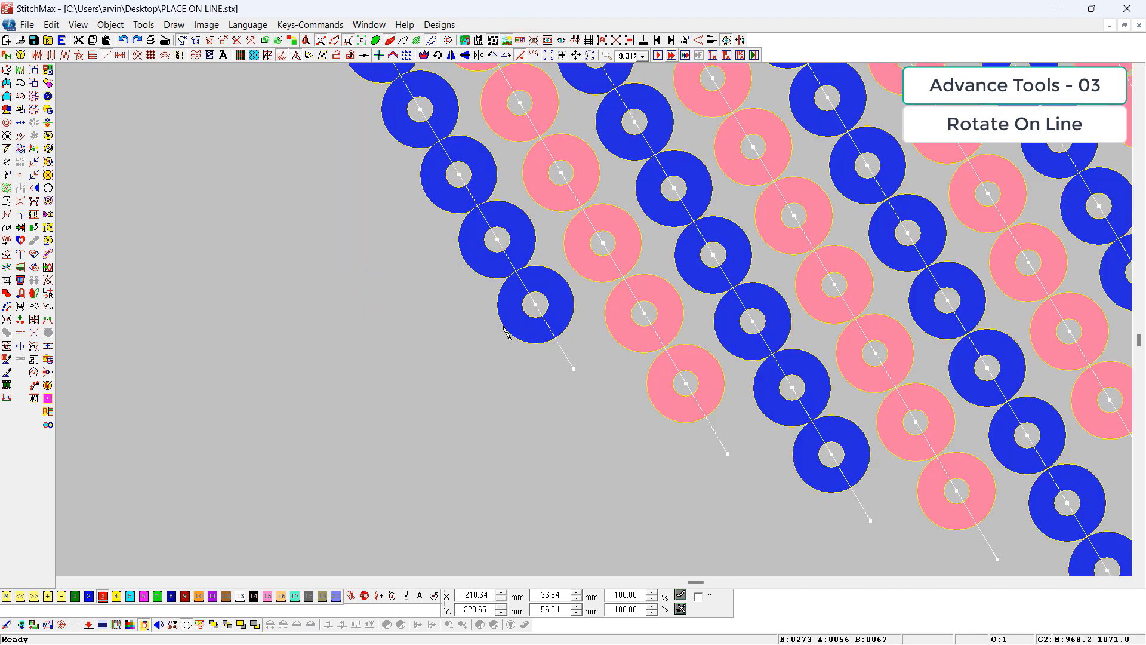
pyautogui.click(502, 325)
pyautogui.scroll(-2, 294, 238)
pyautogui.press('Up')
pyautogui.press('Up')
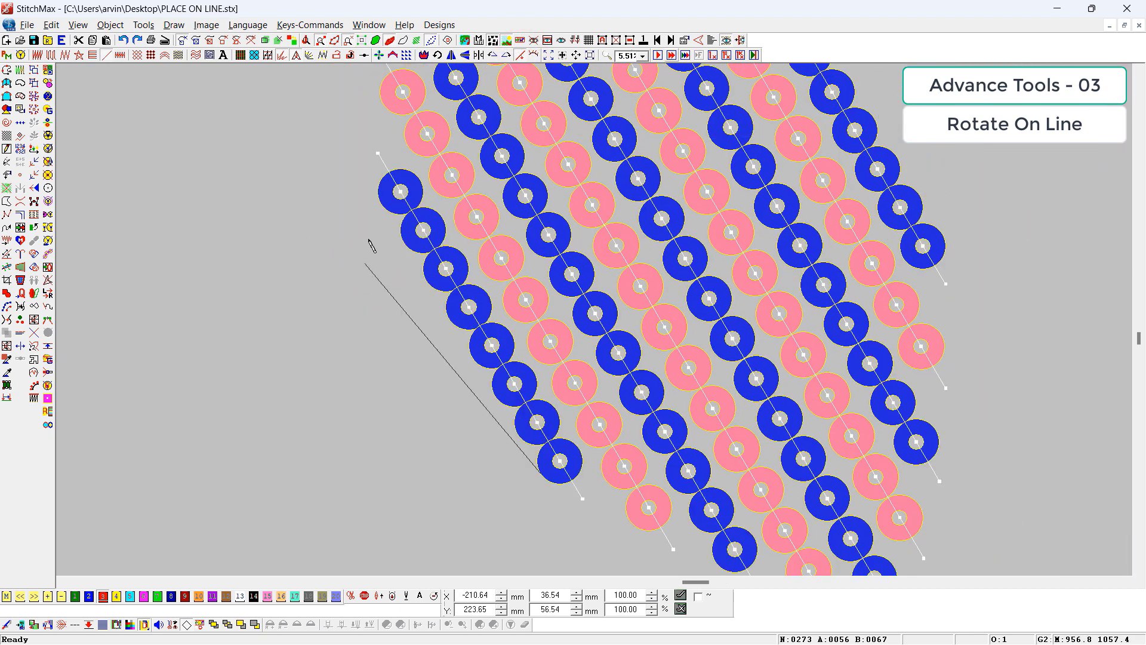
pyautogui.click(380, 201)
pyautogui.scroll(-4, 862, 486)
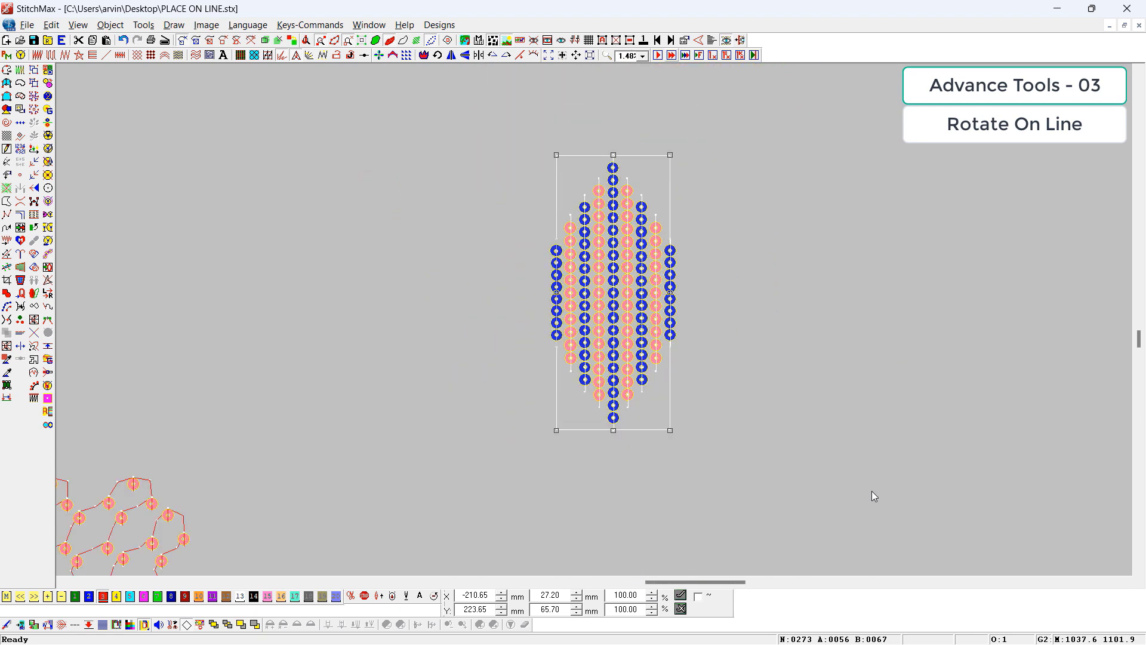
# - Delete the rotated sequin group from the design
pyautogui.scroll(-2, 871, 495)
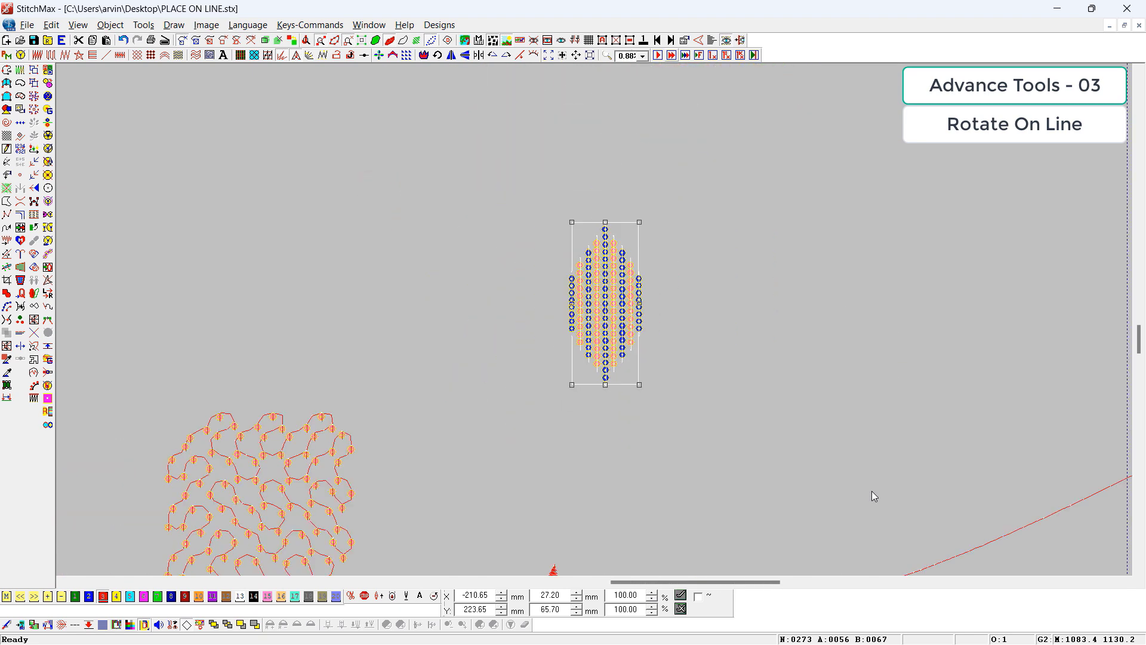
pyautogui.scroll(-1, 878, 464)
pyautogui.press('Delete')
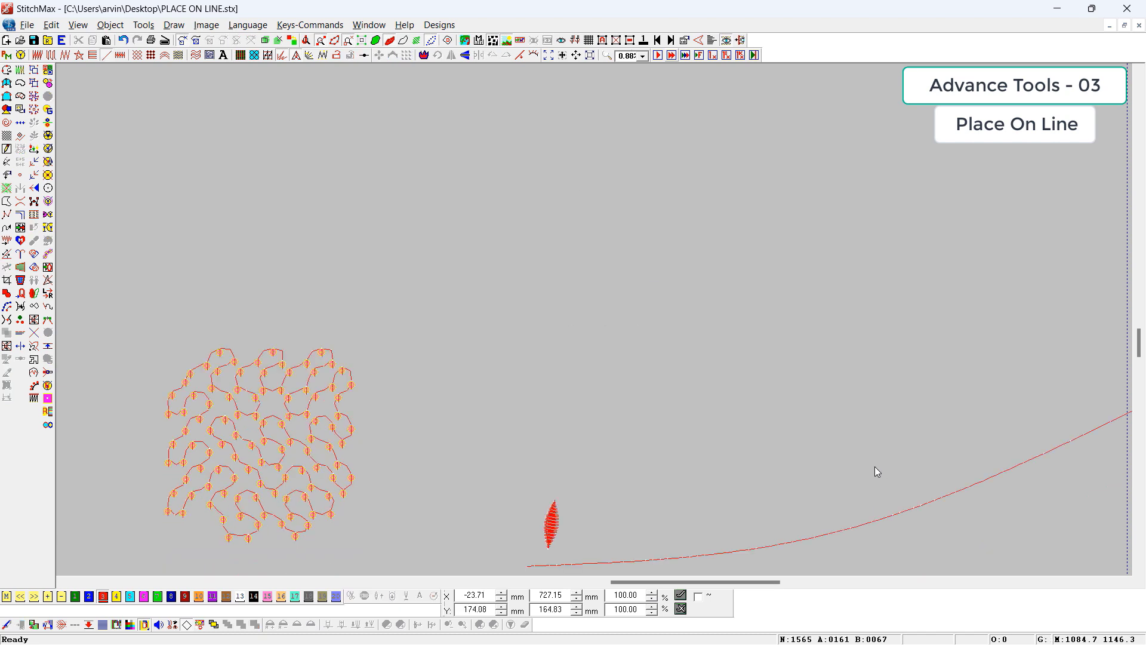
# - Check the stitch length of the curved line below the leaf motif in its Line Fill Parameters
pyautogui.scroll(-1, 863, 488)
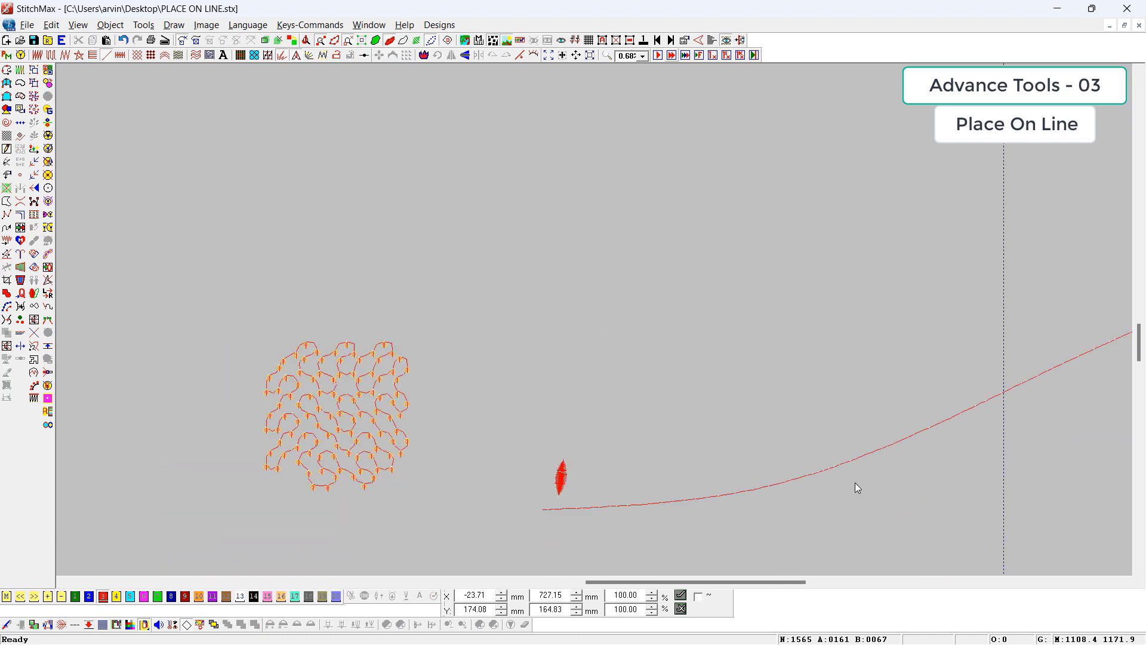
pyautogui.press('z')
pyautogui.moveTo(686, 403); pyautogui.dragTo(499, 592)
pyautogui.press('z')
pyautogui.moveTo(585, 221); pyautogui.dragTo(445, 412)
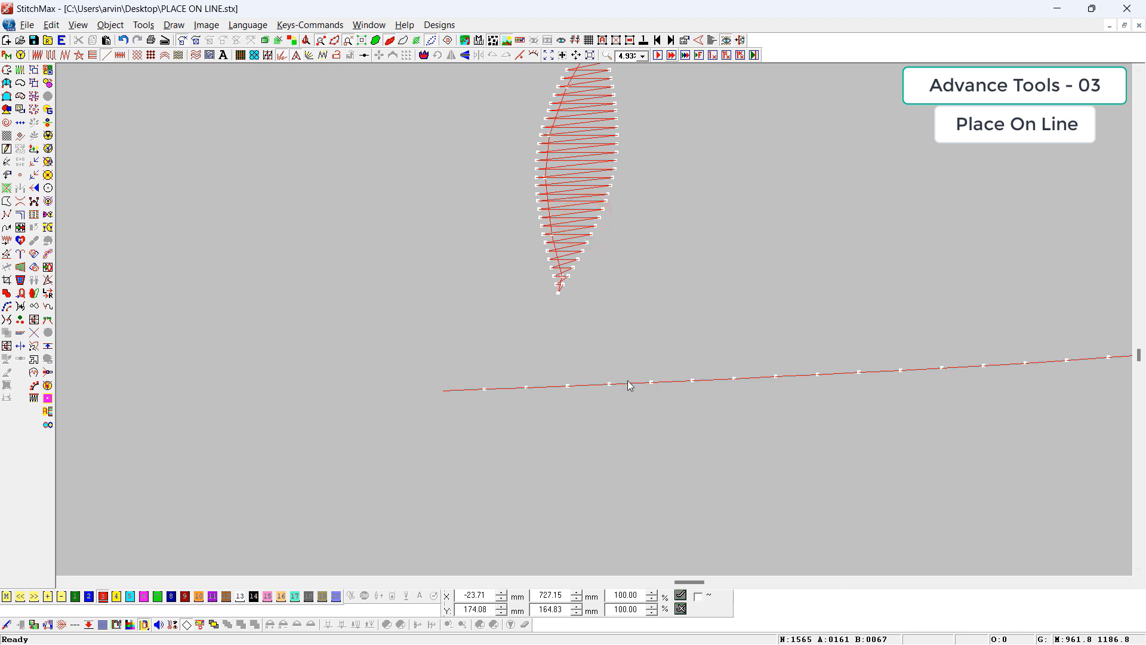
pyautogui.click(663, 381)
pyautogui.click(664, 379)
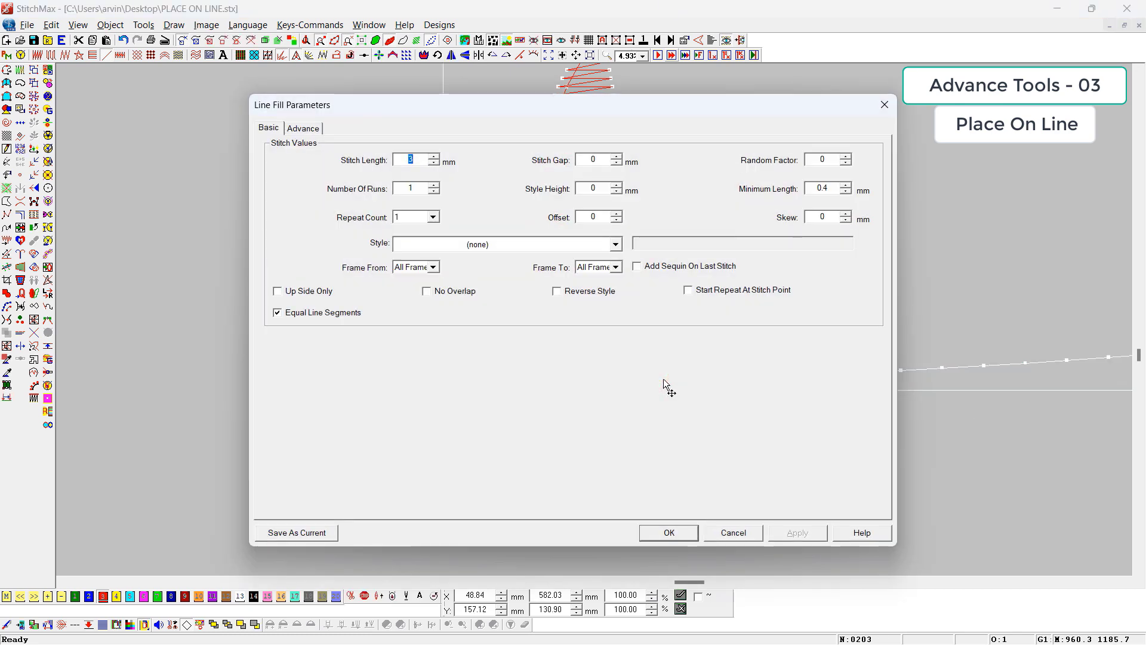
pyautogui.press('Return')
pyautogui.click(251, 246)
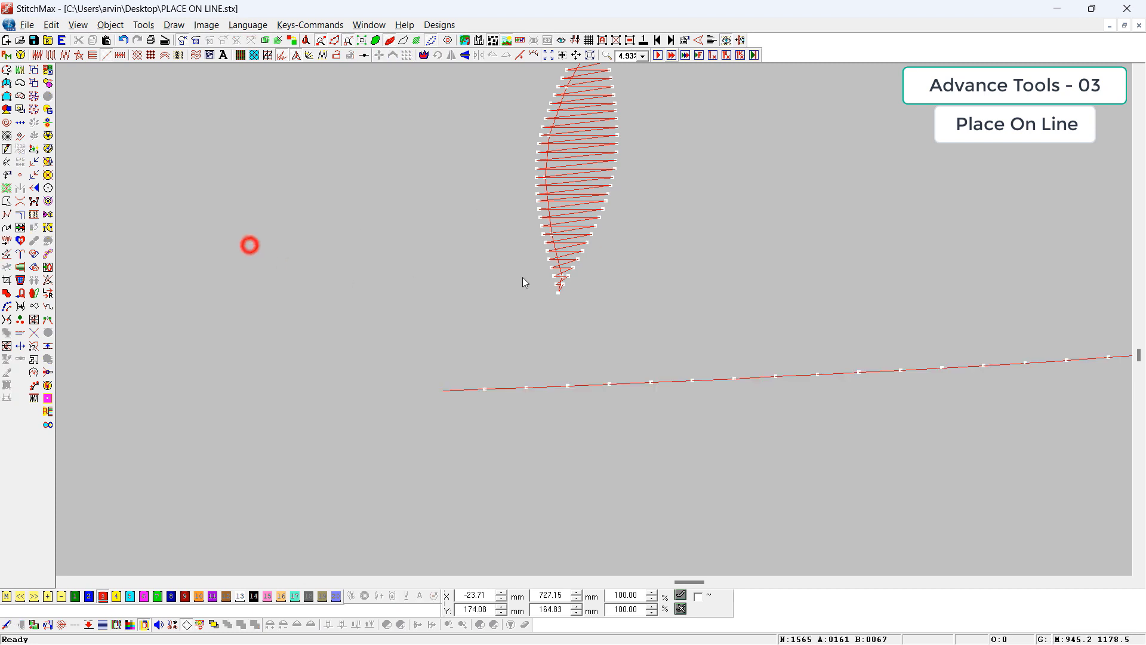
# - Move the leaf motif so that its lower tip sits on the curved line near the line's start
pyautogui.click(605, 226)
pyautogui.moveTo(589, 197); pyautogui.dragTo(517, 291)
pyautogui.scroll(-3, 610, 382)
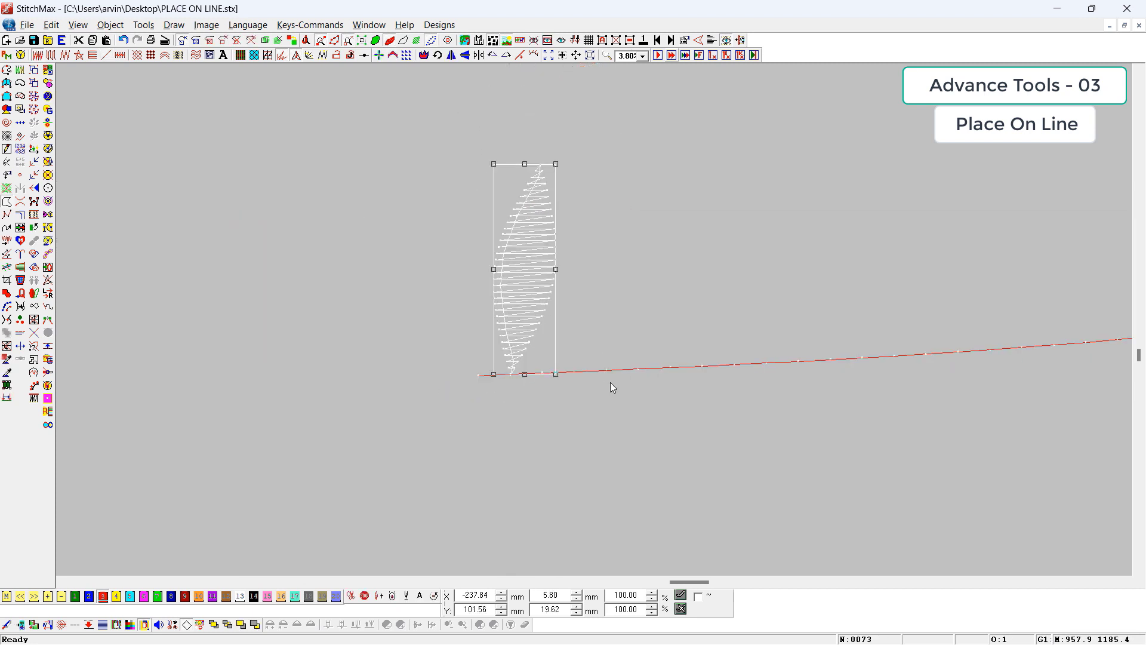
pyautogui.press('z')
pyautogui.moveTo(528, 248); pyautogui.dragTo(937, 489)
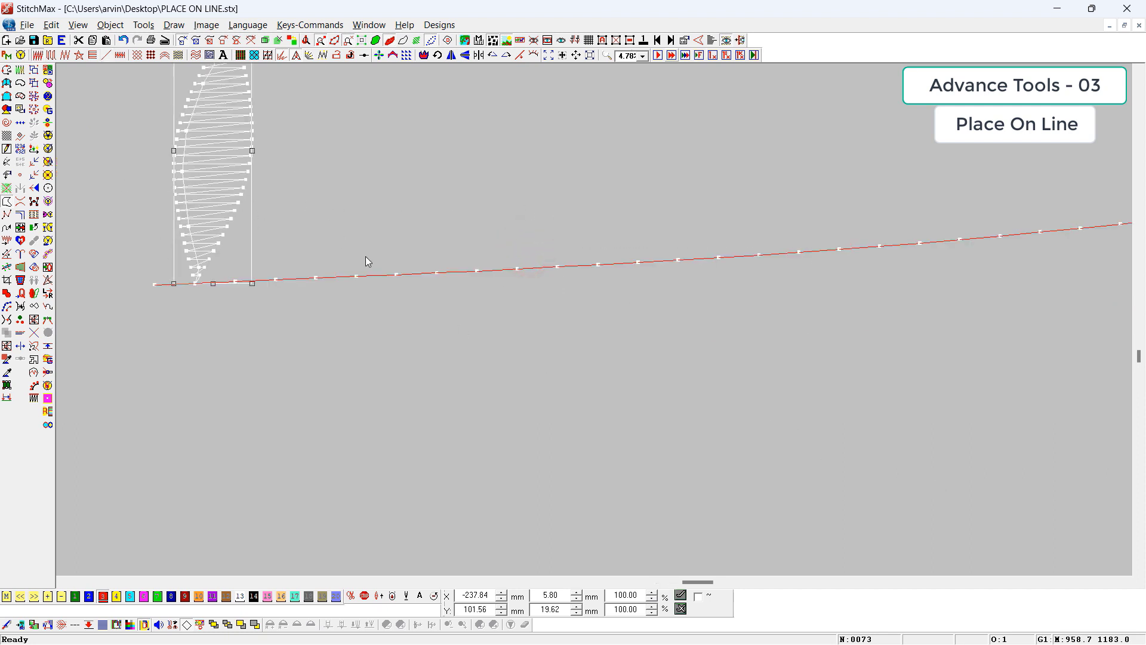
pyautogui.scroll(-2, 1024, 307)
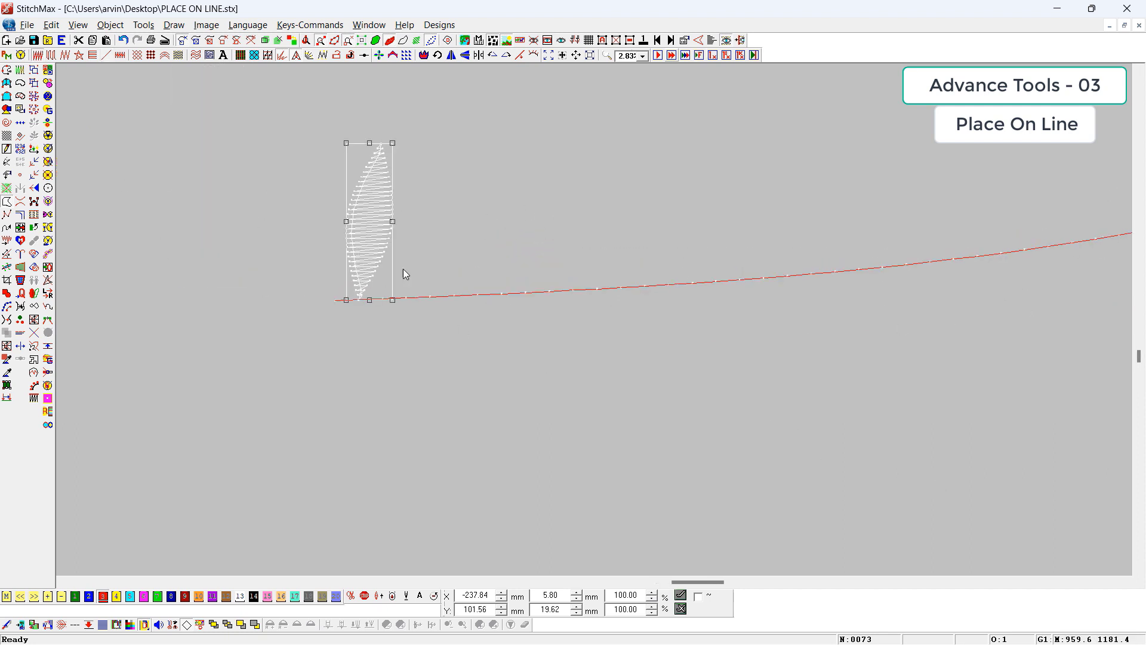
pyautogui.scroll(-4, 1000, 317)
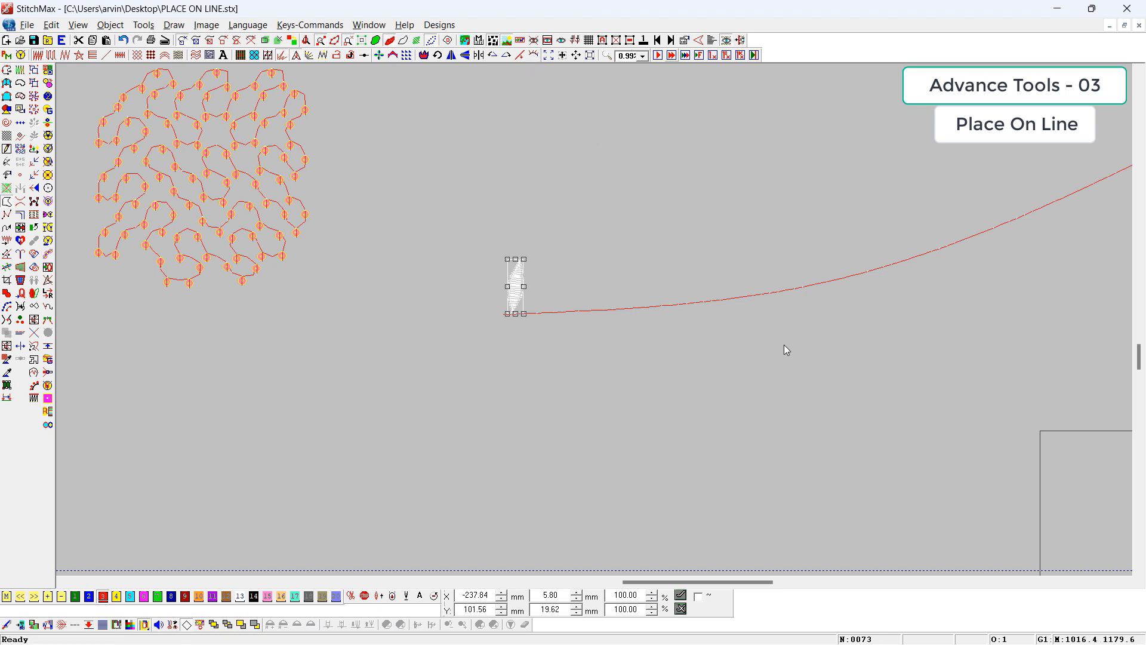
# - Select the curved line and enable Scale To Fit in its Place On Line properties
pyautogui.click(536, 57)
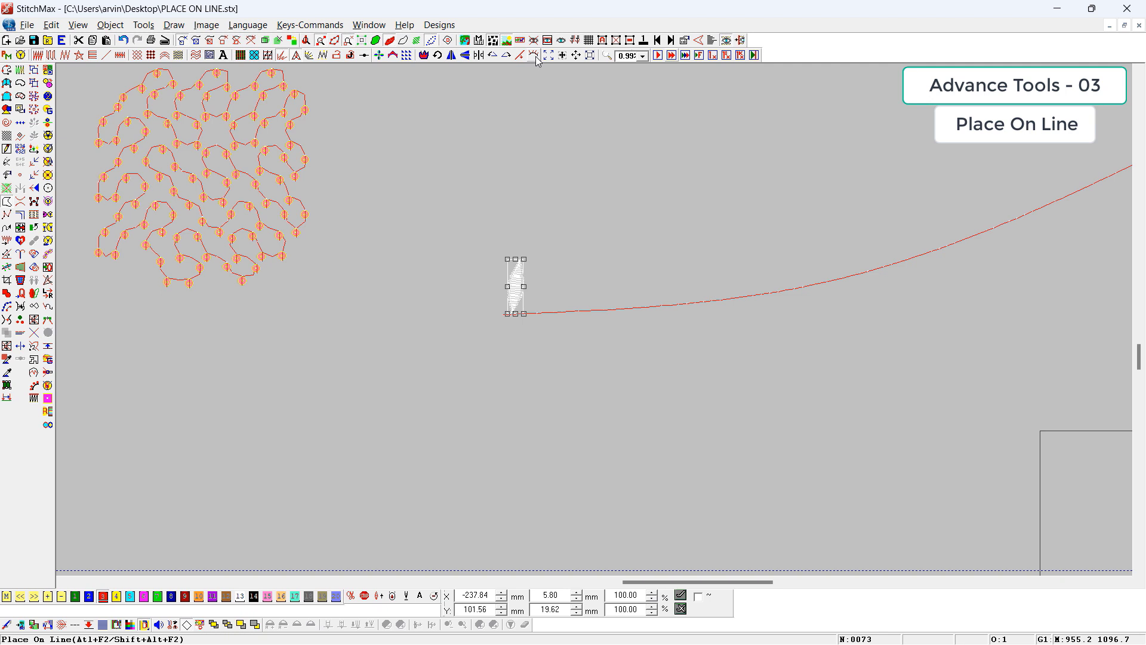
pyautogui.click(645, 311)
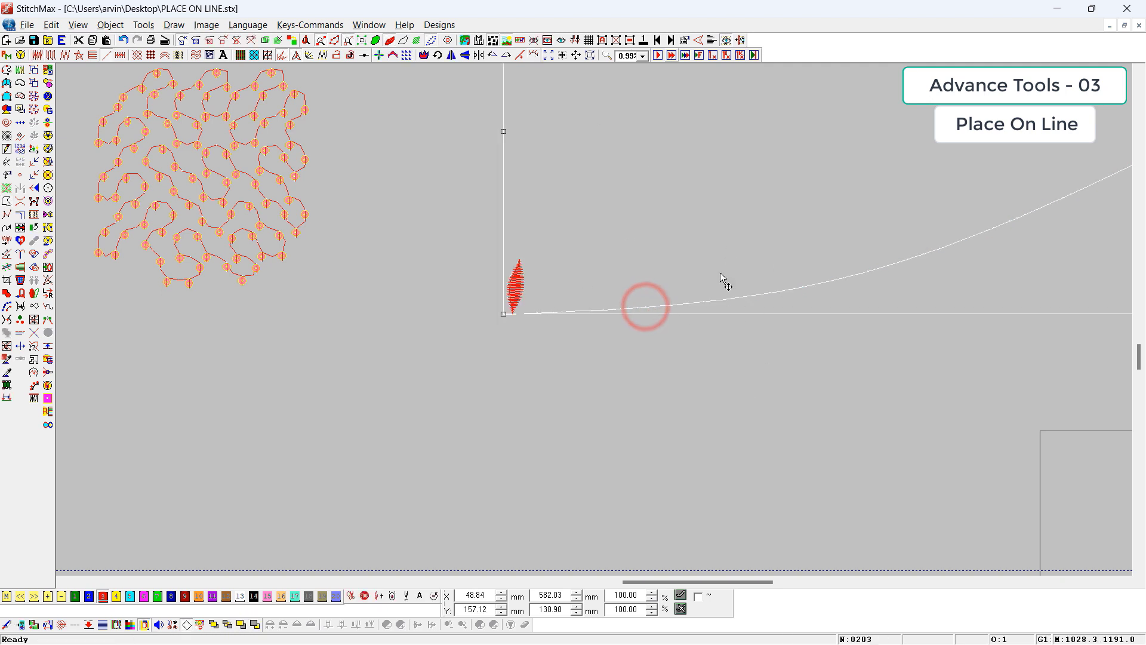
pyautogui.hotkey('ctrl', 'e')
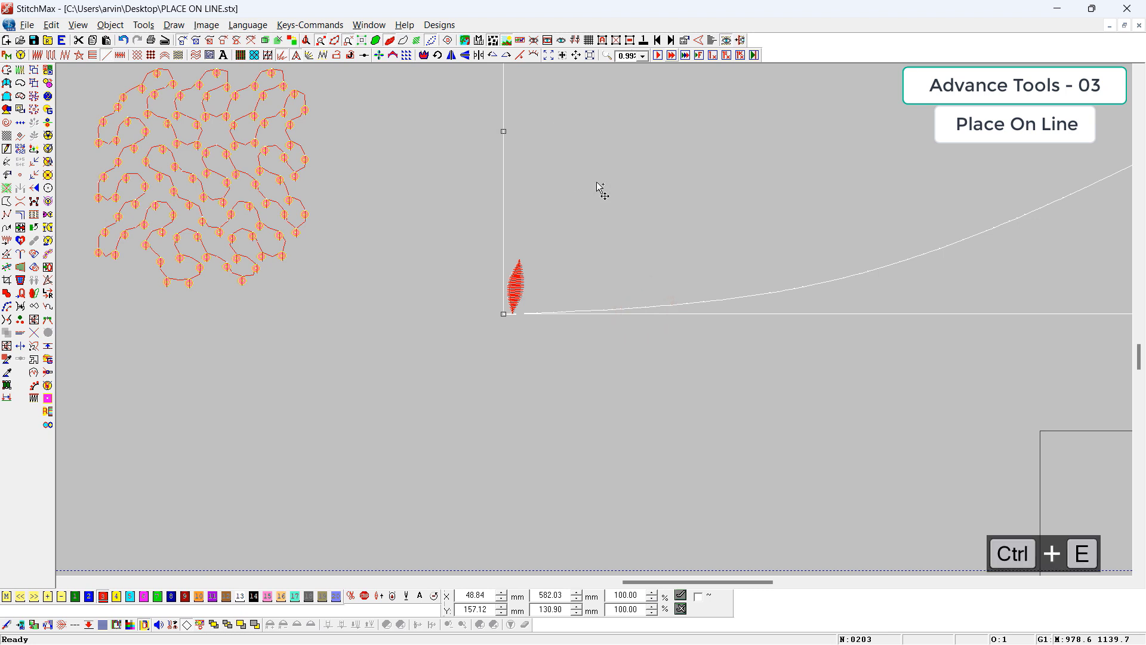
pyautogui.click(534, 55)
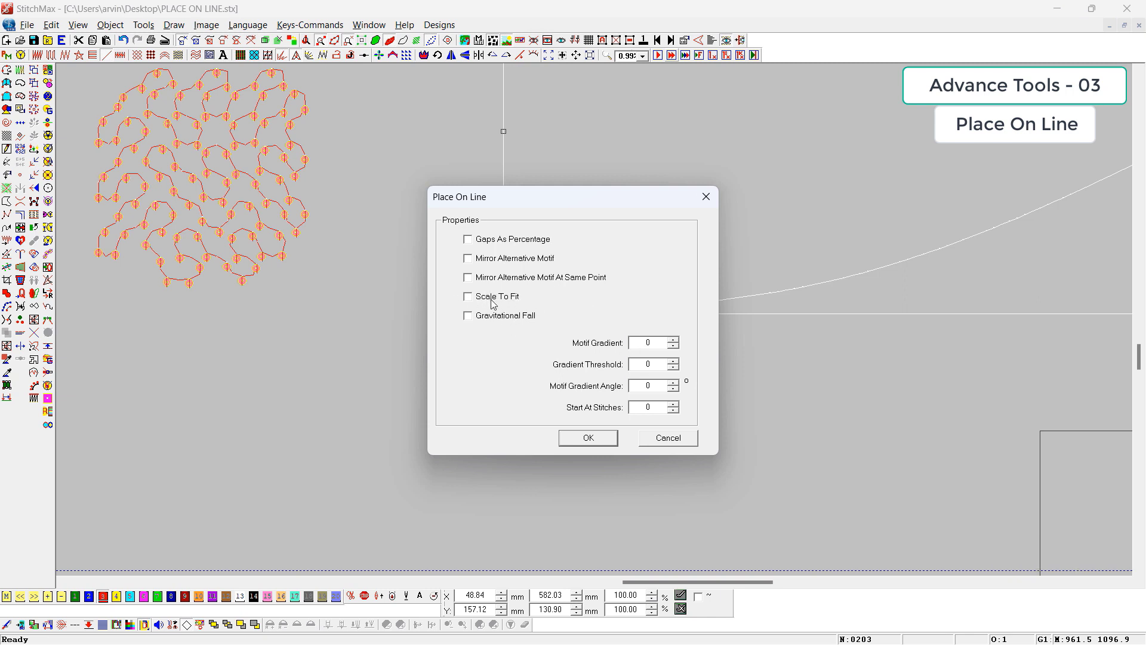
pyautogui.moveTo(583, 199); pyautogui.dragTo(233, 312)
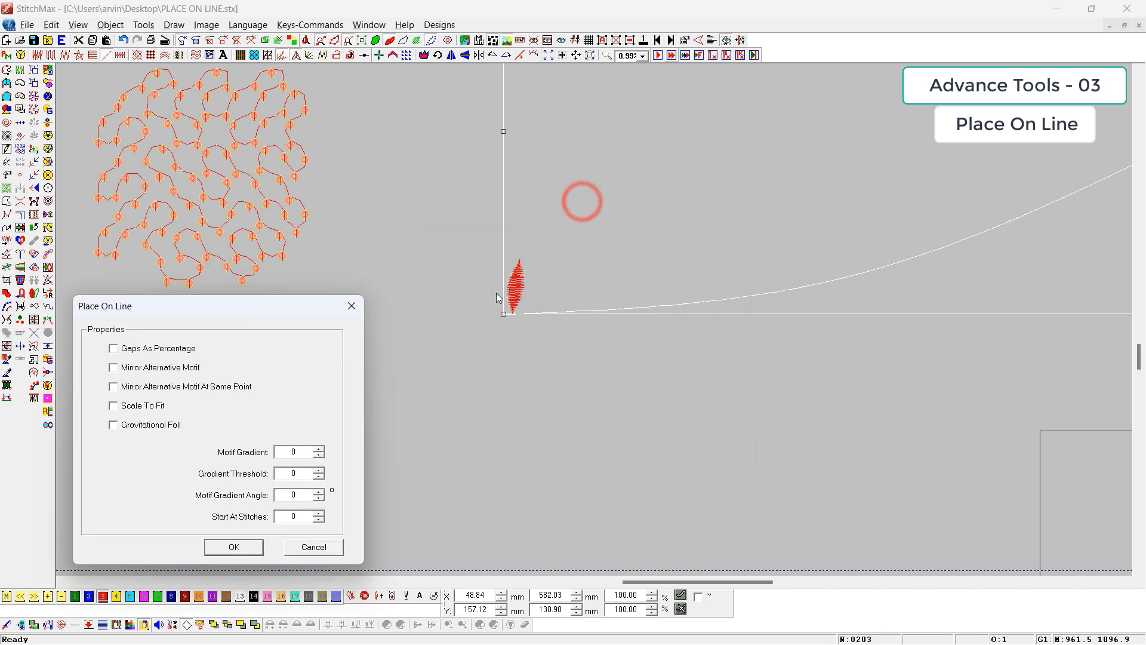
pyautogui.click(144, 407)
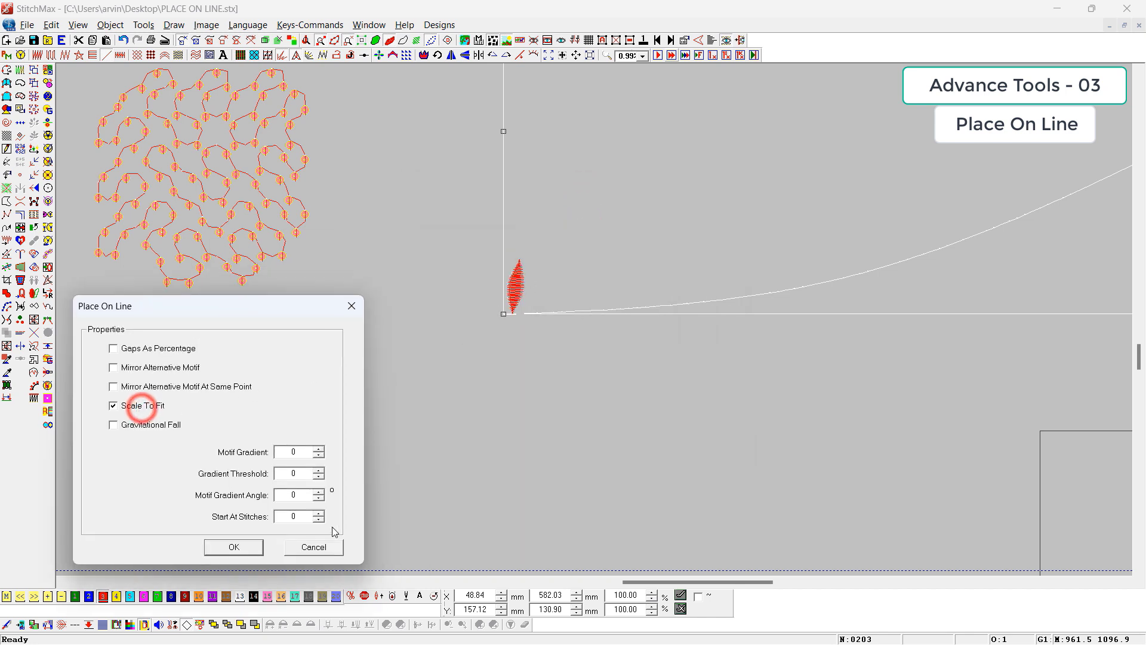
pyautogui.click(234, 547)
# - Select the leaf motif together with the curved line and repeat the leaf along it with Place On Line
pyautogui.moveTo(450, 204); pyautogui.dragTo(623, 392)
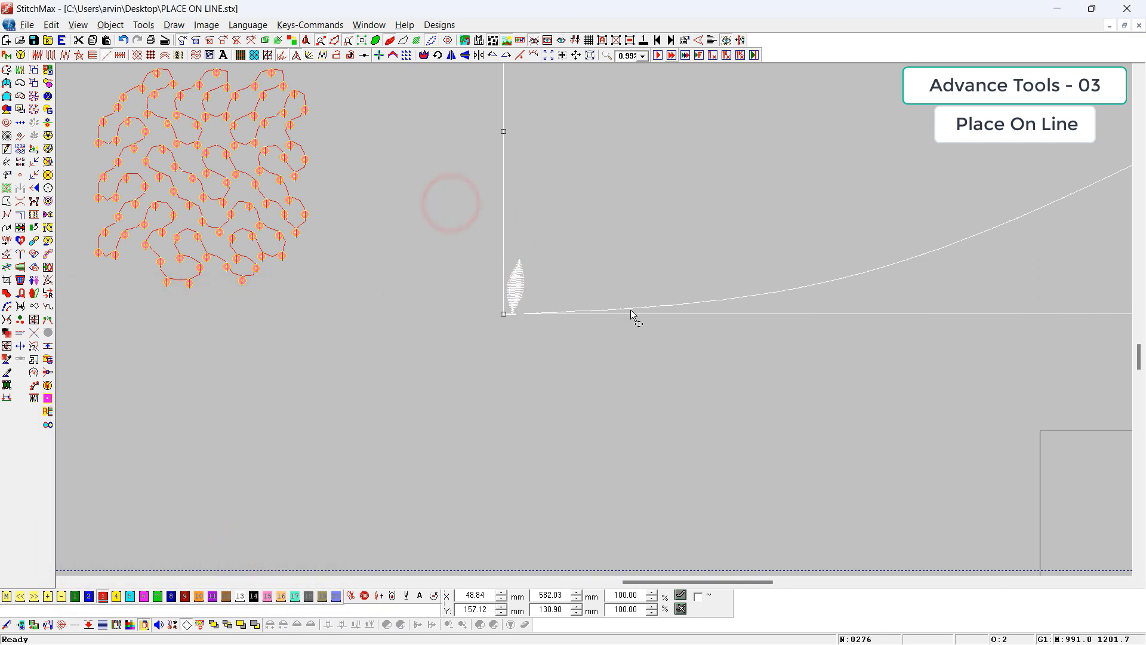
pyautogui.click(534, 55)
pyautogui.moveTo(493, 314); pyautogui.dragTo(599, 242)
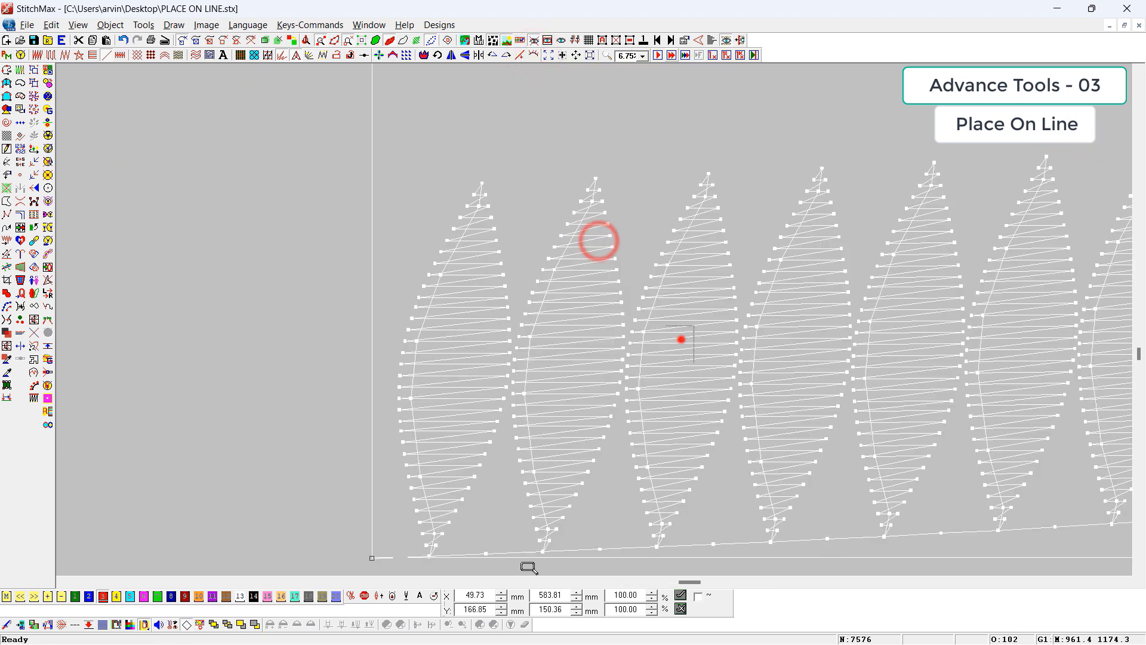
pyautogui.moveTo(694, 325); pyautogui.dragTo(463, 639)
pyautogui.scroll(-3, 468, 456)
pyautogui.click(470, 455)
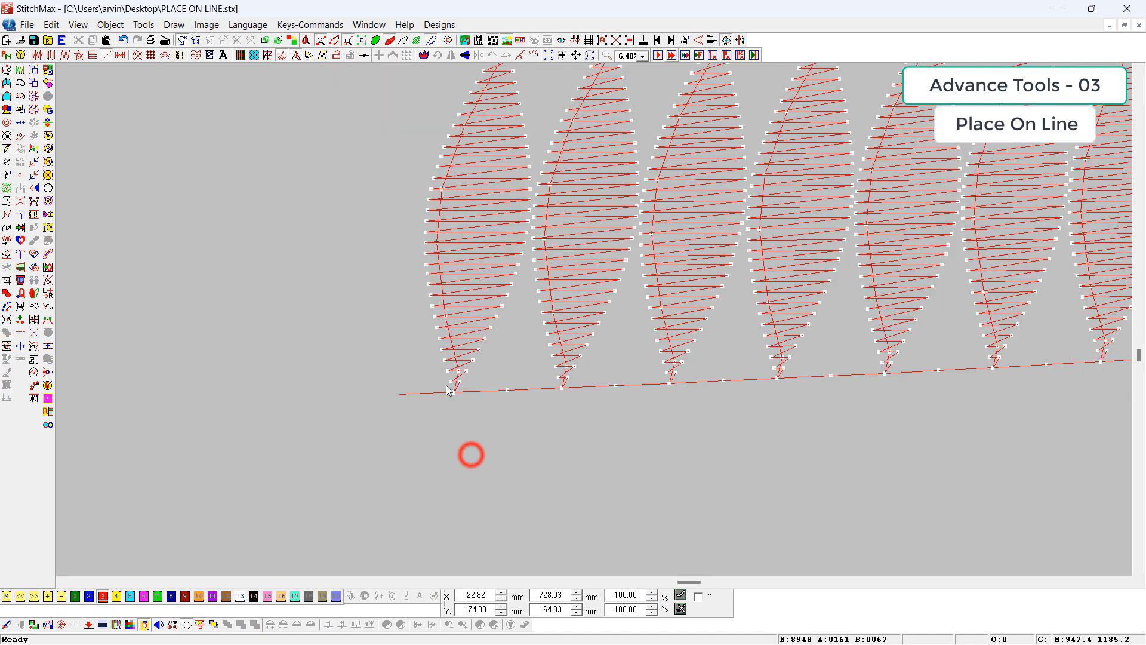
pyautogui.scroll(-4, 698, 400)
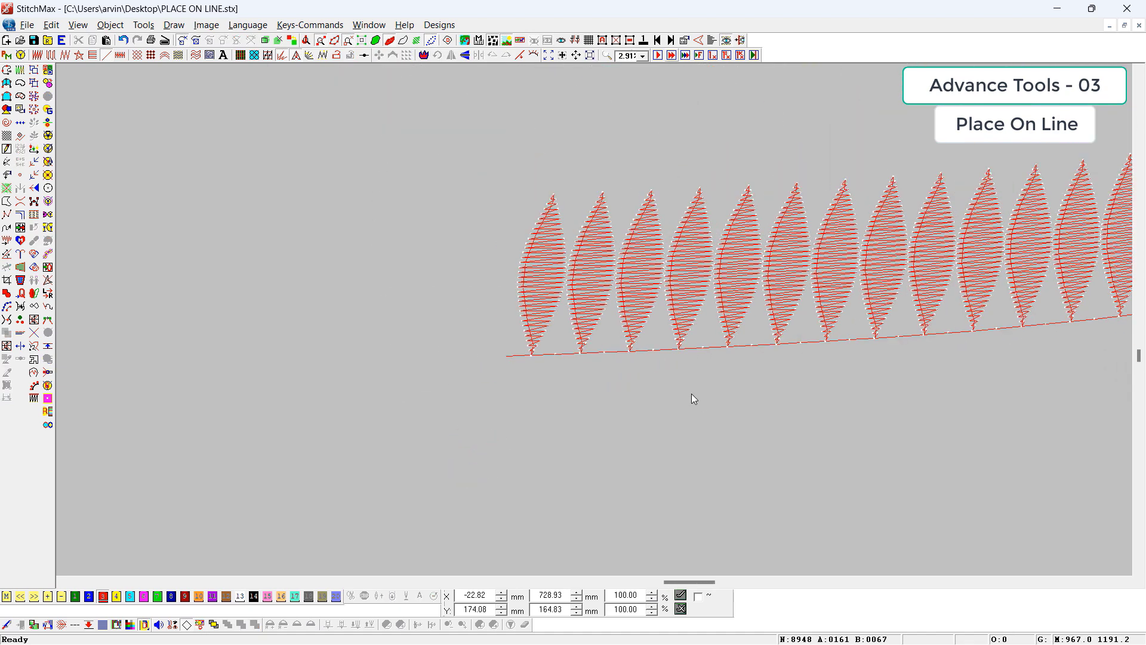
# - Undo the placement of the leaves along the curved line, redoing it once to compare
pyautogui.hotkey('ctrl', 'z')
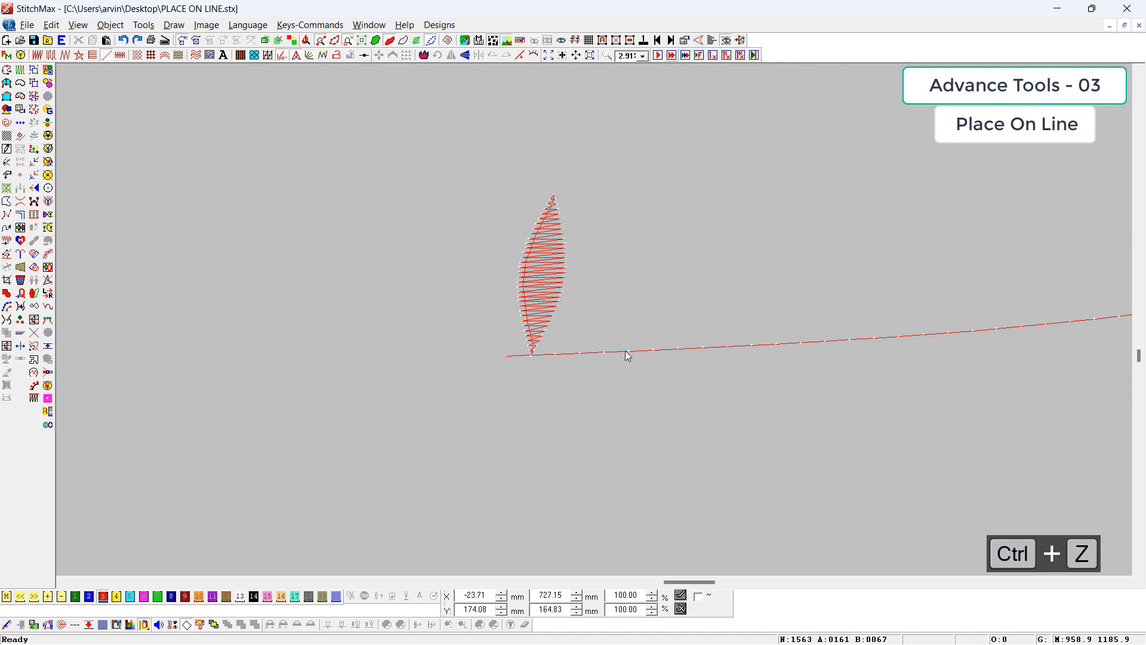
pyautogui.hotkey('ctrl', 'y')
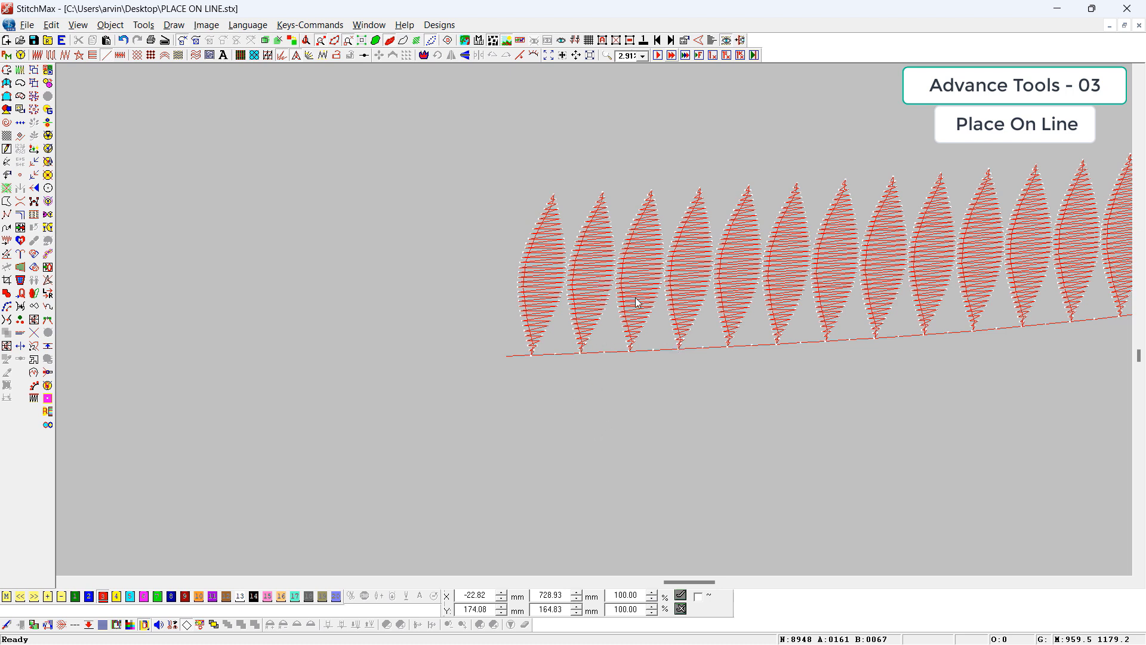
pyautogui.hotkey('ctrl', 'z')
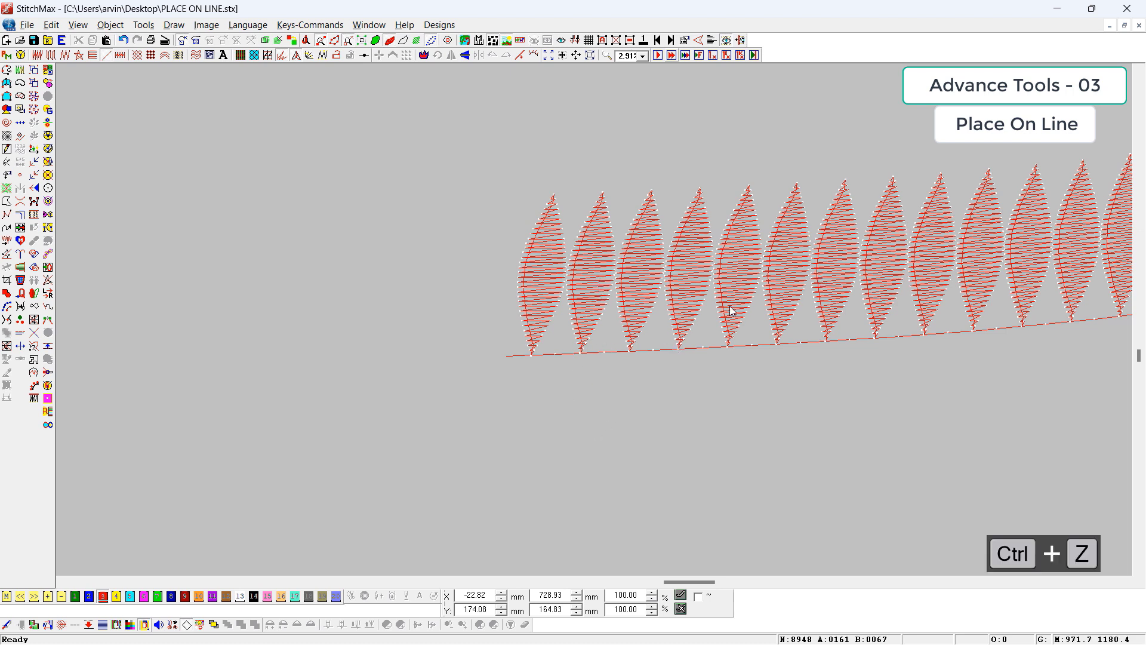
# - Set the curved line's Place On Line properties to Mirror Alternative Motif with Scale To Fit off
pyautogui.click(725, 334)
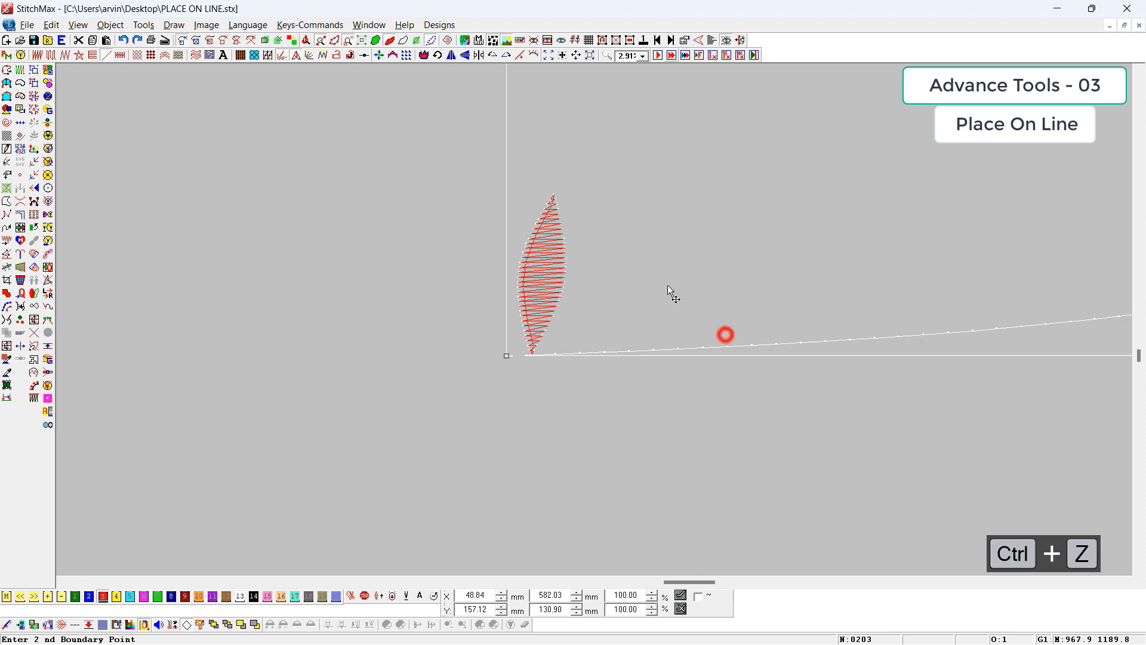
pyautogui.click(533, 55)
pyautogui.click(486, 295)
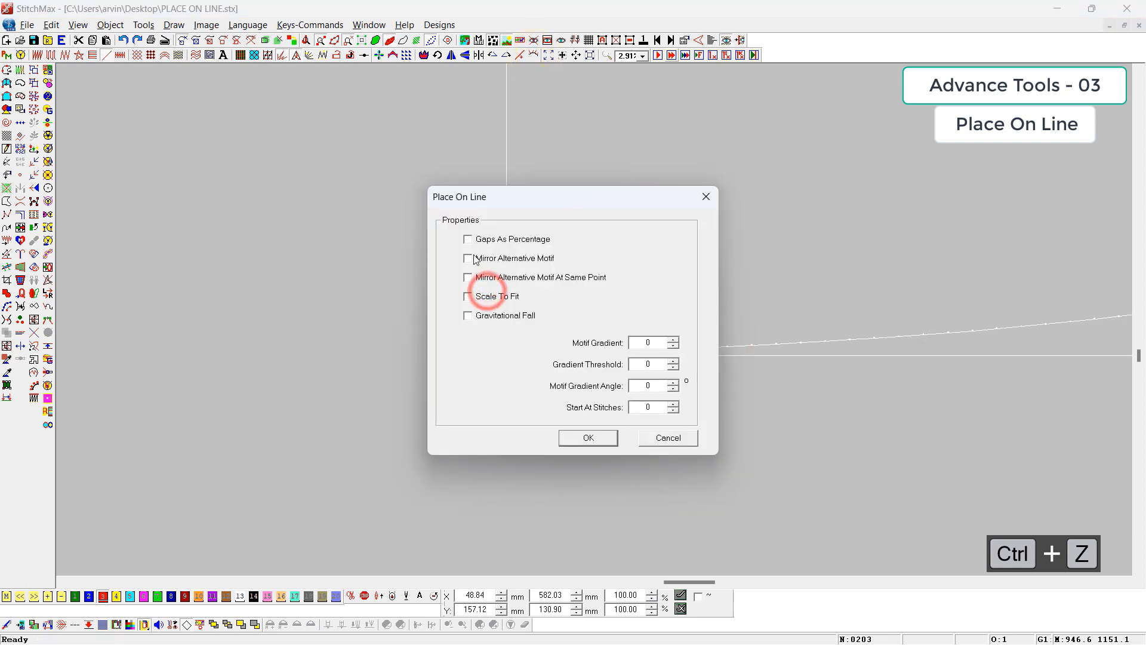
pyautogui.click(518, 259)
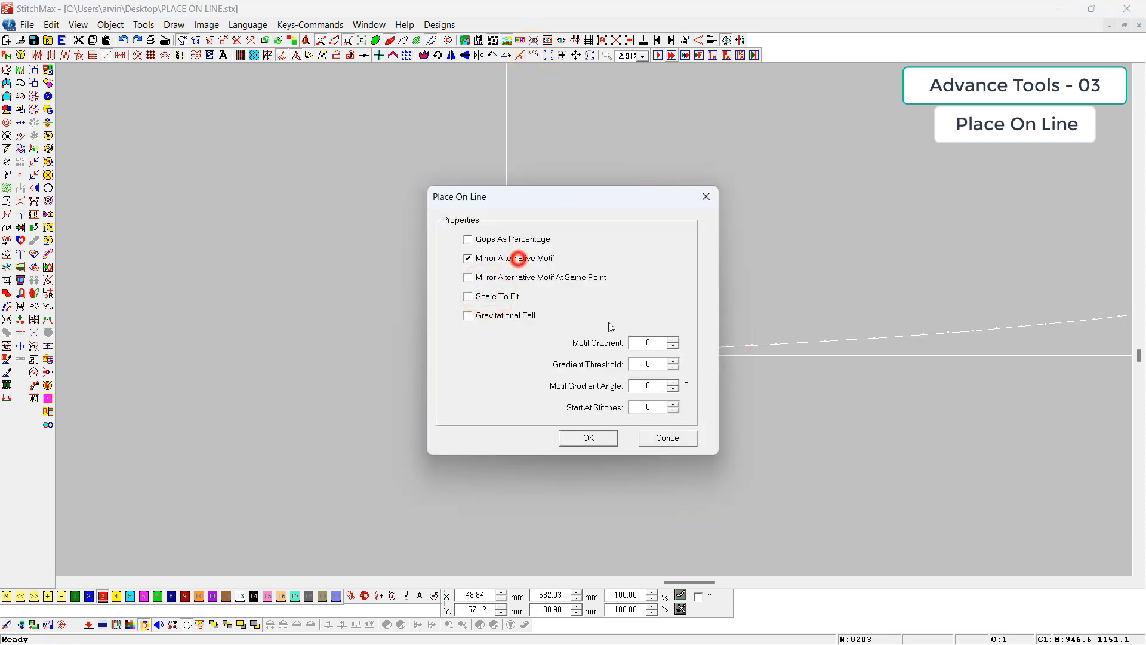
pyautogui.click(588, 438)
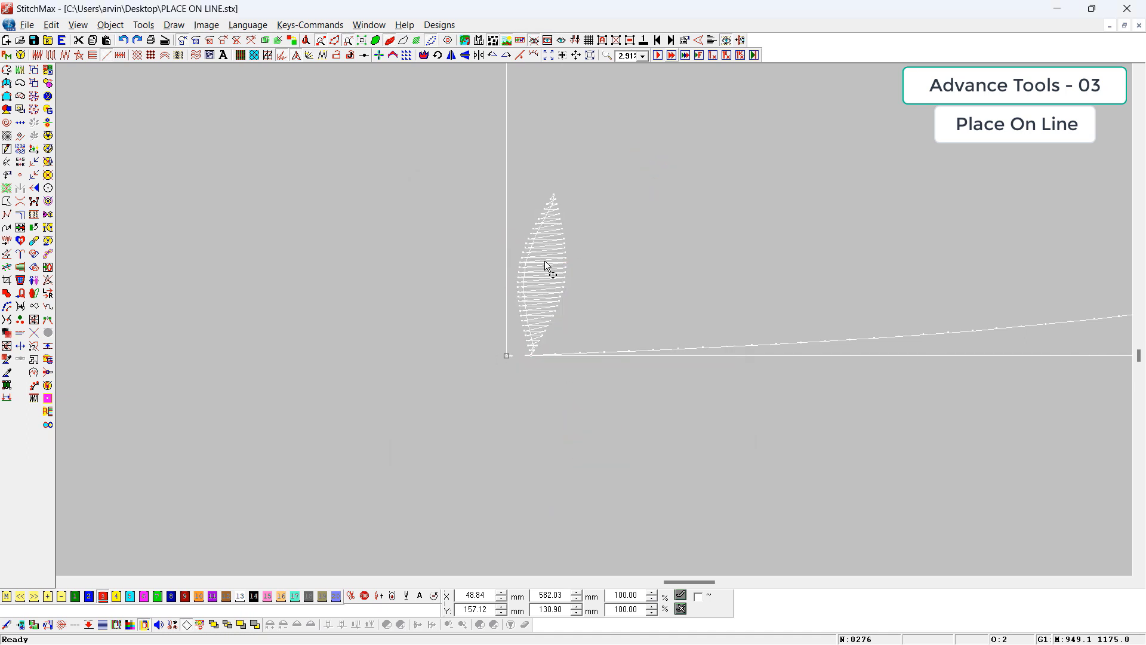
# - Apply Place On Line to the leaf and curved line so the leaves alternate above and below it
pyautogui.hotkey('alt', 'F2')
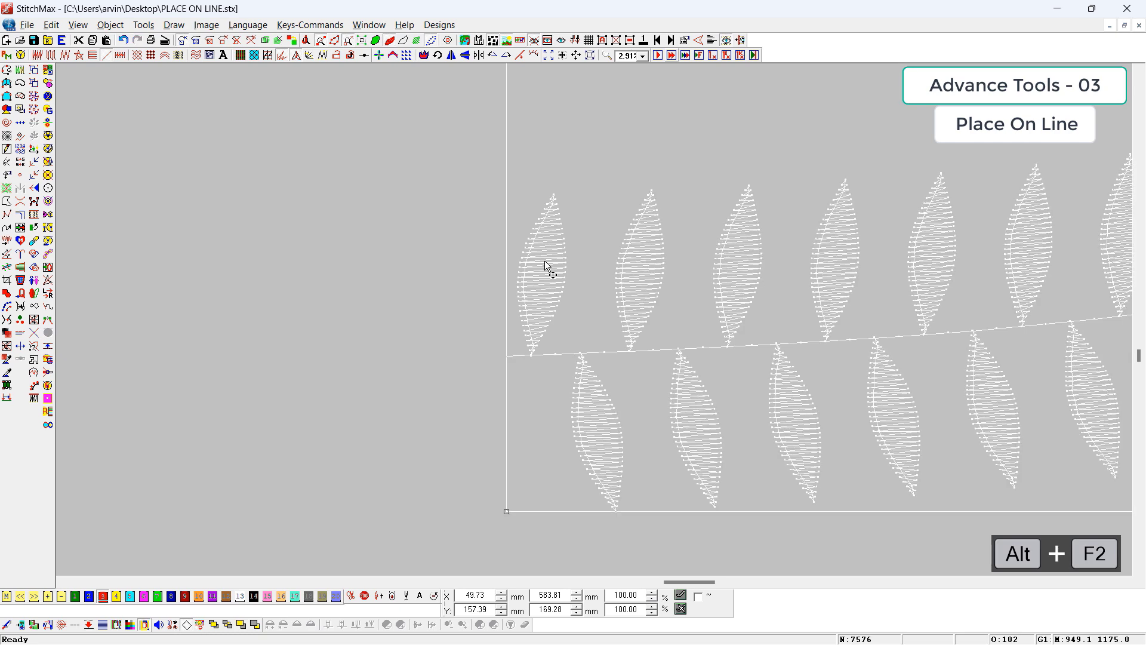
pyautogui.click(385, 390)
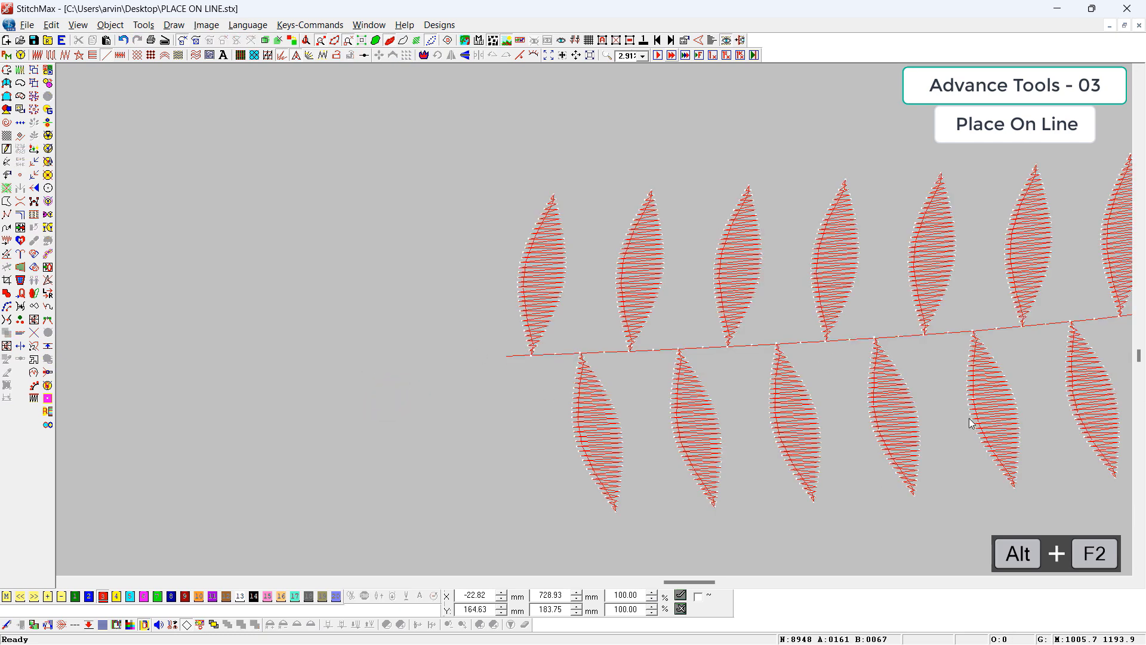
pyautogui.scroll(-1, 968, 418)
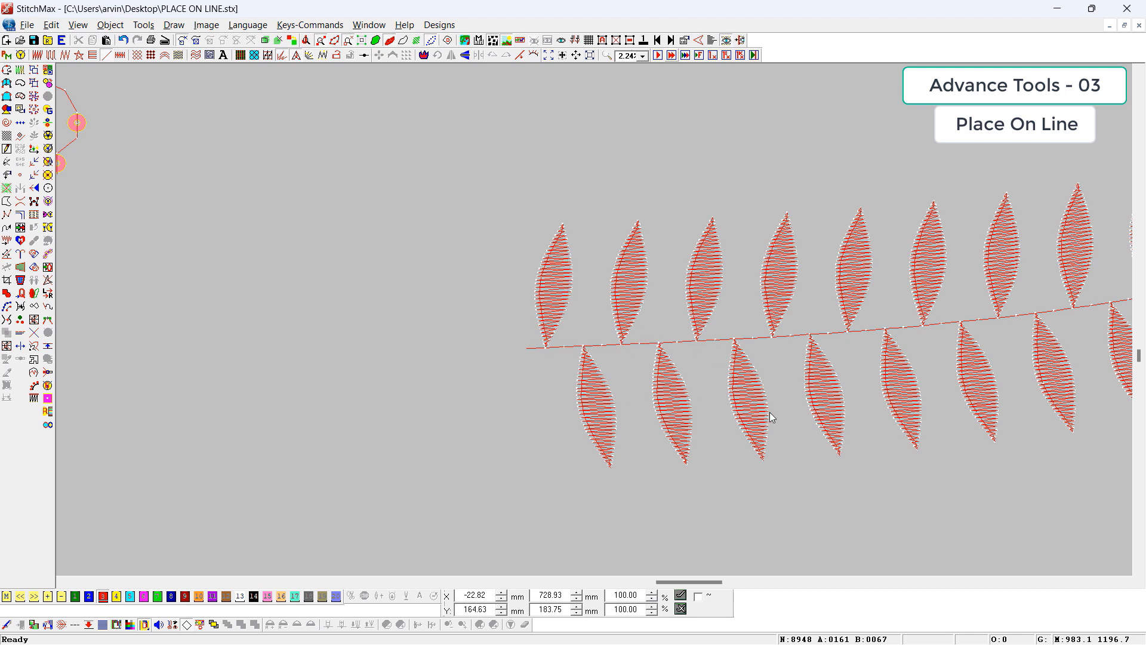
# - Undo the alternating leaf placement, keeping the single leaf positioned on the start of the curved line
pyautogui.hotkey('ctrl', 'z')
pyautogui.hotkey('ctrl', 'z')
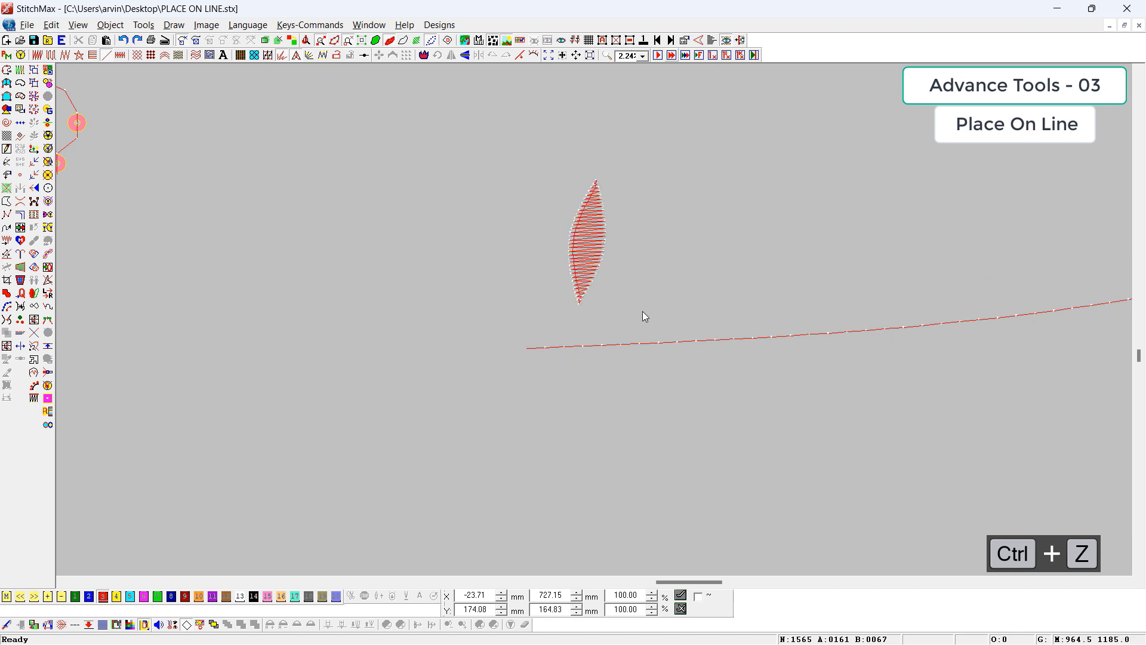
pyautogui.hotkey('ctrl', 'y')
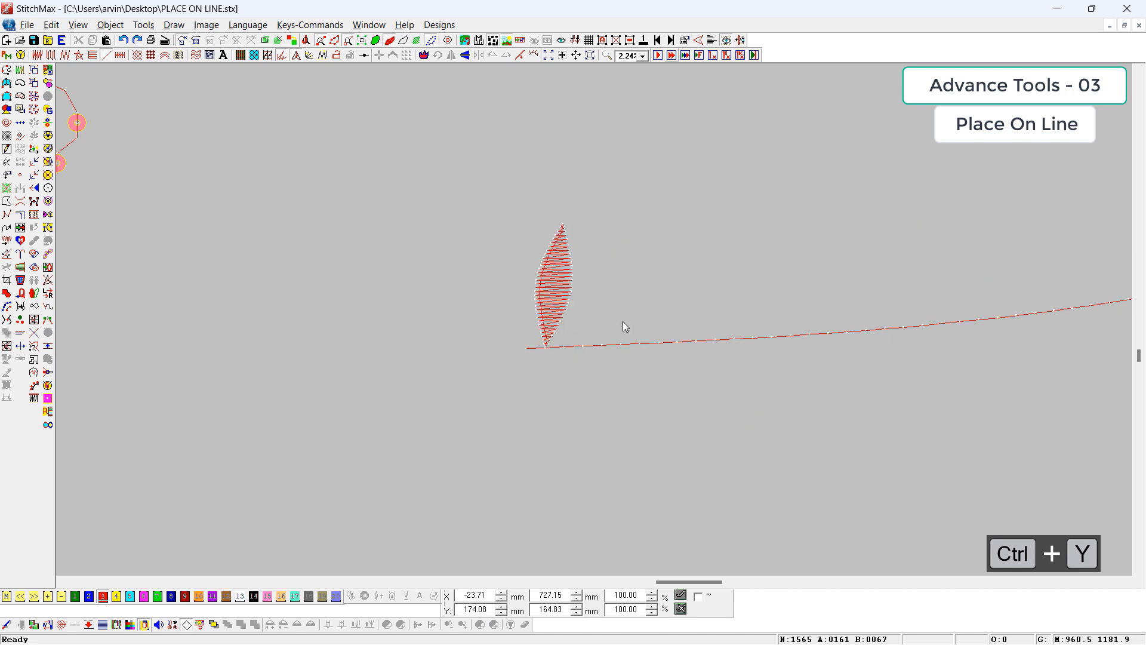
# - Replace Mirror Alternative Motif with Mirror Alternative Motif At Same Point for the curved line and place mirrored leaf pairs along it
pyautogui.click(597, 345)
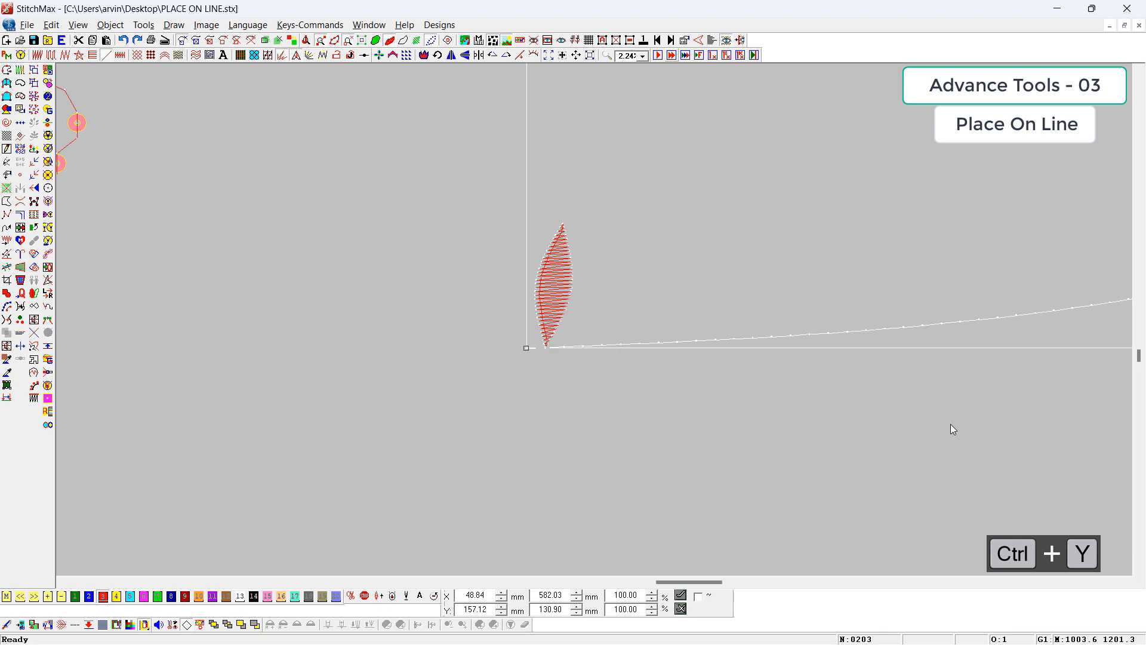
pyautogui.click(436, 224)
pyautogui.click(678, 341)
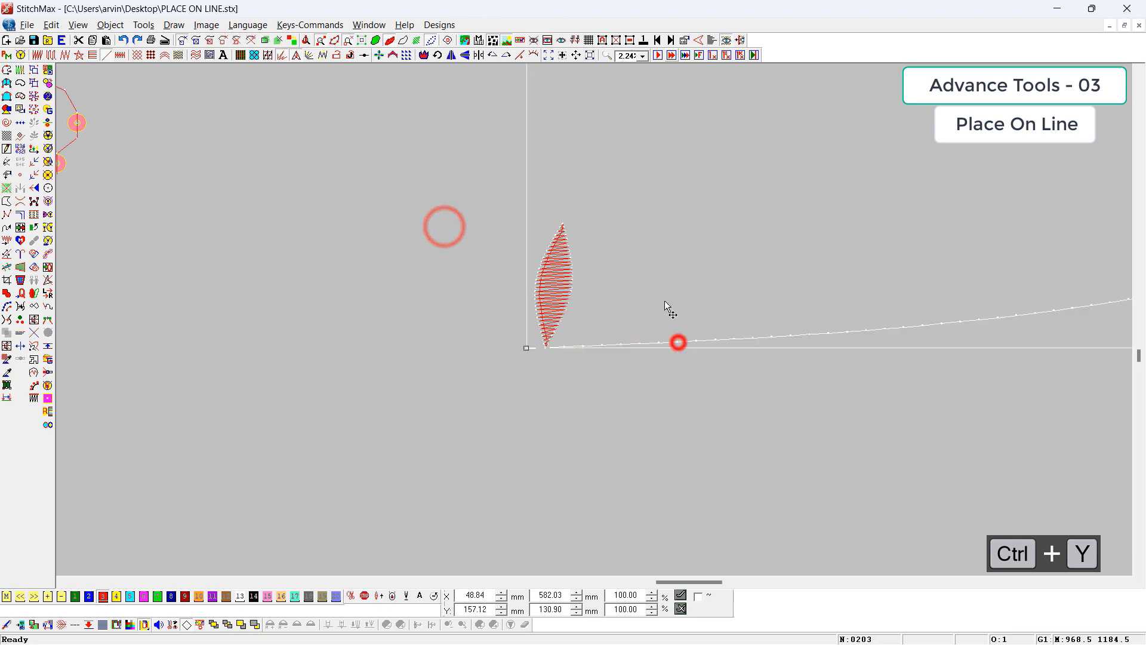
pyautogui.click(536, 57)
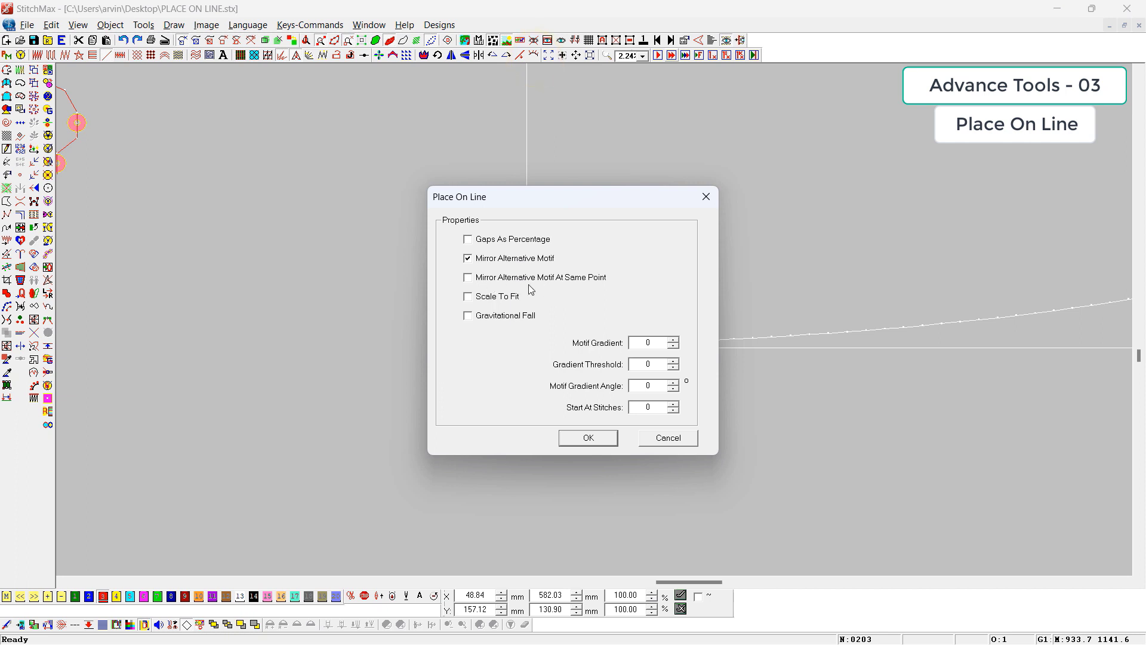
pyautogui.click(488, 258)
pyautogui.click(490, 277)
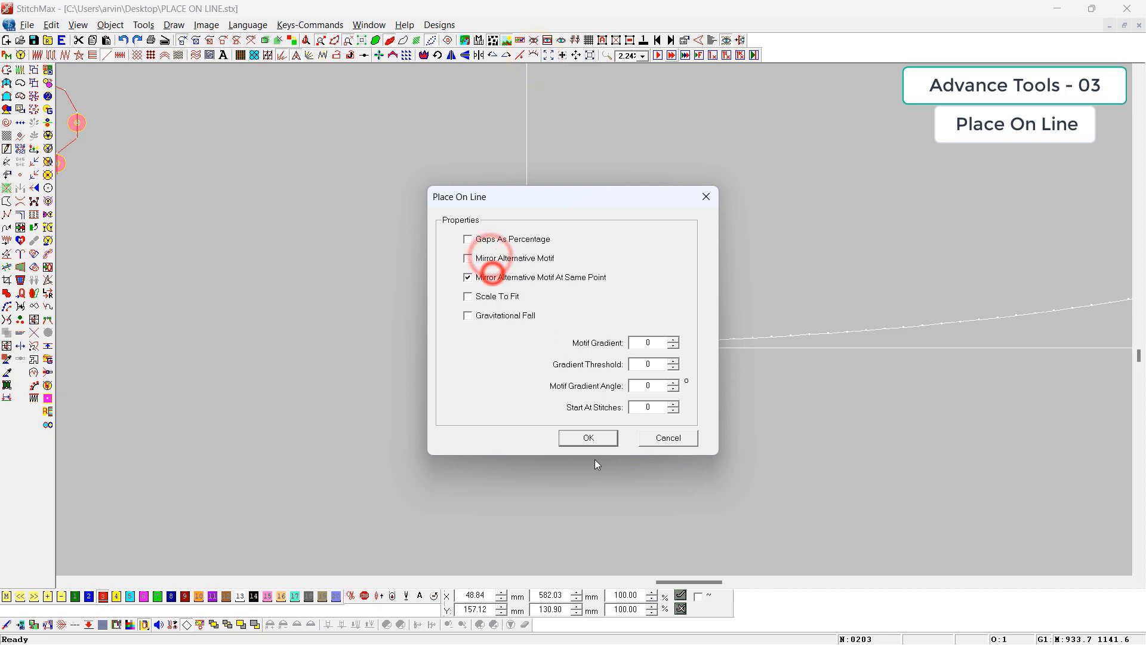
pyautogui.click(597, 440)
pyautogui.click(503, 194)
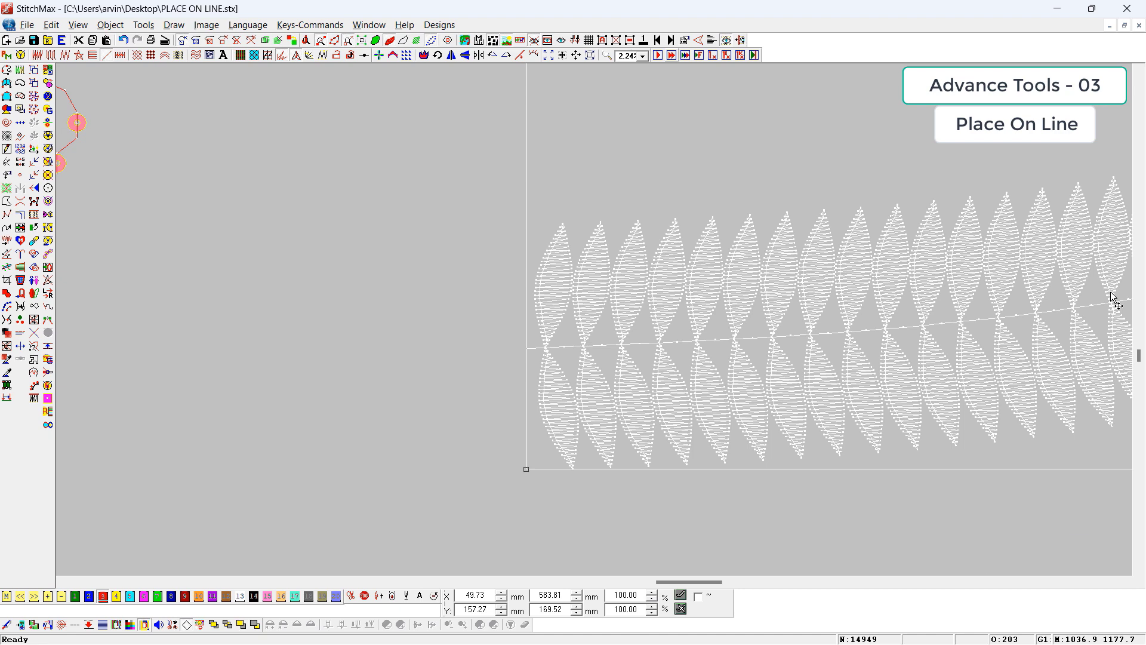
# - Undo the mirrored leaf pairs placed along the curved line
pyautogui.hotkey('ctrl', 'z')
pyautogui.click(384, 345)
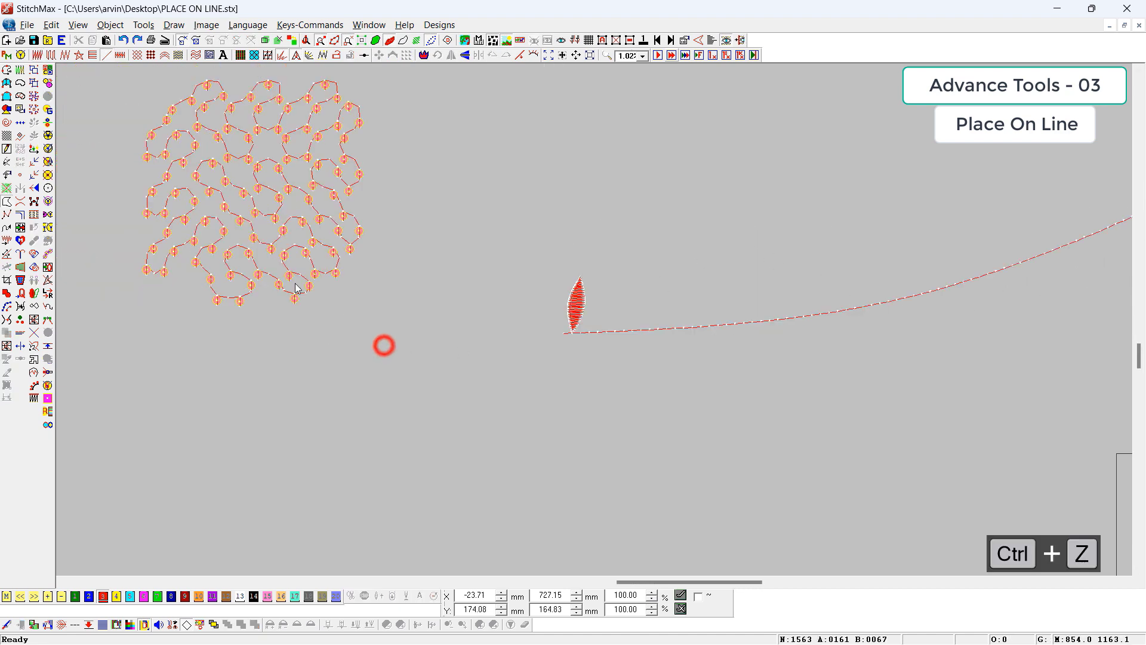
# - Select the winding line together with one circle near its upper-left bend and cut both from the circle pattern
pyautogui.moveTo(398, 315); pyautogui.dragTo(67, 75)
pyautogui.press('h')
pyautogui.press('z')
pyautogui.moveTo(661, 283); pyautogui.dragTo(610, 261)
pyautogui.moveTo(378, 152); pyautogui.dragTo(353, 179)
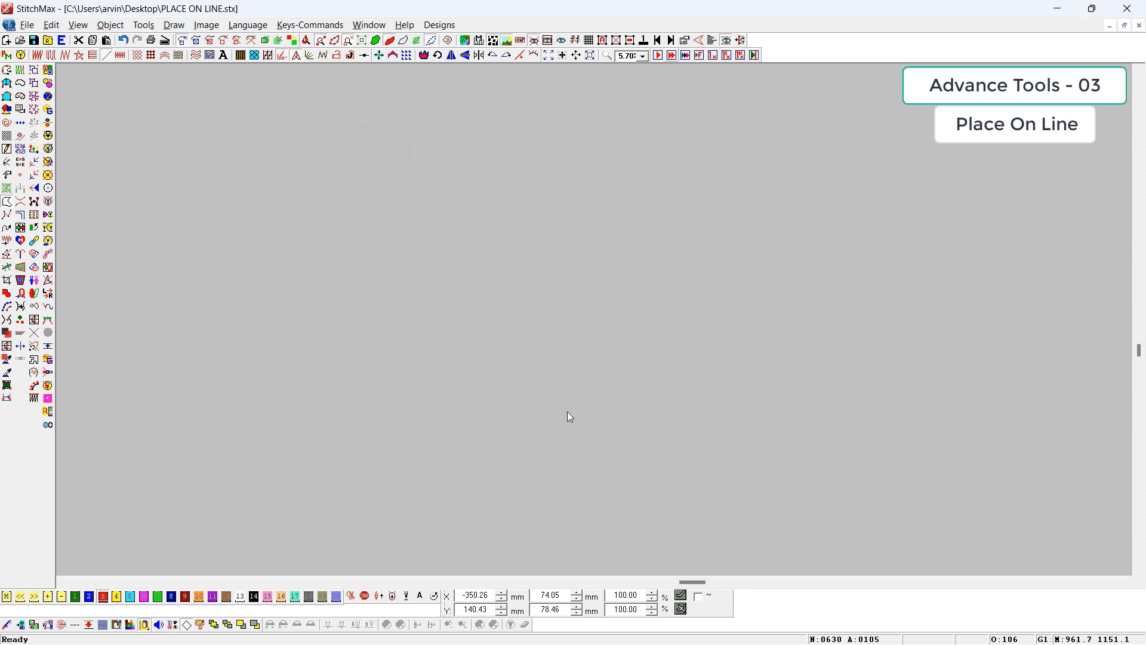
pyautogui.press('0')
pyautogui.click(259, 284)
pyautogui.click(395, 184)
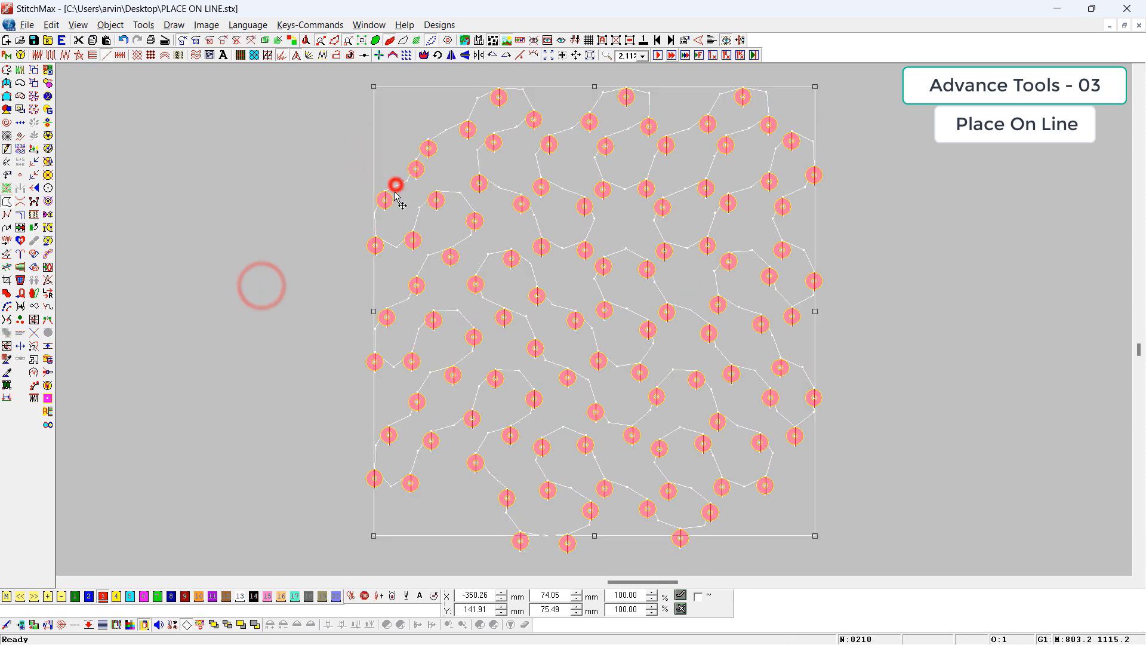
pyautogui.click(343, 39)
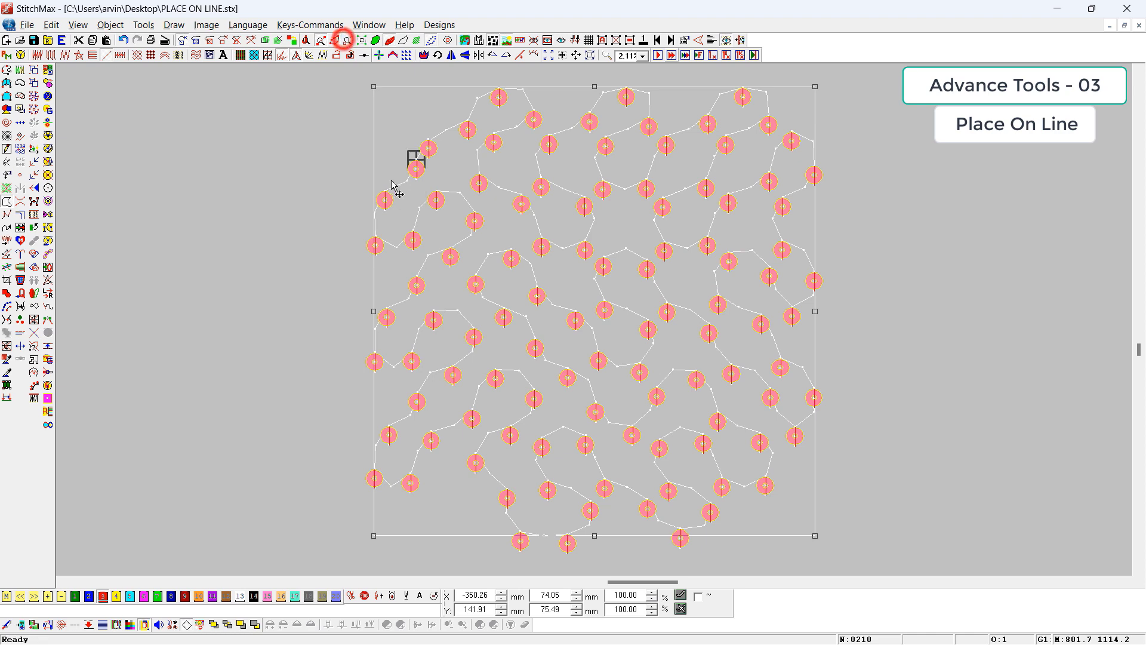
pyautogui.moveTo(395, 138); pyautogui.dragTo(428, 185)
pyautogui.hotkey('ctrl', 'x')
# - Remove the remaining circles and paste the winding line with its single circle back in place
pyautogui.scroll(-3, 476, 232)
pyautogui.moveTo(371, 476); pyautogui.dragTo(863, 144)
pyautogui.hotkey('ctrl', 'x')
pyautogui.hotkey('ctrl', 'v')
pyautogui.click(991, 281)
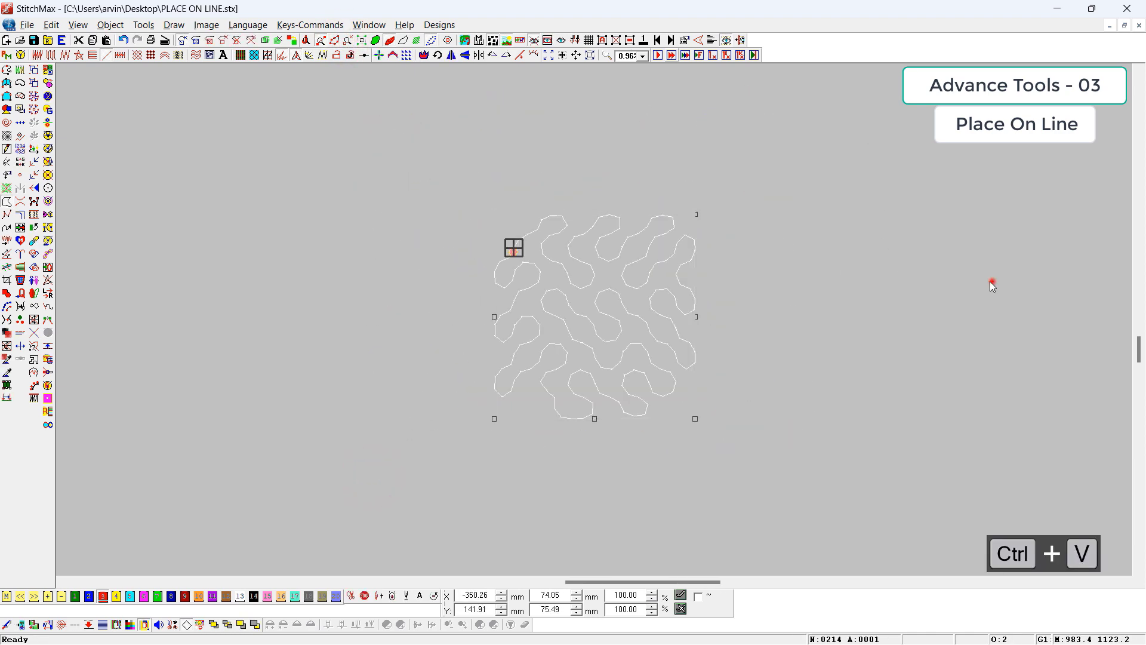
# - Set the winding line's Place On Line properties to Gravitational Fall, with Mirror Alternative Motif At Same Point off
pyautogui.moveTo(684, 215); pyautogui.dragTo(476, 330)
pyautogui.click(536, 200)
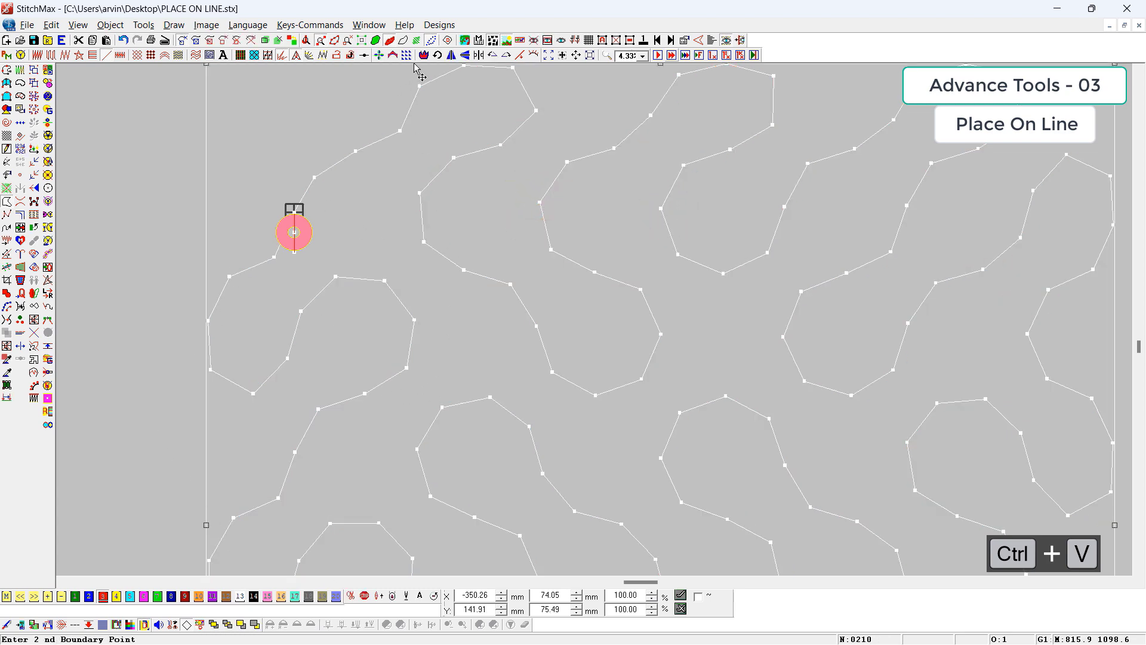
pyautogui.click(533, 55)
pyautogui.click(538, 277)
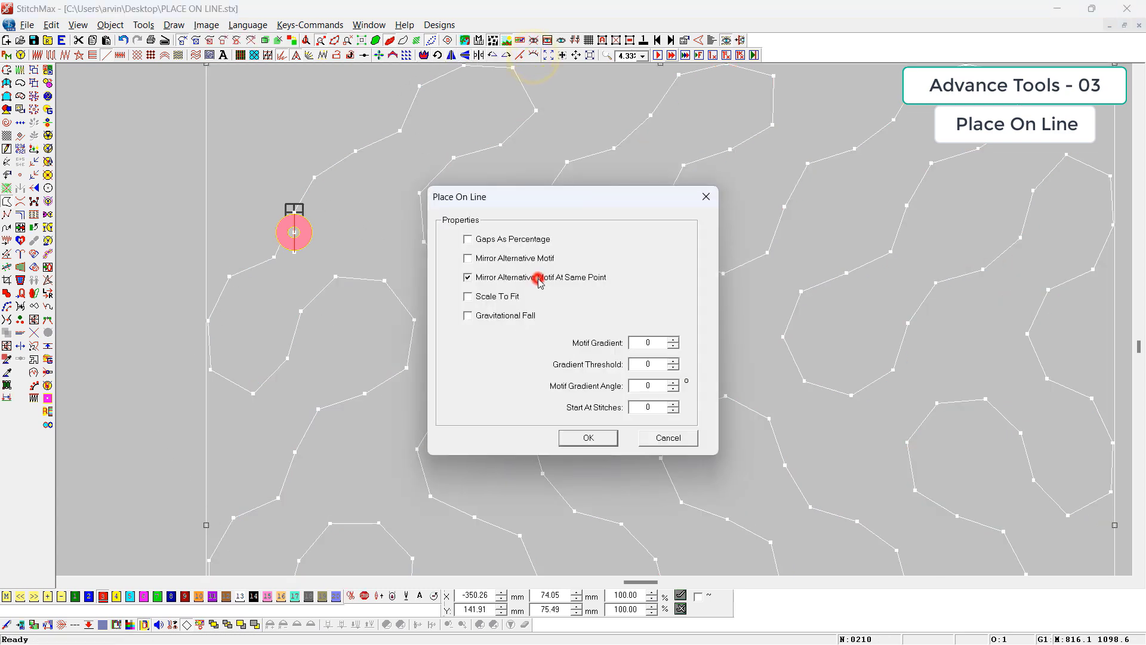
pyautogui.click(492, 316)
pyautogui.click(599, 442)
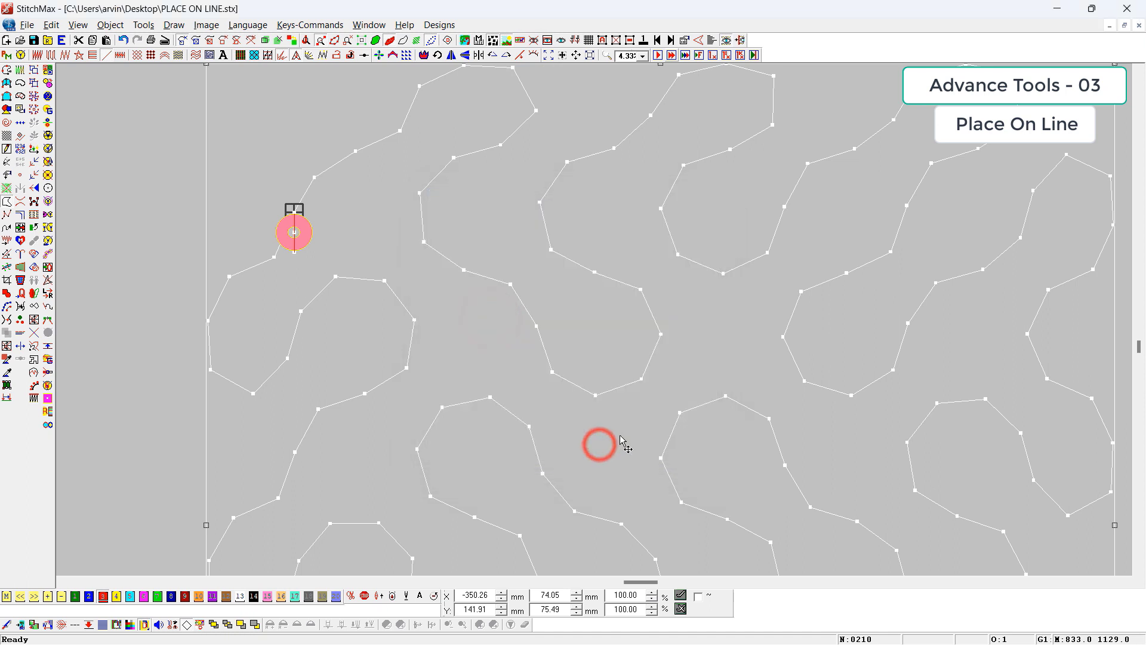
# - Apply Place On Line to the circle so upright copies repeat along the winding line
pyautogui.moveTo(269, 188); pyautogui.dragTo(307, 243)
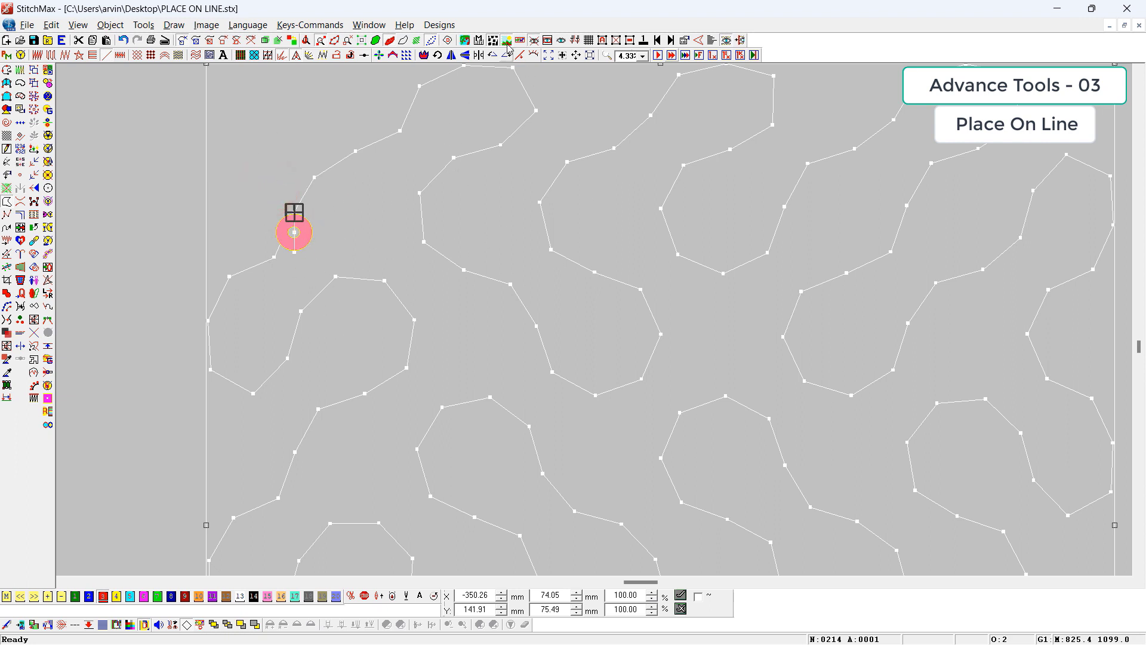
pyautogui.click(535, 54)
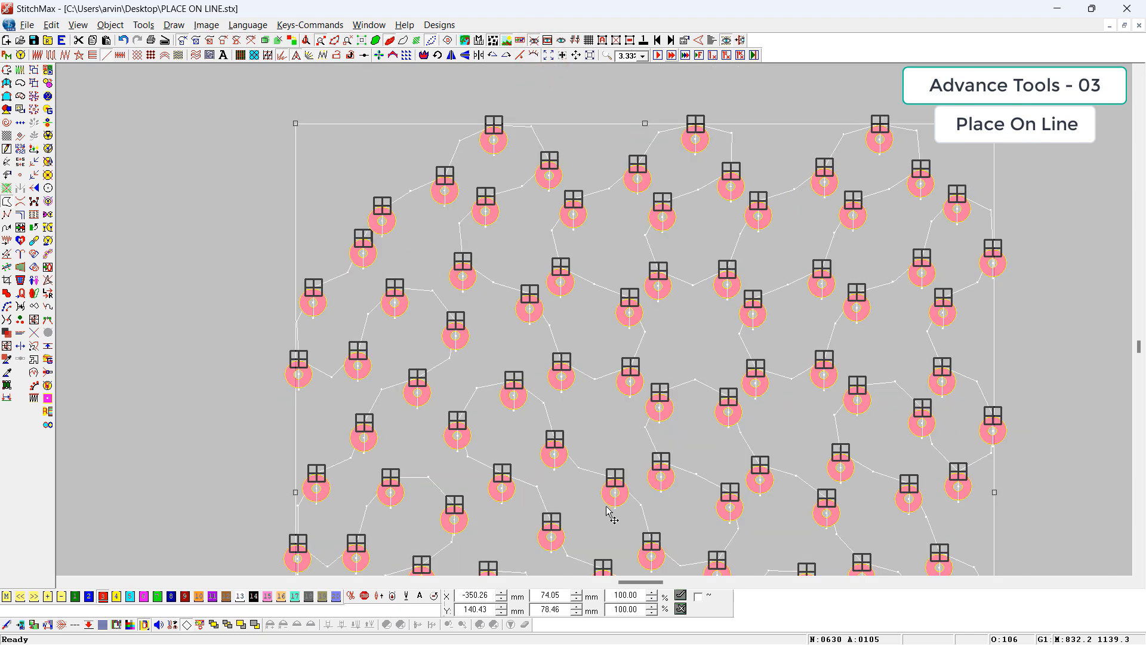
pyautogui.click(238, 302)
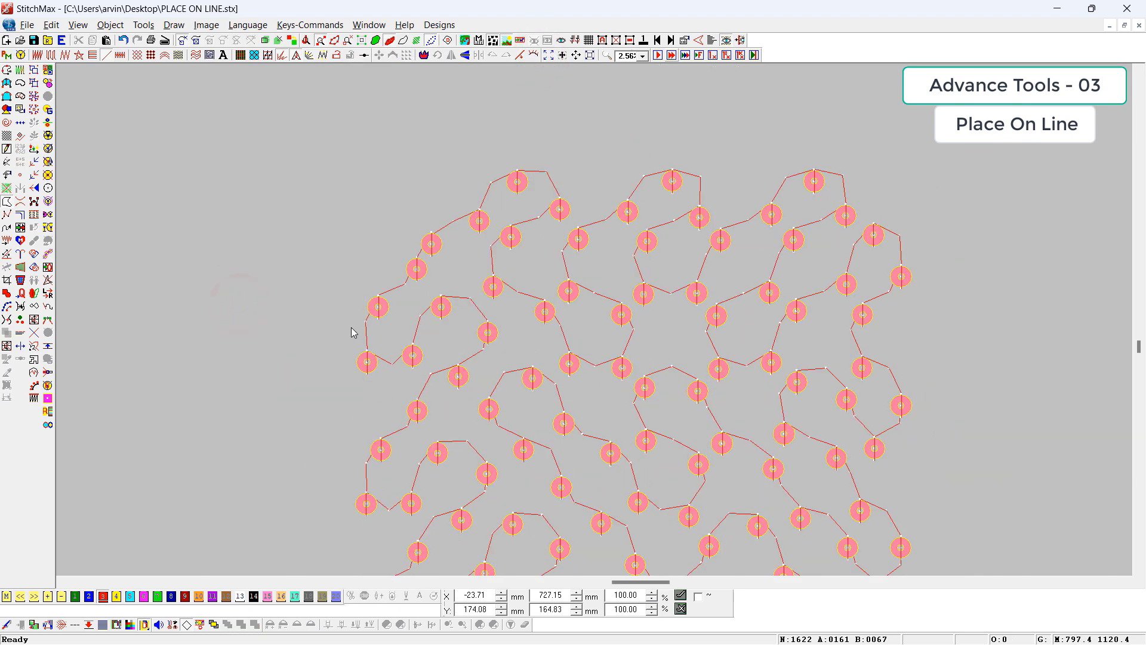
# - Undo the circle placement and rotate the single circle motif so its inner line runs diagonally
pyautogui.hotkey('ctrl', 'z')
pyautogui.moveTo(376, 247); pyautogui.dragTo(436, 297)
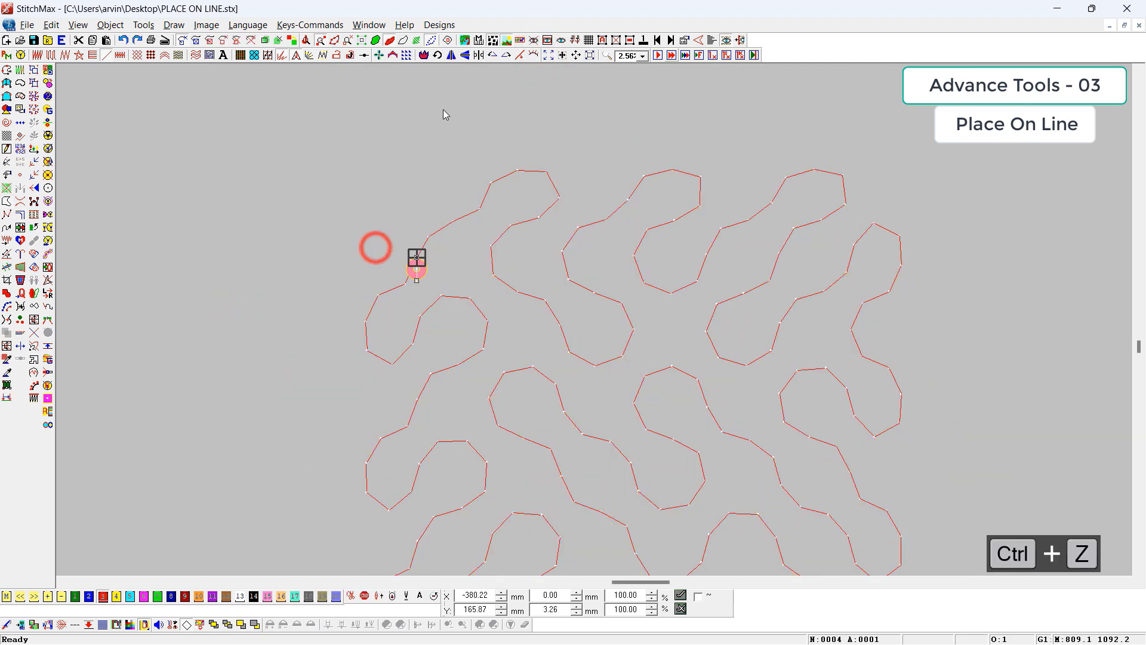
pyautogui.click(493, 53)
pyautogui.moveTo(347, 148); pyautogui.dragTo(513, 382)
pyautogui.click(577, 335)
pyautogui.moveTo(566, 329); pyautogui.dragTo(581, 328)
# - Apply Place On Line to the winding line using the tilted circle motif
pyautogui.scroll(-2, 568, 418)
pyautogui.click(472, 287)
pyautogui.scroll(-1, 668, 382)
pyautogui.click(630, 305)
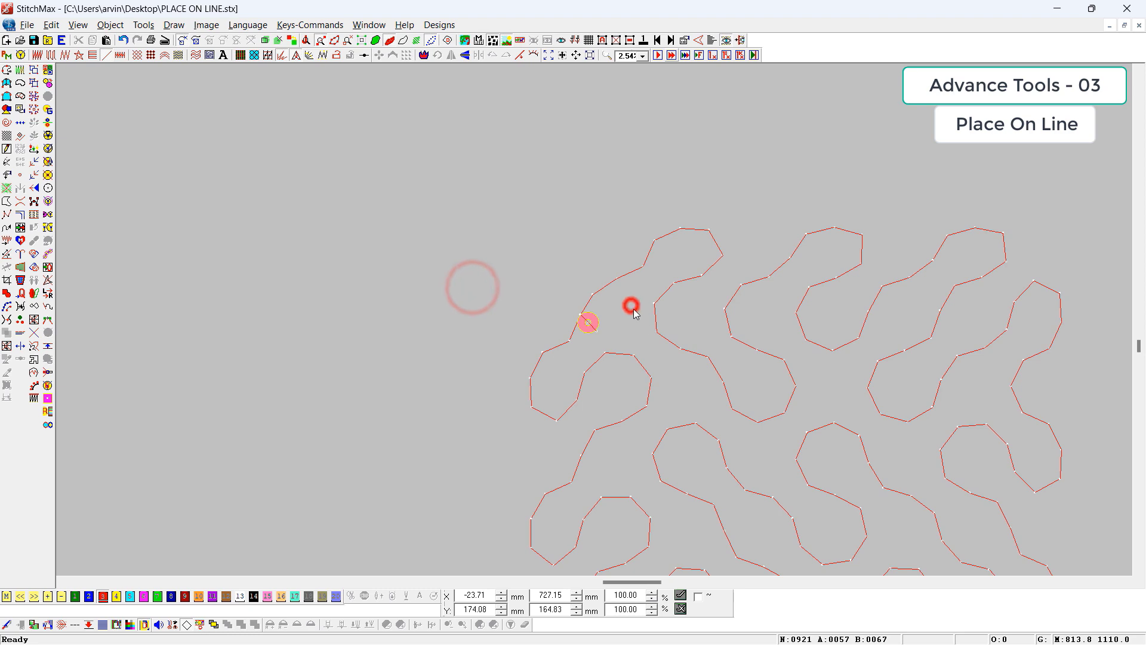
pyautogui.click(657, 311)
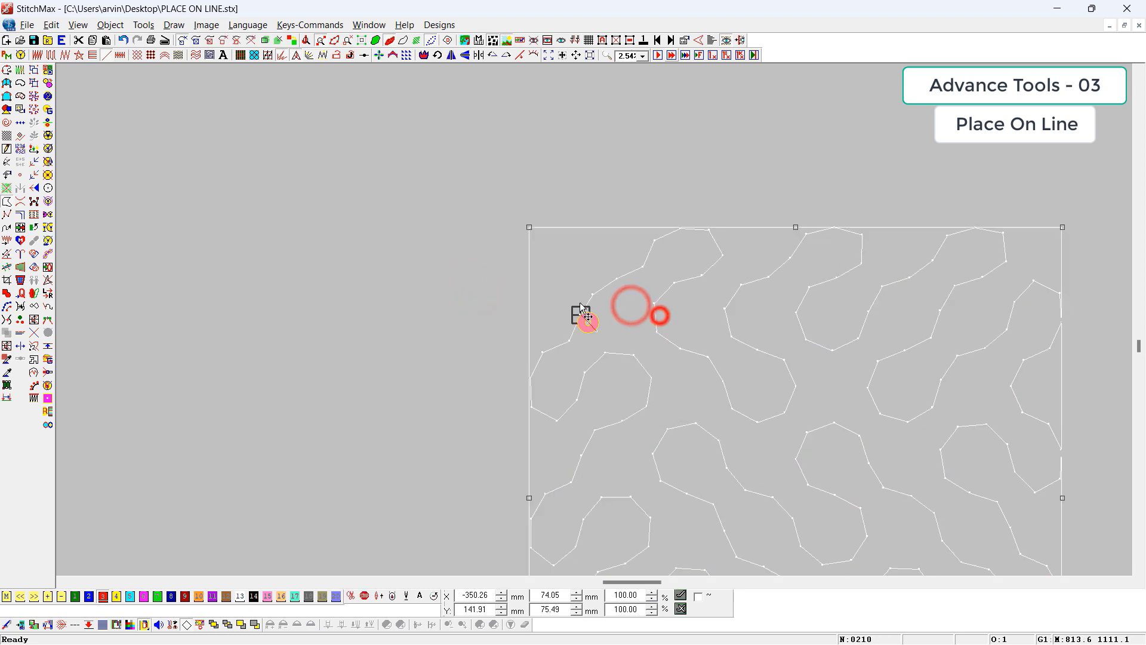
pyautogui.click(531, 55)
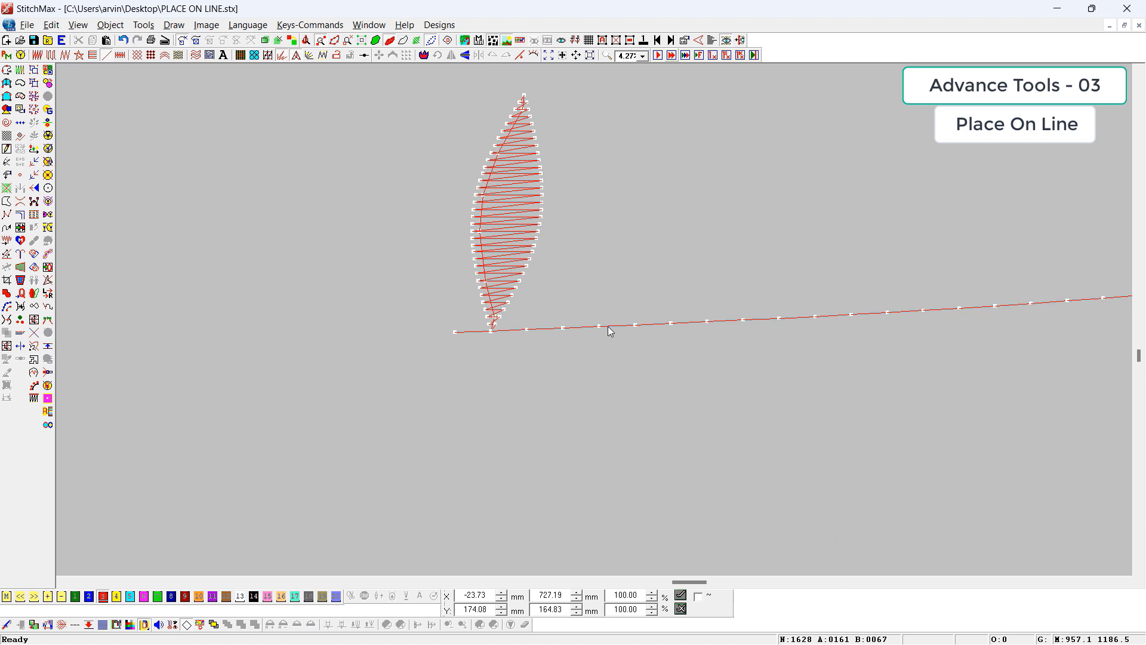
# - Set the Place On Line Motif Gradient to 95 for the curved line beside the leaf
pyautogui.click(646, 331)
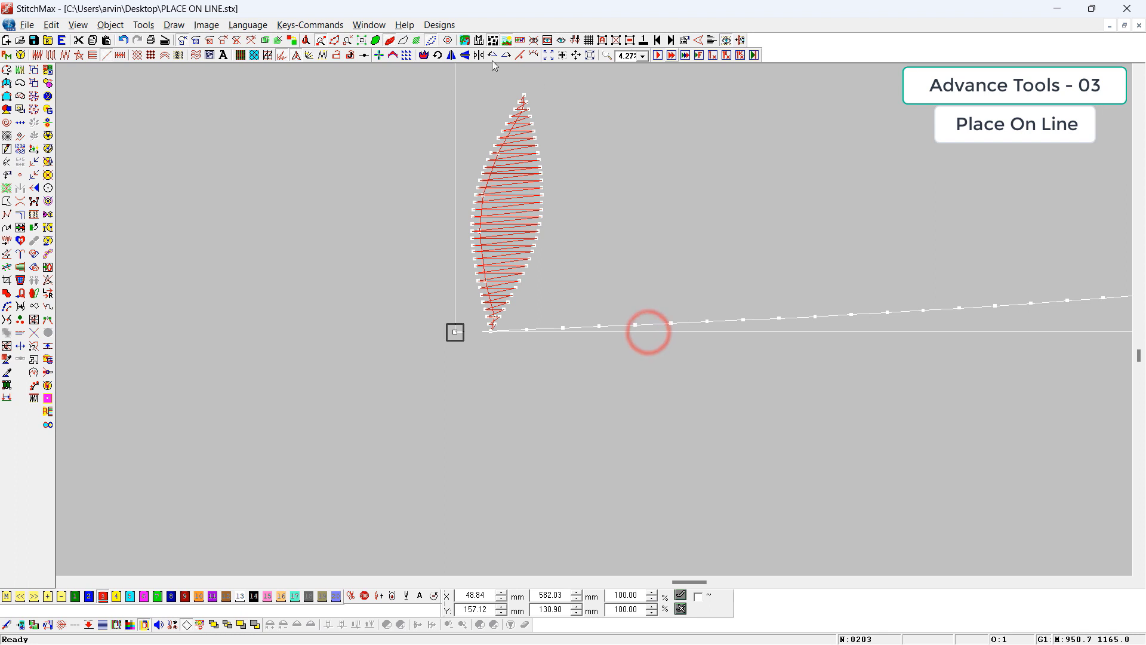
pyautogui.click(533, 54)
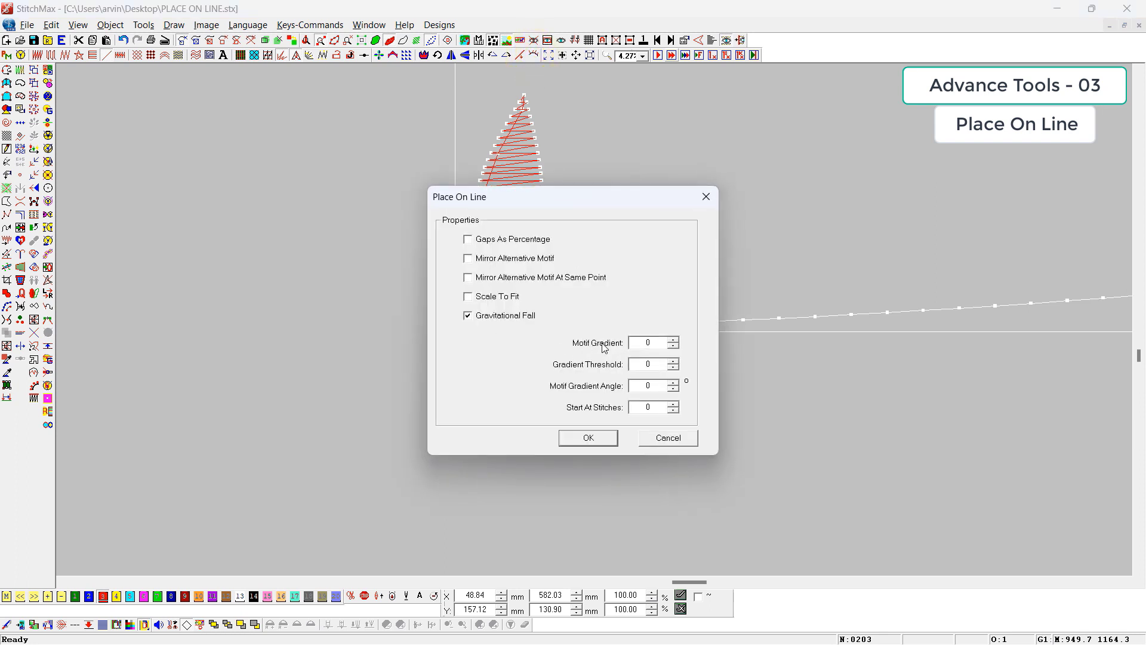
pyautogui.doubleClick(643, 343)
pyautogui.write('95')
pyautogui.press('Return')
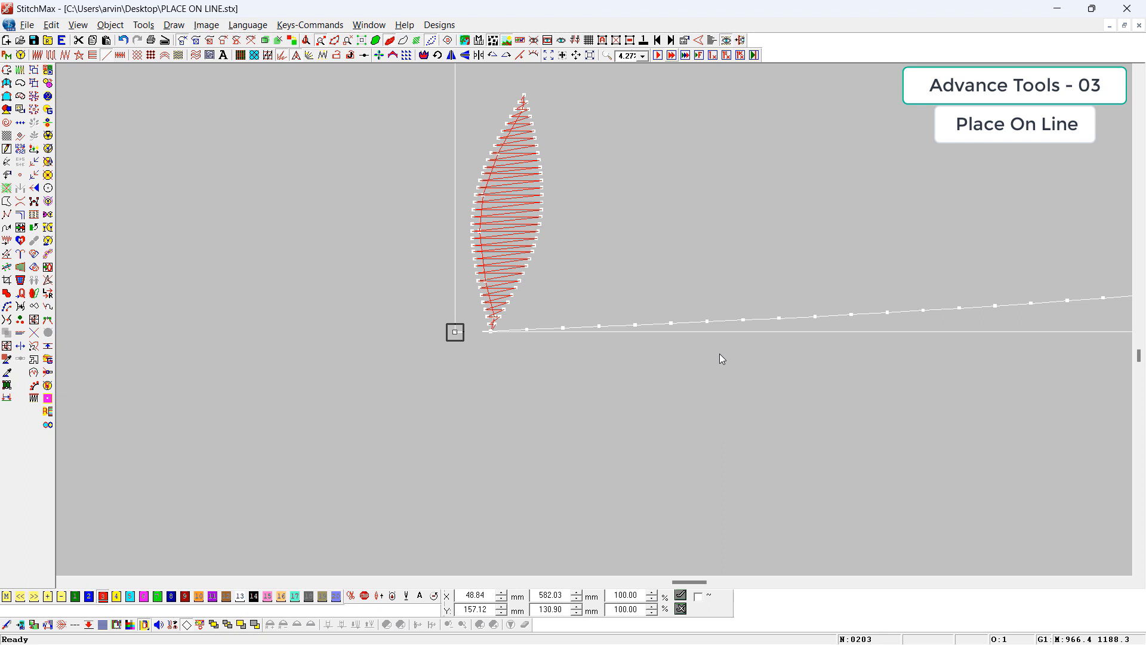
# - Try to place the leaf along the curved line with Gravitational Fall on and Motif Gradient 95
pyautogui.click(501, 196)
pyautogui.click(535, 55)
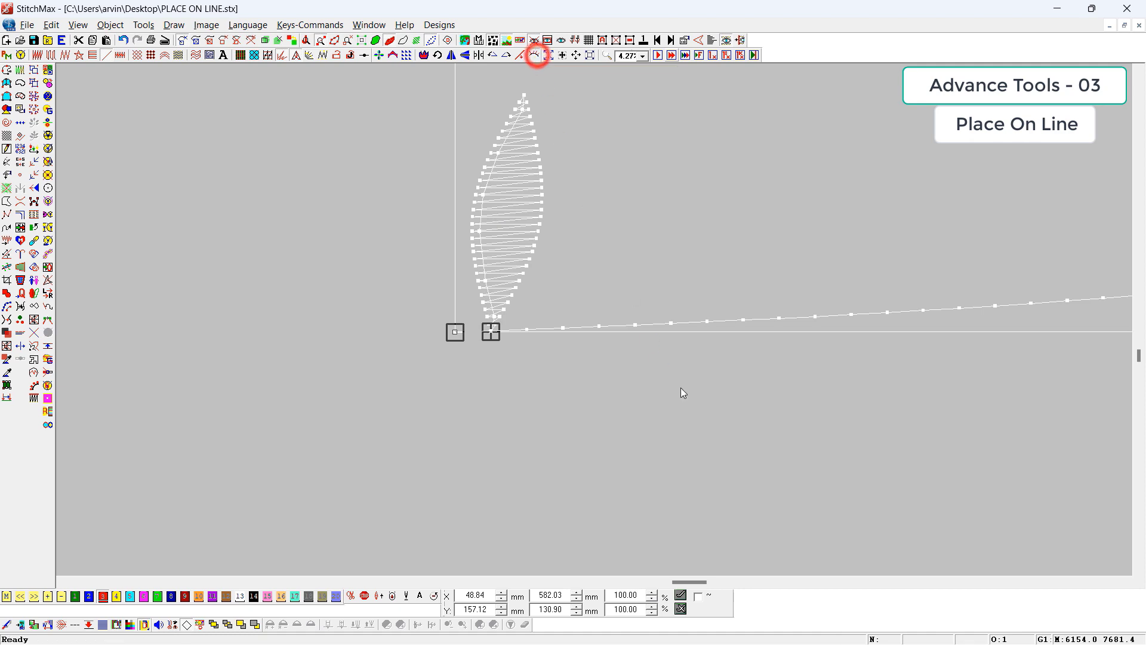
pyautogui.click(860, 503)
pyautogui.hotkey('ctrl', 'z')
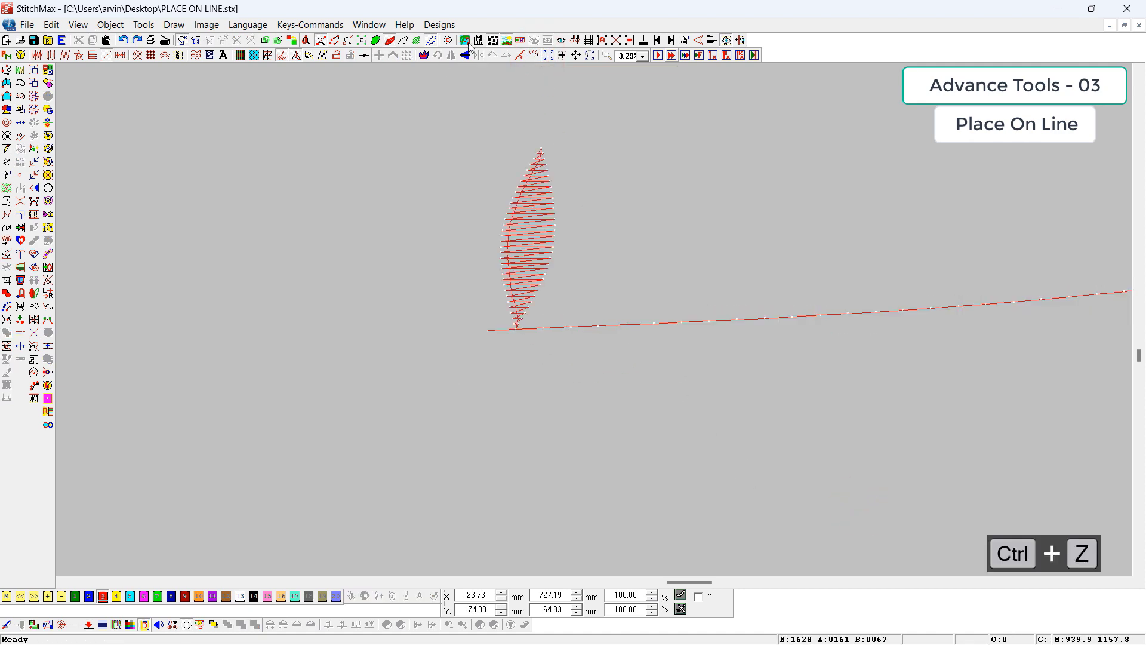
# - Turn off Gravitational Fall in the curved line's Place On Line properties, keeping Motif Gradient at 95
pyautogui.click(690, 299)
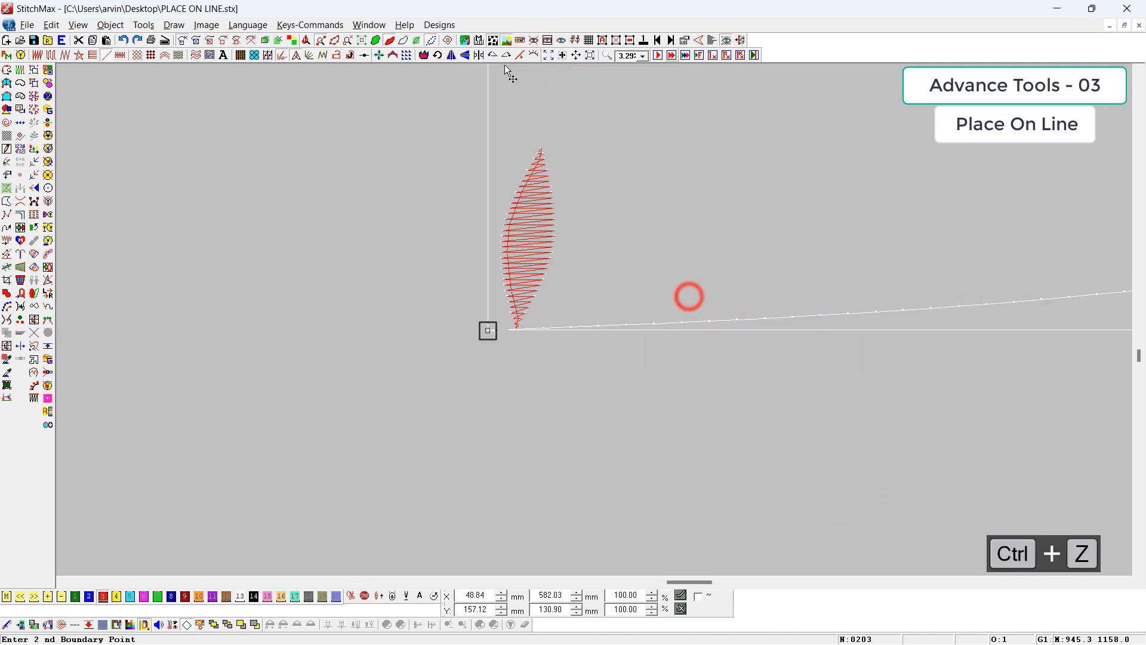
pyautogui.click(533, 56)
pyautogui.click(497, 317)
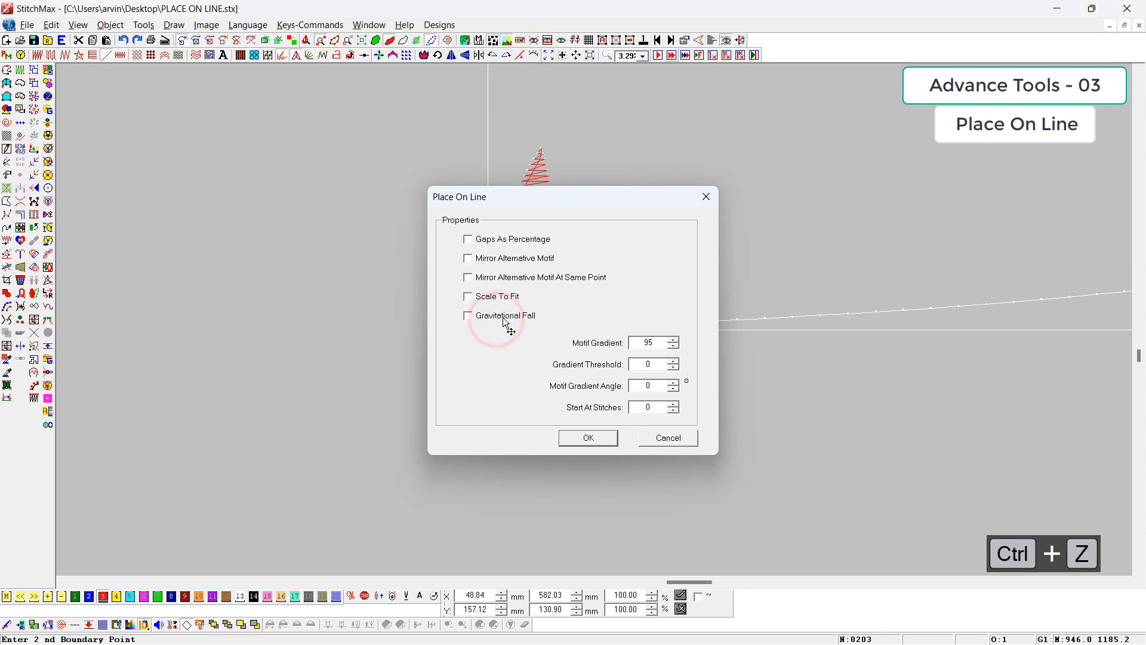
pyautogui.press('Return')
# - Place the leaf along the curved line so the copies shrink progressively from its start
pyautogui.click(532, 243)
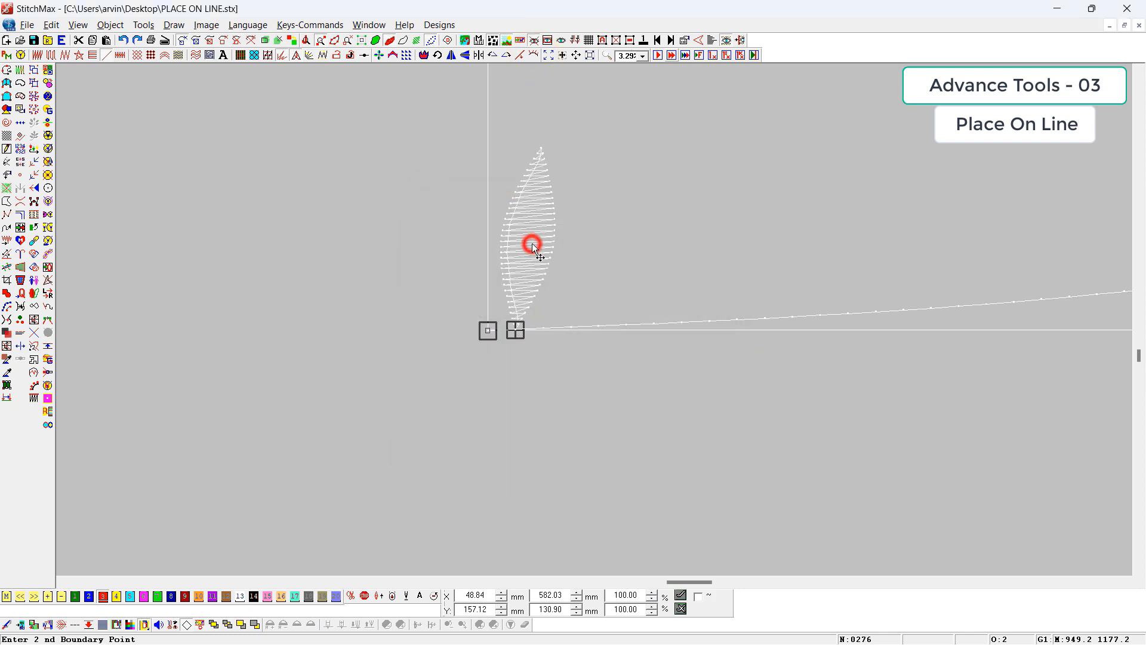
pyautogui.scroll(-4, 707, 364)
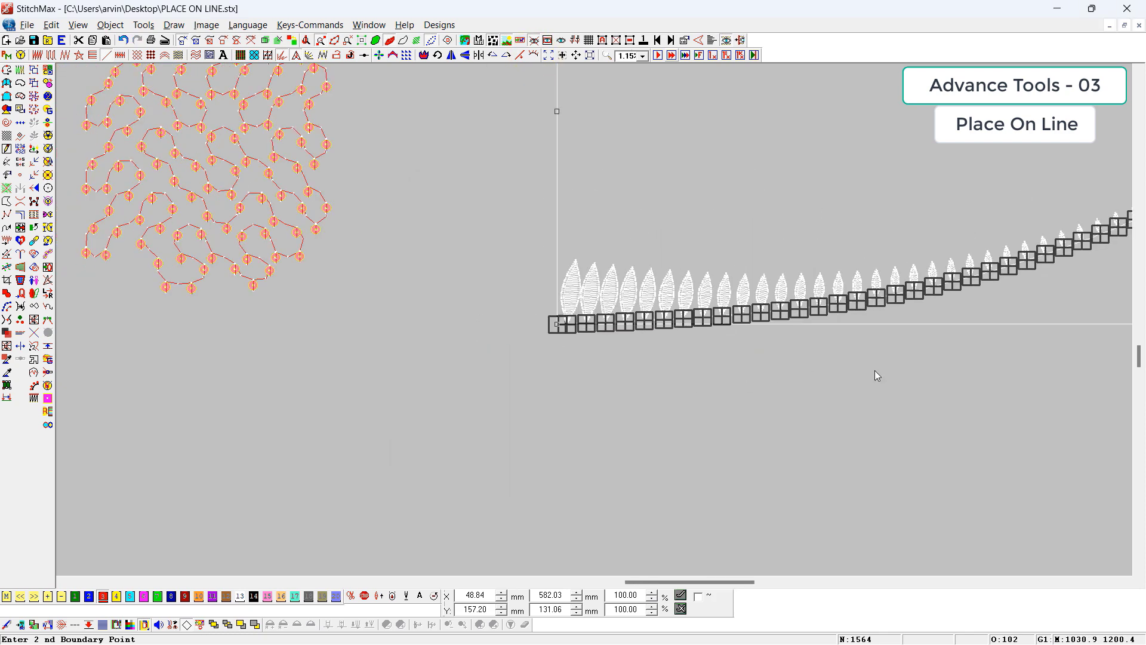
pyautogui.click(878, 445)
# - Examine how the leaf size changes along the curved line, from its start to its far end
pyautogui.press('z')
pyautogui.moveTo(491, 221); pyautogui.dragTo(818, 395)
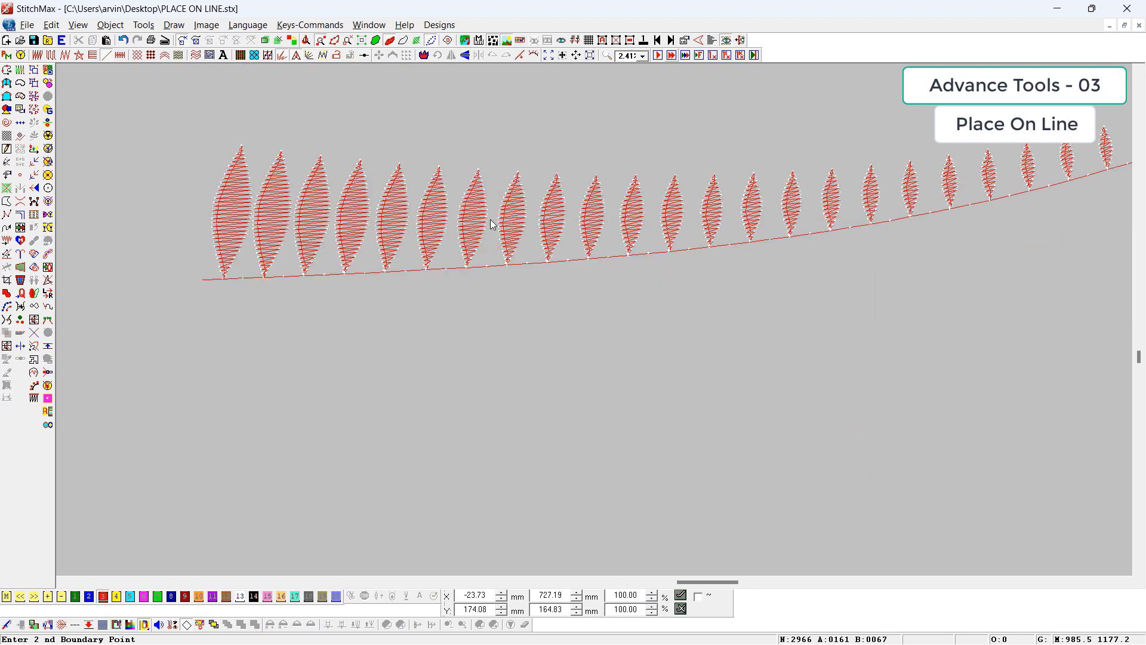
pyautogui.scroll(-4, 945, 183)
pyautogui.press('z')
pyautogui.moveTo(955, 120); pyautogui.dragTo(1140, 177)
pyautogui.press('z')
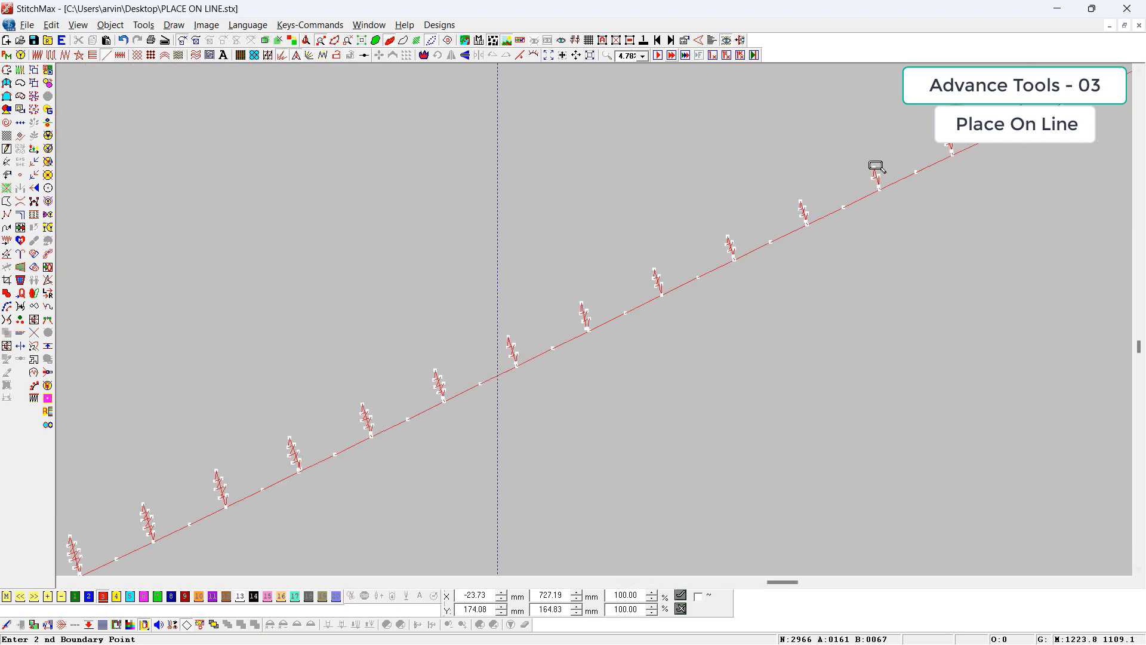
pyautogui.moveTo(858, 120); pyautogui.dragTo(1139, 209)
pyautogui.scroll(-5, 901, 149)
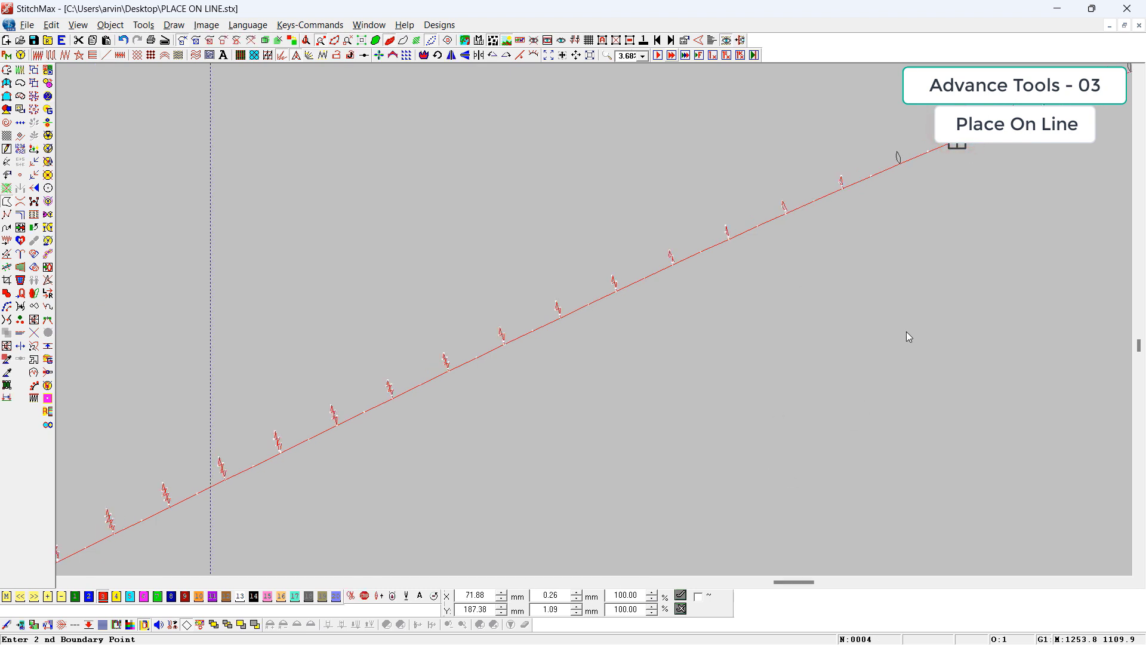
pyautogui.scroll(-2, 825, 309)
pyautogui.scroll(-5, 824, 307)
pyautogui.press('z')
pyautogui.moveTo(283, 375); pyautogui.dragTo(65, 515)
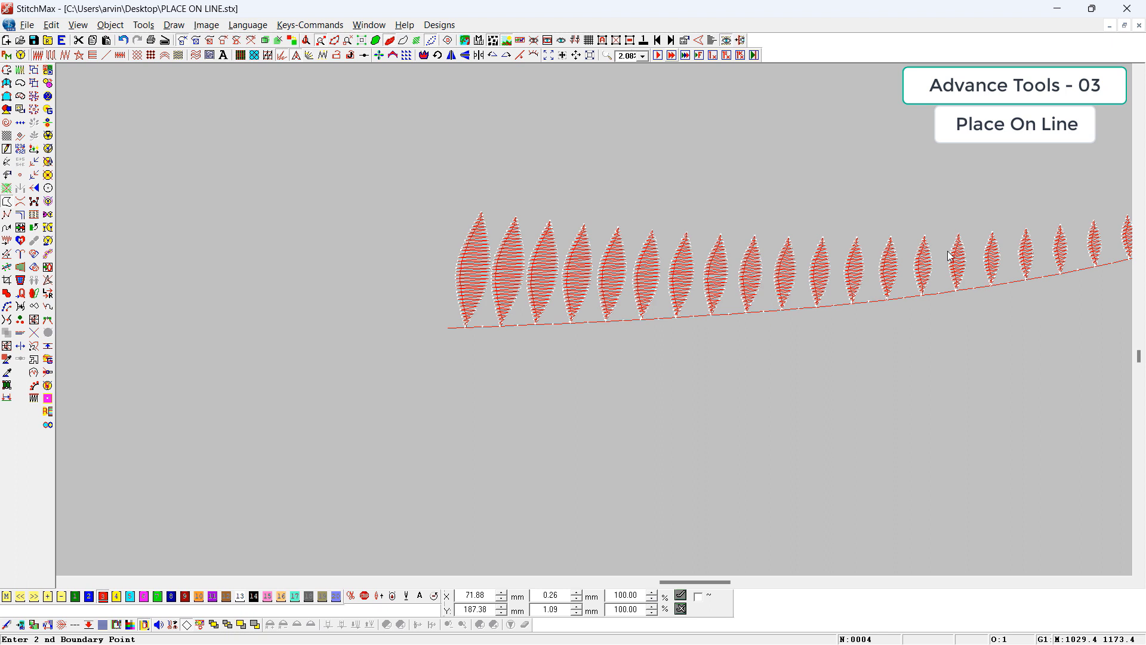
# - Undo the shrinking leaf placement and set the curved line's Gradient Threshold to 50
pyautogui.hotkey('ctrl', 'z')
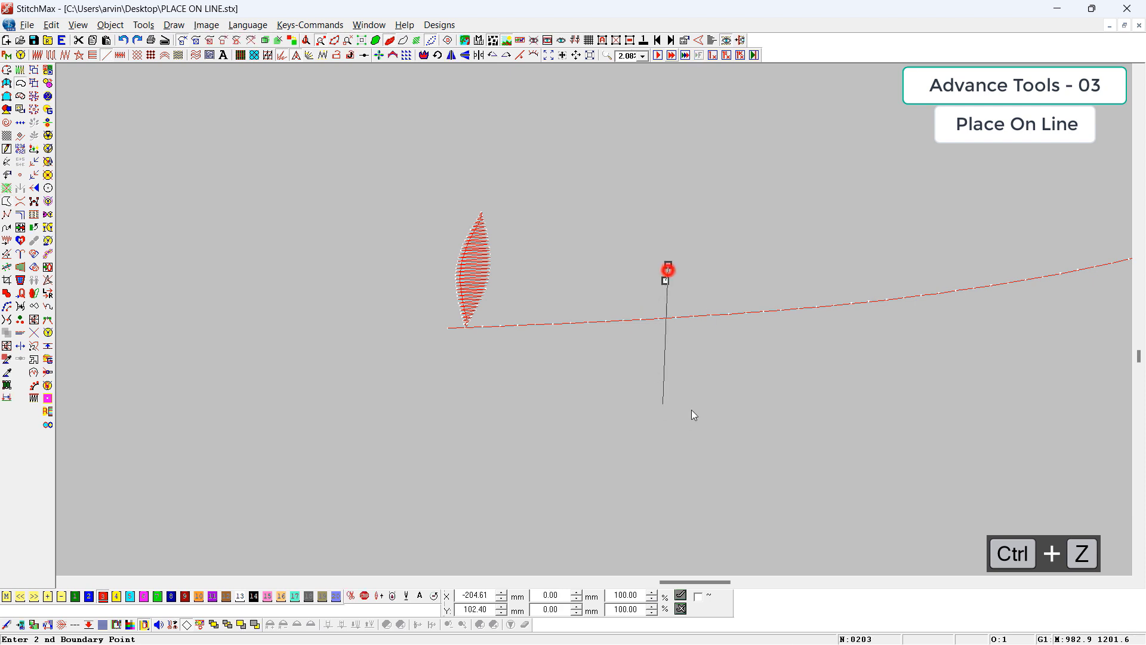
pyautogui.click(529, 57)
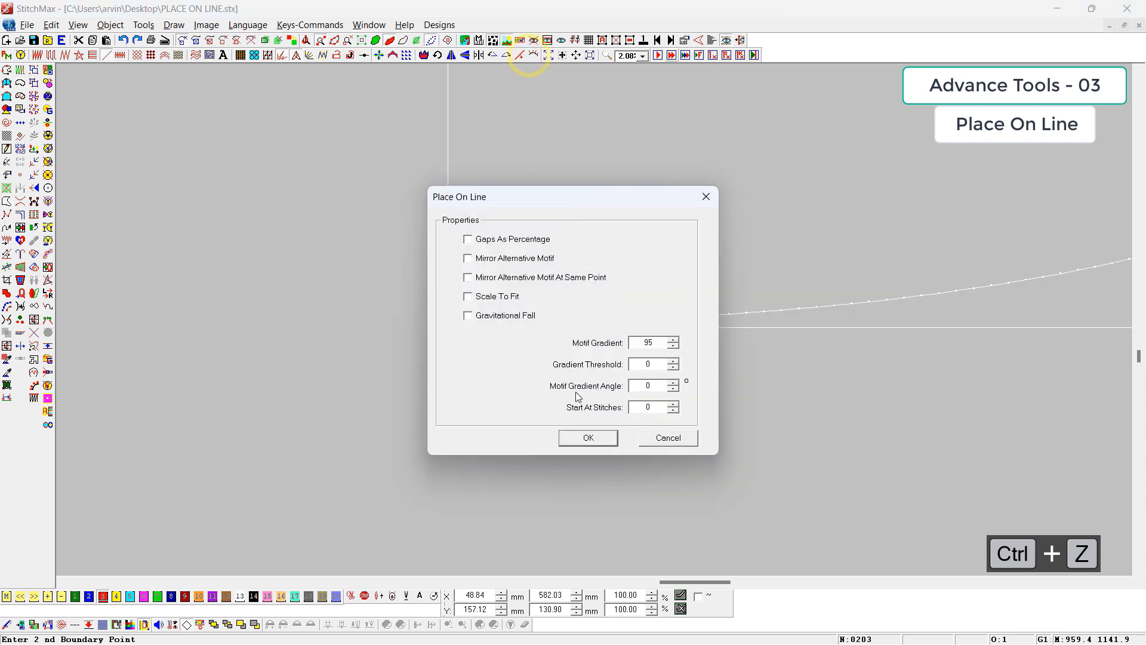
pyautogui.doubleClick(640, 365)
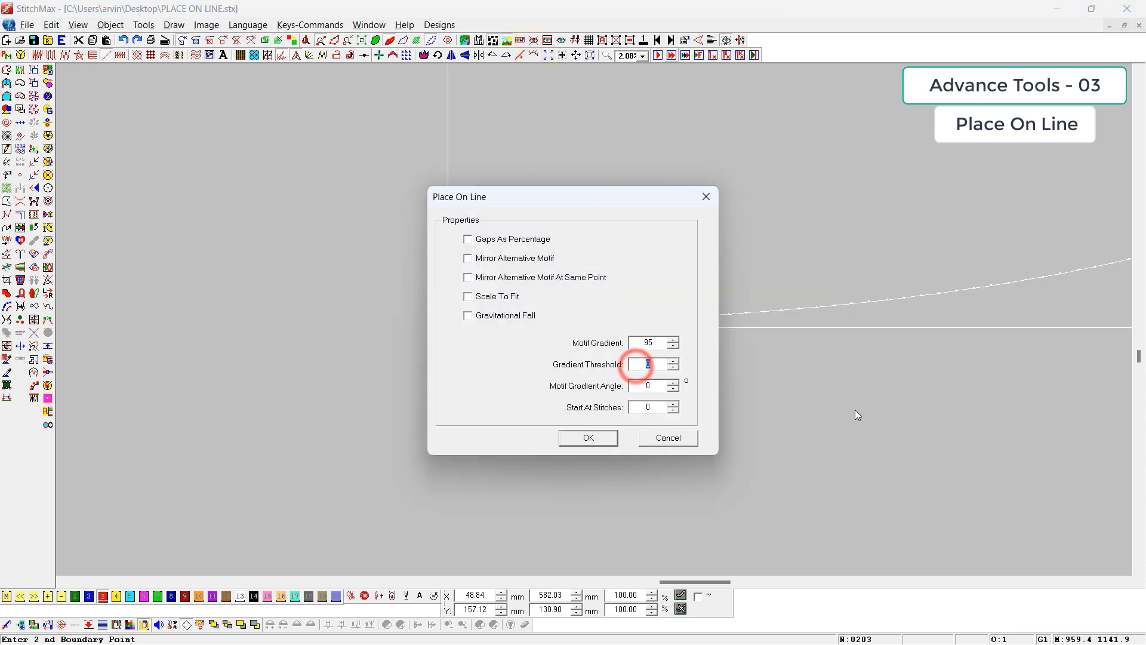
pyautogui.write('50')
pyautogui.press('Return')
# - Place the leaf along the curved line with Motif Gradient 95 and Gradient Threshold 50, and select one leaf copy
pyautogui.click(334, 218)
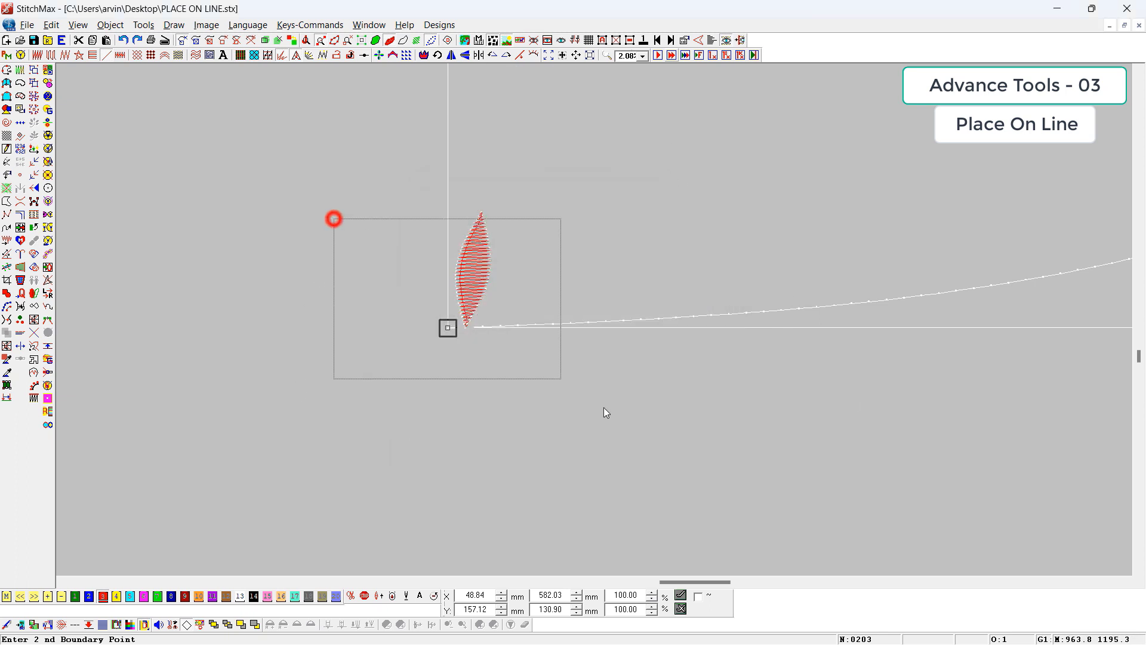
pyautogui.click(488, 269)
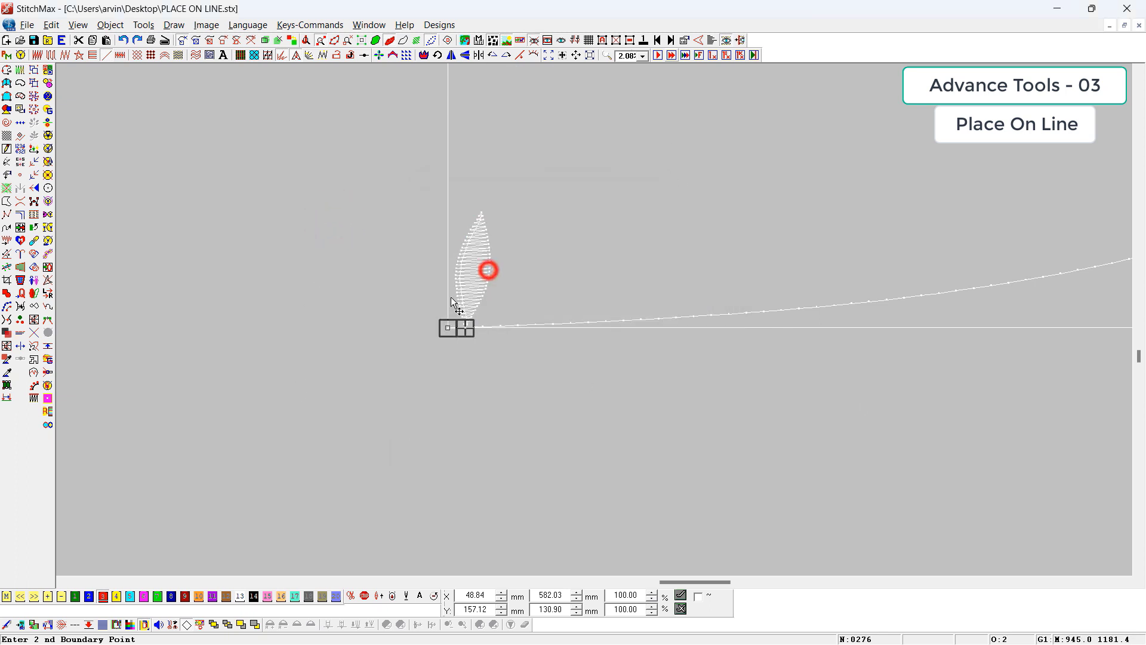
pyautogui.click(534, 56)
pyautogui.scroll(-2, 923, 392)
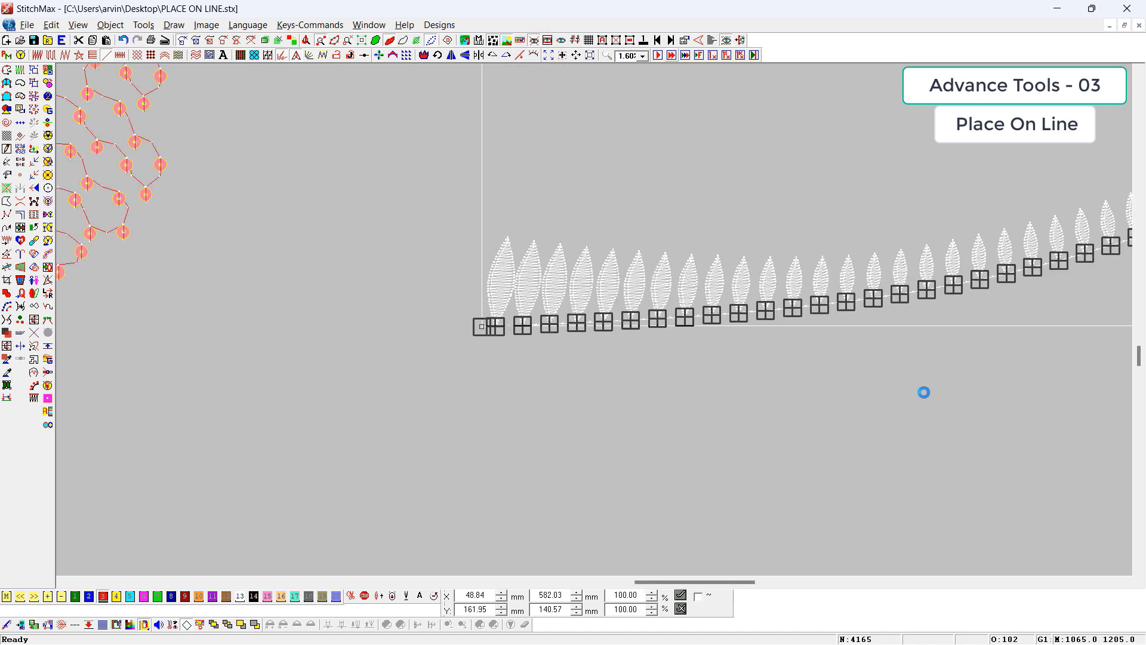
pyautogui.click(908, 403)
pyautogui.click(903, 268)
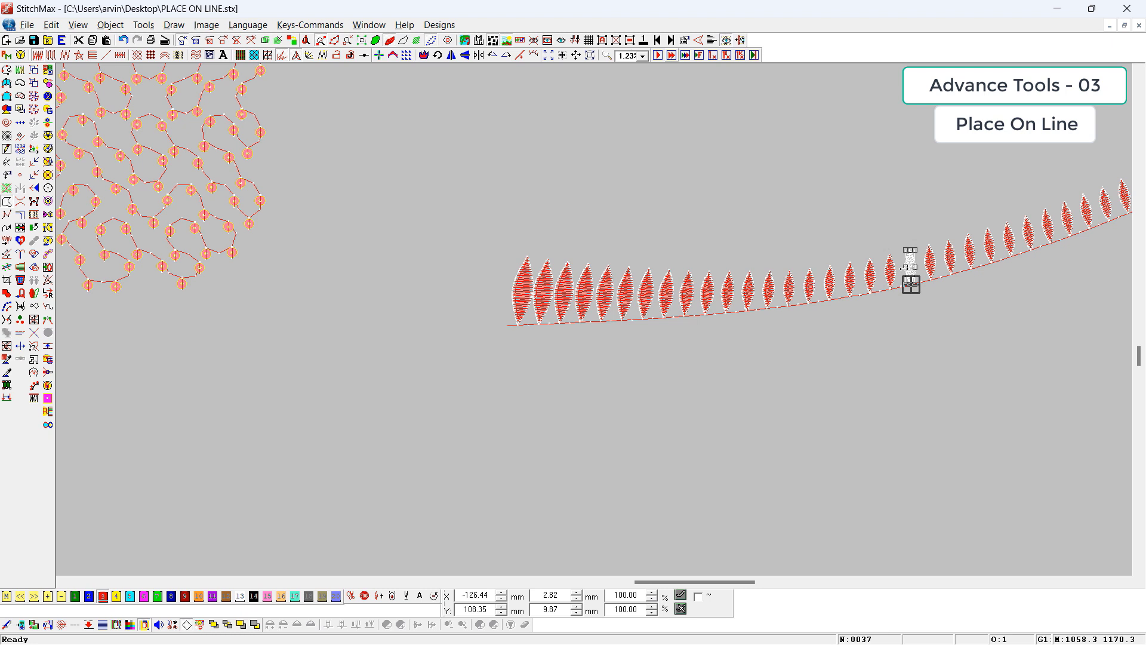
# - Select all leaf copies matching the selected one and examine their size along the rest of the curved line
pyautogui.hotkey('ctrl', 'i')
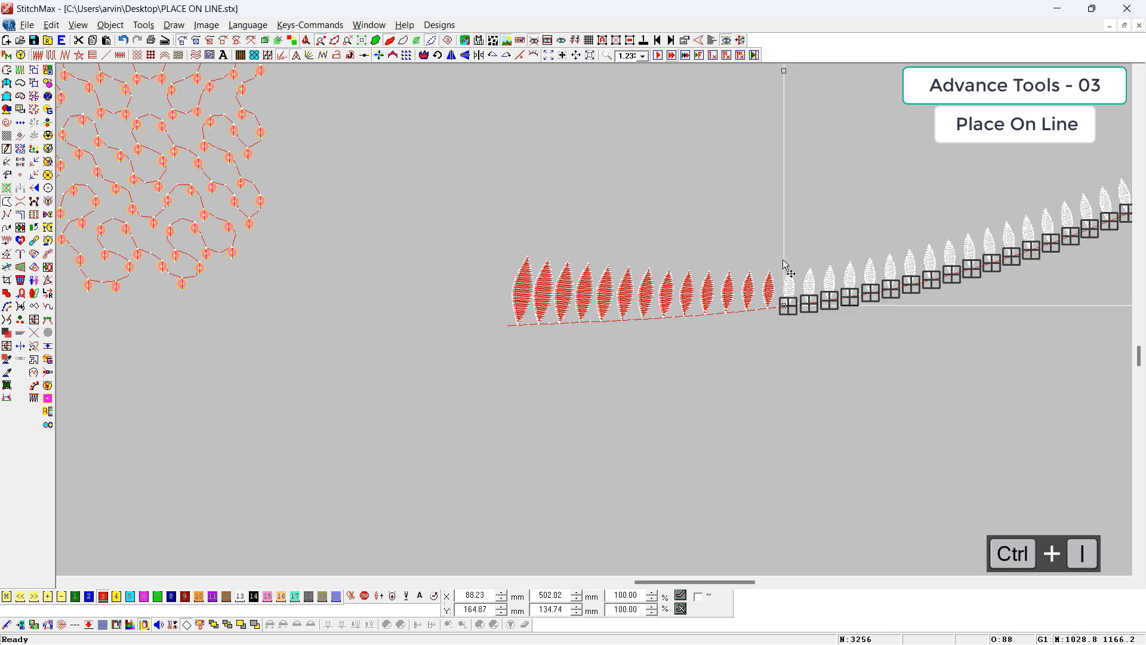
pyautogui.scroll(-4, 979, 206)
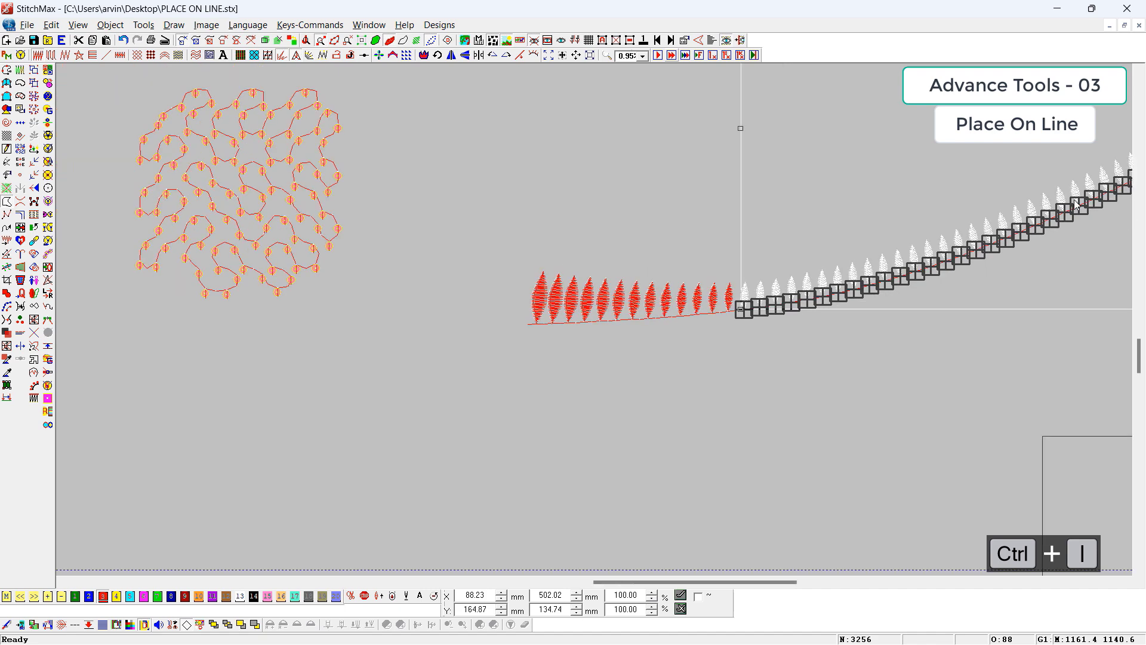
pyautogui.moveTo(1040, 138); pyautogui.dragTo(1129, 236)
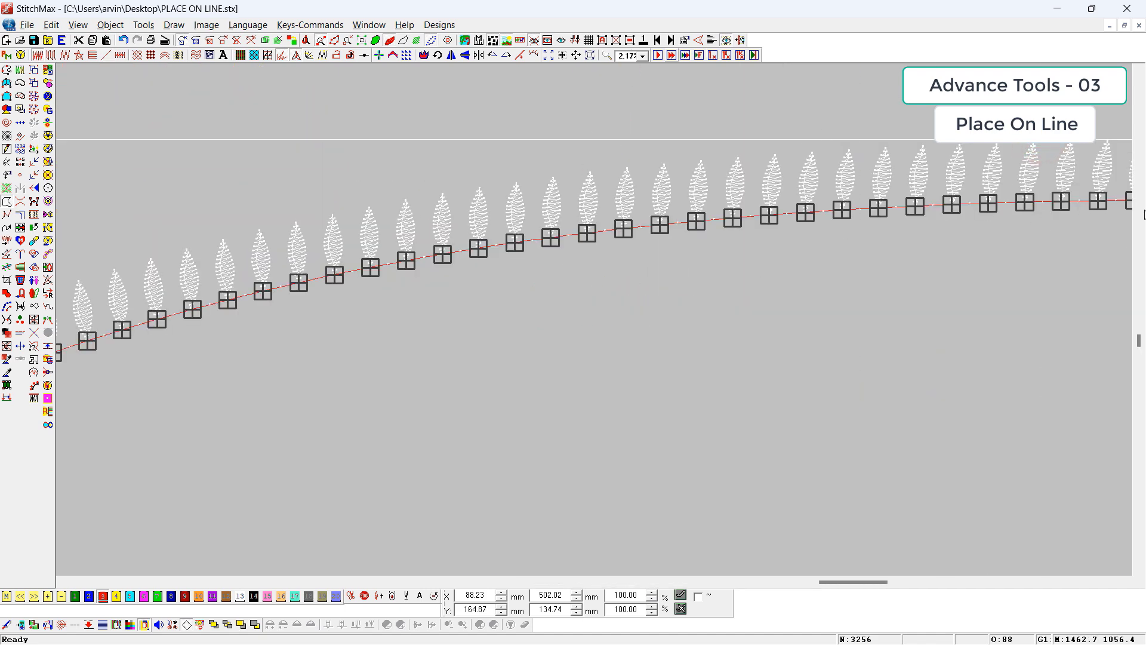
pyautogui.scroll(-1, 1077, 256)
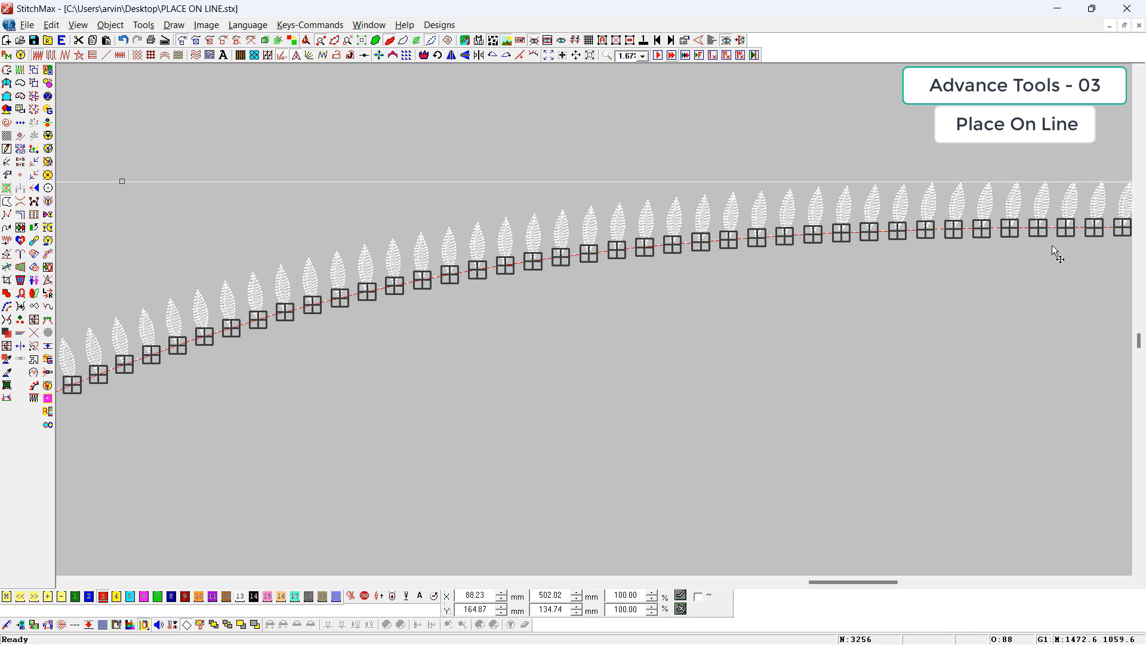
pyautogui.scroll(-1, 1066, 471)
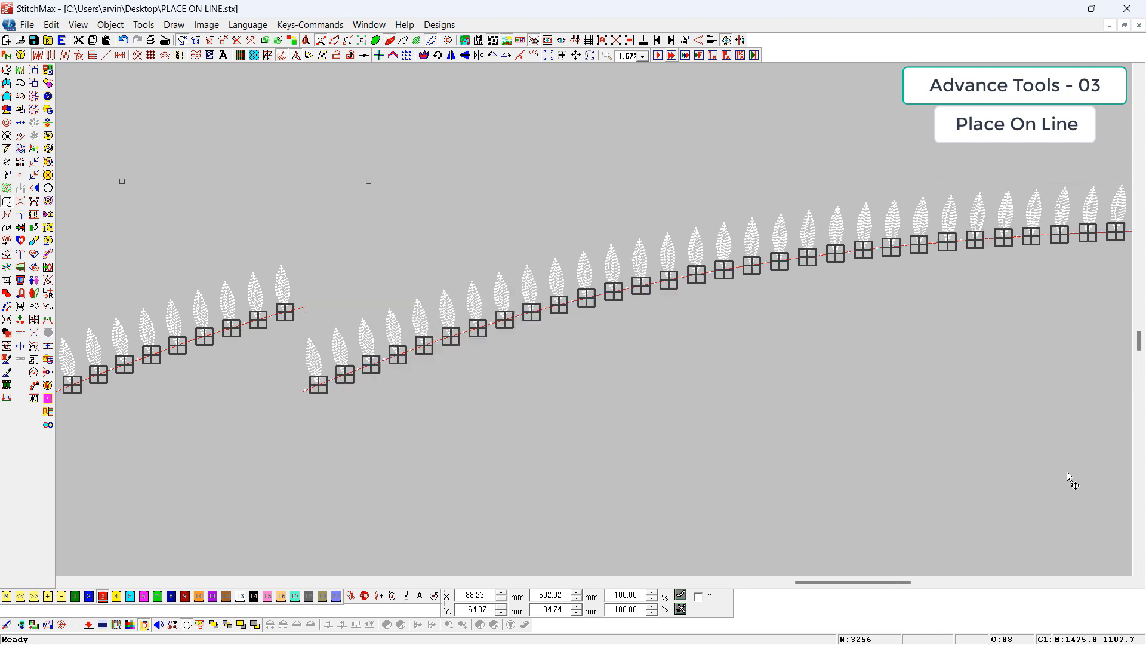
pyautogui.scroll(-2, 1066, 471)
# - Undo the threshold-limited leaf placement and set the curved line's Motif Gradient Angle to 5°
pyautogui.hotkey('ctrl', 'z')
pyautogui.scroll(-4, 366, 460)
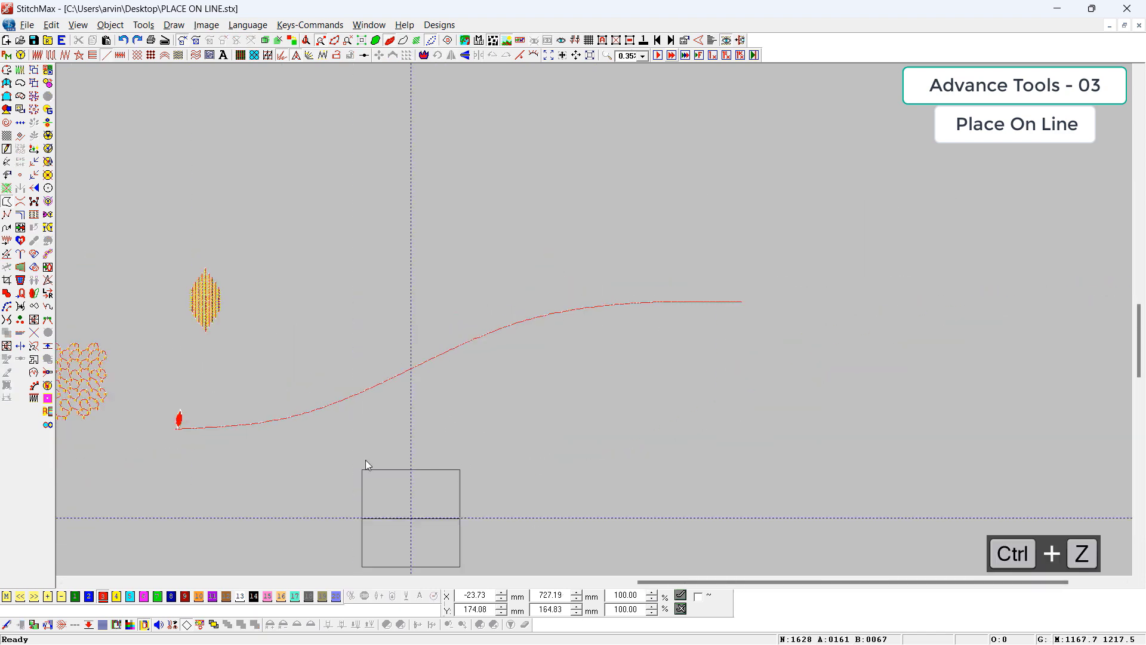
pyautogui.press('z')
pyautogui.moveTo(276, 373); pyautogui.dragTo(149, 482)
pyautogui.moveTo(376, 205); pyautogui.dragTo(588, 448)
pyautogui.click(478, 220)
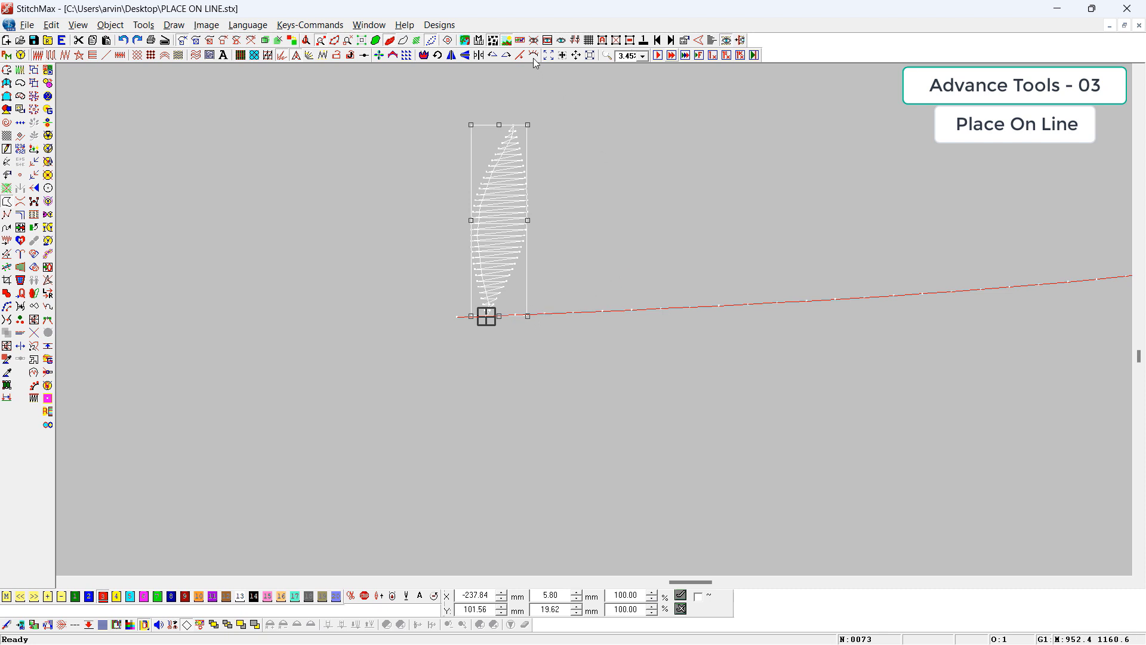
pyautogui.click(614, 278)
pyautogui.click(627, 309)
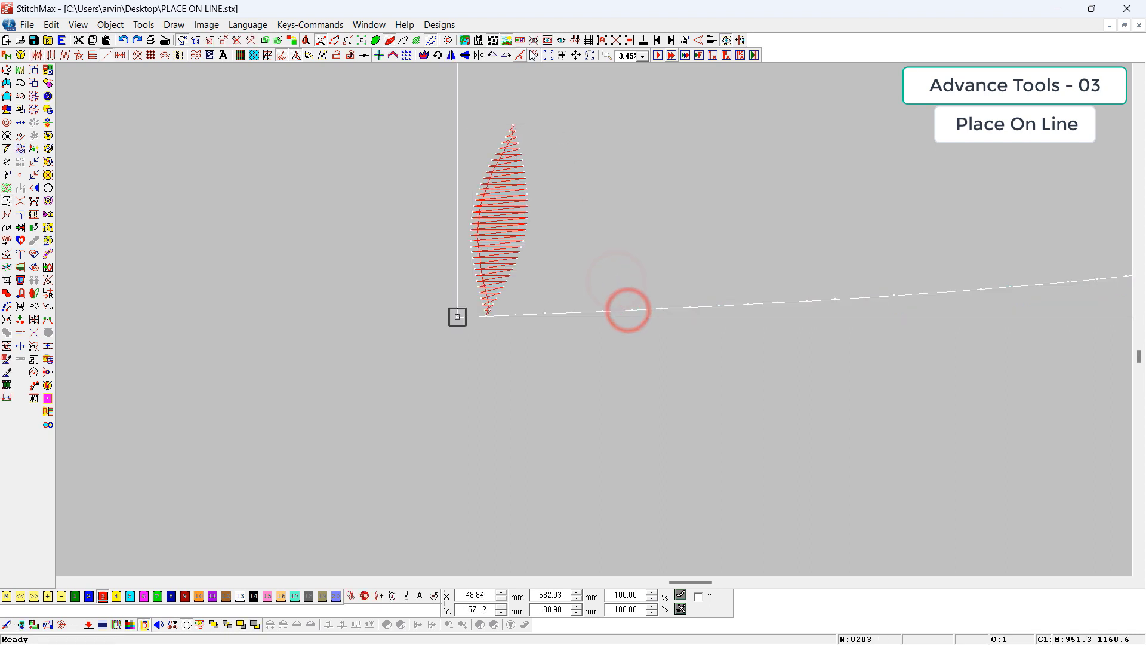
pyautogui.click(533, 55)
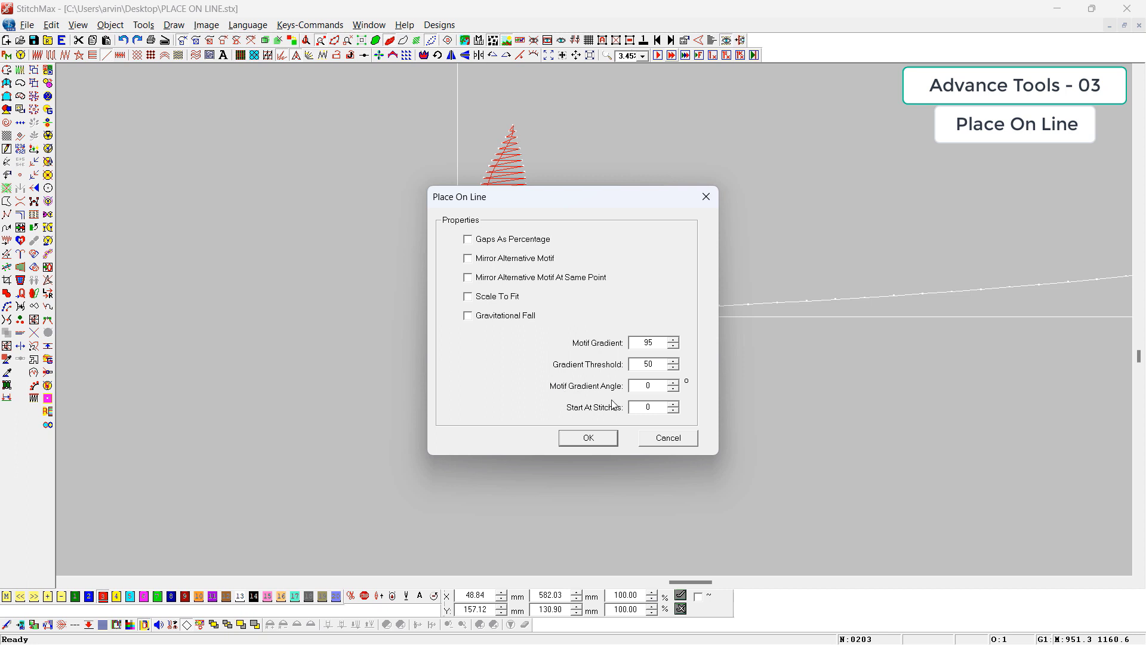
pyautogui.doubleClick(644, 388)
pyautogui.write('5')
pyautogui.press('Return')
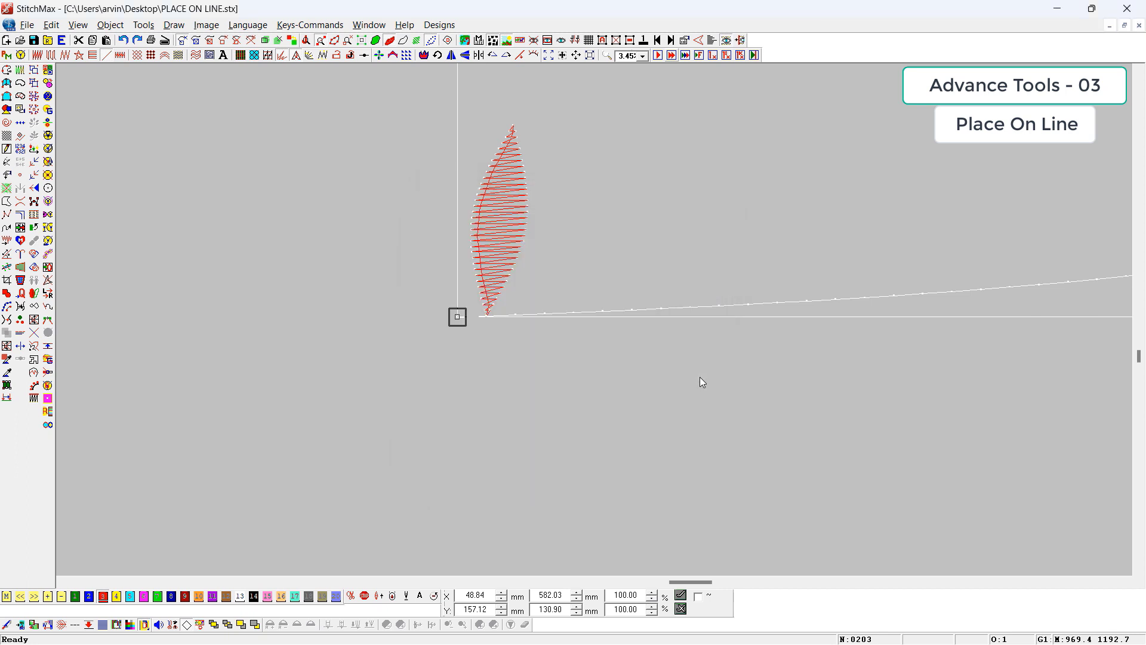
# - Place the leaf along the curved line using the 5° Motif Gradient Angle
pyautogui.click(506, 261)
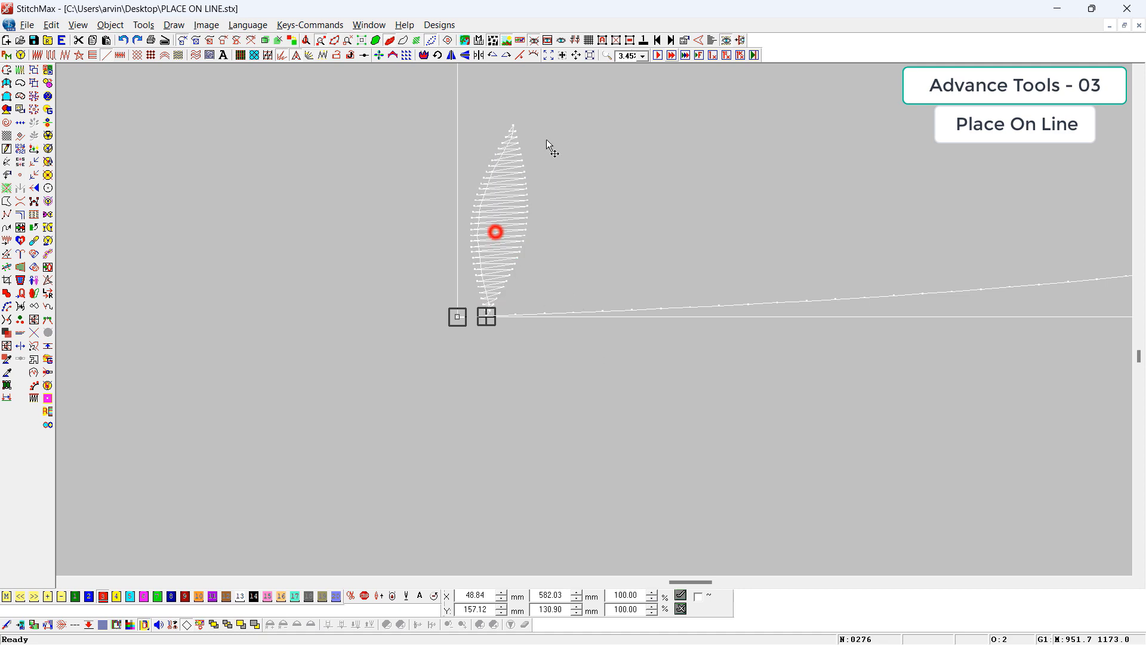
pyautogui.click(536, 56)
pyautogui.click(694, 447)
# - Examine the size and rotation of the leaf copies along the whole curved line
pyautogui.scroll(-2, 846, 299)
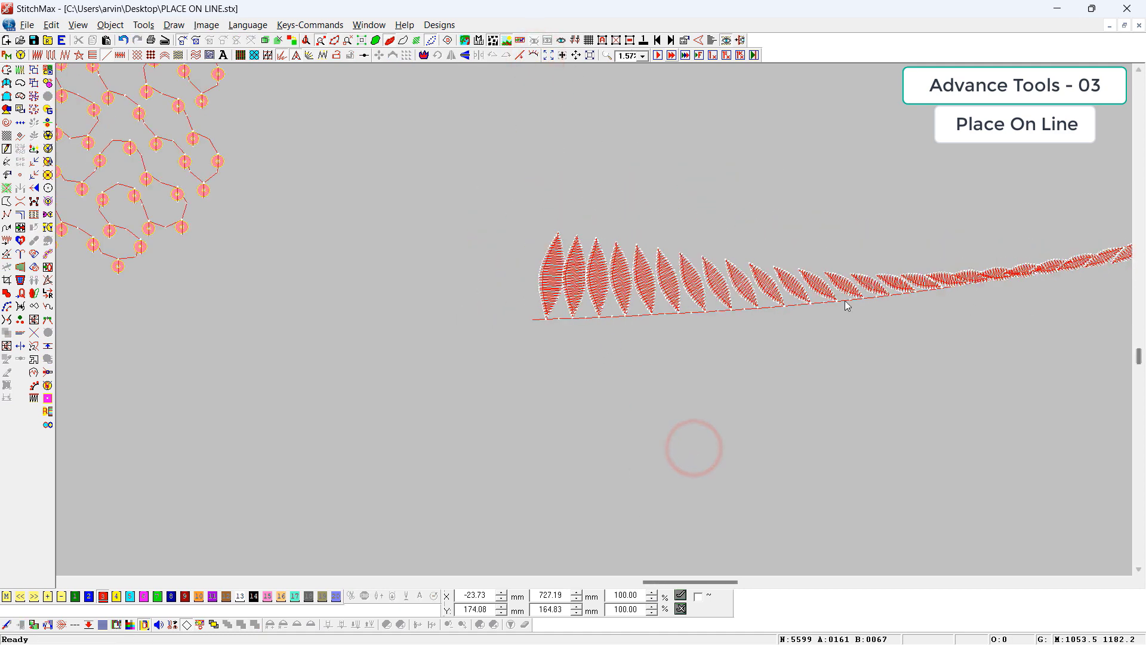
pyautogui.moveTo(851, 253); pyautogui.dragTo(1132, 396)
pyautogui.scroll(-4, 1021, 379)
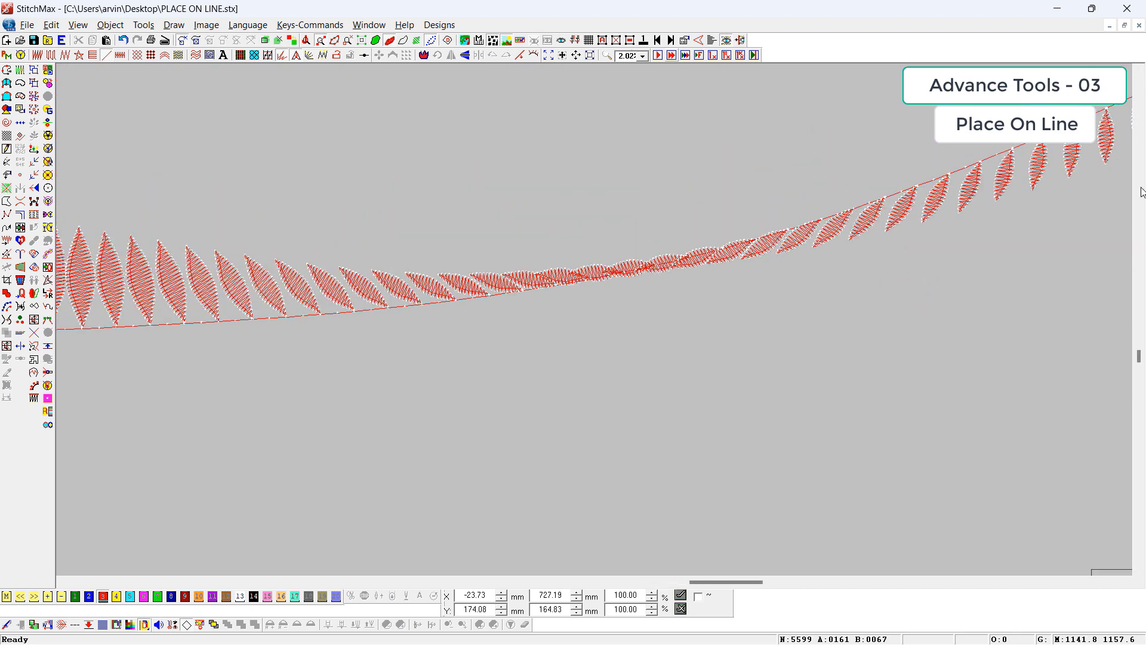
pyautogui.scroll(-2, 1041, 204)
pyautogui.moveTo(966, 106); pyautogui.dragTo(1141, 175)
pyautogui.scroll(-7, 1070, 153)
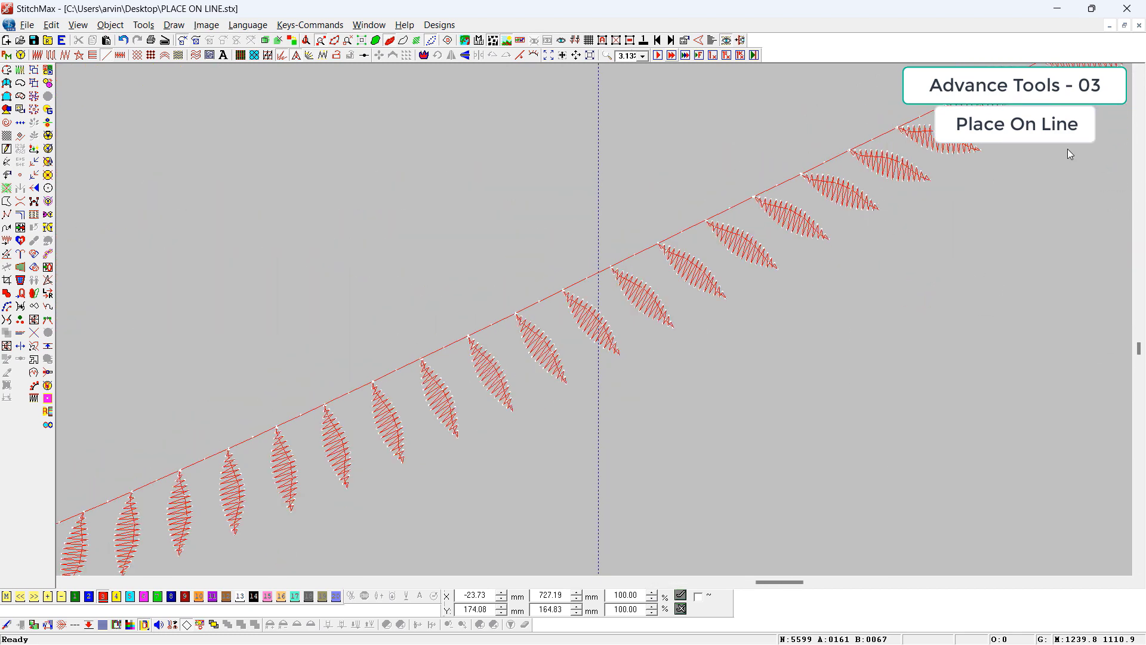
pyautogui.scroll(-3, 1086, 143)
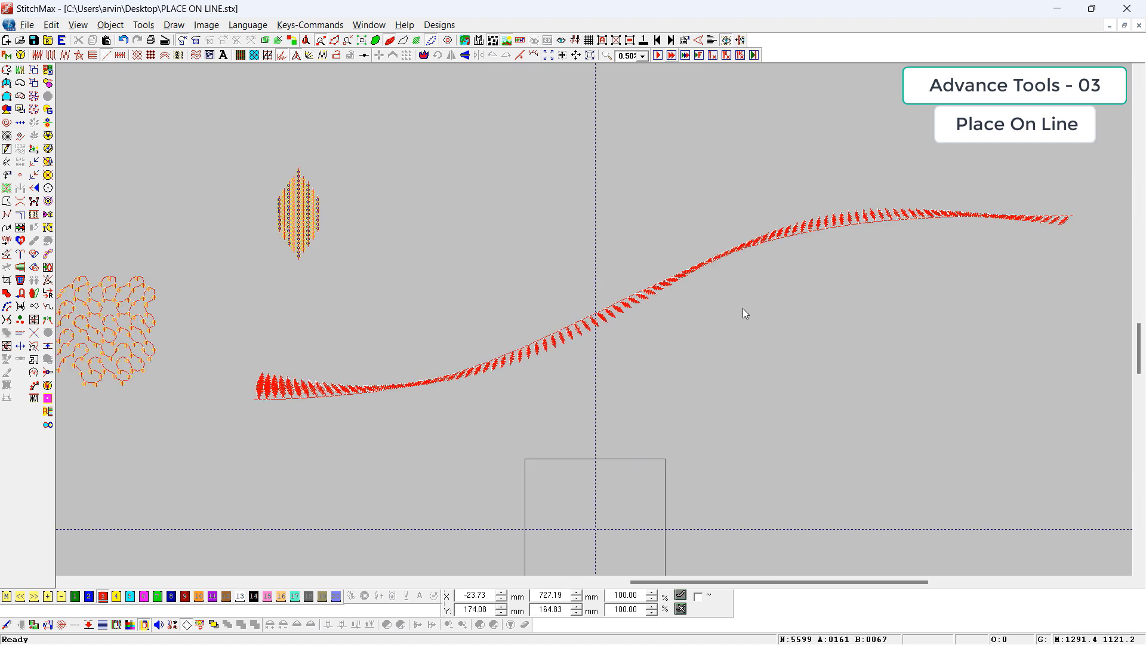
# - Undo the rotating leaf placement and copy the leaf and curved line together below the original
pyautogui.hotkey('ctrl', 'z')
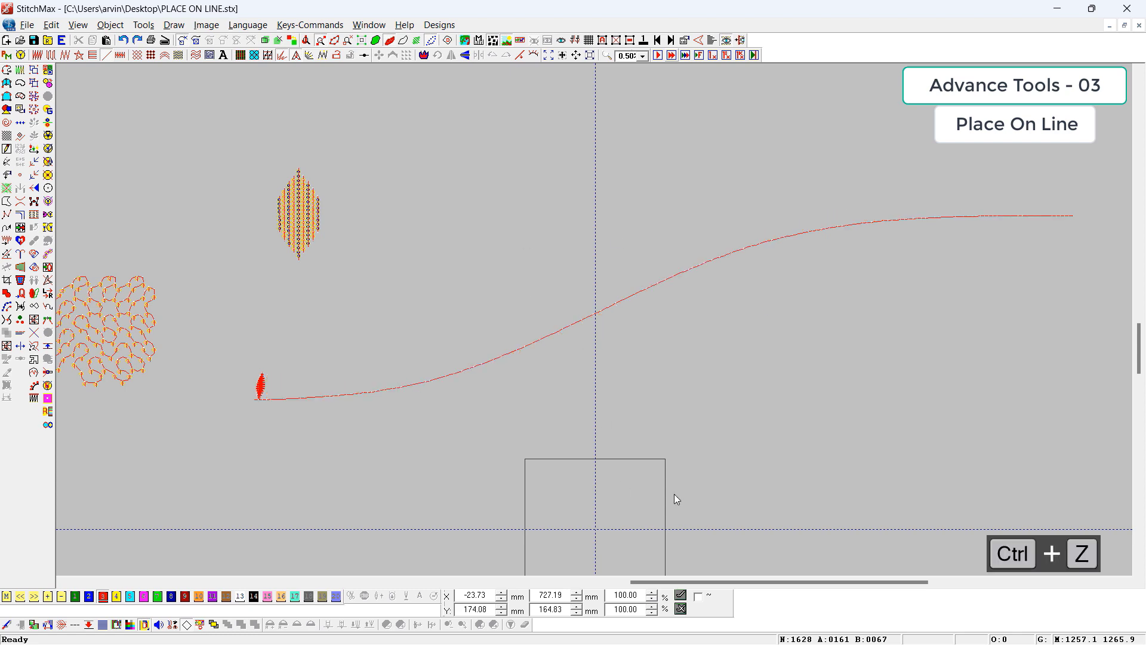
pyautogui.moveTo(371, 274); pyautogui.dragTo(334, 462)
pyautogui.scroll(-3, 627, 382)
pyautogui.click(651, 342)
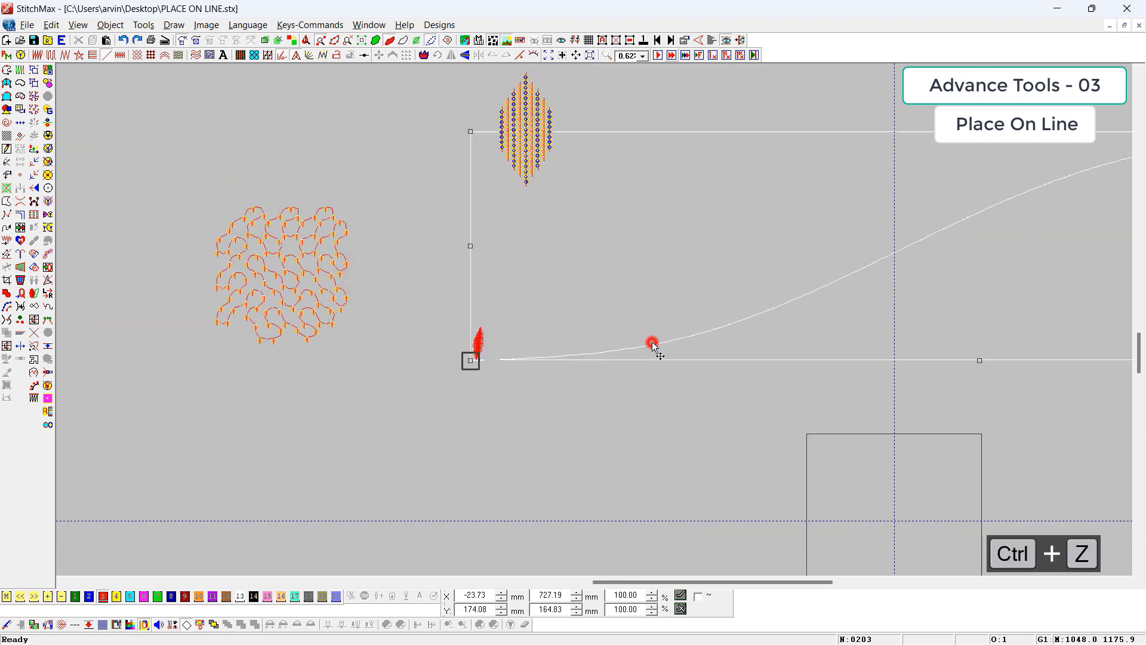
pyautogui.moveTo(461, 328); pyautogui.dragTo(496, 353)
pyautogui.moveTo(654, 313); pyautogui.dragTo(577, 529)
pyautogui.scroll(-3, 568, 495)
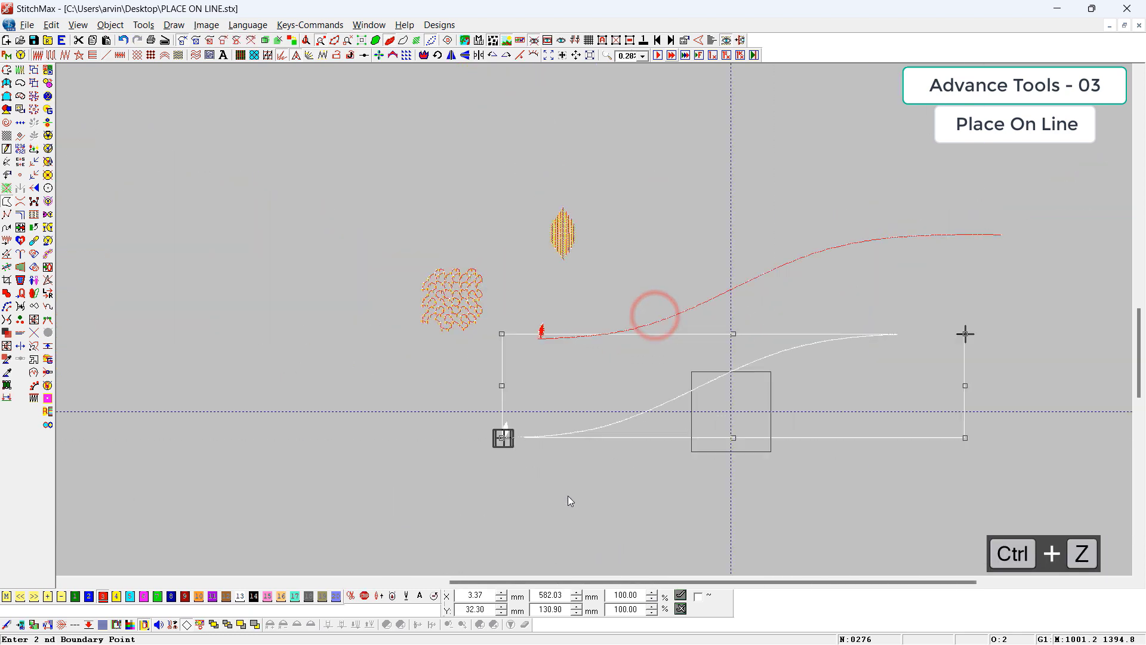
# - Shrink the copied curved line, without its leaf, to about 262 mm wide and 59 mm high
pyautogui.click(447, 443)
pyautogui.click(588, 403)
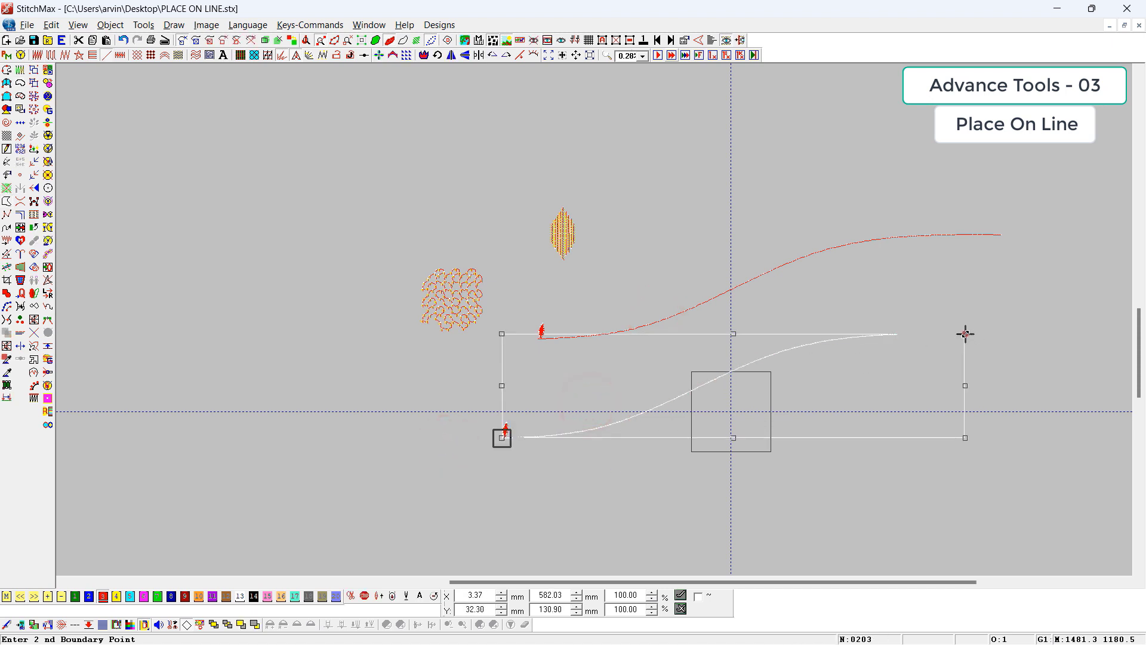
pyautogui.moveTo(965, 334); pyautogui.dragTo(711, 391)
pyautogui.click(707, 165)
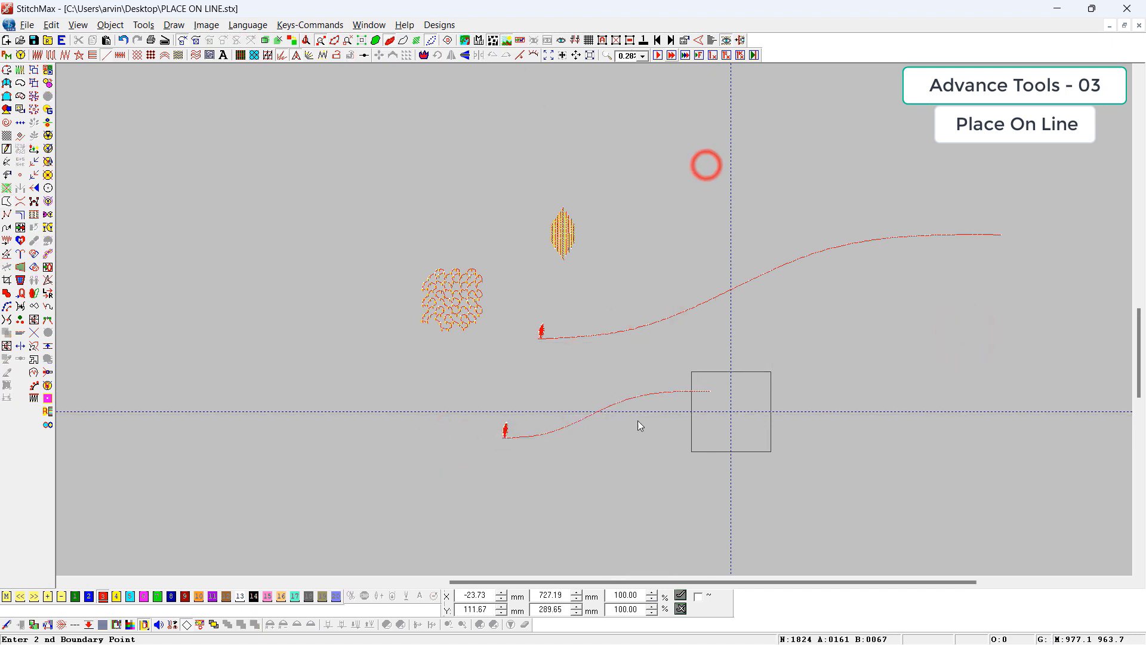
pyautogui.click(598, 373)
pyautogui.click(533, 55)
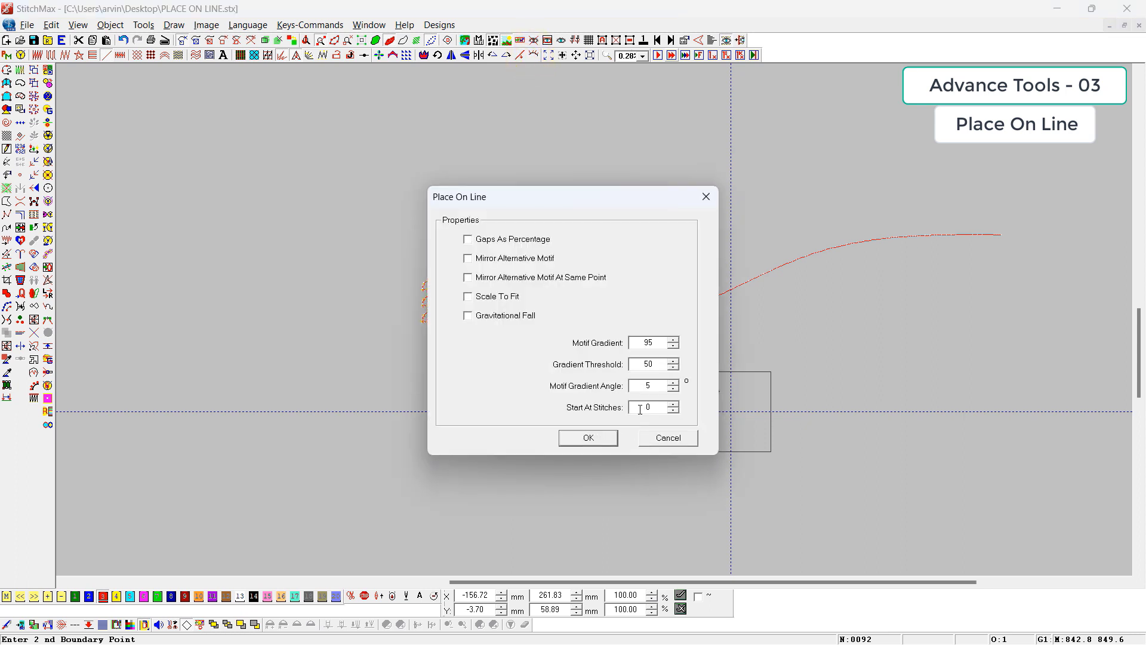
pyautogui.doubleClick(640, 408)
pyautogui.write('2')
pyautogui.press('Escape')
# - Move the copied leaf a short way further along the small curved line from its start
pyautogui.moveTo(571, 383); pyautogui.dragTo(514, 479)
pyautogui.moveTo(422, 266); pyautogui.dragTo(405, 399)
pyautogui.click(417, 411)
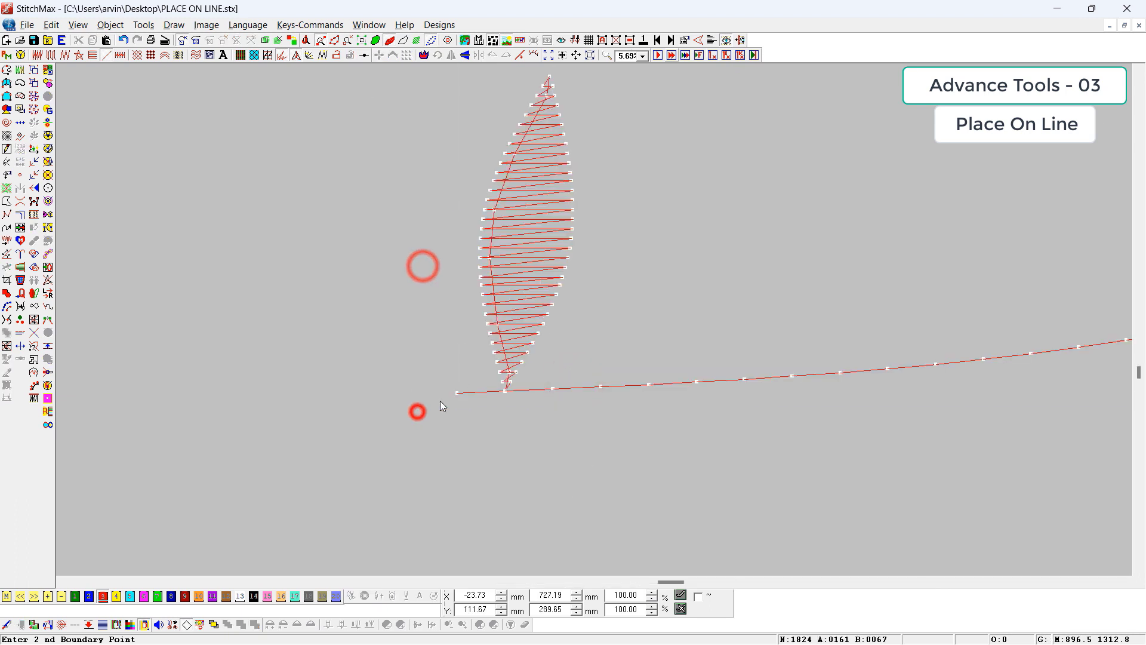
pyautogui.click(537, 314)
pyautogui.moveTo(509, 319); pyautogui.dragTo(650, 313)
pyautogui.scroll(-2, 722, 379)
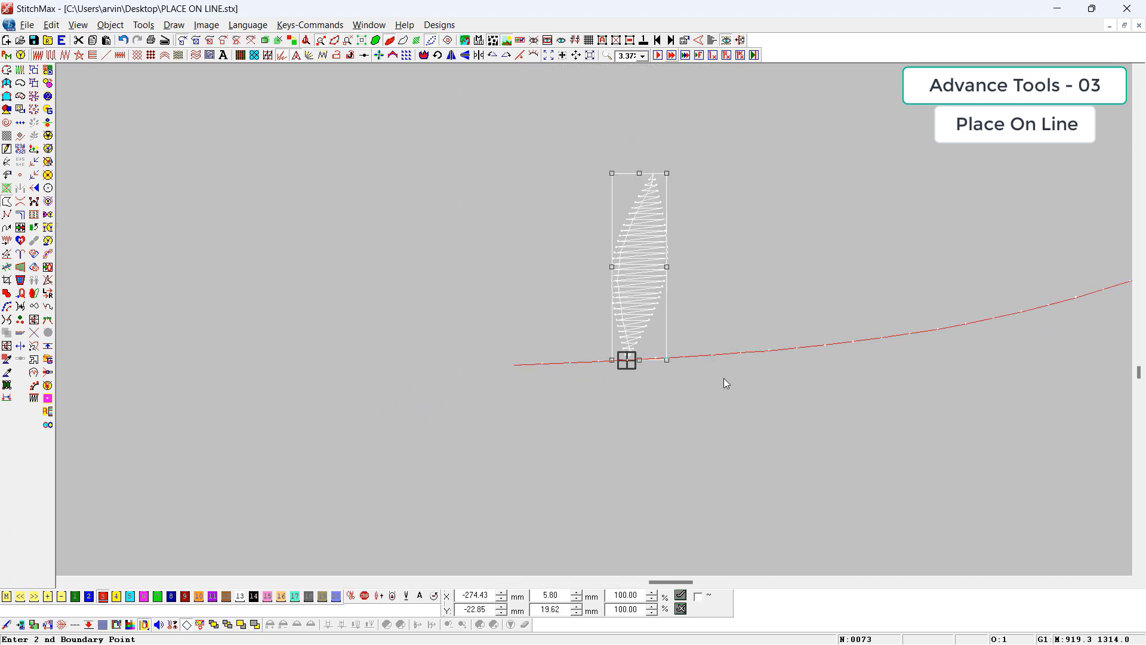
# - Set the small curved line's Motif Gradient, Gradient Threshold and Motif Gradient Angle to 0 and enable Scale To Fit
pyautogui.moveTo(748, 394); pyautogui.dragTo(741, 316)
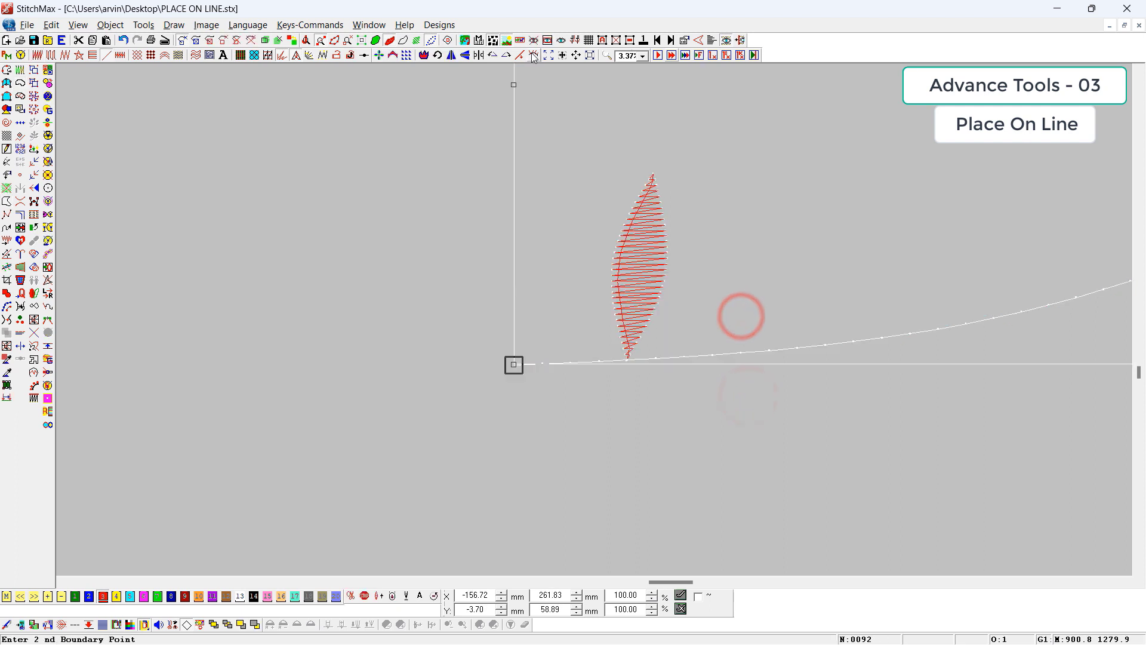
pyautogui.click(532, 55)
pyautogui.doubleClick(660, 342)
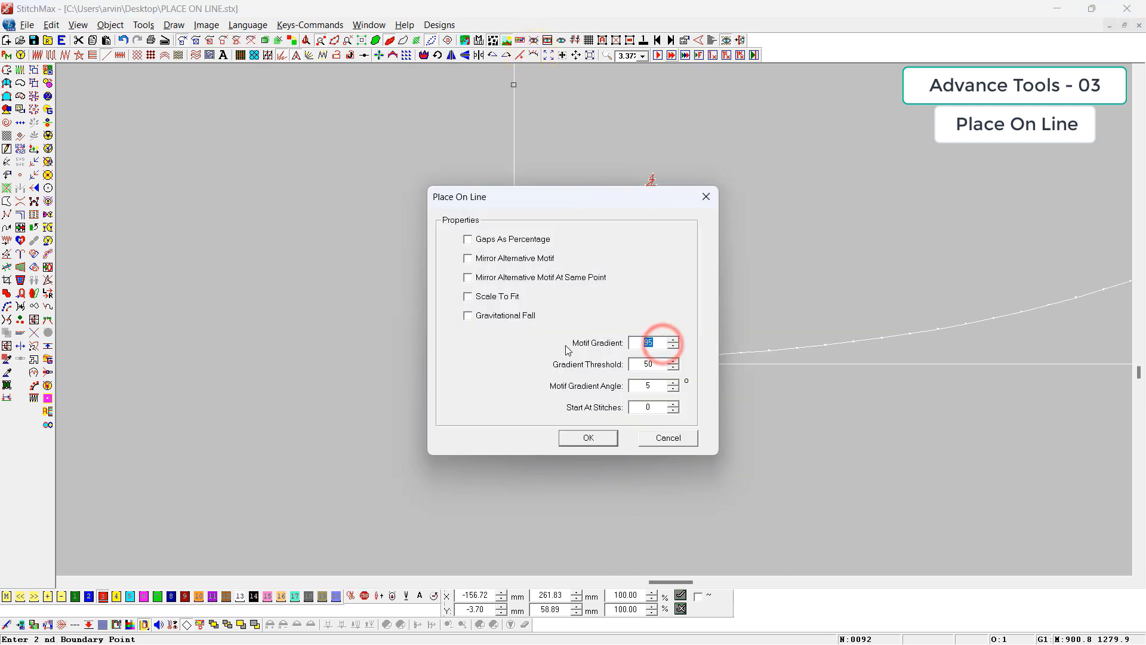
pyautogui.write('0')
pyautogui.press('Tab')
pyautogui.write('0')
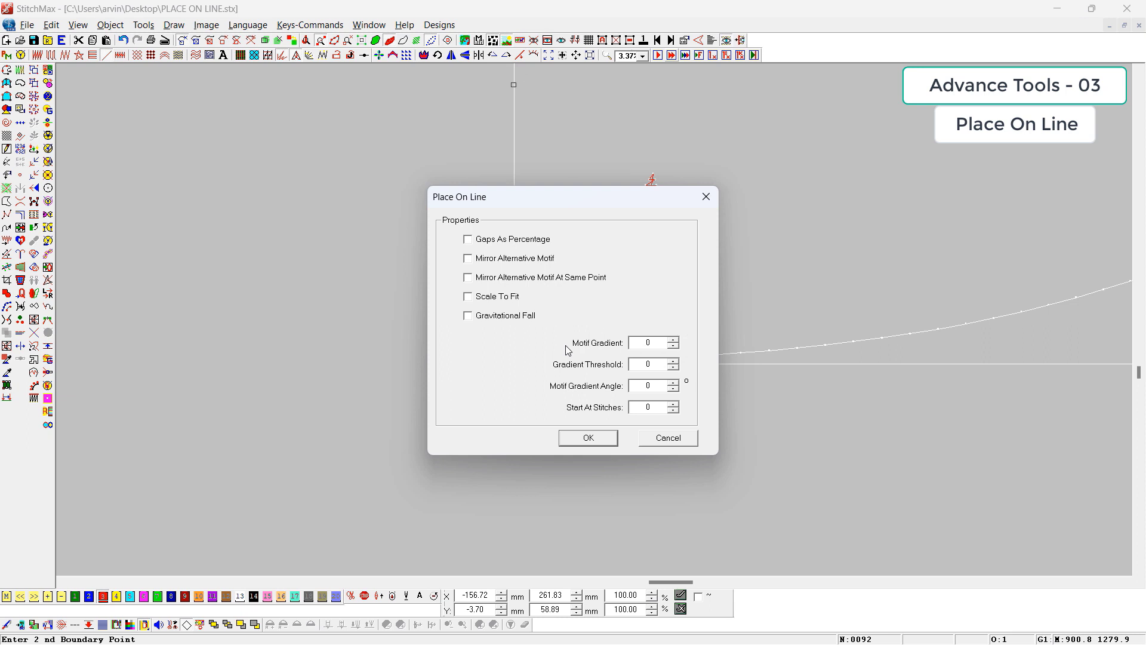
pyautogui.click(469, 296)
pyautogui.press('Return')
# - Place the leaf along the small curved line with Scale To Fit and inspect the copies at the line's far end
pyautogui.keyDown('ctrl'); pyautogui.click(625, 257); pyautogui.keyUp('ctrl')
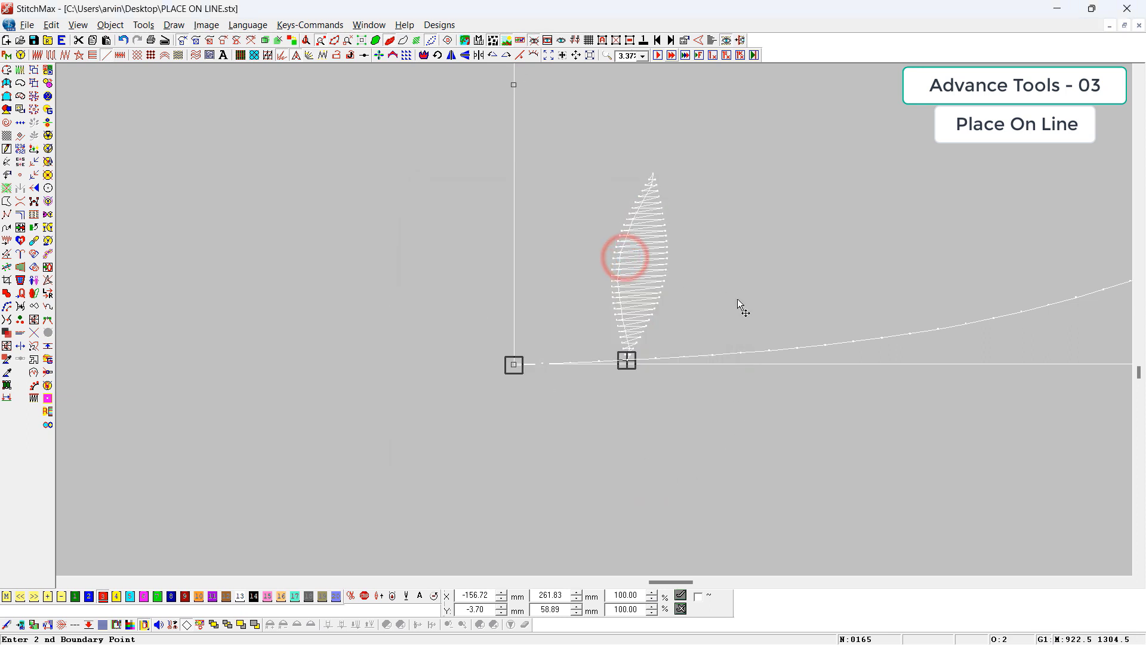
pyautogui.scroll(-1, 736, 299)
pyautogui.press('0')
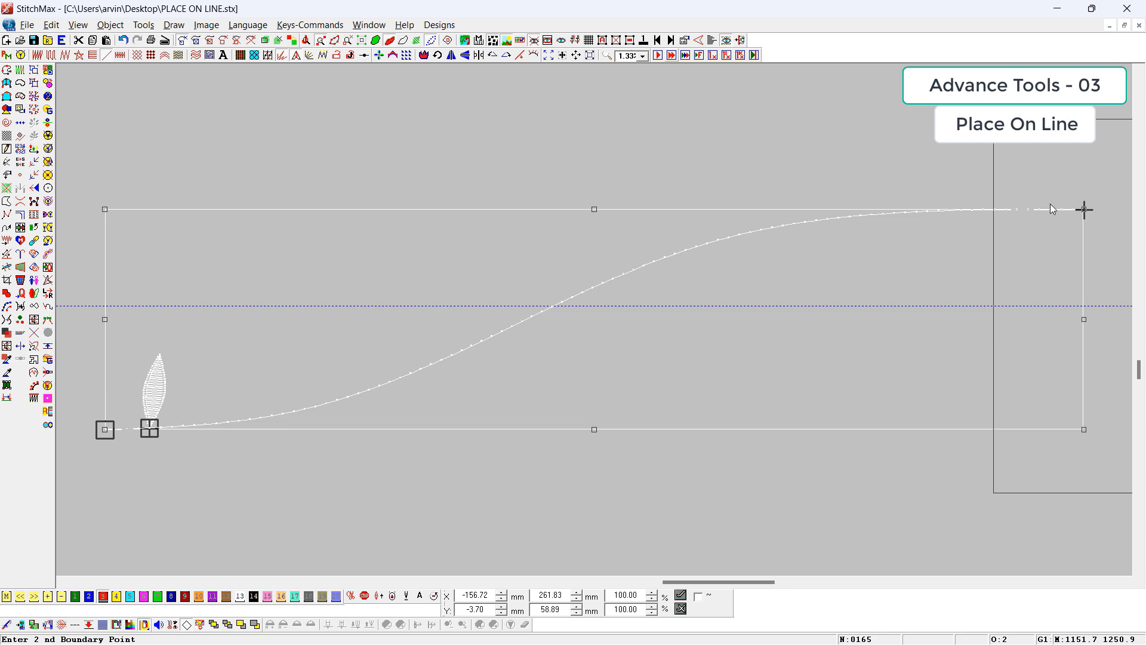
pyautogui.hotkey('alt', 'F2')
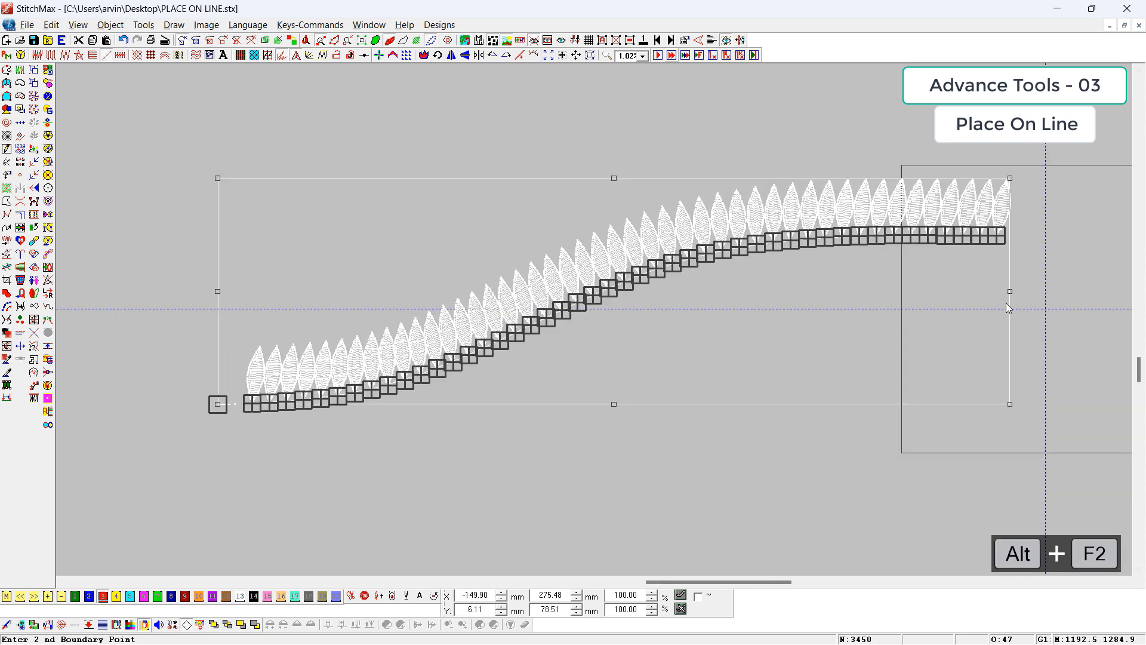
pyautogui.click(997, 300)
pyautogui.press('z')
pyautogui.moveTo(1041, 177); pyautogui.dragTo(887, 307)
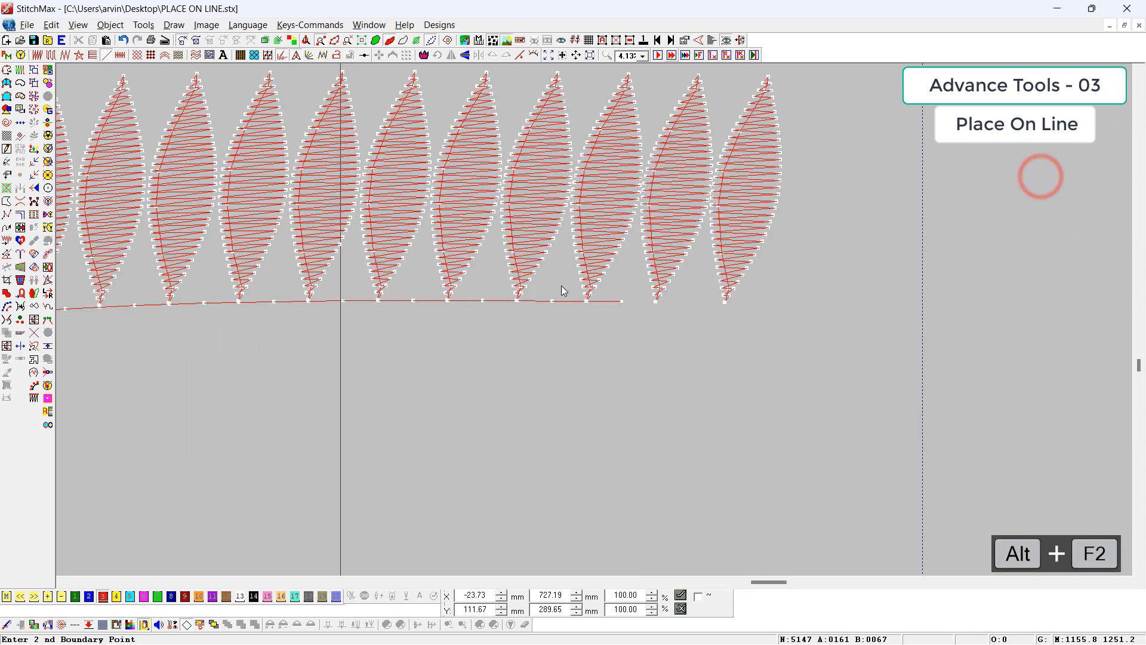
pyautogui.click(609, 304)
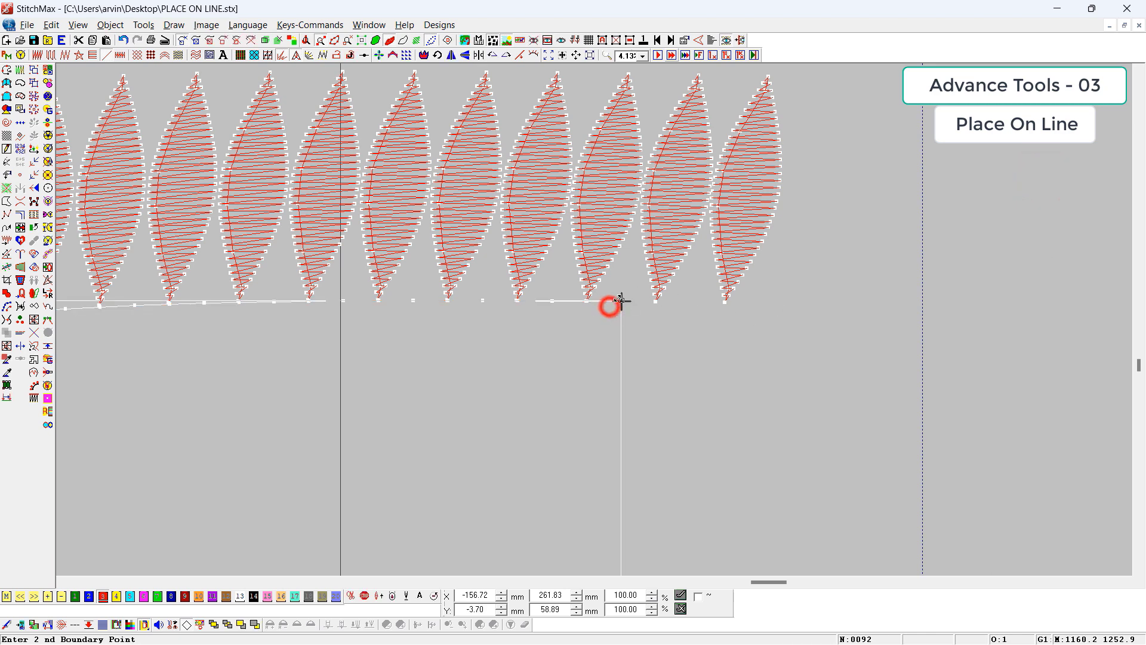
pyautogui.scroll(-7, 851, 293)
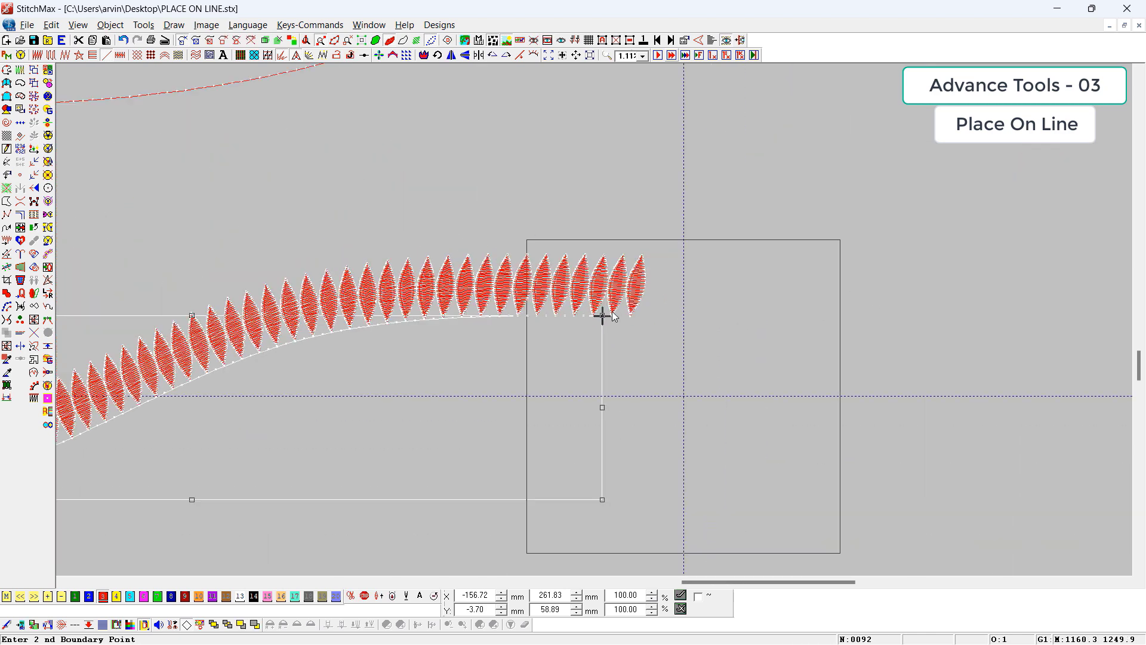
# - Copy the small curved line together with all its leaves directly below itself
pyautogui.moveTo(689, 251); pyautogui.dragTo(143, 506)
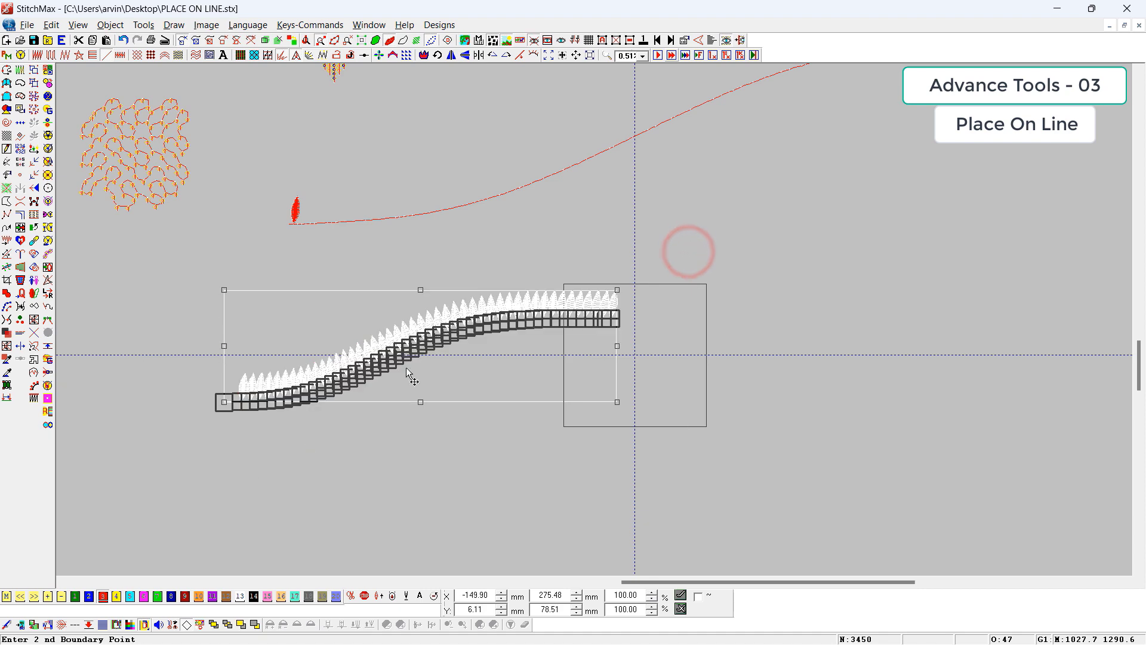
pyautogui.moveTo(402, 353); pyautogui.dragTo(392, 446)
pyautogui.click(721, 475)
pyautogui.press('z')
pyautogui.moveTo(643, 353); pyautogui.dragTo(224, 530)
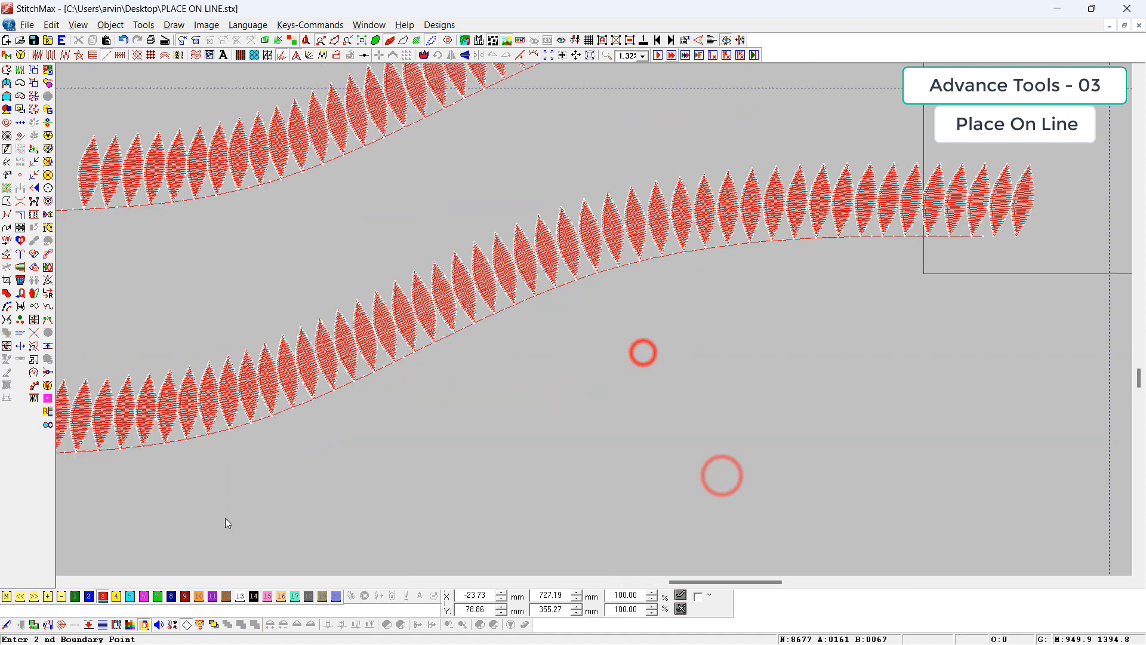
# - Delete all leaves except the first one from the lower copy of the curved line
pyautogui.scroll(-1, 806, 299)
pyautogui.moveTo(997, 175); pyautogui.dragTo(421, 462)
pyautogui.press('Delete')
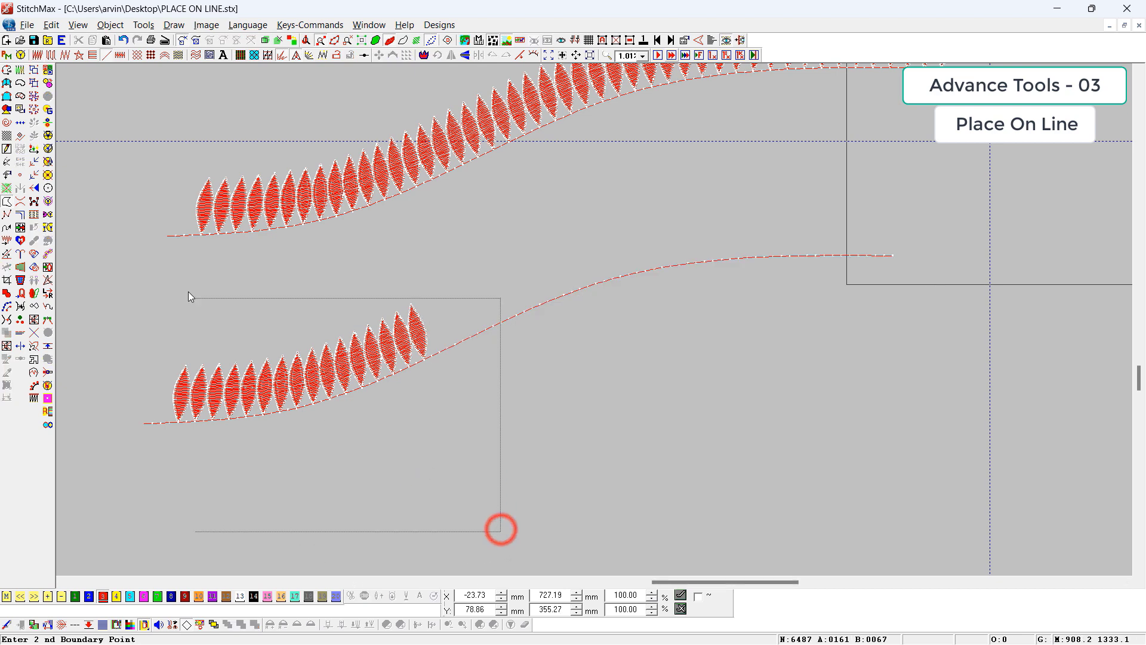
pyautogui.click(191, 273)
pyautogui.press('Delete')
pyautogui.click(205, 374)
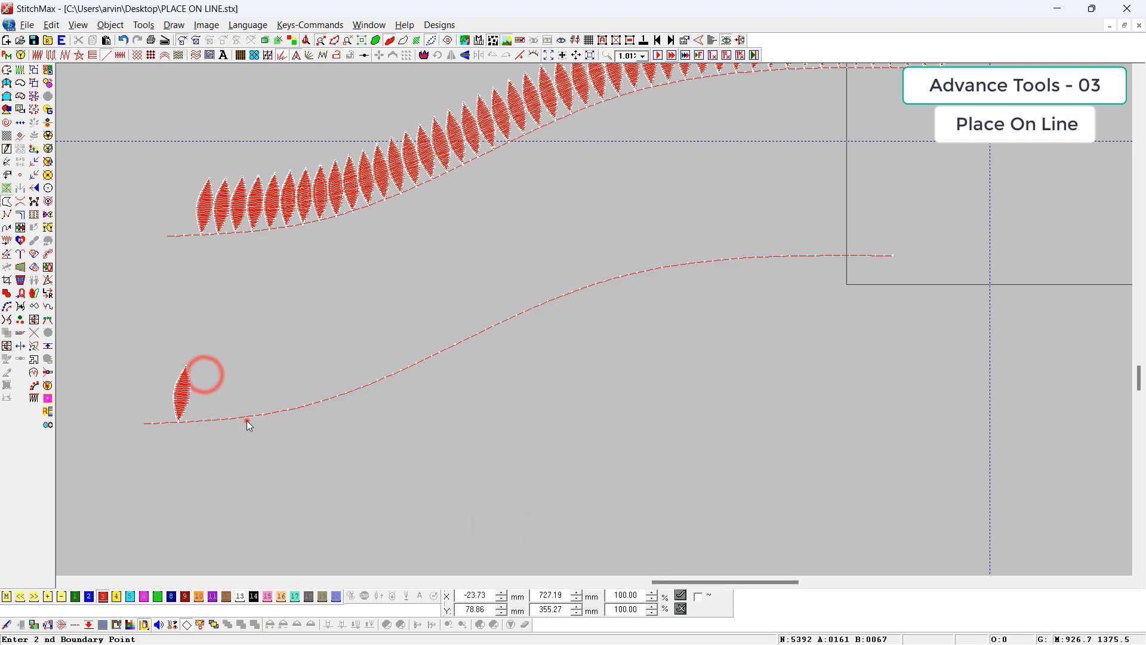
# - Set the lower curved line's Start At Stitches to 2 in the Place On Line options
pyautogui.click(246, 420)
pyautogui.click(533, 55)
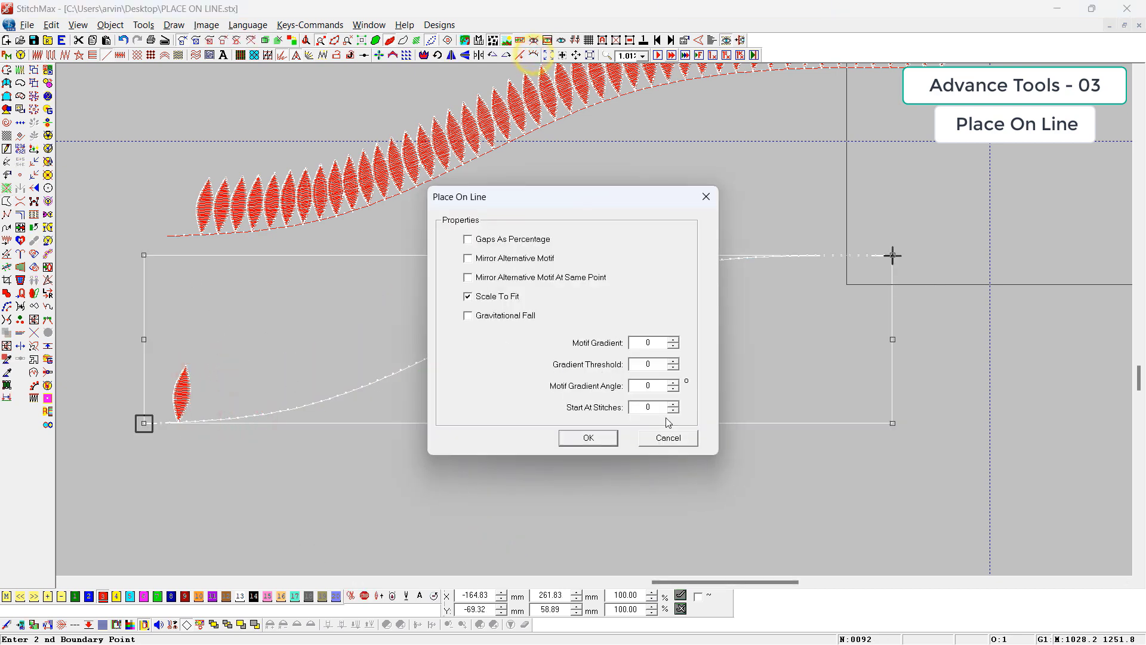
pyautogui.doubleClick(641, 410)
pyautogui.write('2')
pyautogui.press('Return')
# - Place the leaf along the lower curved line and inspect the copies at the line's start
pyautogui.click(269, 347)
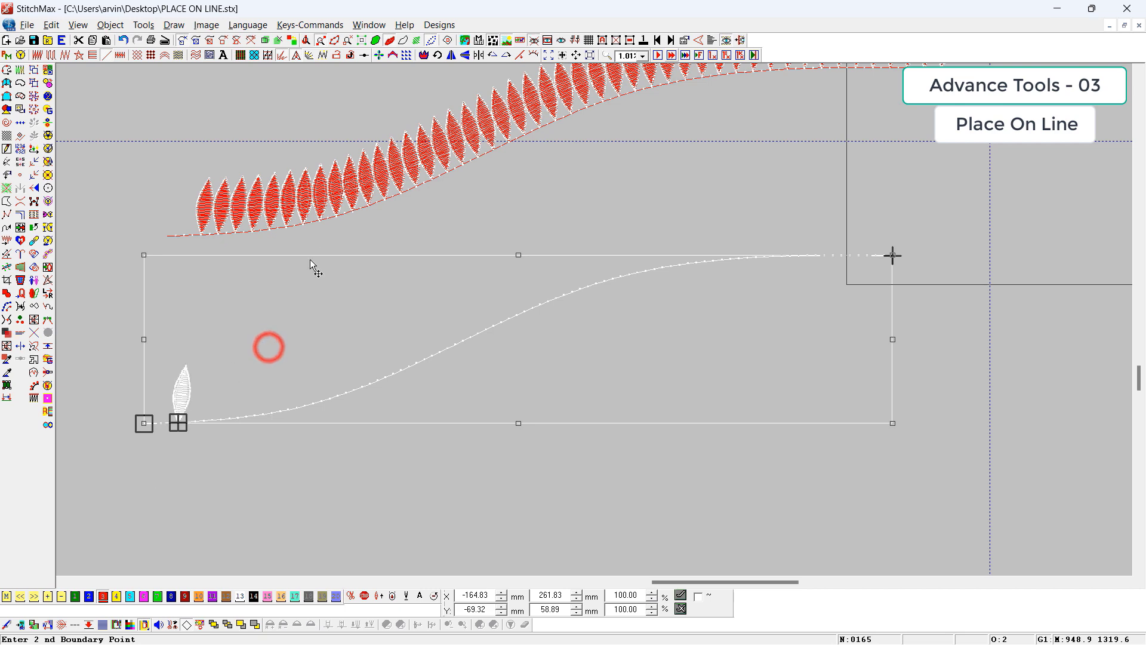
pyautogui.click(533, 55)
pyautogui.click(1064, 366)
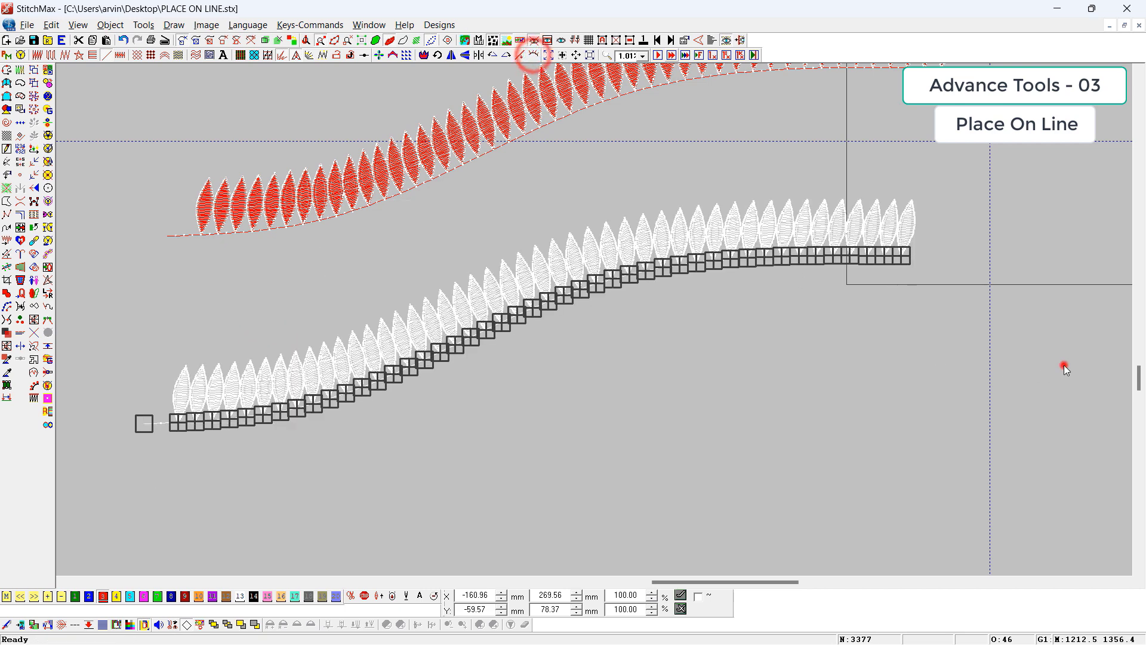
pyautogui.press('z')
pyautogui.moveTo(937, 213); pyautogui.dragTo(64, 574)
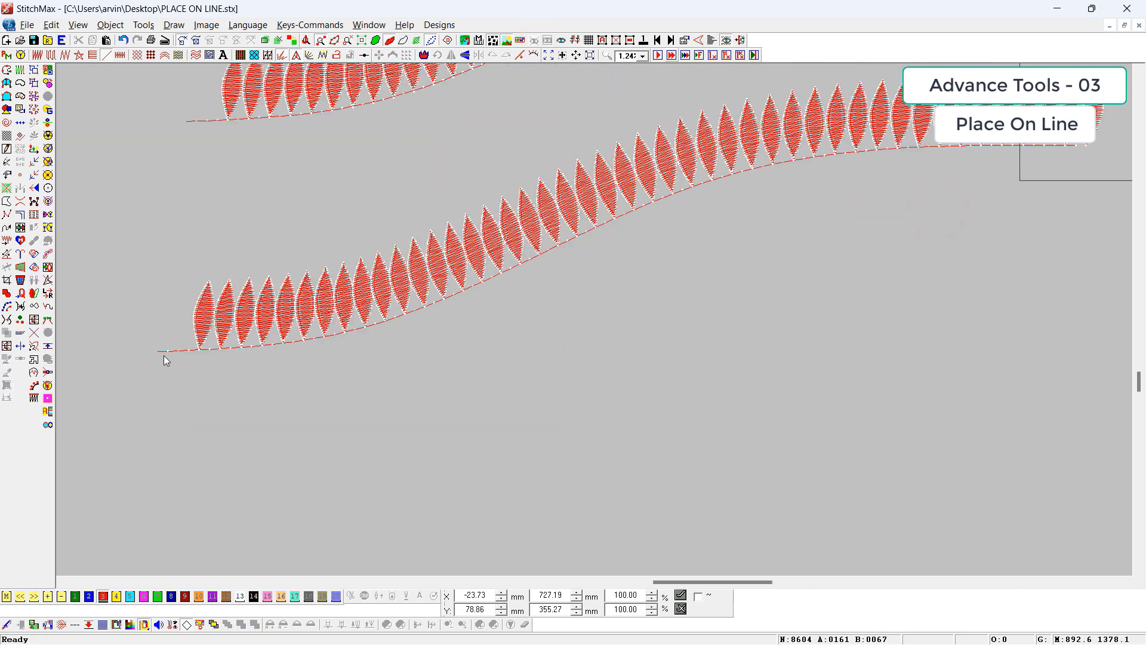
pyautogui.press('z')
pyautogui.moveTo(150, 317); pyautogui.dragTo(241, 390)
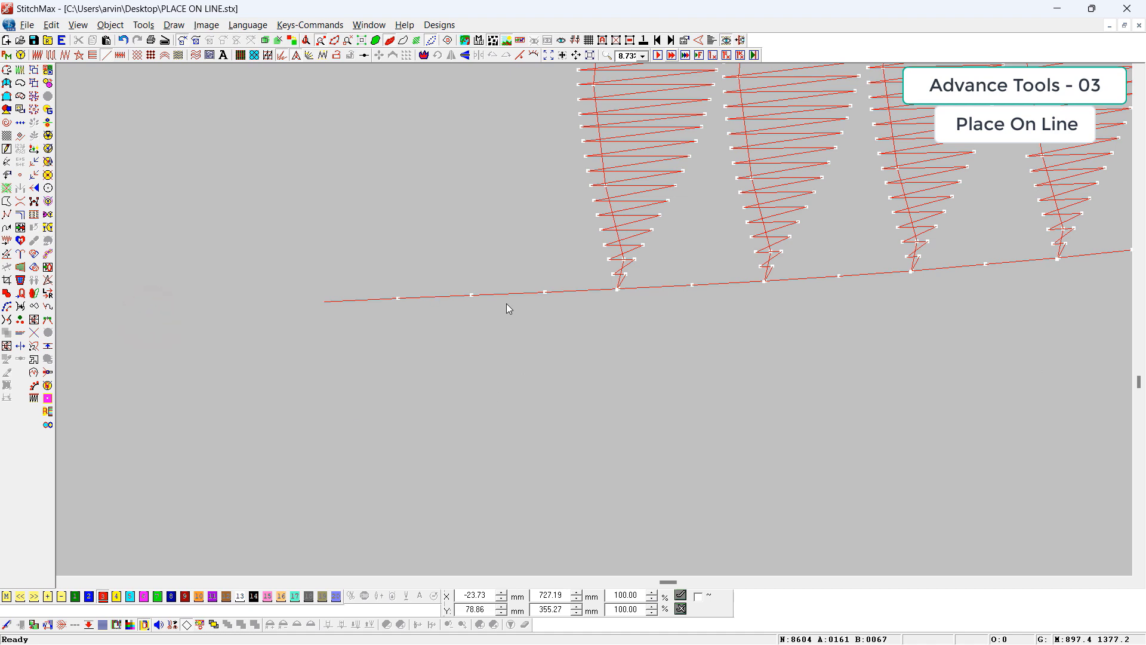
# - Undo the leaf placement and set the lower curved line's Start At Stitches to 3
pyautogui.hotkey('ctrl', 'z')
pyautogui.hotkey('ctrl', 'z')
pyautogui.click(663, 307)
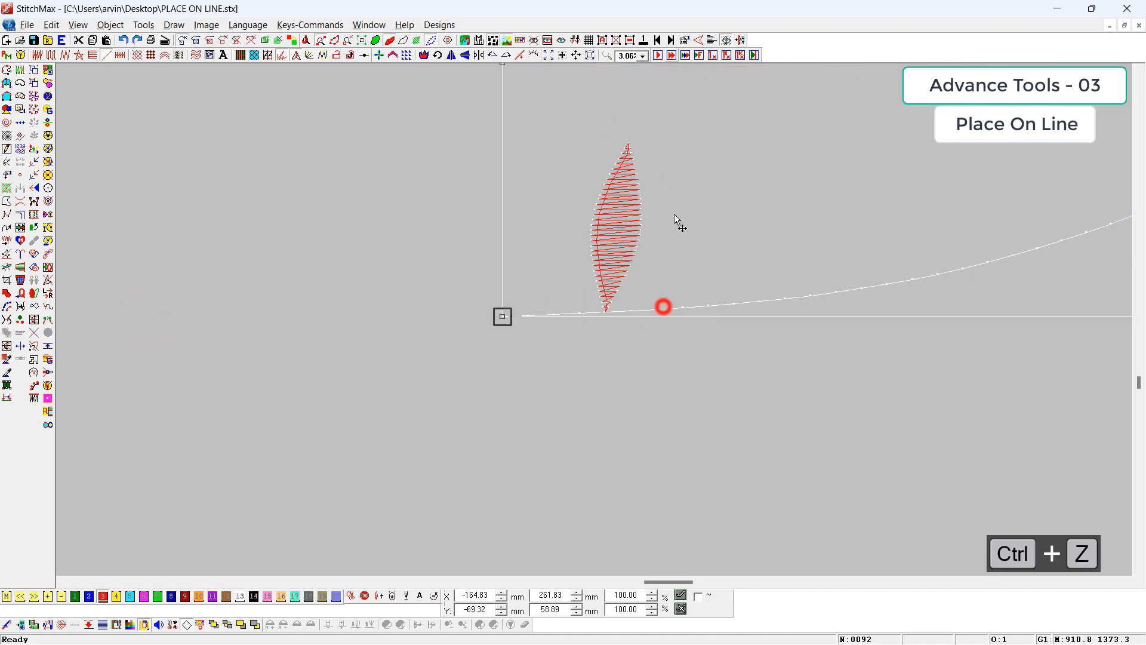
pyautogui.click(535, 57)
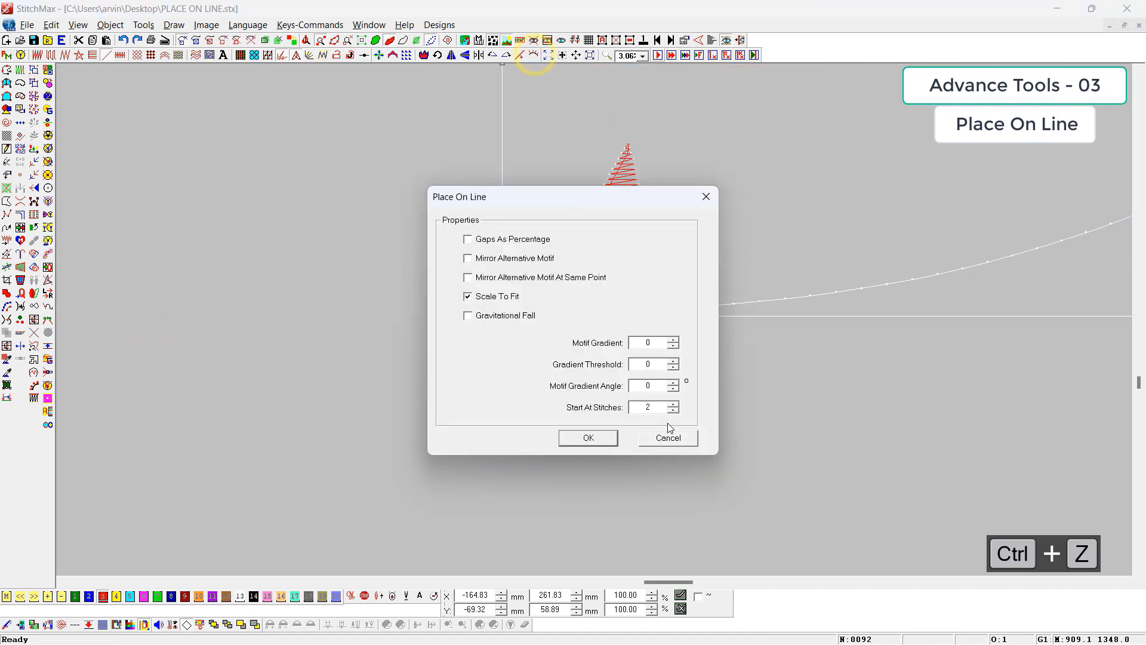
pyautogui.doubleClick(642, 407)
pyautogui.write('3')
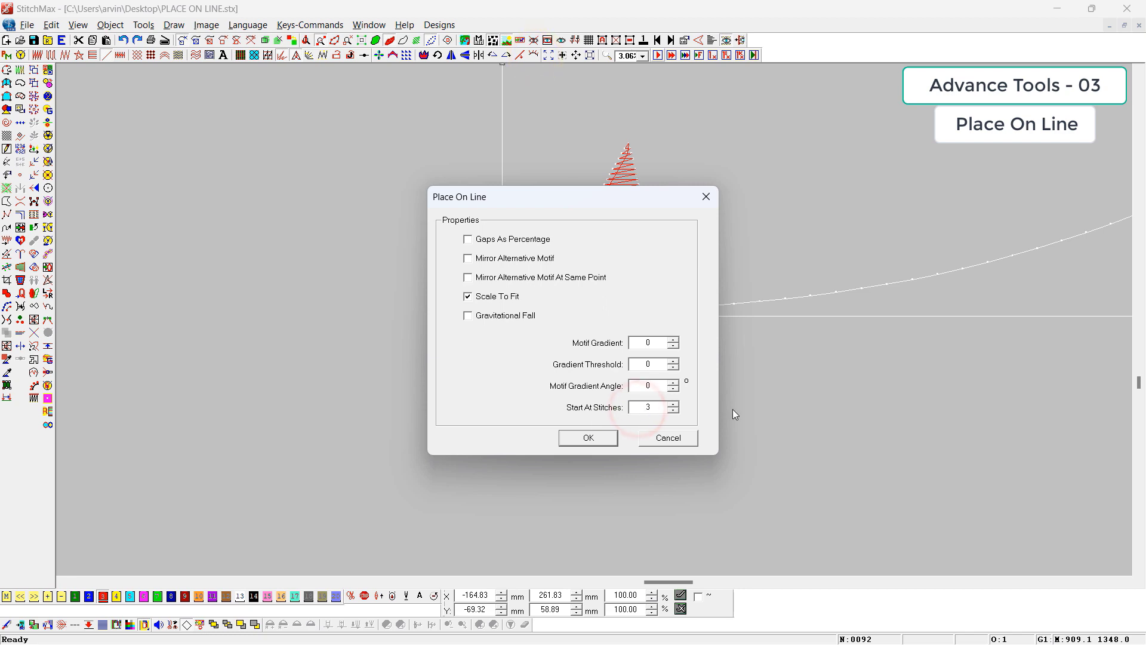
pyautogui.press('Return')
# - Place the leaf along the lower curved line and inspect the copies at both ends of the line
pyautogui.click(601, 222)
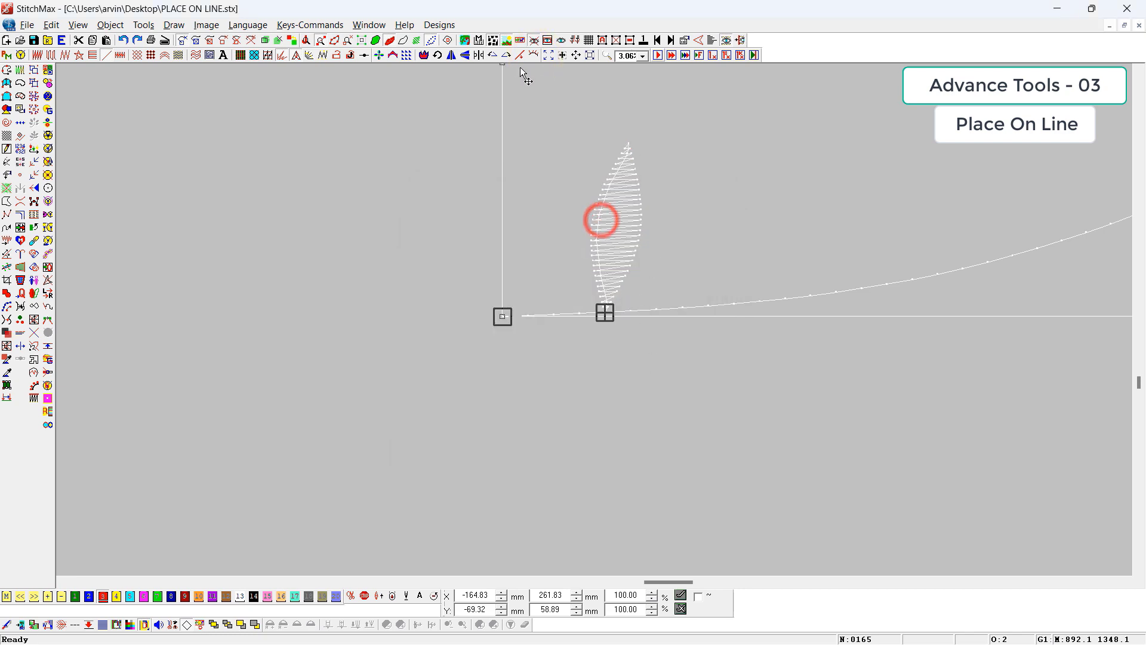
pyautogui.click(535, 54)
pyautogui.scroll(-6, 707, 282)
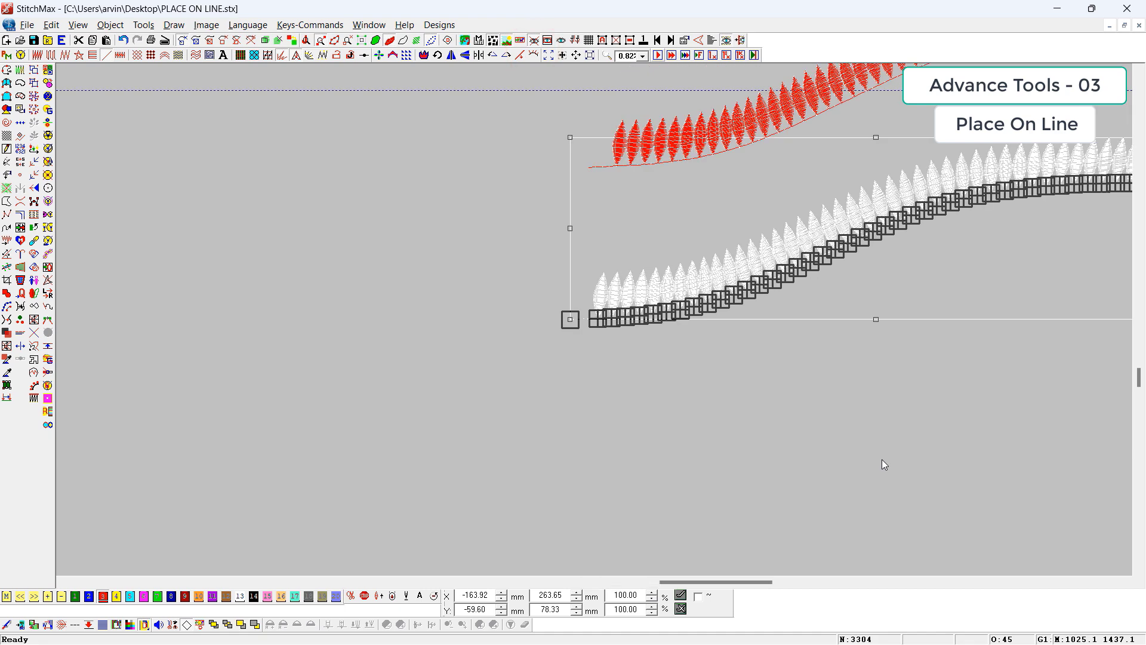
pyautogui.press('z')
pyautogui.click(993, 202)
pyautogui.click(1048, 307)
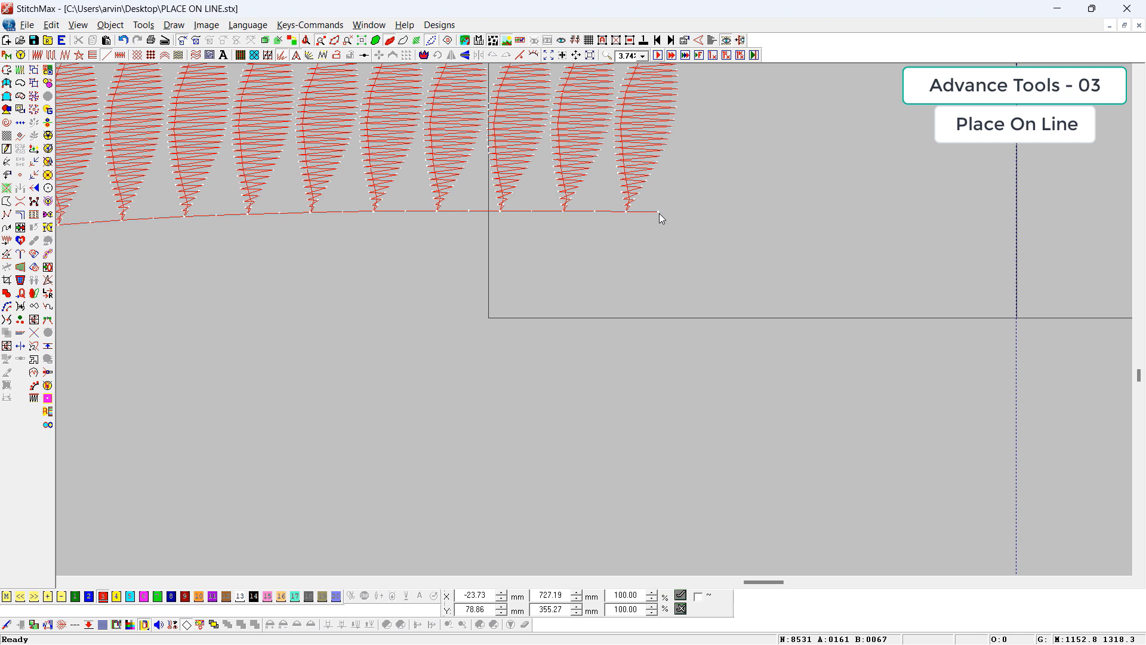
pyautogui.scroll(-5, 453, 286)
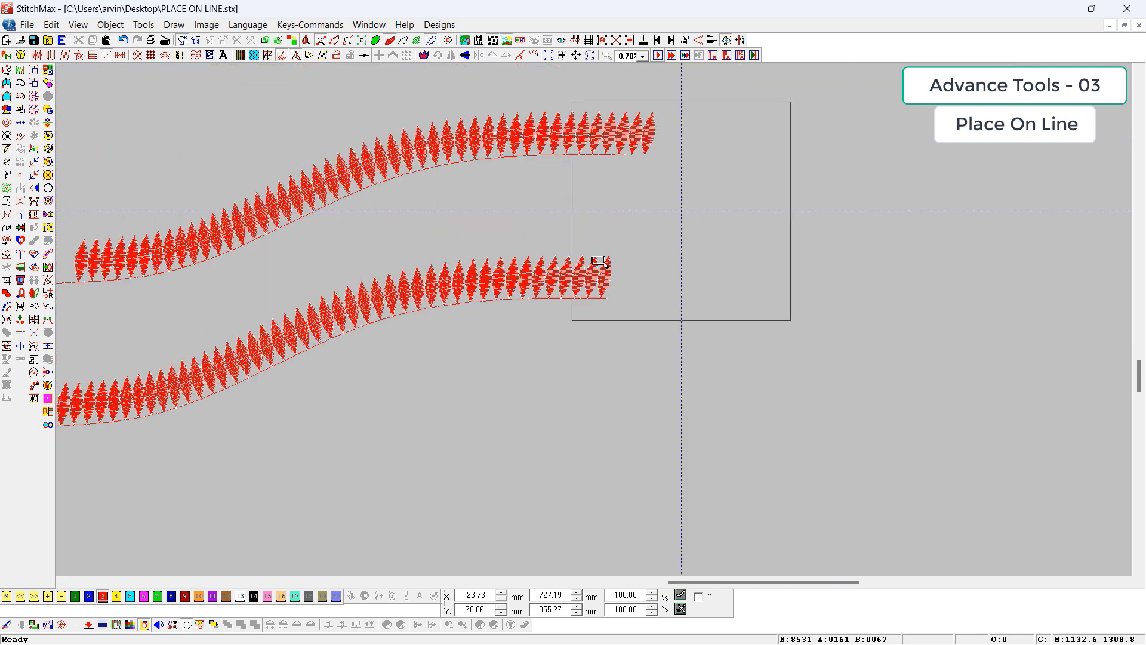
pyautogui.click(616, 240)
pyautogui.click(223, 194)
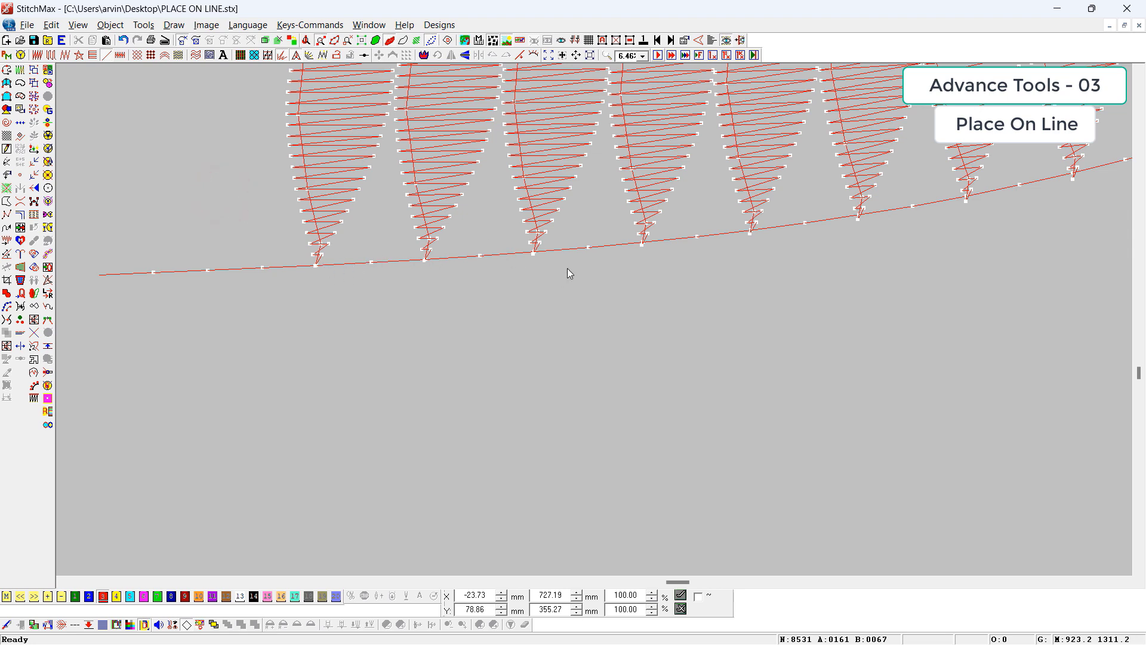
pyautogui.scroll(-6, 751, 166)
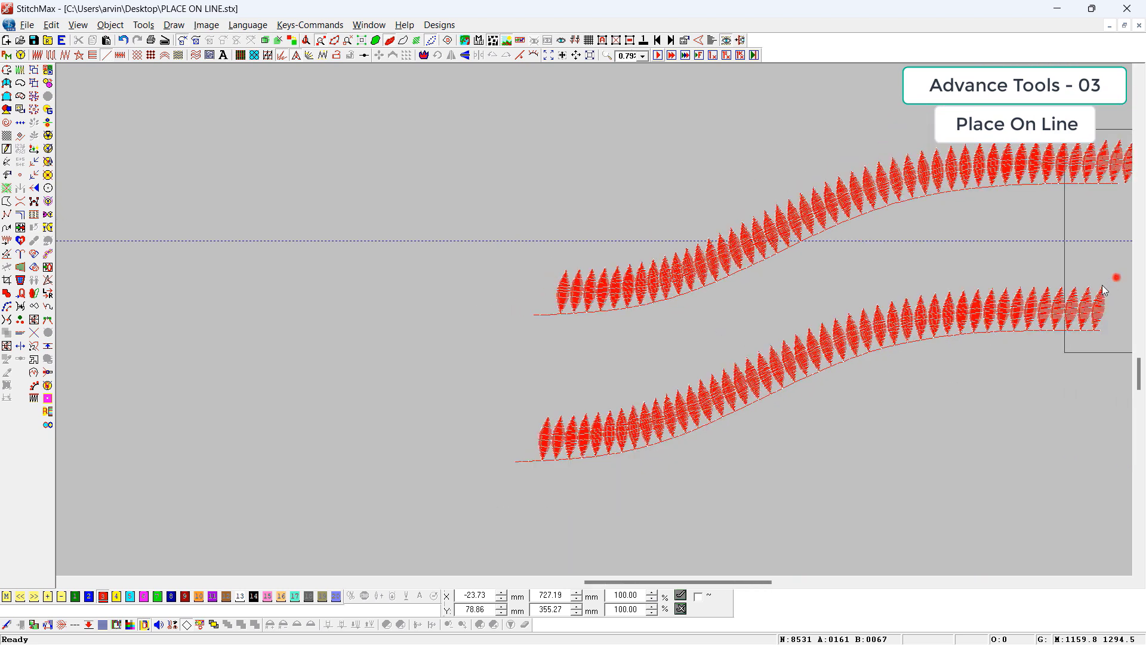
# - Remove the placed leaf copies from the lower curved line, keeping only the first leaf
pyautogui.moveTo(1105, 278); pyautogui.dragTo(851, 409)
pyautogui.press('Delete')
pyautogui.moveTo(953, 461); pyautogui.dragTo(738, 305)
pyautogui.press('Delete')
pyautogui.moveTo(831, 481); pyautogui.dragTo(596, 362)
pyautogui.press('Delete')
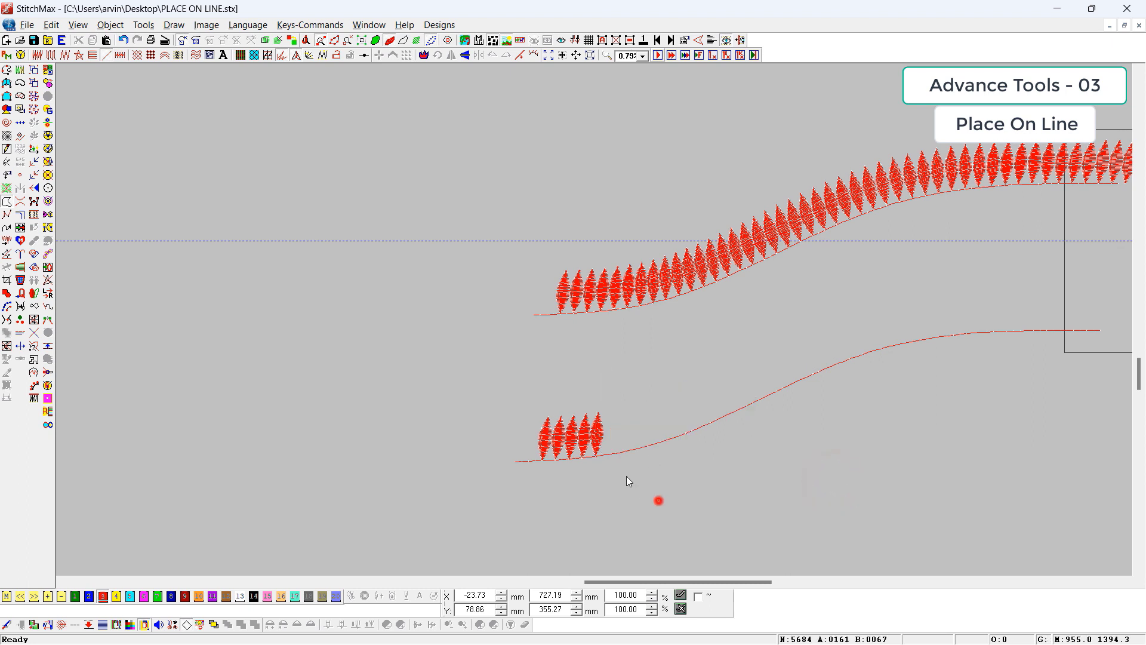
pyautogui.moveTo(659, 500); pyautogui.dragTo(518, 471)
pyautogui.press('Delete')
# - Move the remaining leaf to the first stitch point after the start of the lower curved line
pyautogui.click(549, 449)
pyautogui.press('z')
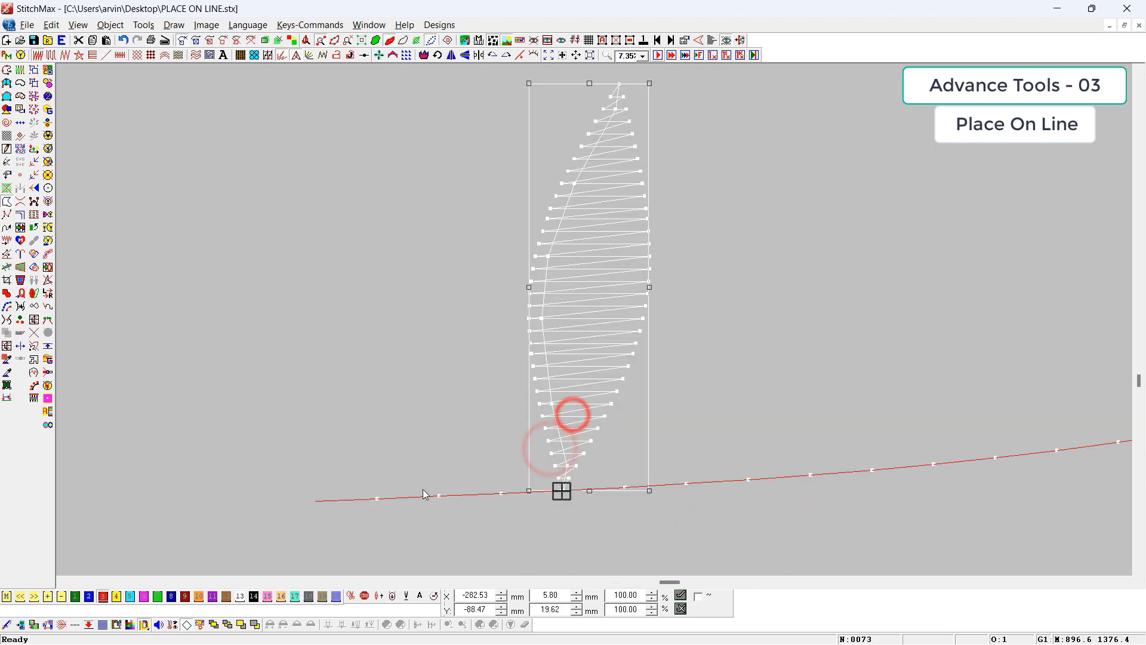
pyautogui.click(376, 497)
pyautogui.hotkey('ctrl', 'v')
pyautogui.scroll(-1, 717, 543)
# - Edit the lower curved line's Start At Stitches value in the Place On Line options
pyautogui.moveTo(718, 544); pyautogui.dragTo(701, 412)
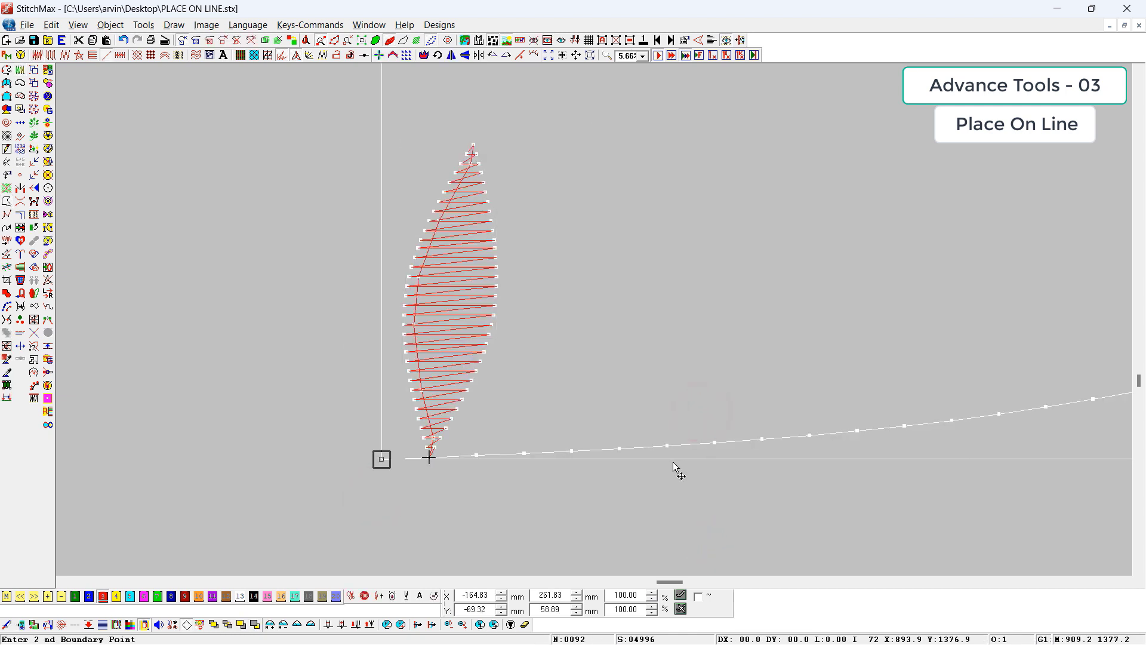
pyautogui.hotkey('shift', 'alt', 'F2')
pyautogui.click(645, 407)
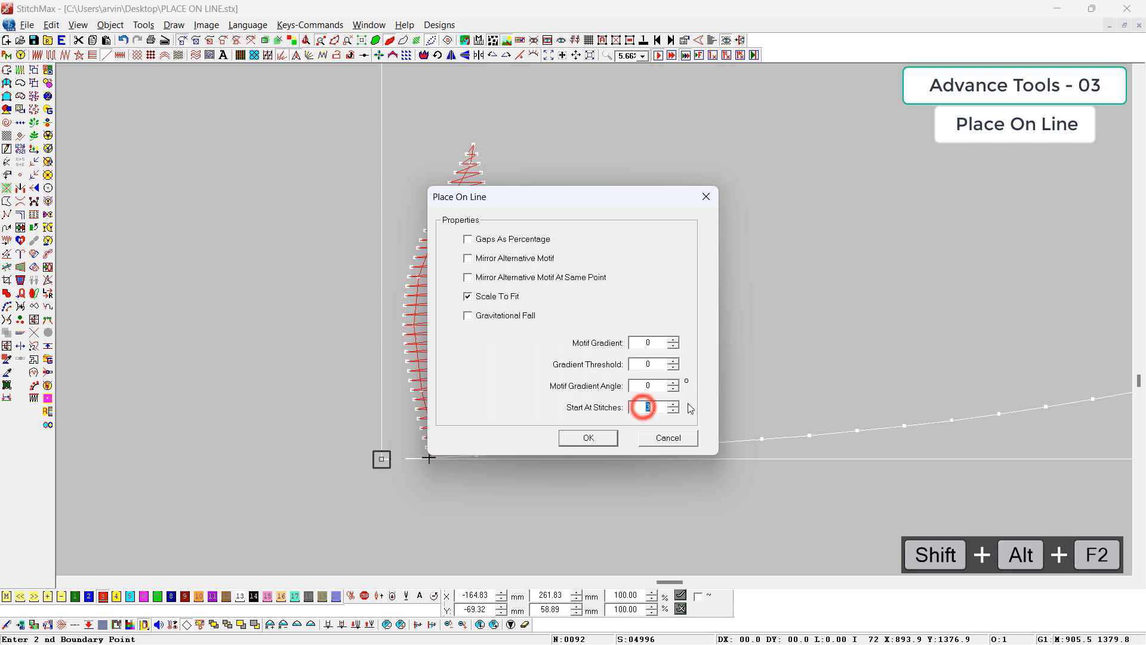
pyautogui.press('Return')
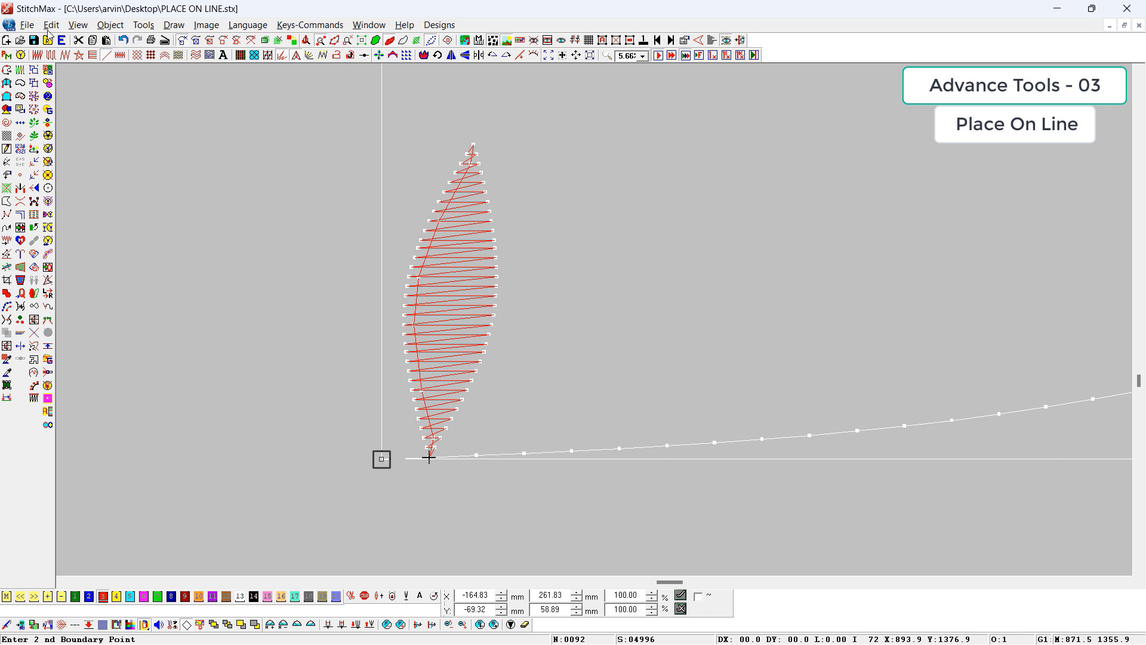
# - Name the lower curved line "-0"
pyautogui.click(108, 26)
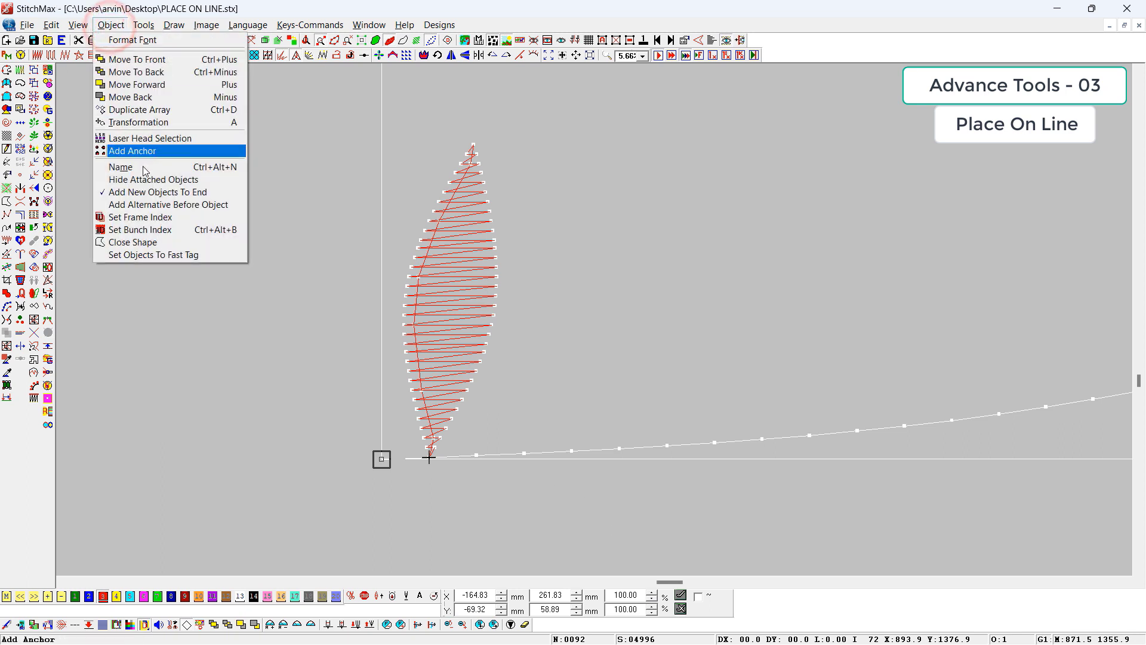
pyautogui.moveTo(79, 25)
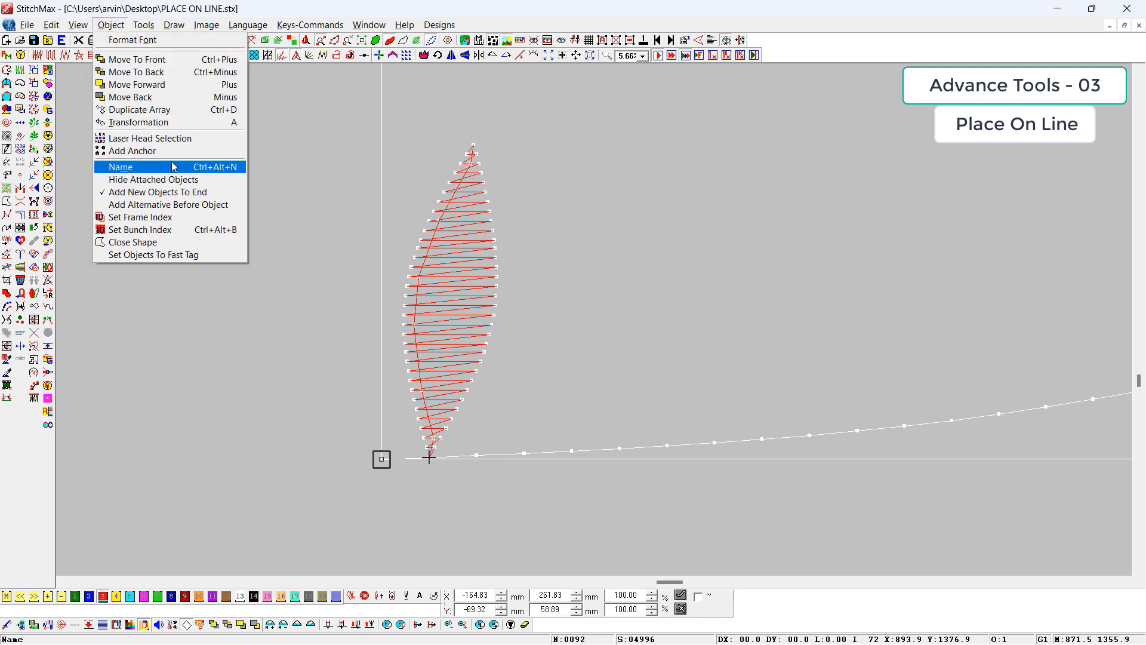
pyautogui.click(172, 163)
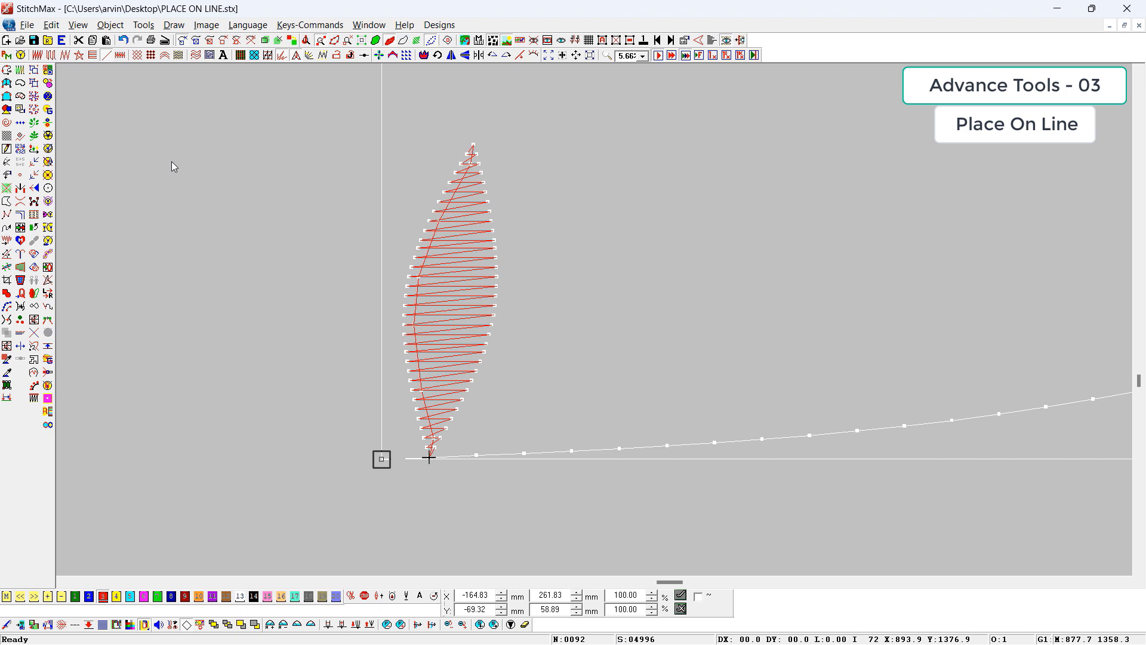
pyautogui.hotkey('ctrl', 'alt', 'n')
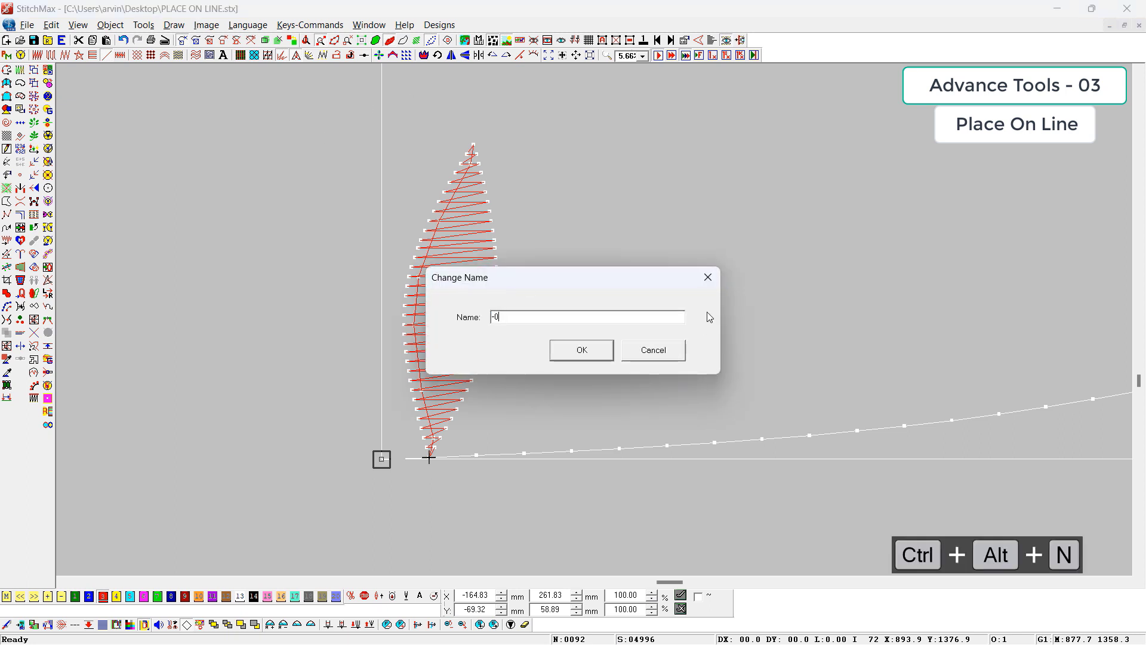
pyautogui.press('Return')
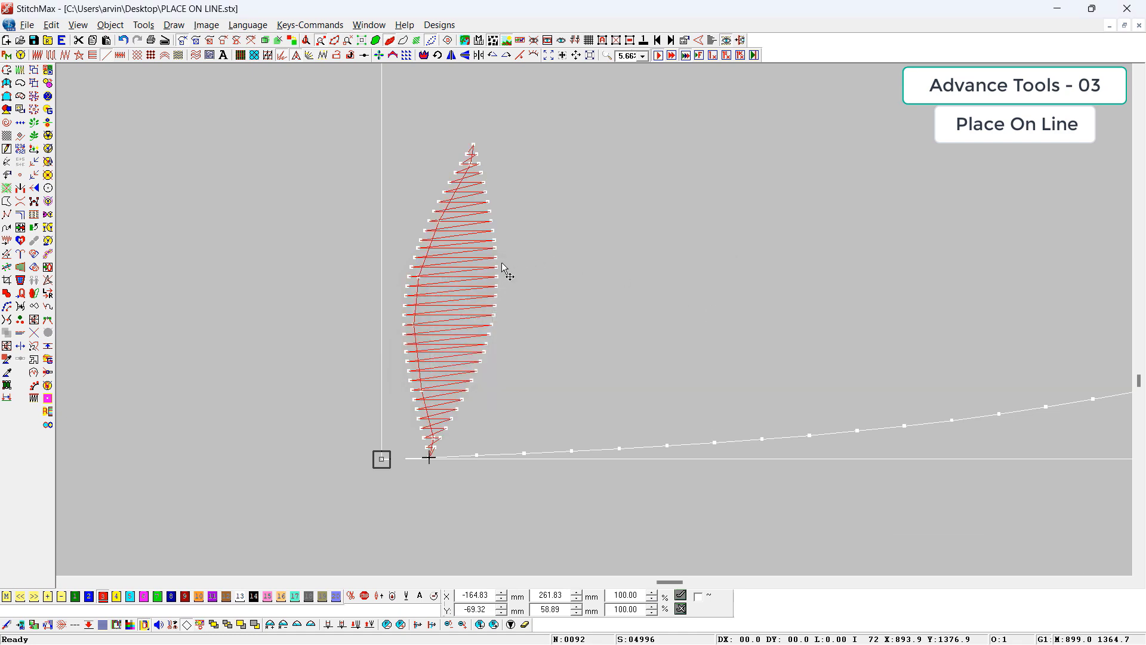
# - Place the leaf along the line named "-0" and inspect the copies near the line's start
pyautogui.click(475, 251)
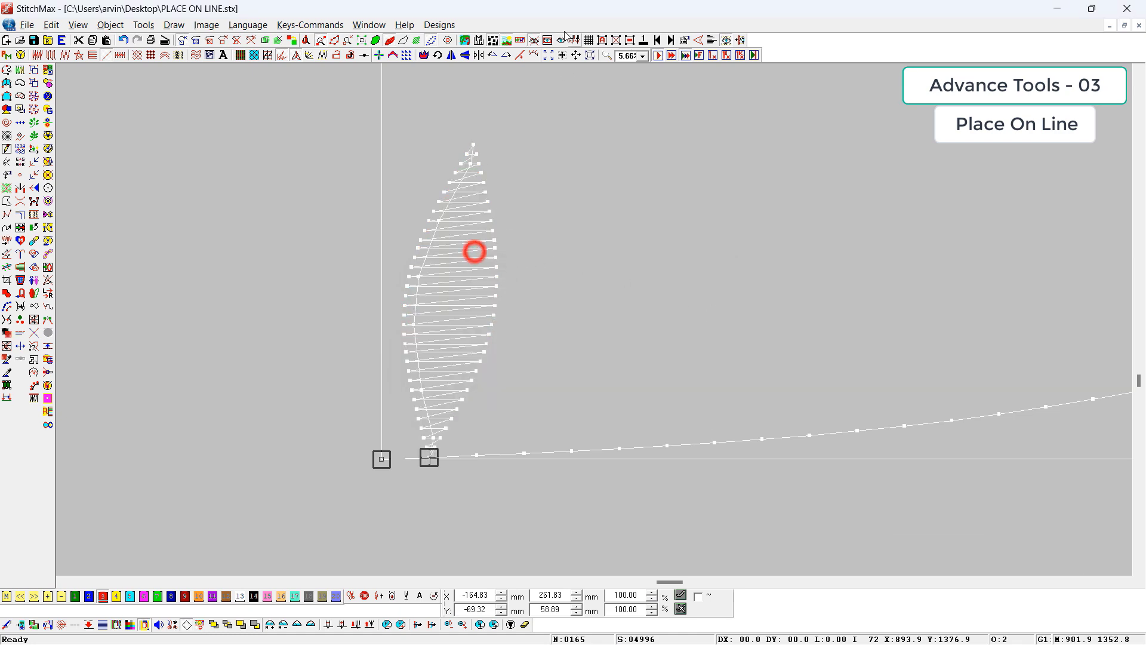
pyautogui.click(532, 53)
pyautogui.click(447, 538)
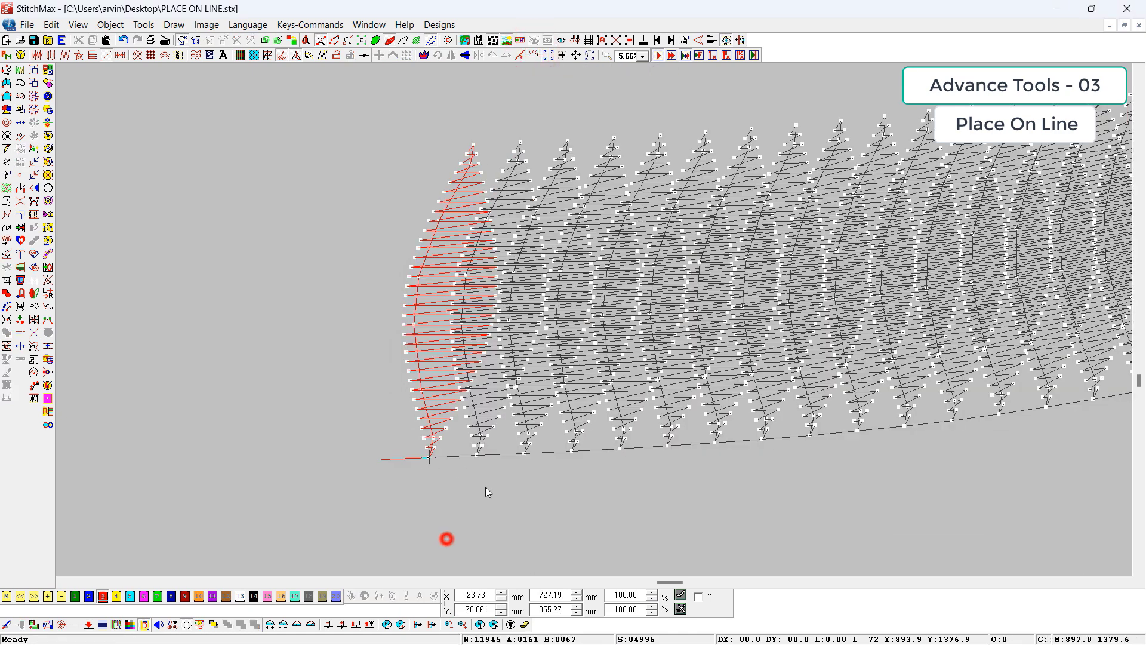
pyautogui.moveTo(447, 373); pyautogui.dragTo(553, 522)
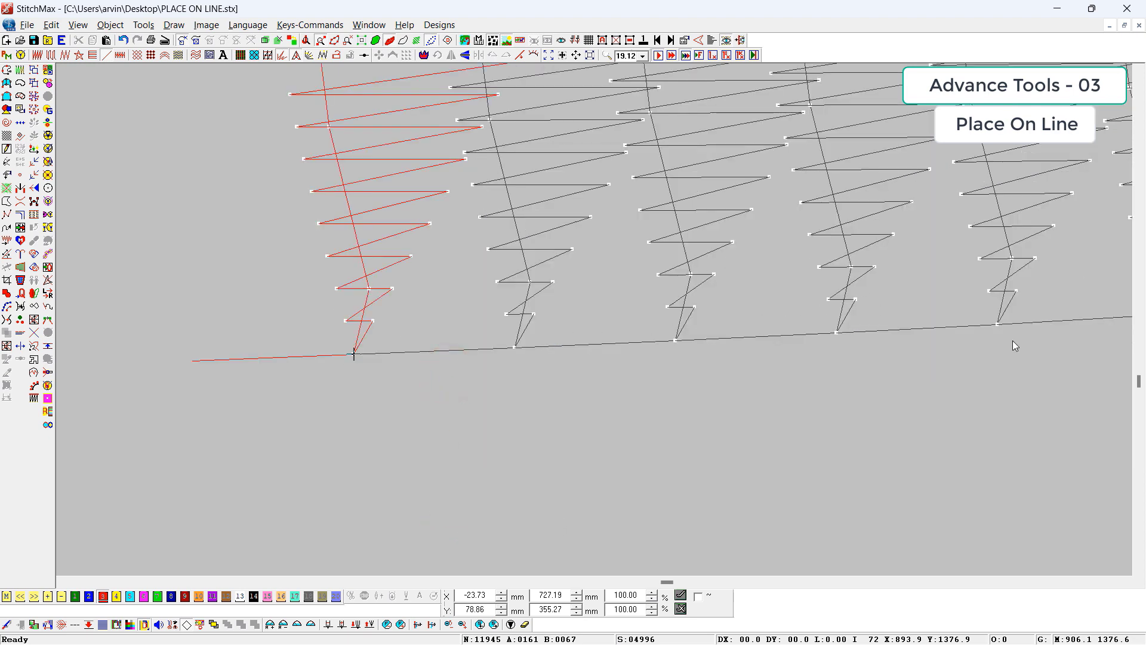
# - Undo the last leaf placement and give the lower curved line a new name starting with a hyphen
pyautogui.hotkey('ctrl', 'z')
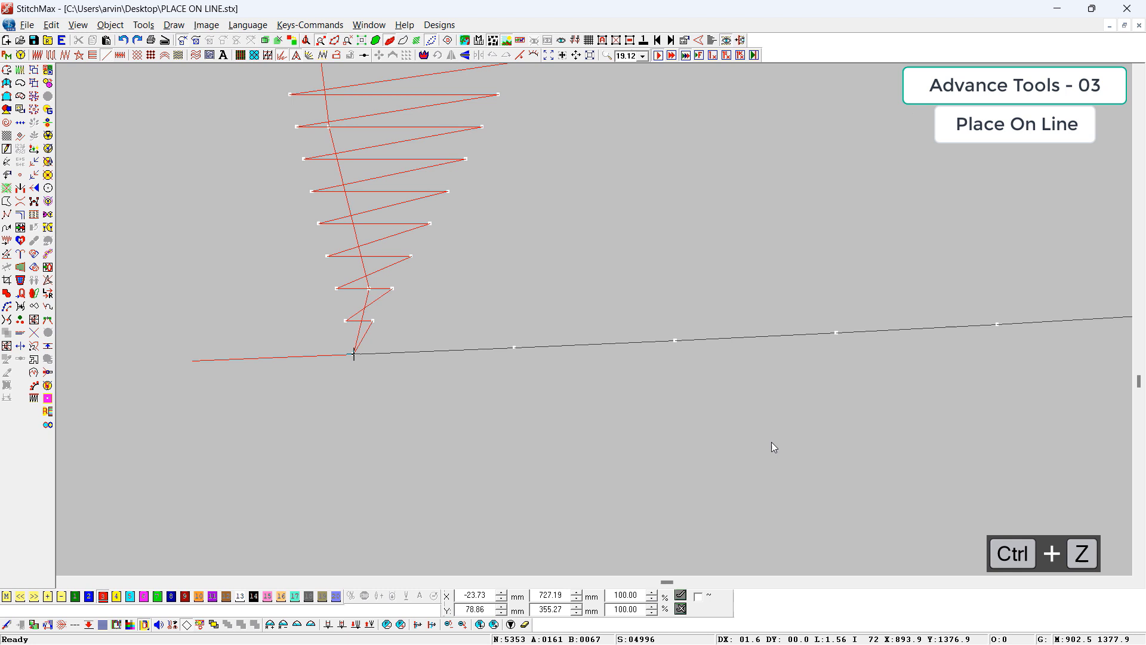
pyautogui.click(690, 300)
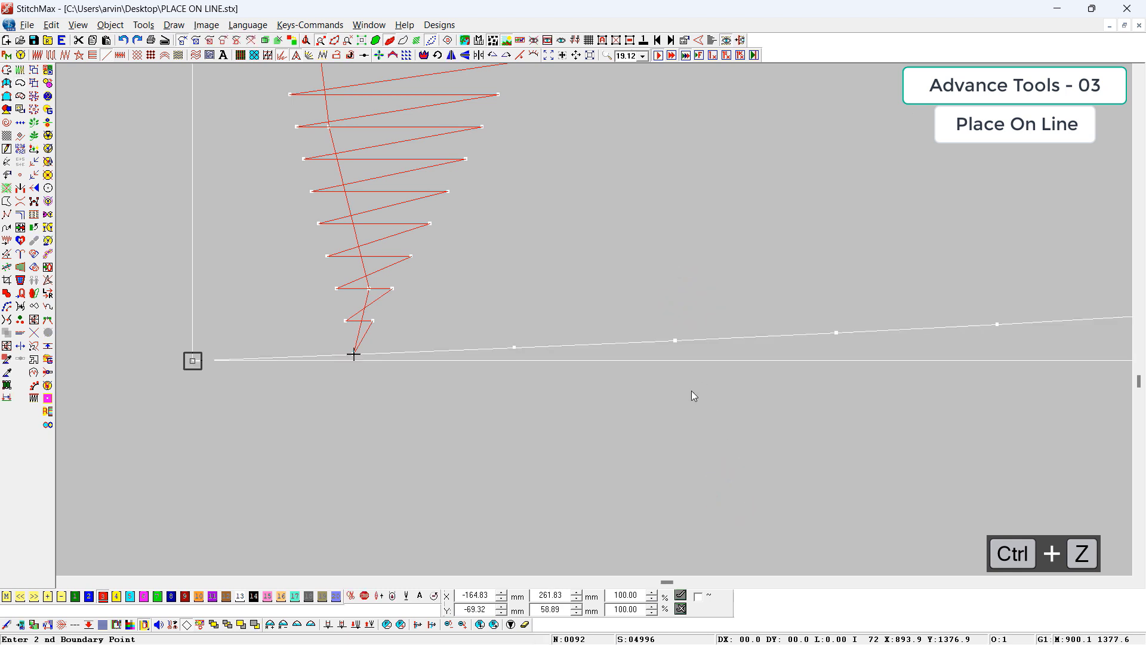
pyautogui.hotkey('ctrl', 'alt', 'n')
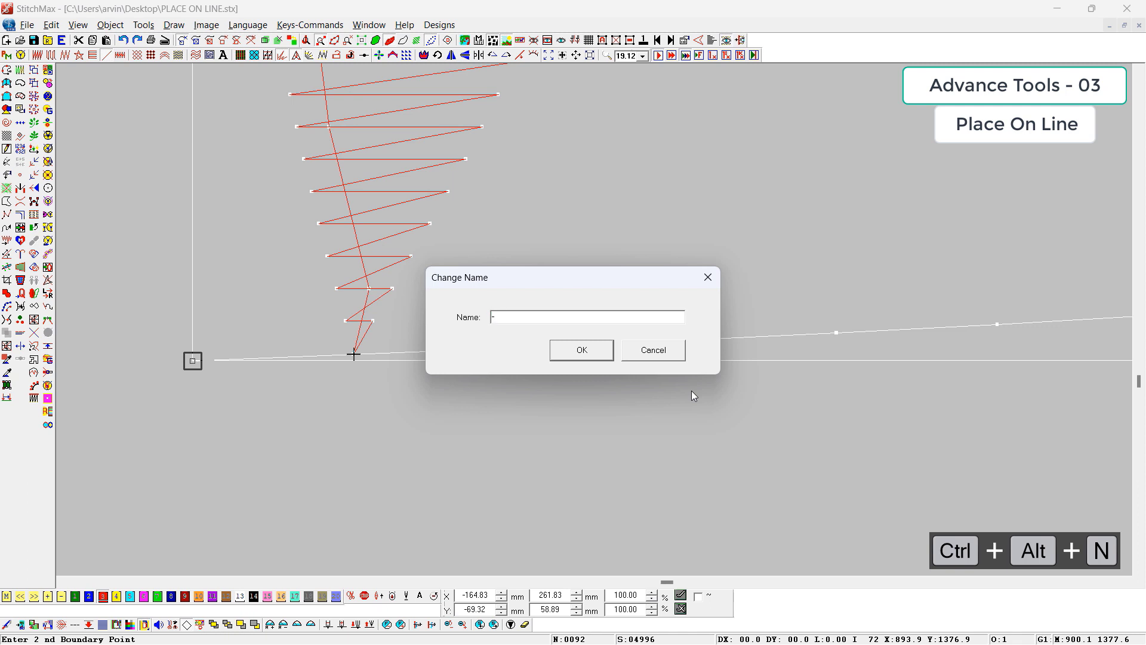
pyautogui.click(582, 350)
# - Place the leaf along the renamed curved line and check the spacing of the copies against the stitch points
pyautogui.click(392, 243)
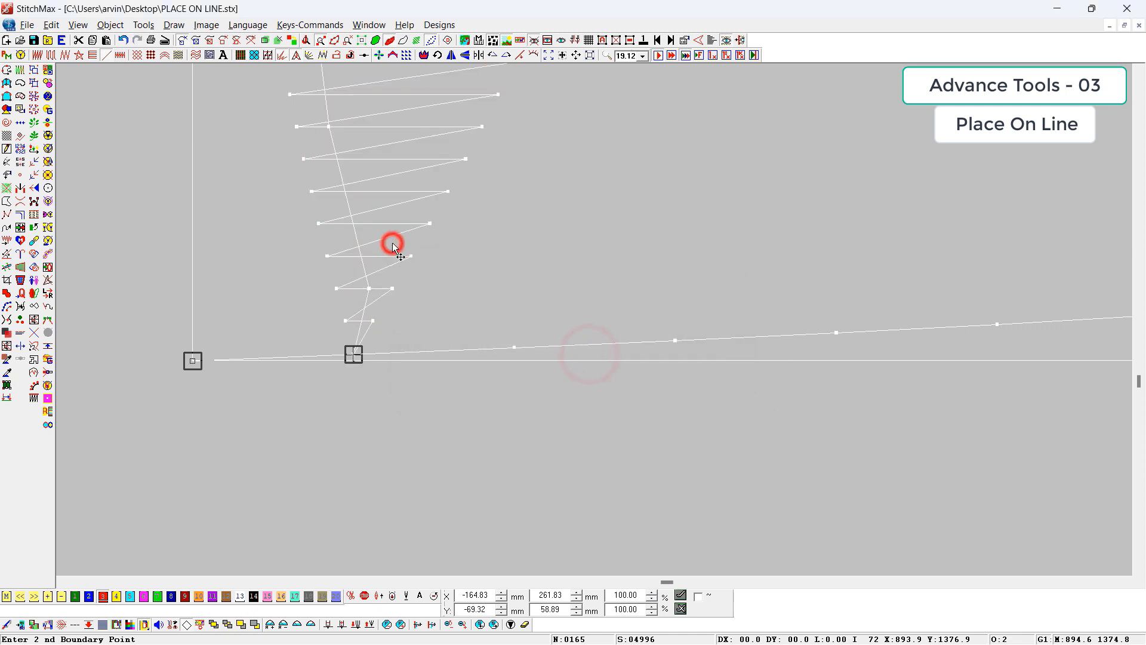
pyautogui.hotkey('alt', 'F2')
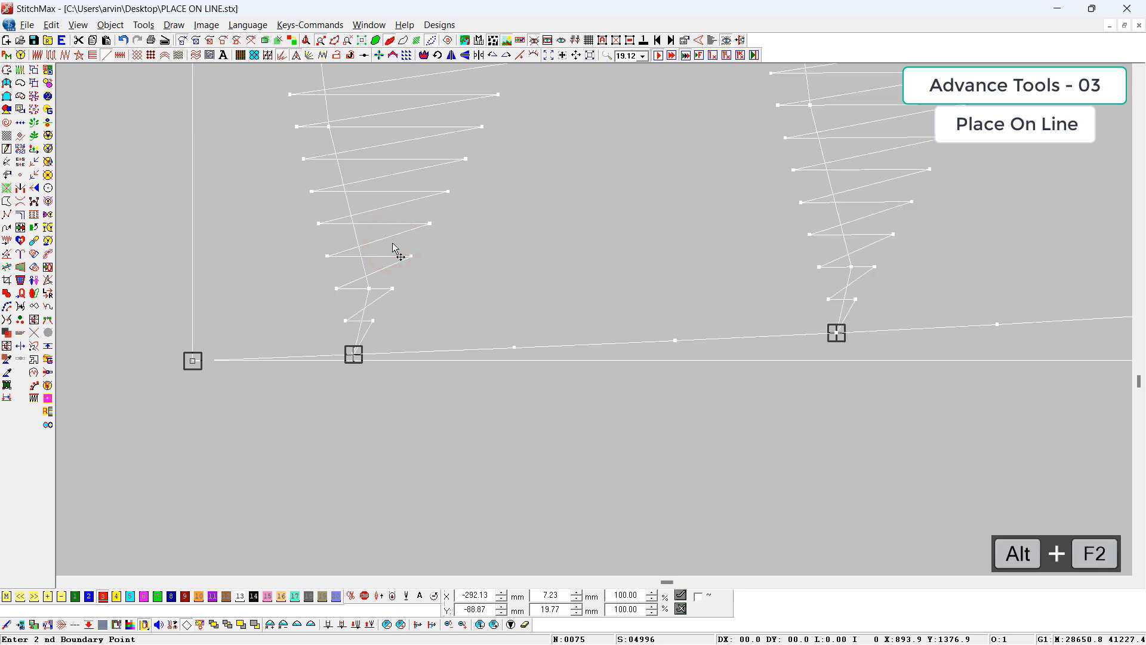
pyautogui.scroll(-2, 787, 349)
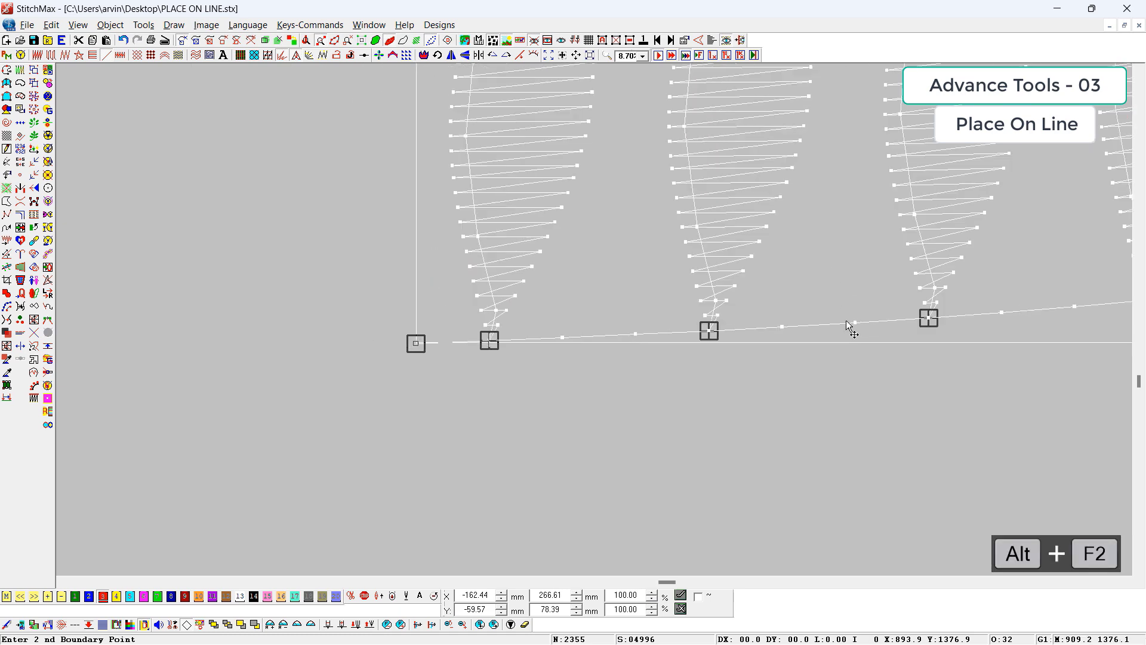
# - Undo the last leaf placement and change the hyphen-prefixed number in the lower curved line's name
pyautogui.click(820, 433)
pyautogui.hotkey('ctrl', 'z')
pyautogui.click(690, 298)
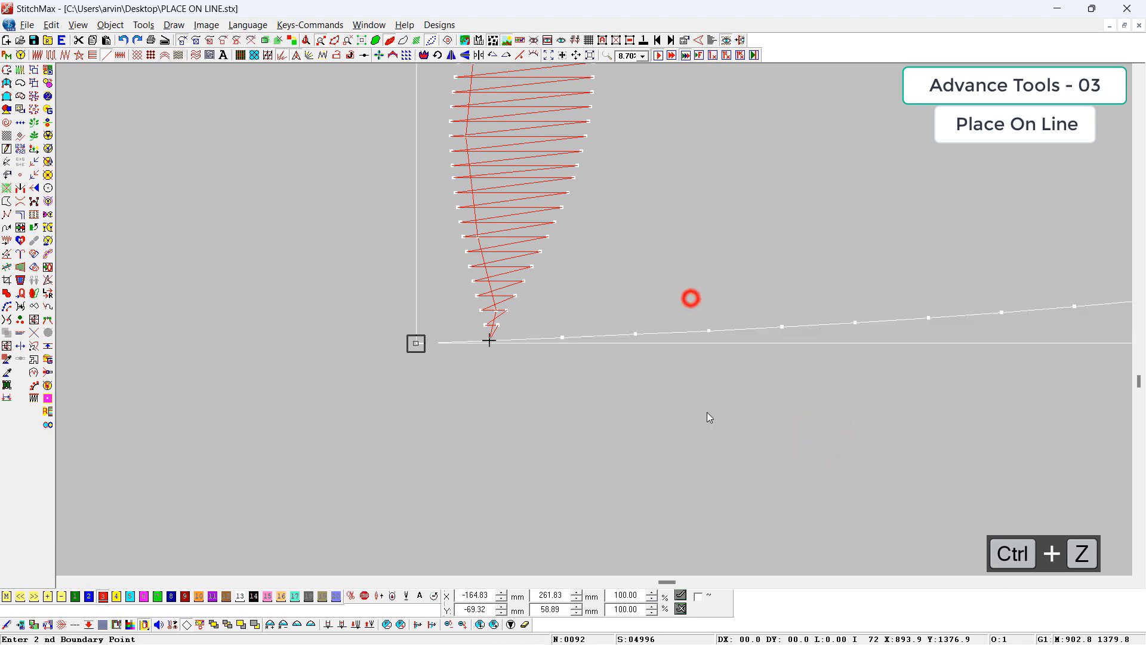
pyautogui.hotkey('ctrl', 'alt', 'n')
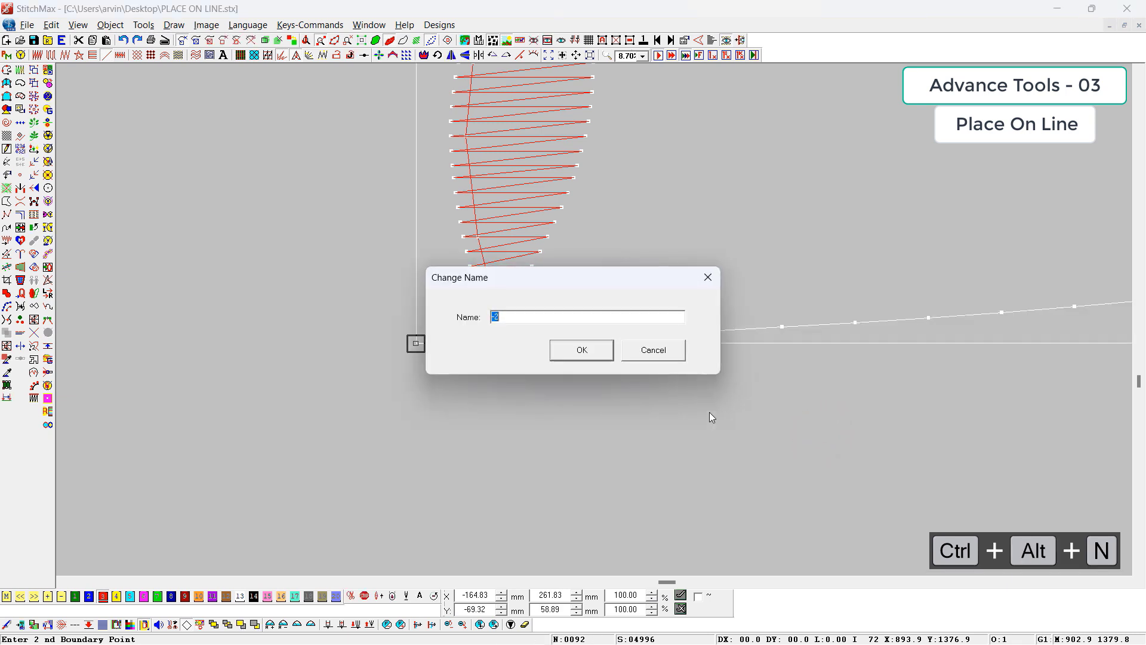
pyautogui.write('-1')
pyautogui.press('Return')
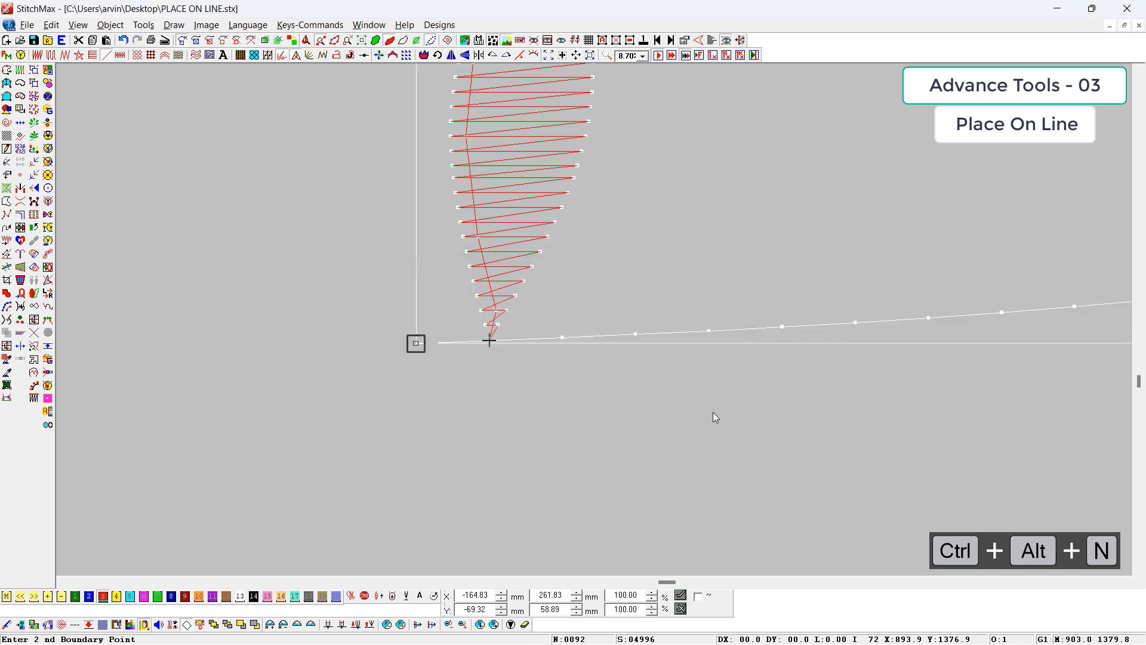
# - Place the leaf along the newly named curved line and check the stitch spacing between the copies
pyautogui.keyDown('ctrl'); pyautogui.click(497, 233); pyautogui.keyUp('ctrl')
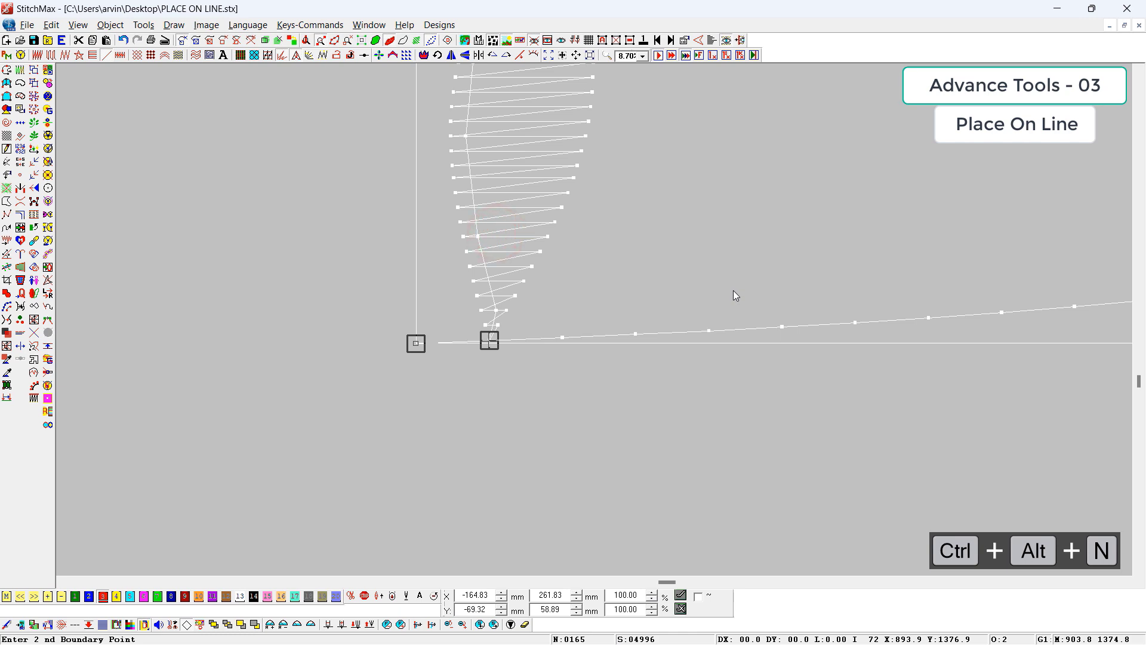
pyautogui.hotkey('alt', 'F2')
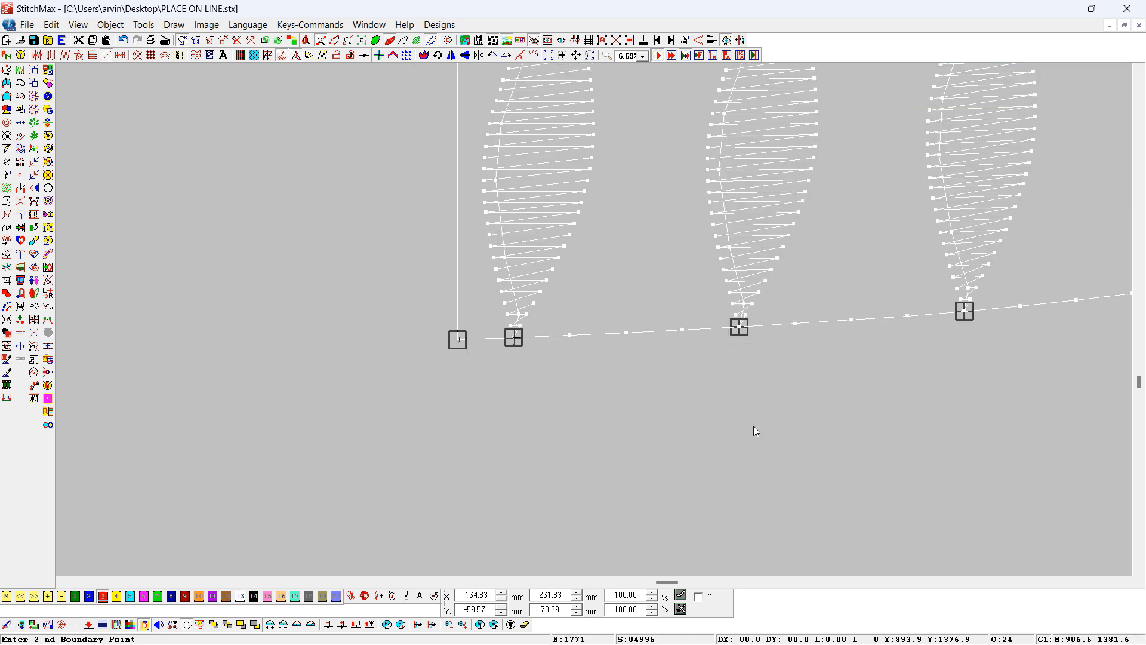
pyautogui.click(764, 429)
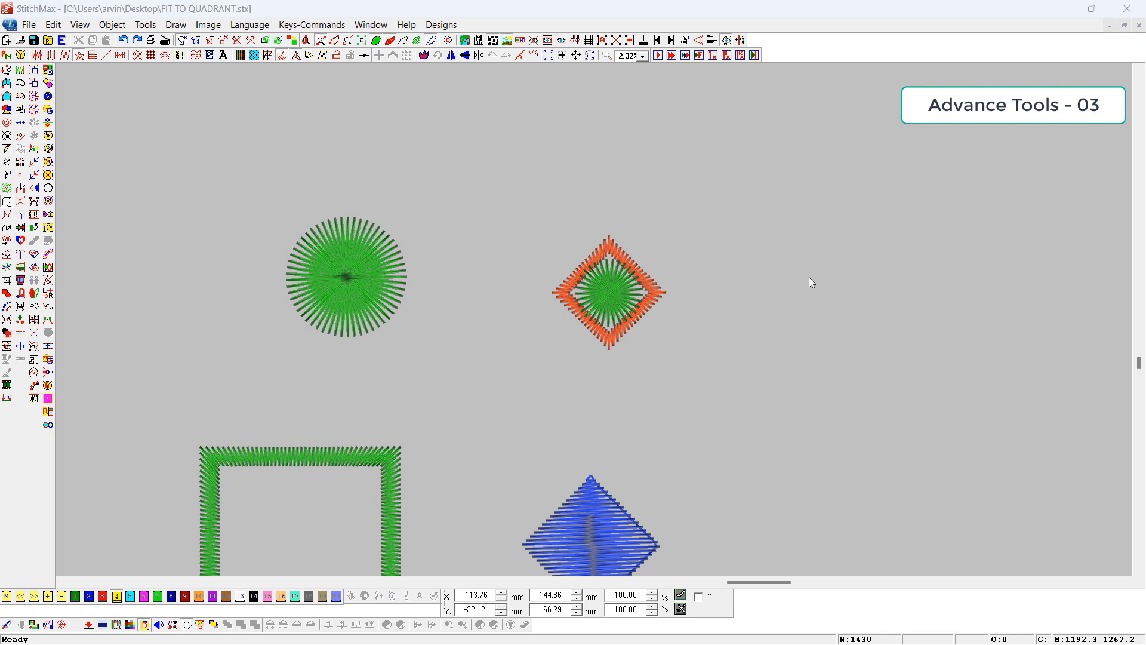
# - Delete the green circle inside the orange diamond outline in the FIT TO QUADRANT design
pyautogui.click(591, 290)
pyautogui.press('Delete')
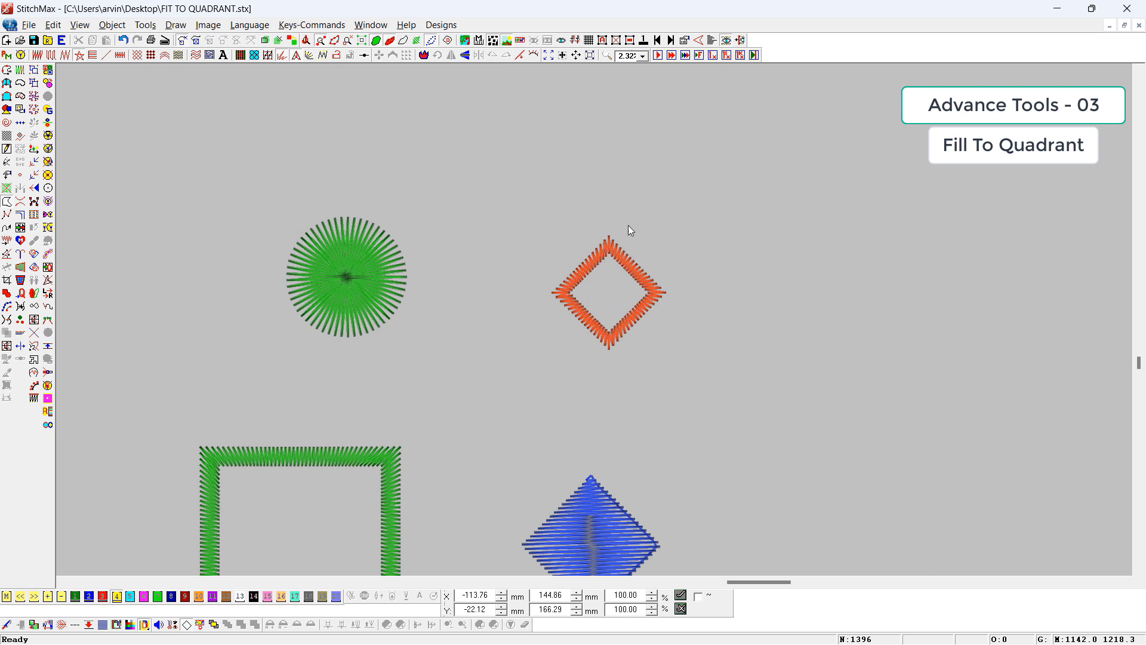
pyautogui.click(584, 293)
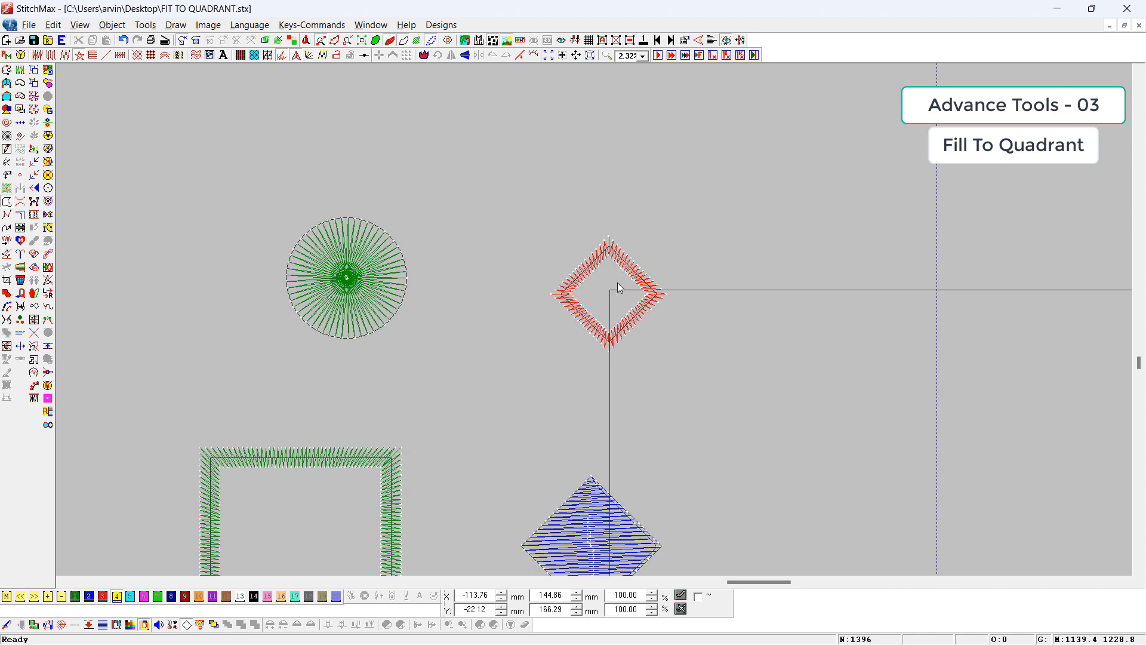
# - Convert the red diamond outline beside the green circle to a polygon
pyautogui.moveTo(544, 231); pyautogui.dragTo(730, 388)
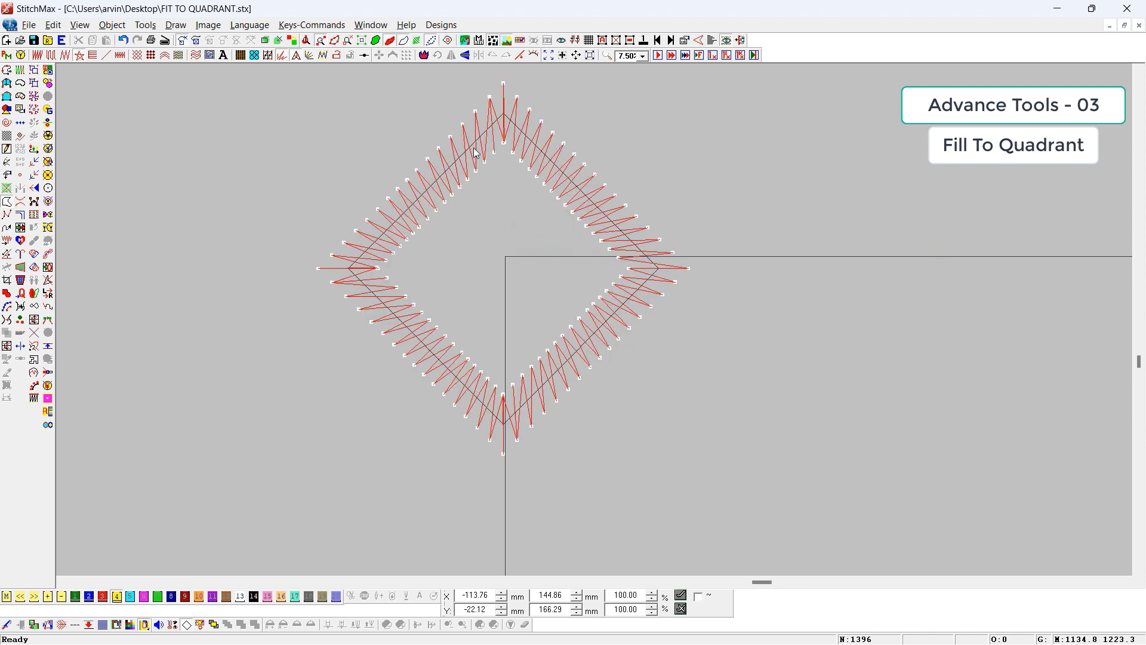
pyautogui.scroll(-2, 606, 306)
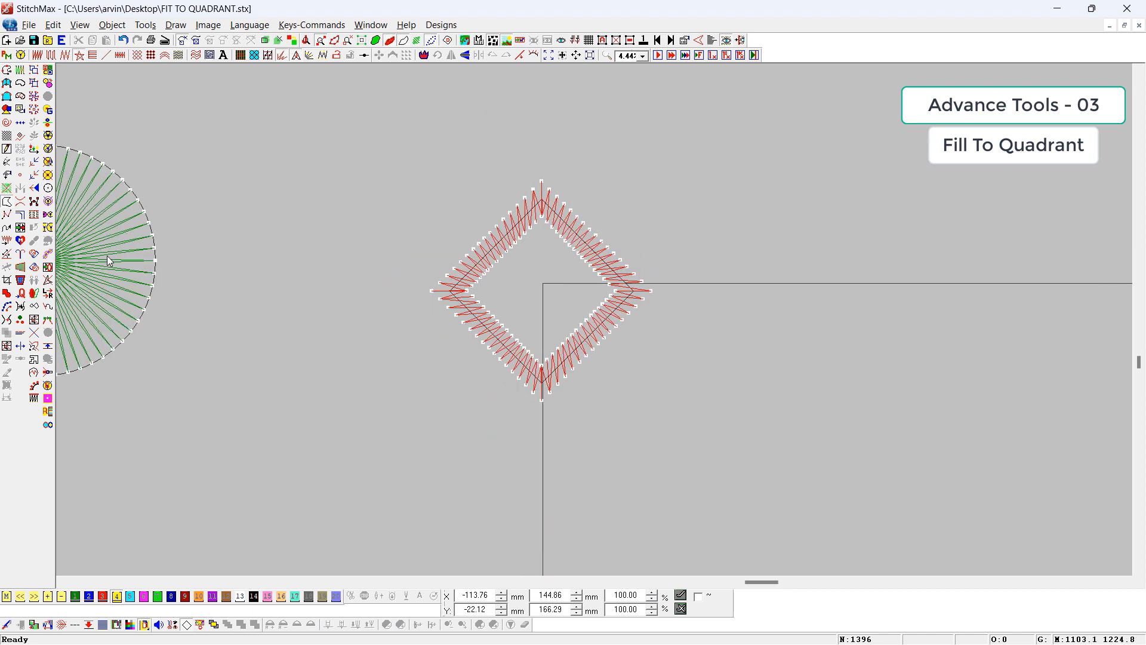
pyautogui.click(121, 254)
pyautogui.scroll(-1, 593, 324)
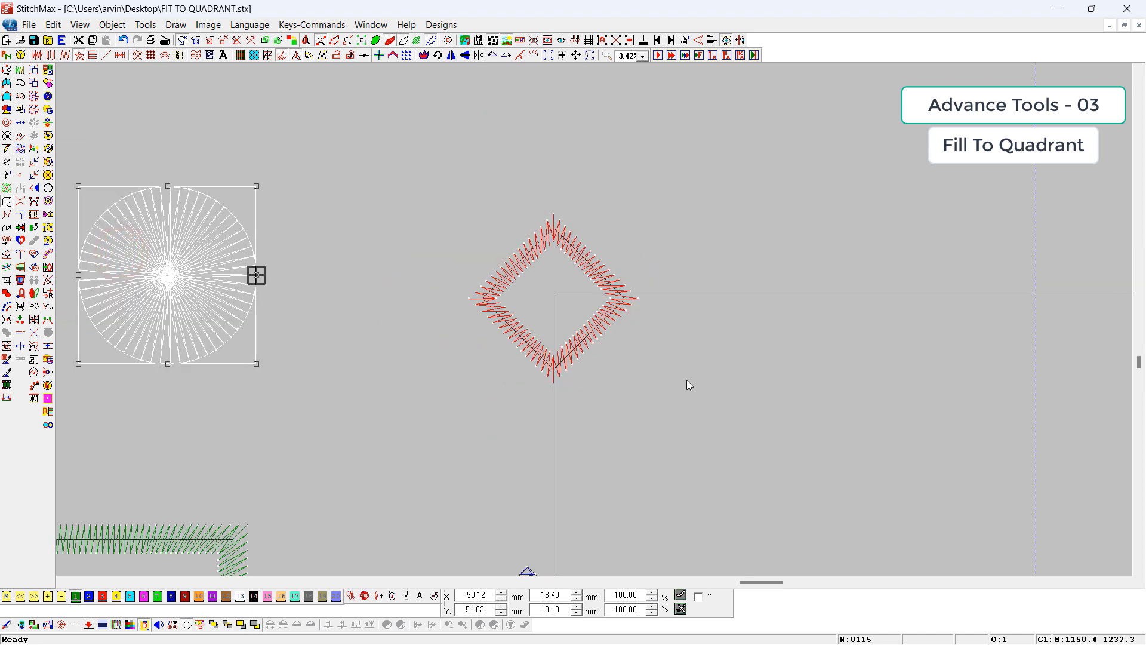
pyautogui.click(522, 438)
pyautogui.scroll(-2, 522, 437)
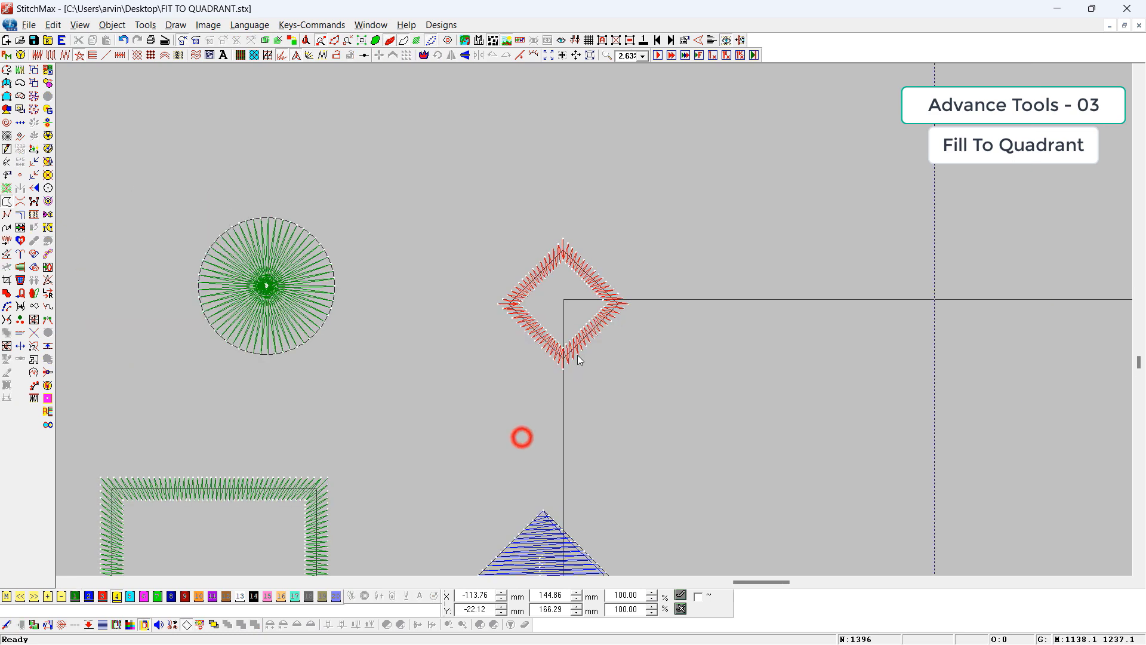
pyautogui.click(556, 326)
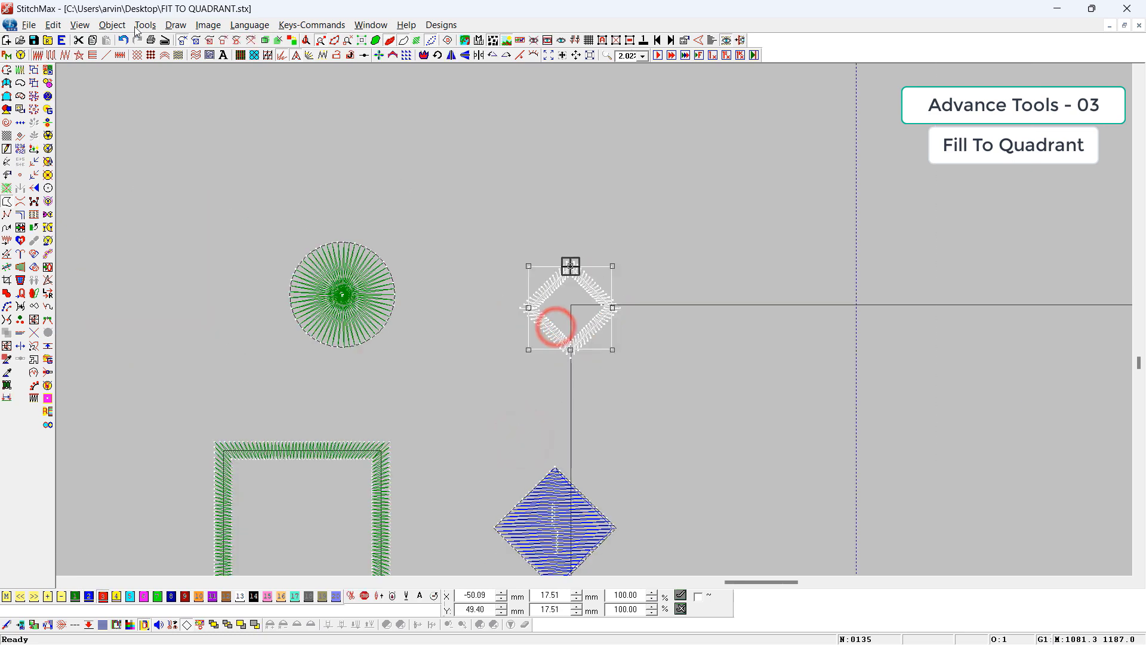
pyautogui.click(112, 25)
pyautogui.moveTo(145, 25)
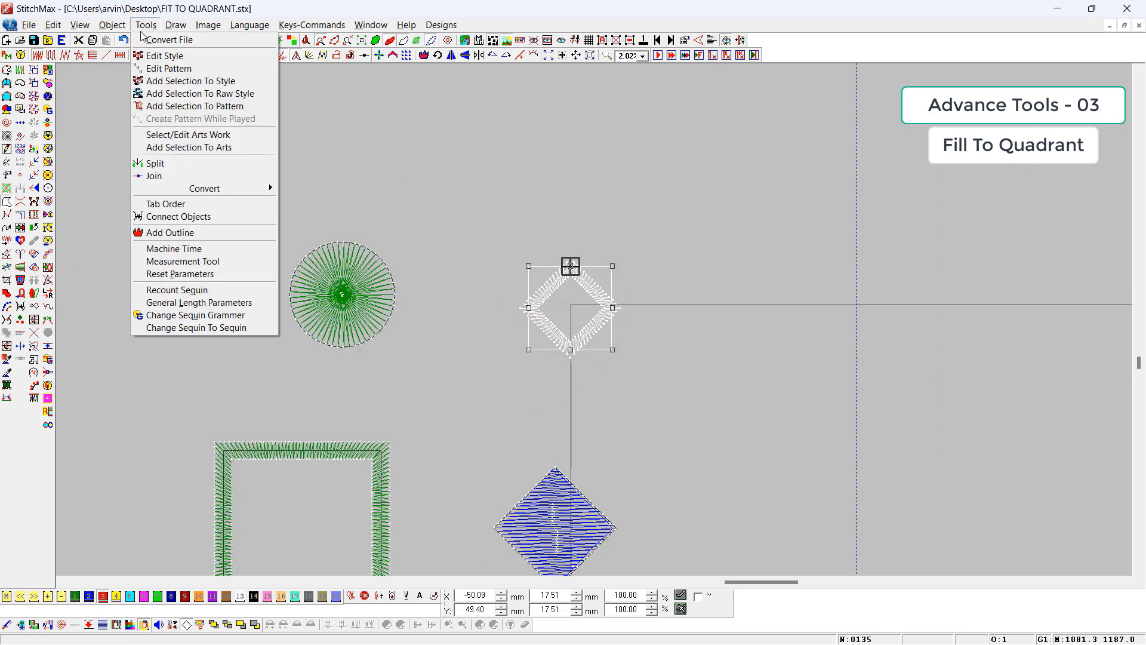
pyautogui.click(216, 191)
pyautogui.click(365, 189)
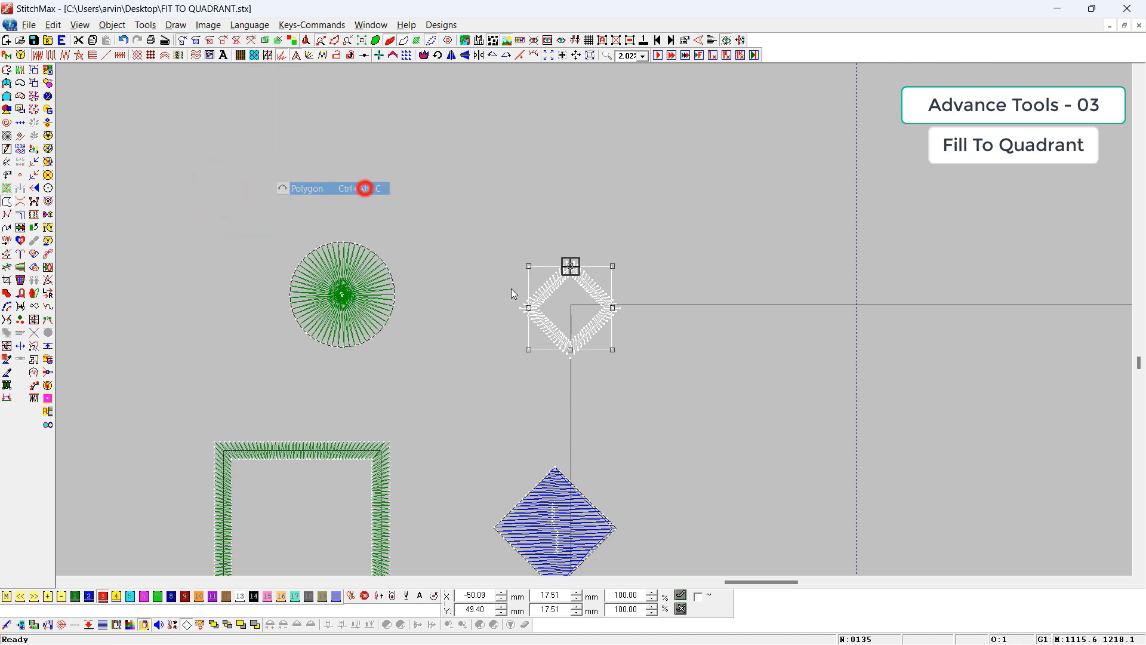
pyautogui.click(724, 366)
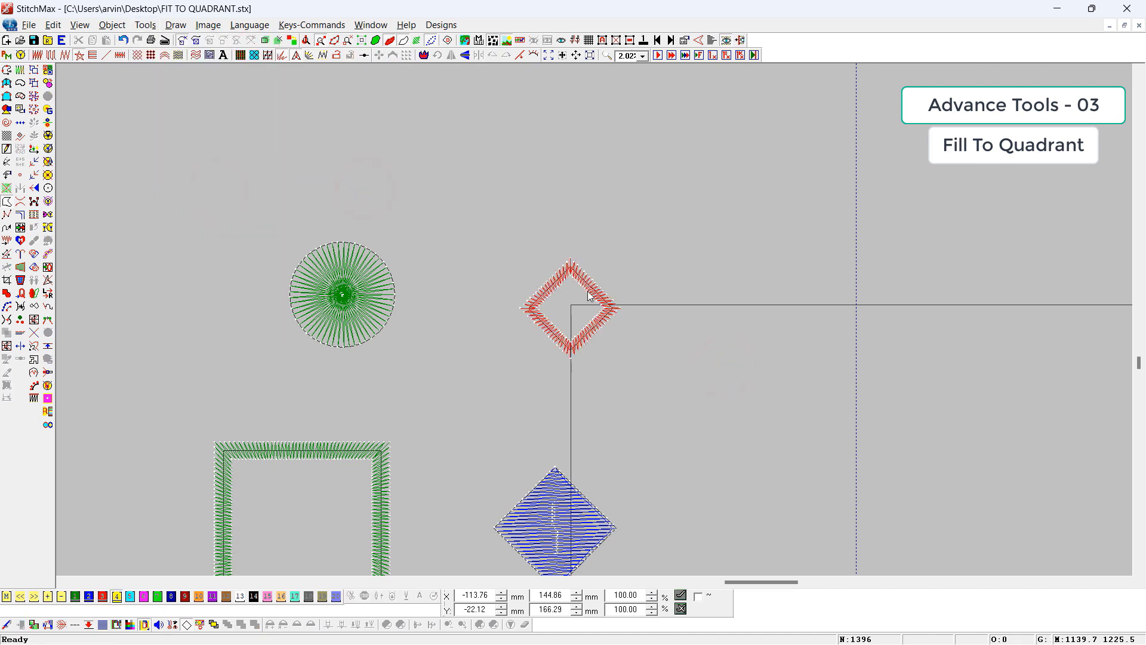
# - Preview the green circle and the diamond as realistic stitches on different background colours, and return to the stitch-line view
pyautogui.press('t')
pyautogui.press('z')
pyautogui.moveTo(661, 196); pyautogui.dragTo(262, 398)
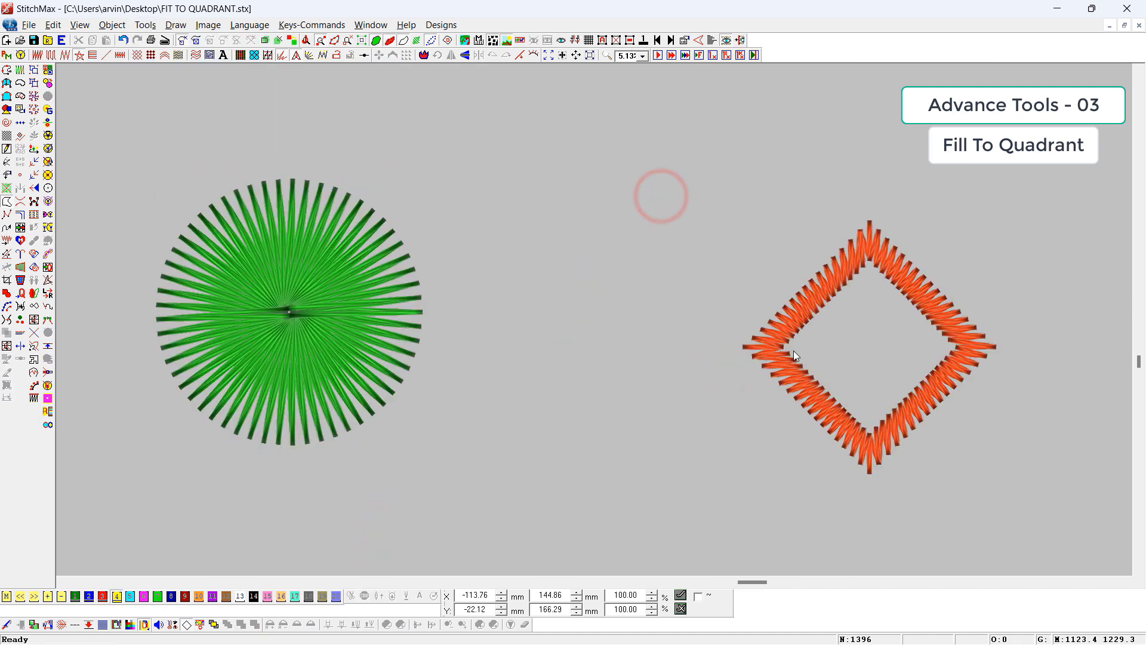
pyautogui.press('b')
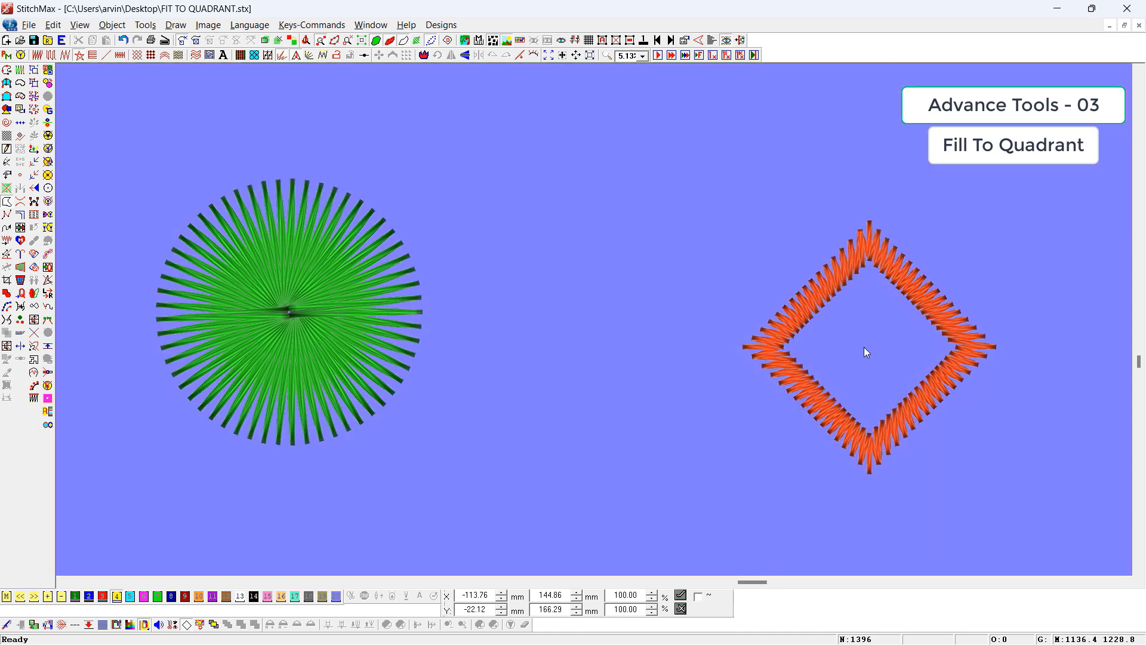
pyautogui.press('b')
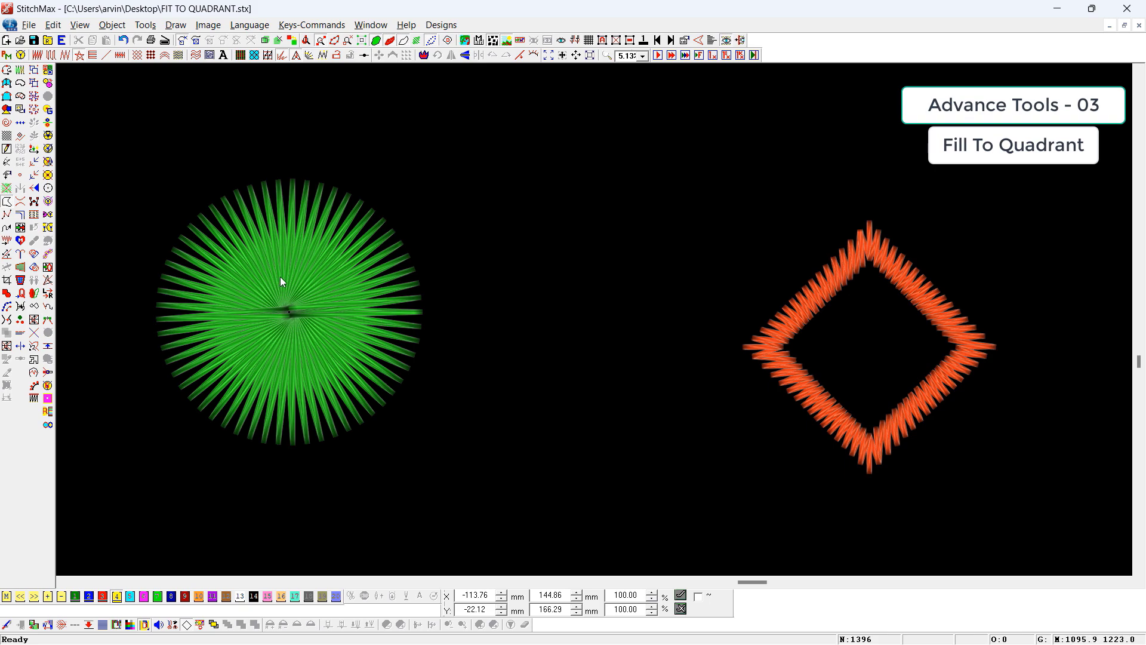
pyautogui.scroll(-2, 383, 351)
pyautogui.press('t')
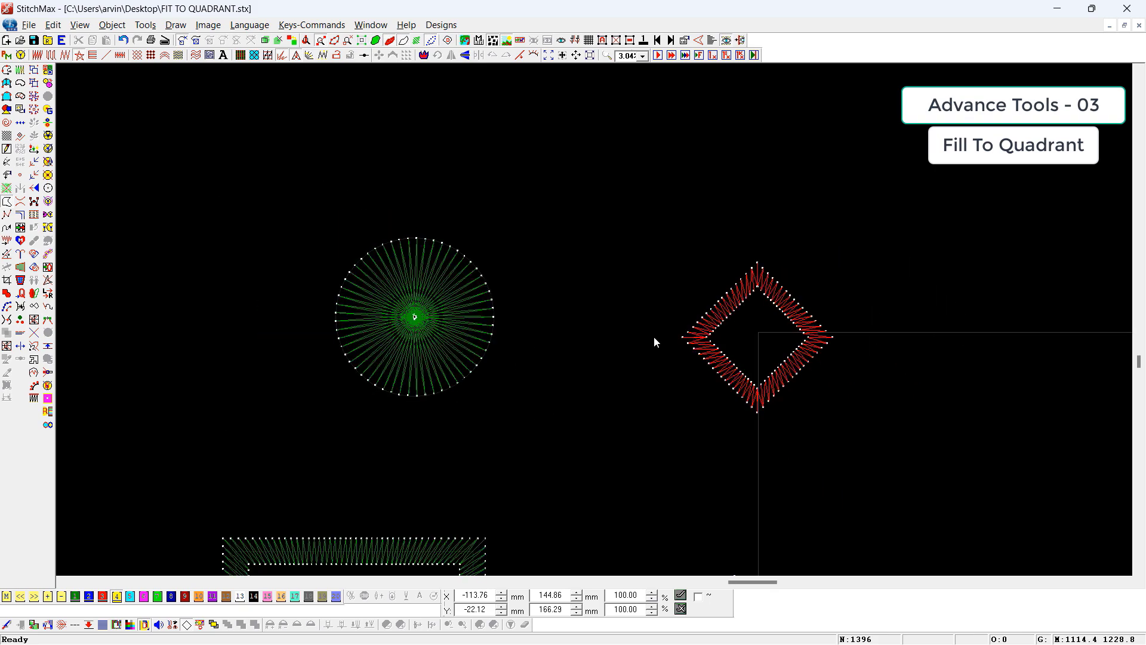
# - Fit a copy of the green circle inside the red diamond with the Fill To Quadrant tool
pyautogui.click(707, 331)
pyautogui.keyDown('shift'); pyautogui.click(439, 324); pyautogui.keyUp('shift')
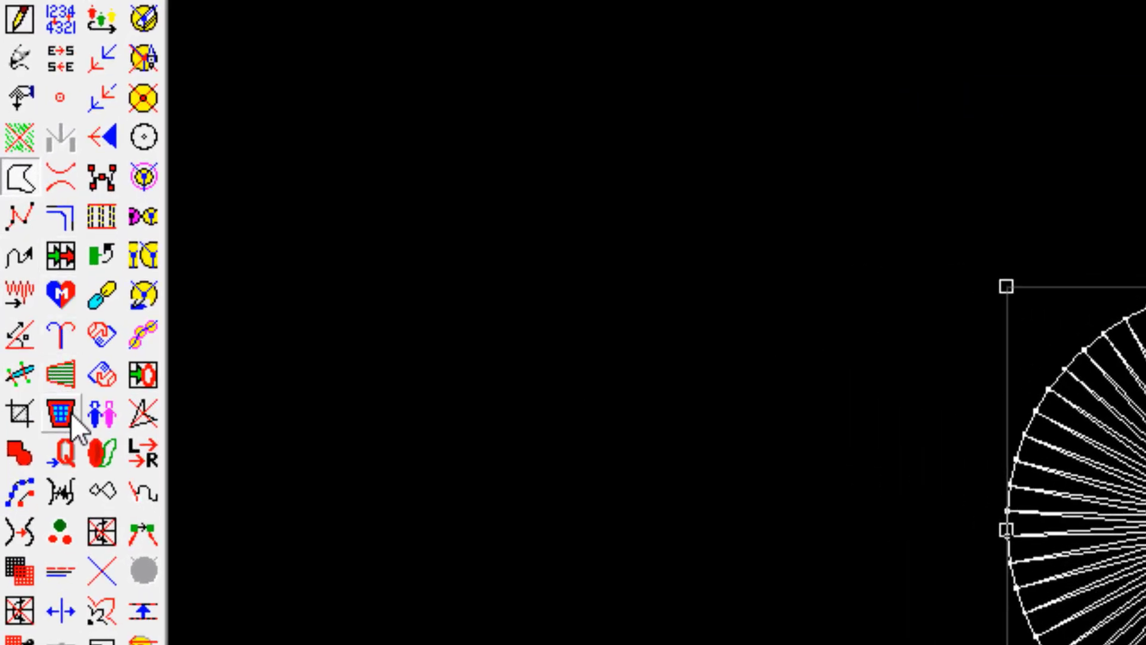
pyautogui.click(68, 412)
pyautogui.click(755, 199)
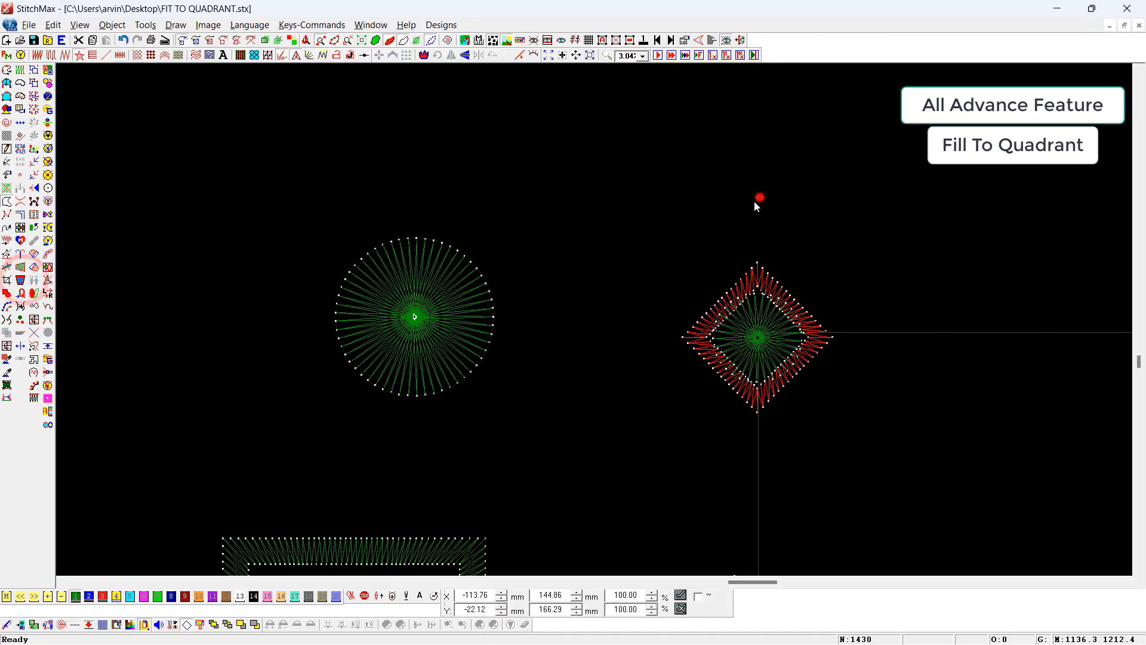
# - Inspect the circle's fit inside the red diamond and switch the canvas back to the grey background
pyautogui.moveTo(796, 244); pyautogui.dragTo(680, 373)
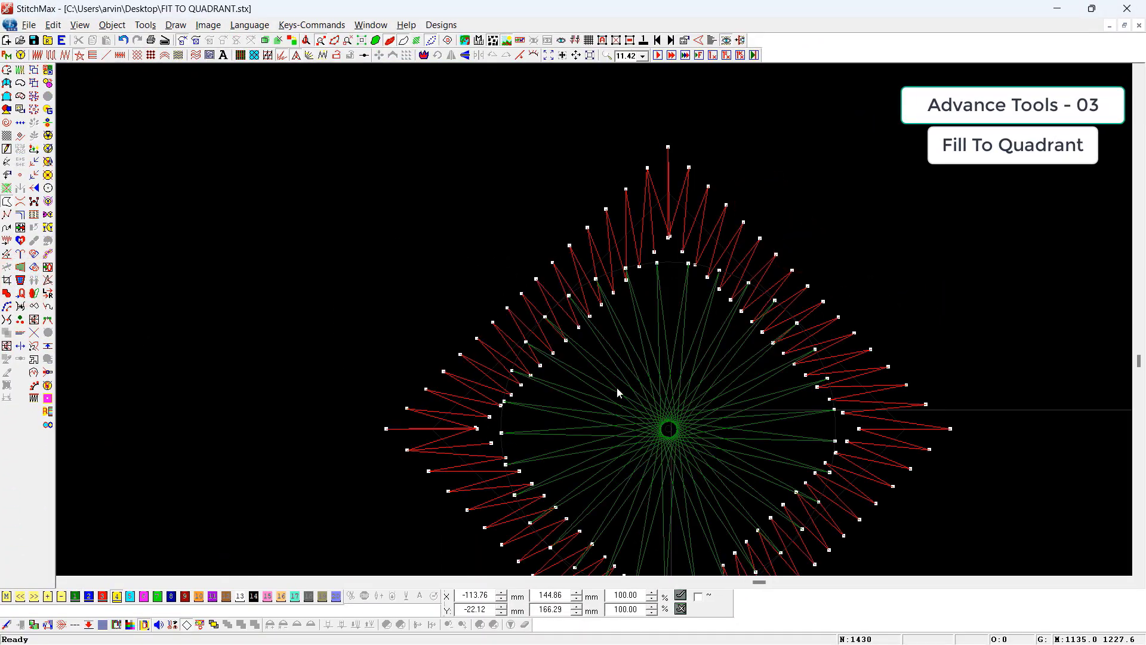
pyautogui.press('b')
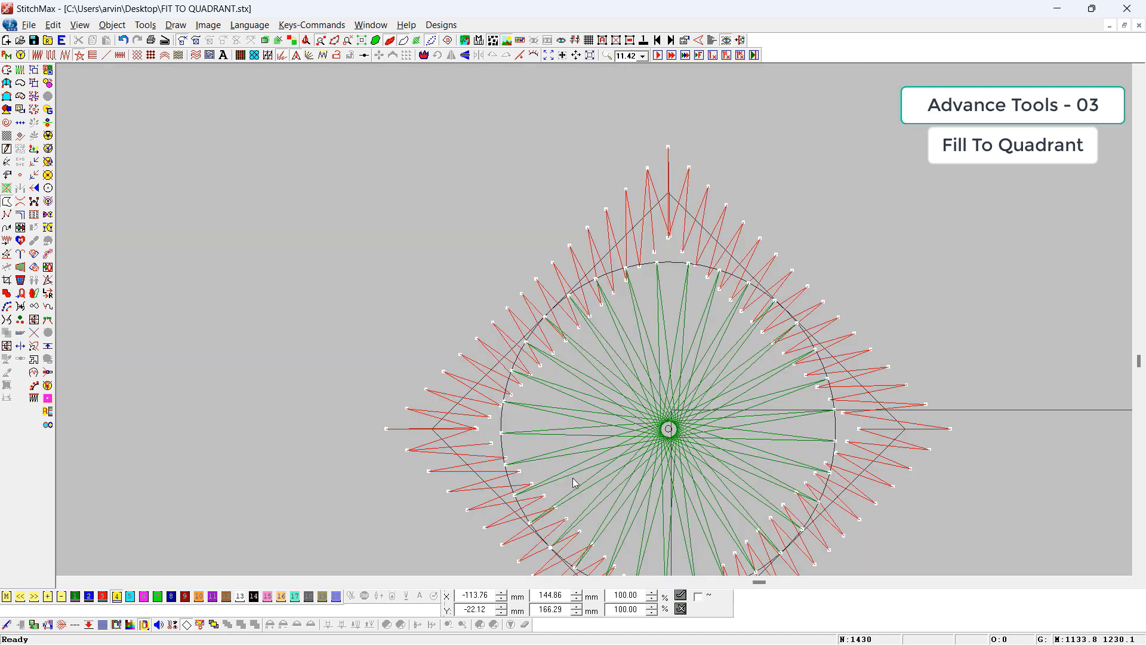
pyautogui.scroll(-6, 685, 513)
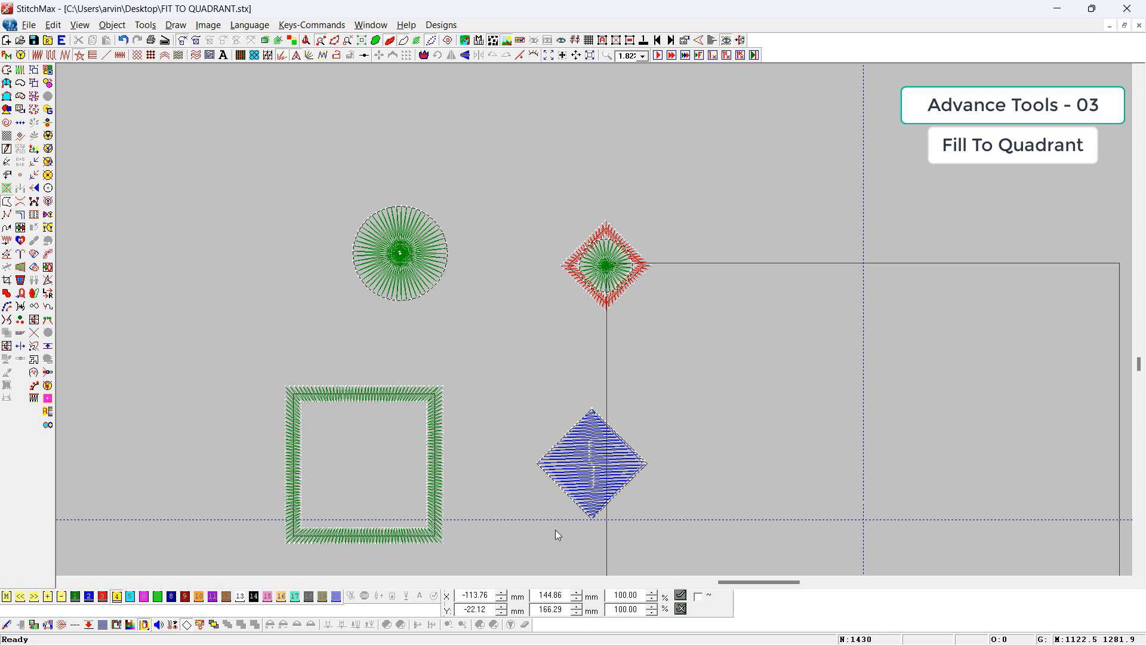
# - Convert the green square frame and the blue filled diamond to polygons
pyautogui.scroll(3, 677, 319)
pyautogui.scroll(-2, 685, 320)
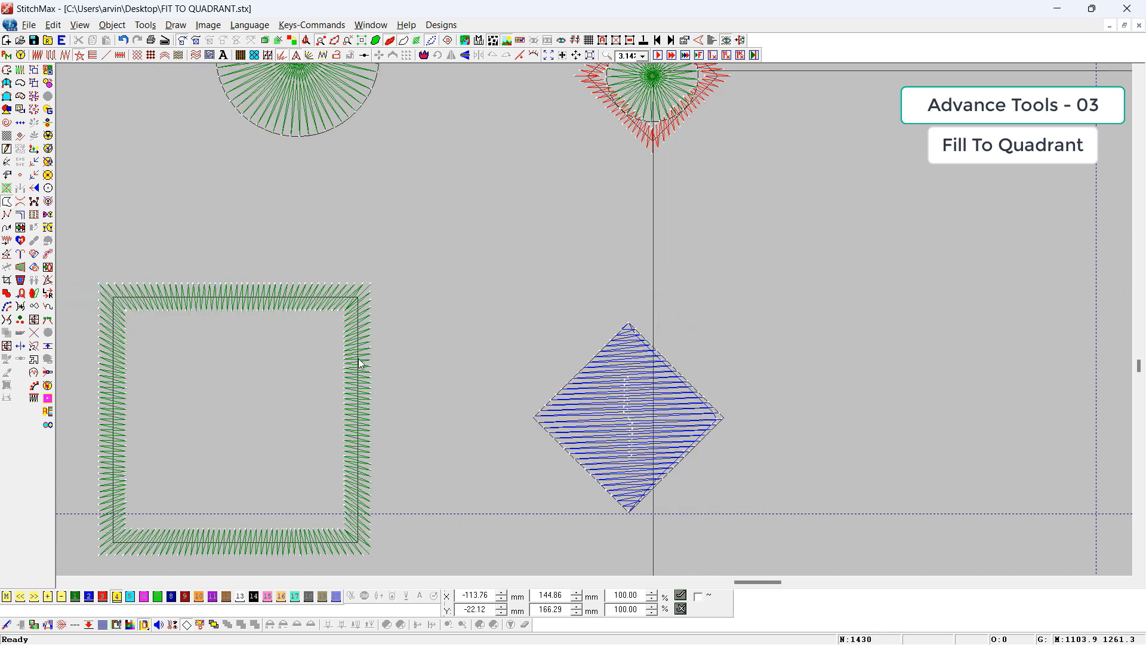
pyautogui.click(359, 363)
pyautogui.keyDown('ctrl'); pyautogui.click(661, 405); pyautogui.keyUp('ctrl')
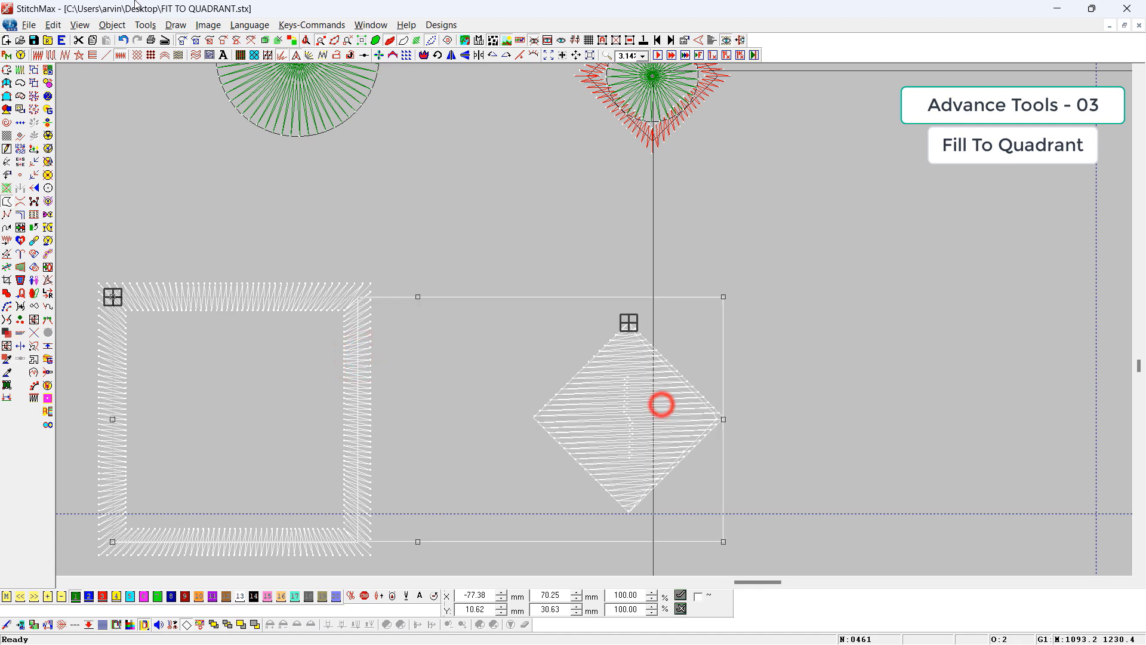
pyautogui.click(145, 25)
pyautogui.click(237, 185)
pyautogui.click(338, 189)
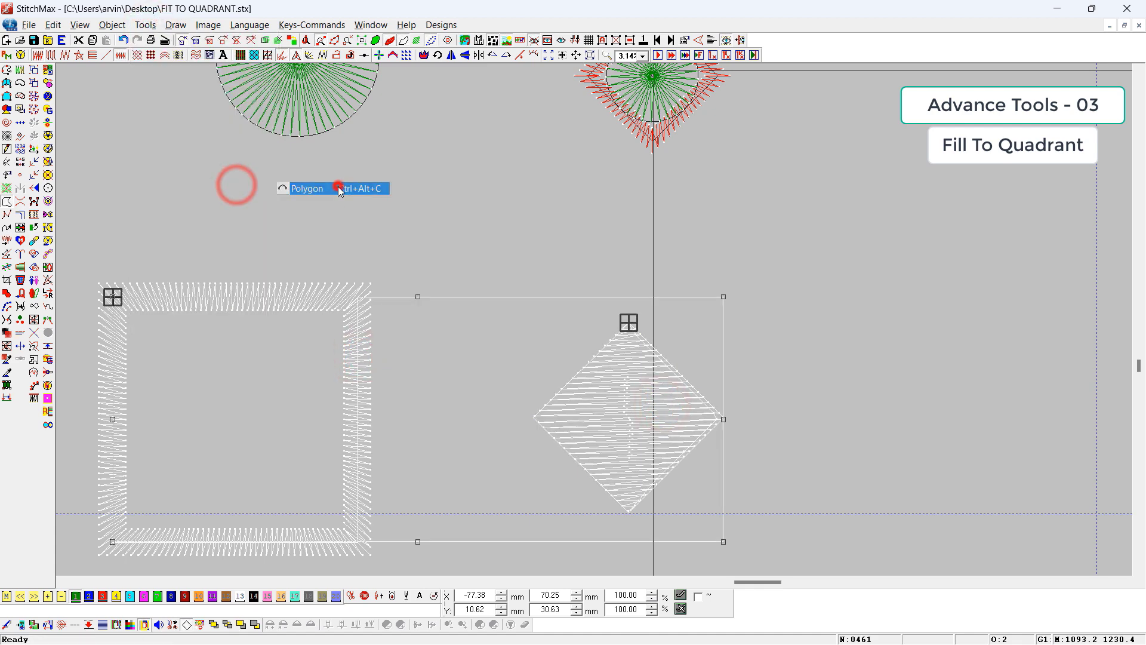
pyautogui.click(590, 239)
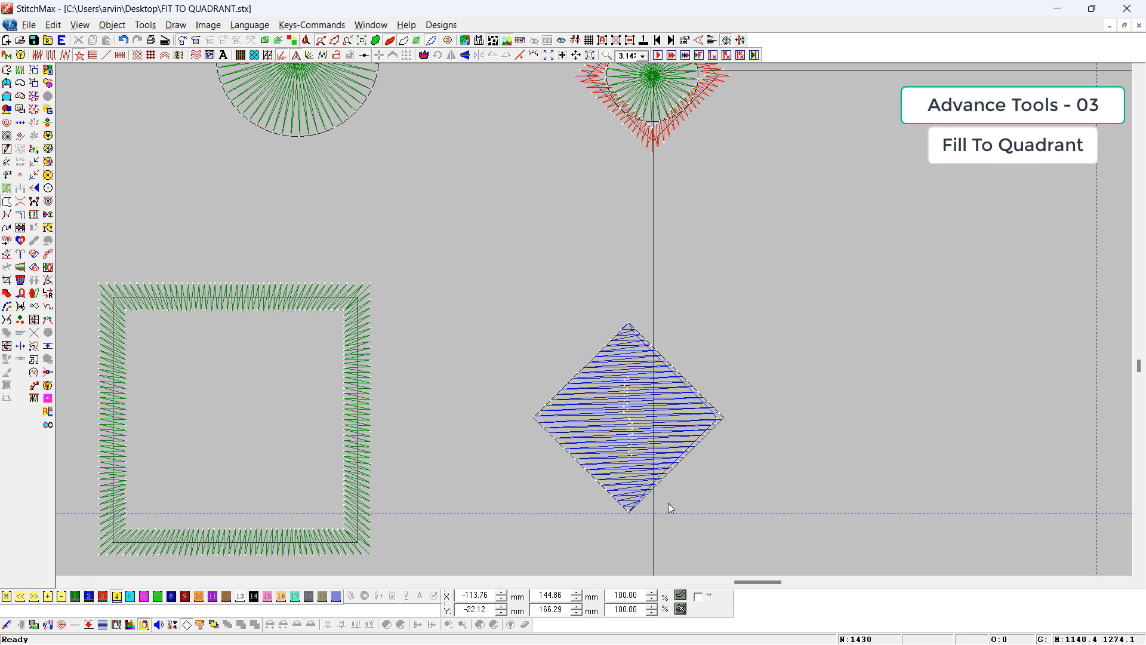
# - Fit a copy of the green square frame onto the blue diamond with the Fill To Quadrant tool
pyautogui.click(615, 399)
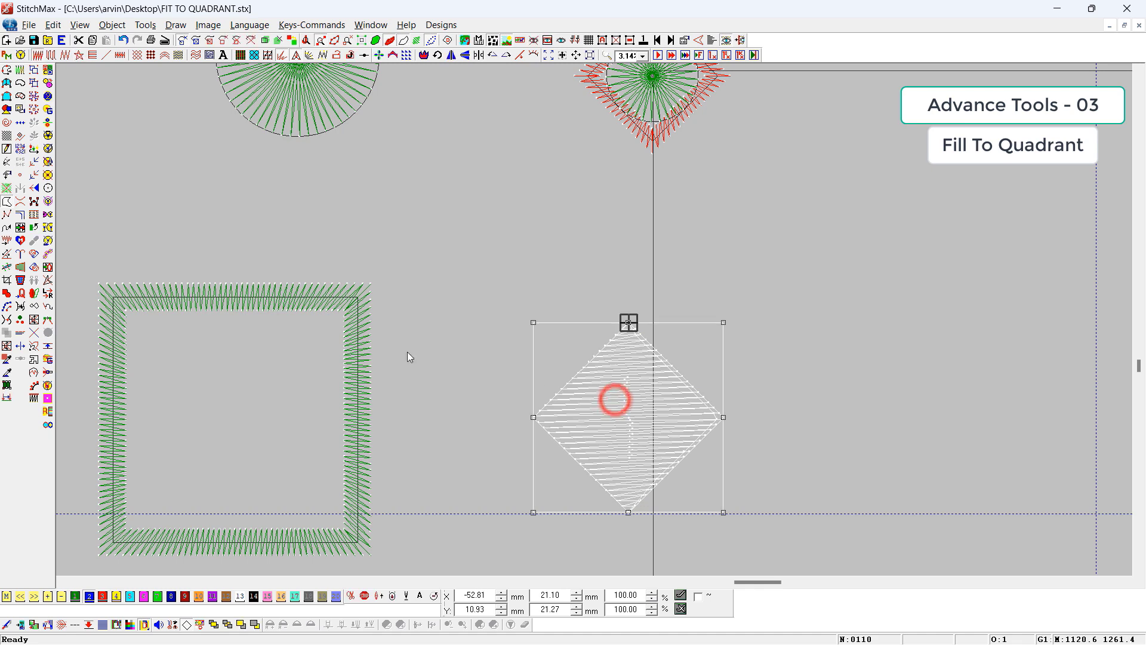
pyautogui.keyDown('ctrl'); pyautogui.click(365, 338); pyautogui.keyUp('ctrl')
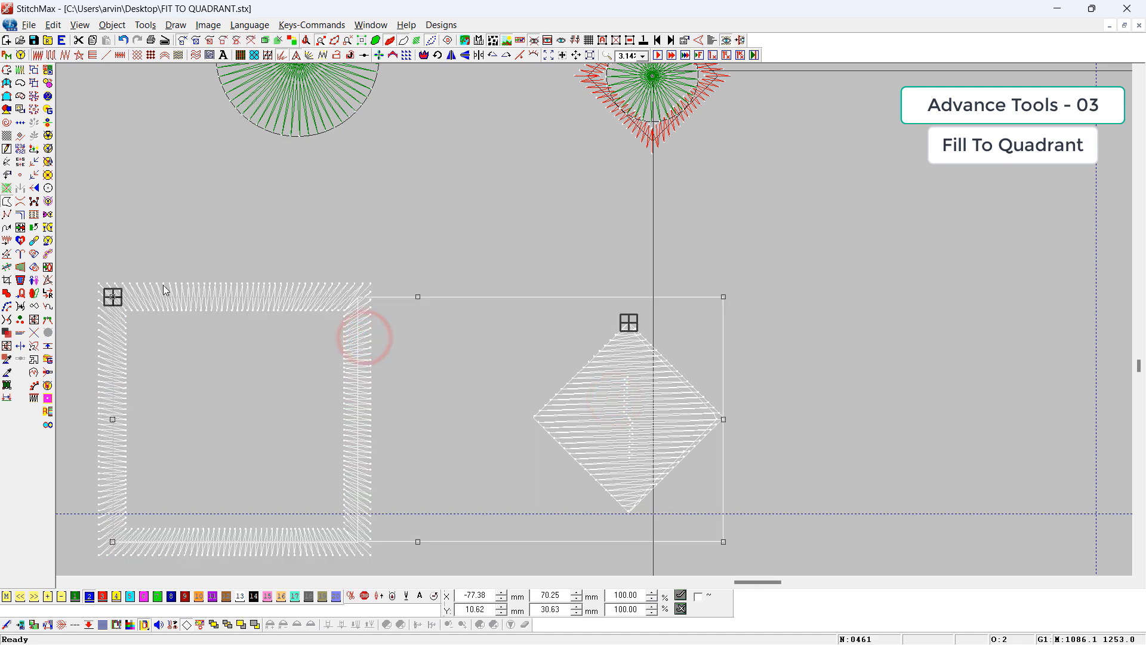
pyautogui.click(21, 285)
pyautogui.click(772, 309)
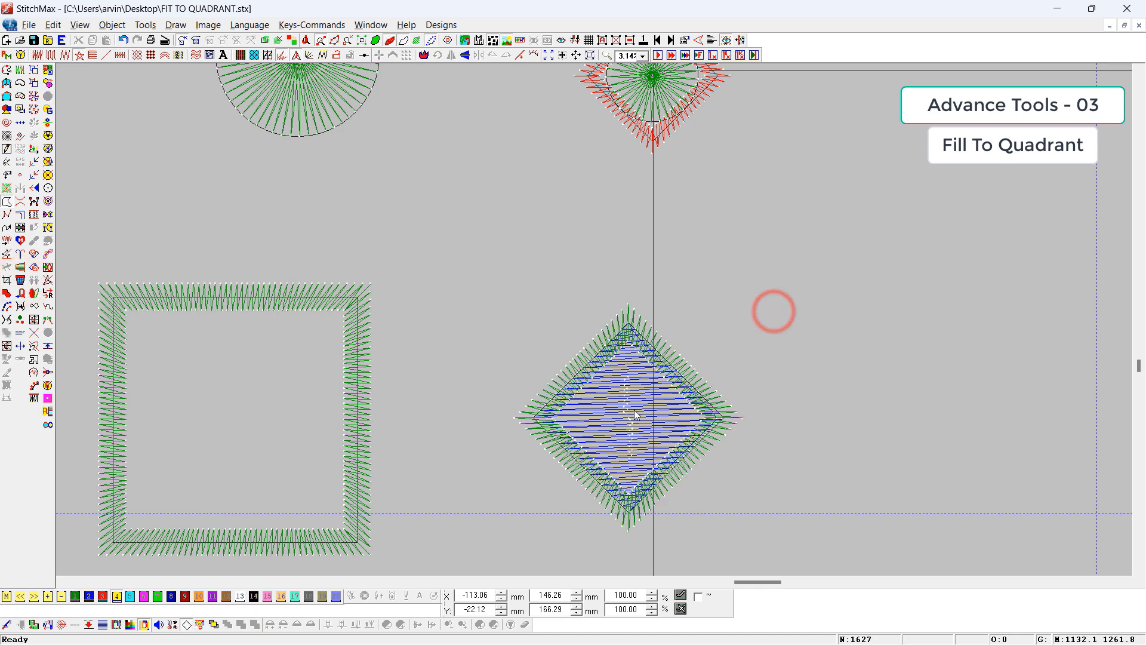
# - Convert the blue U-shaped satin border and the small yellow square motif to polygons
pyautogui.scroll(-5, 670, 394)
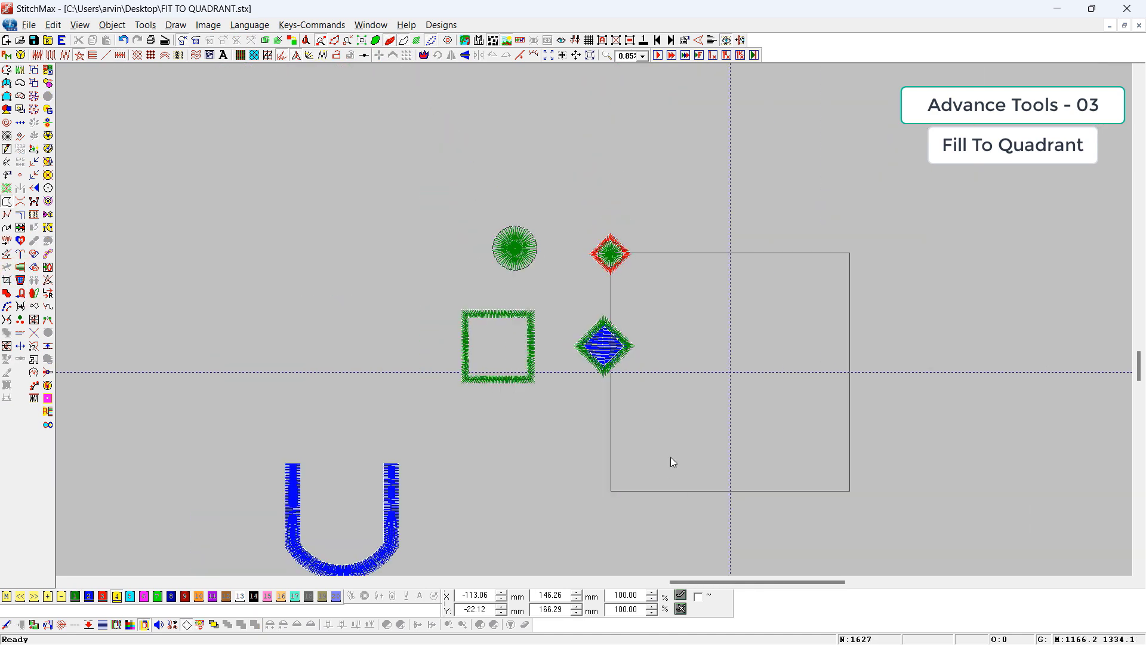
pyautogui.click(663, 428)
pyautogui.press('z')
pyautogui.moveTo(597, 343); pyautogui.dragTo(275, 641)
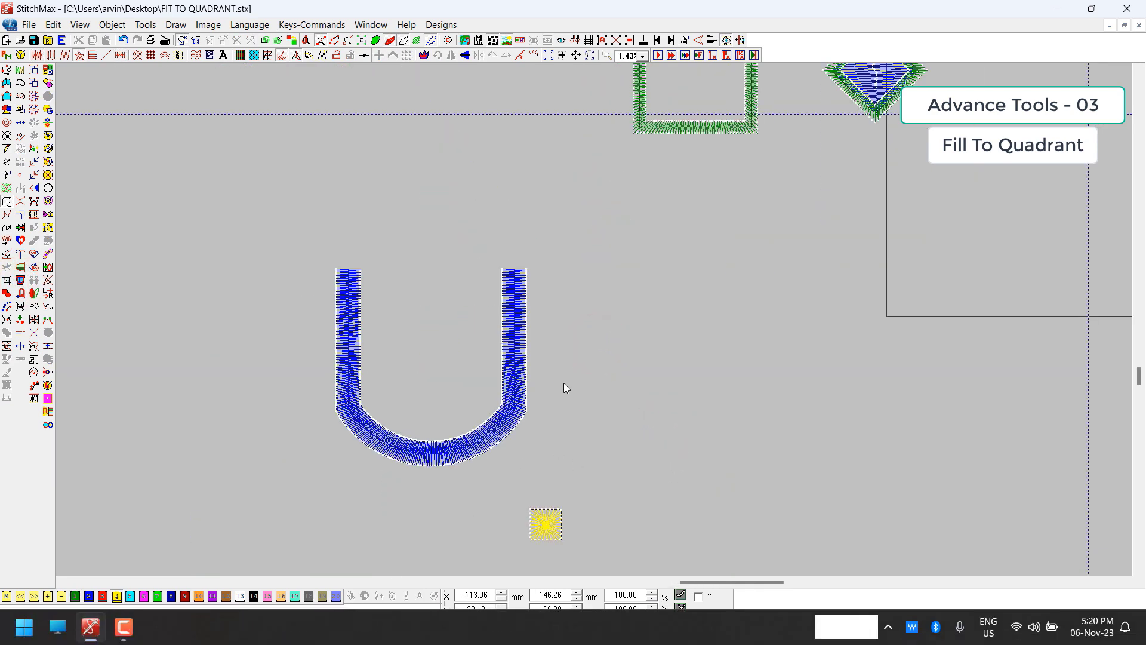
pyautogui.click(483, 449)
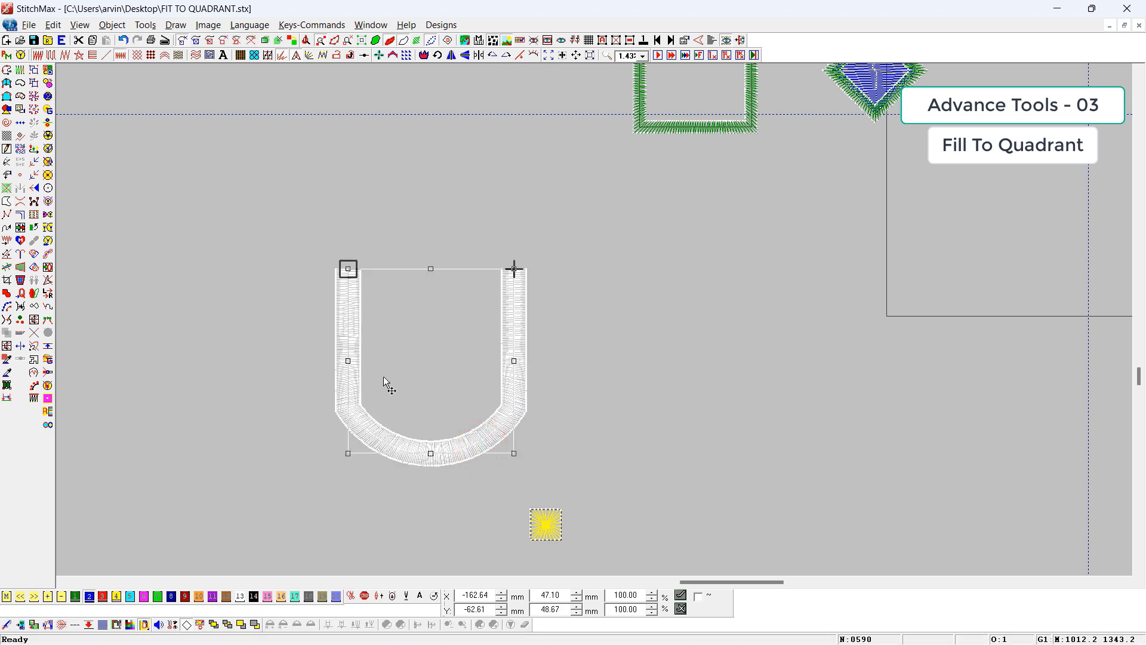
pyautogui.click(546, 526)
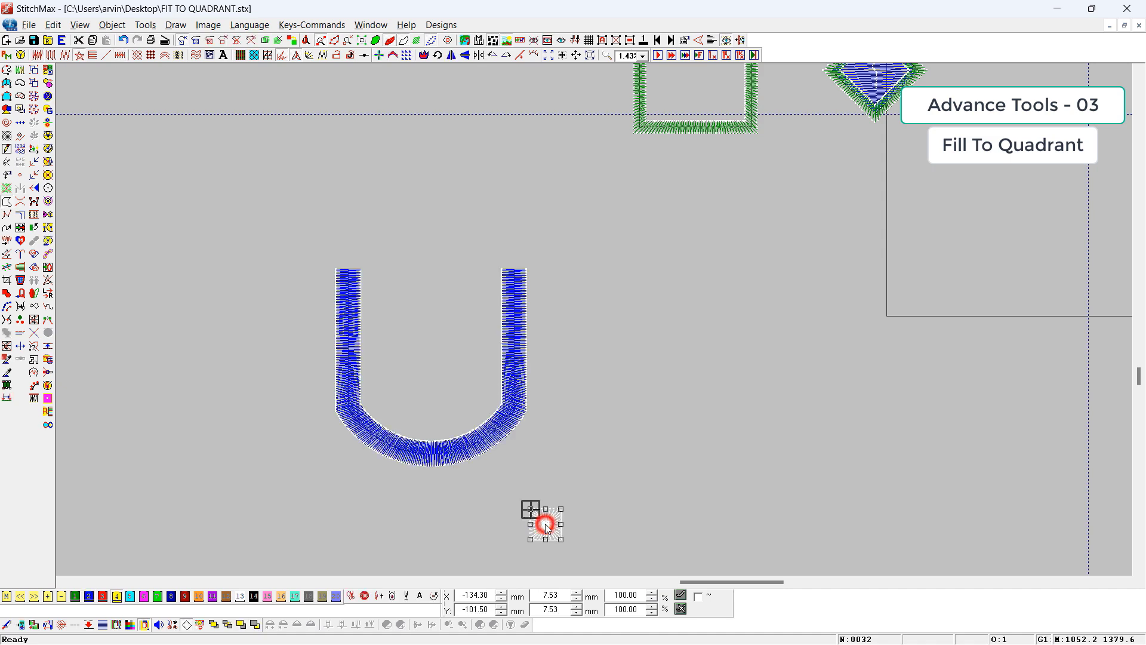
pyautogui.moveTo(450, 413); pyautogui.dragTo(495, 457)
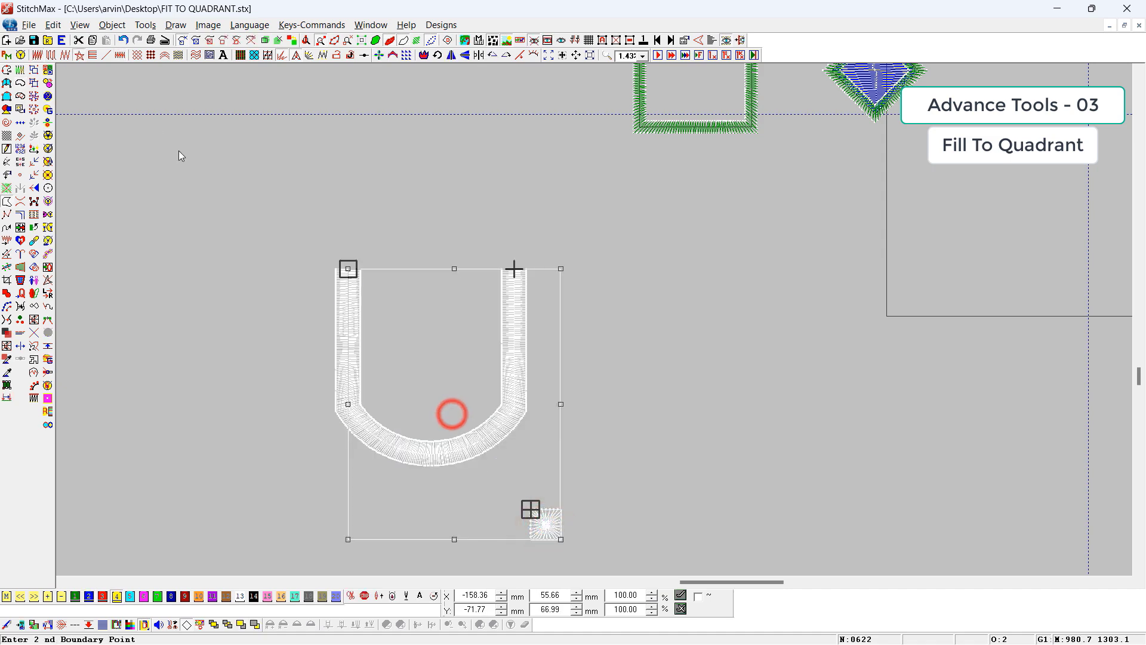
pyautogui.click(110, 24)
pyautogui.click(205, 190)
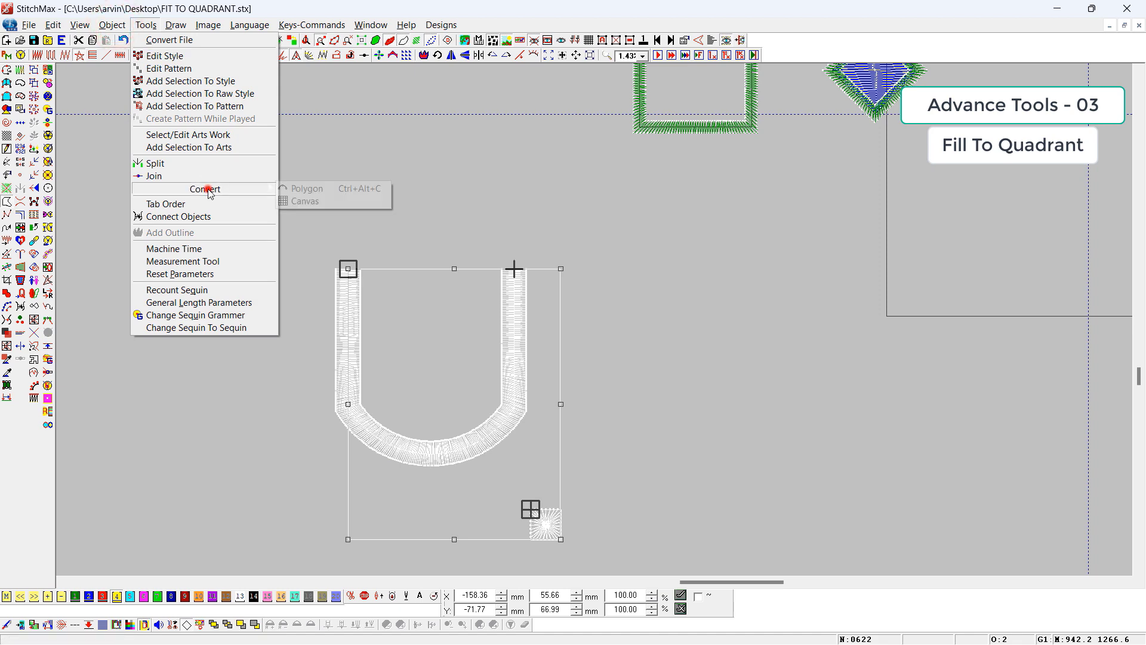
pyautogui.click(357, 196)
pyautogui.click(719, 322)
# - Set the U shape's satin fill to 5 mm stitch spacing with Return To Same Point enabled
pyautogui.click(514, 330)
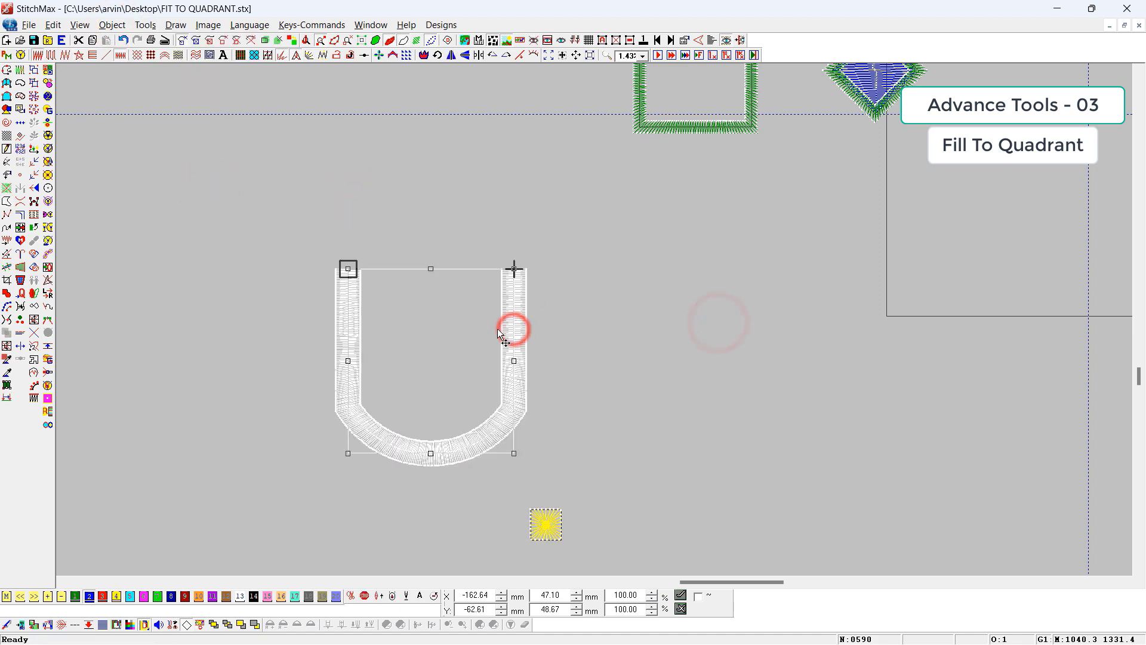
pyautogui.rightClick(618, 470)
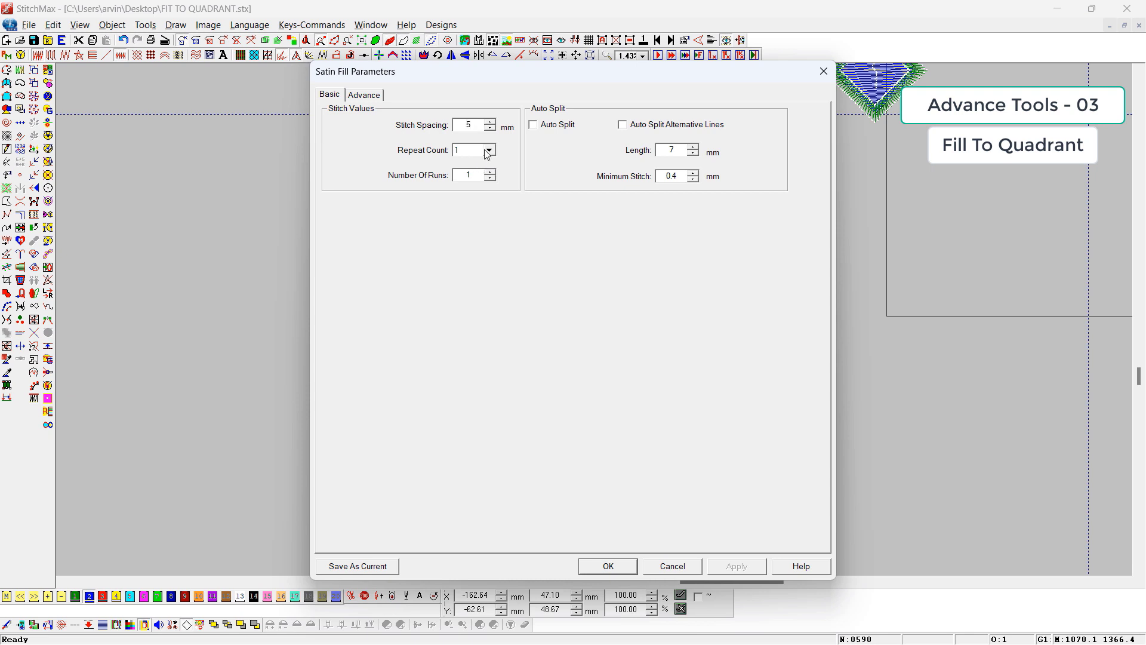
pyautogui.click(363, 95)
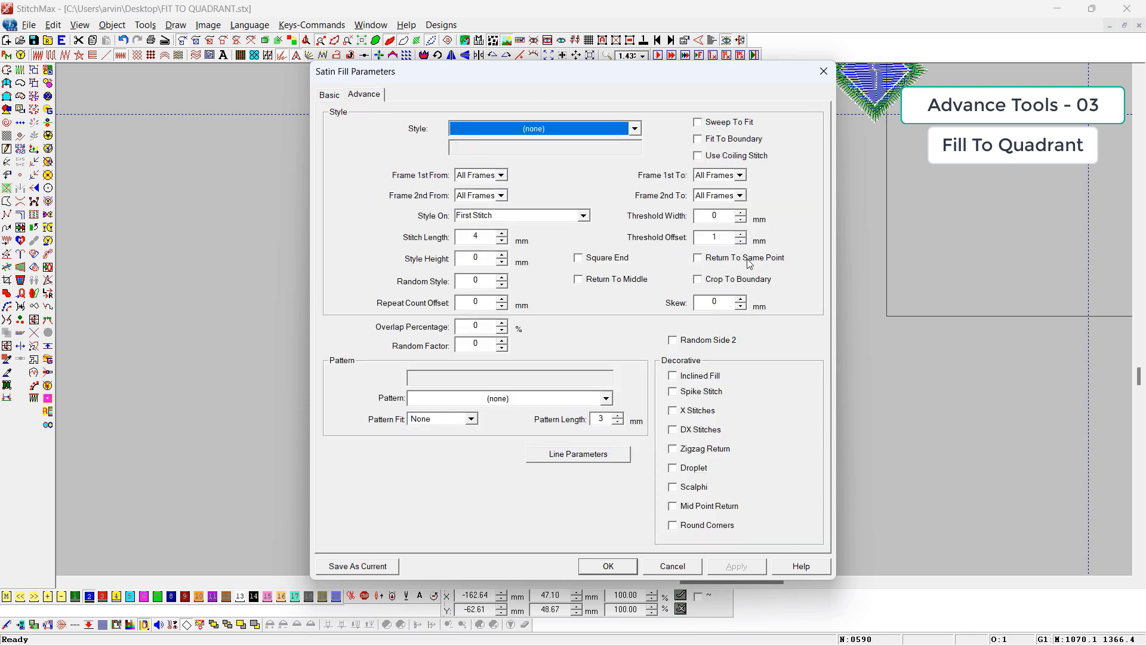
pyautogui.click(748, 259)
pyautogui.click(624, 563)
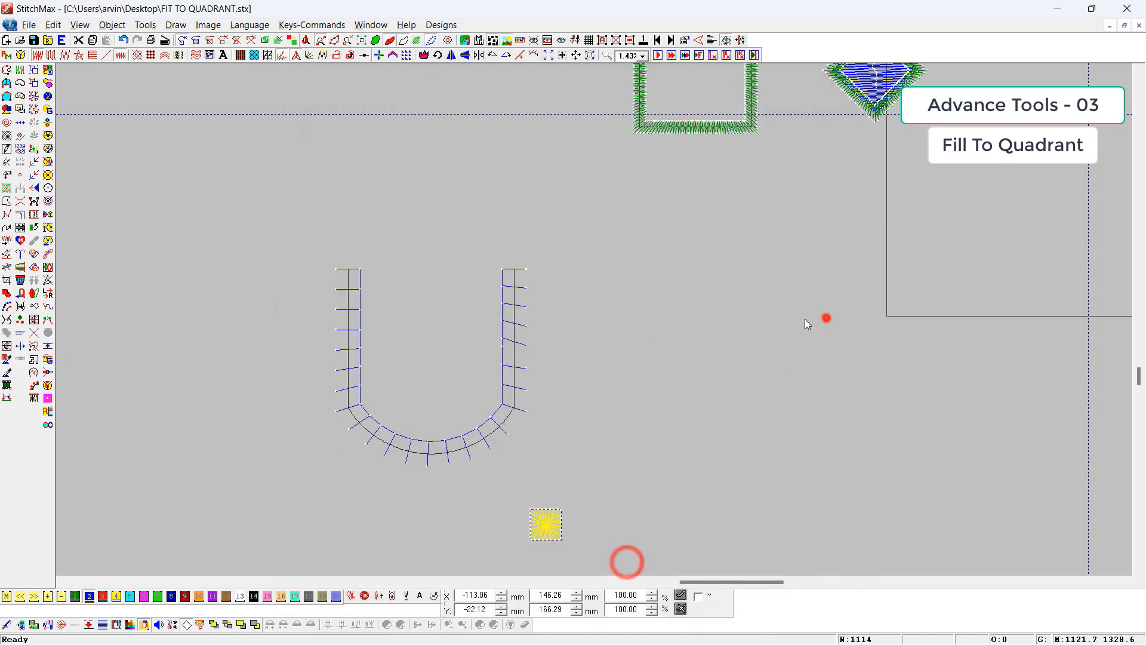
# - Generate four-sided quadrants from the U shape's widely spaced stitches and place them beside the original U
pyautogui.moveTo(612, 217); pyautogui.dragTo(312, 509)
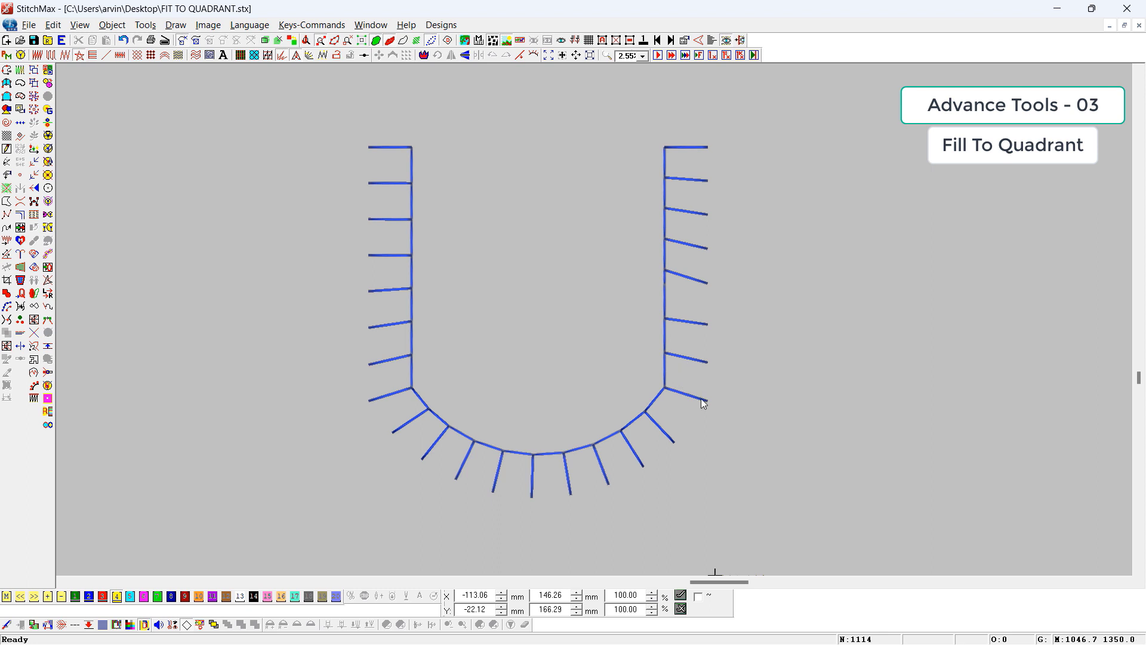
pyautogui.scroll(-3, 690, 413)
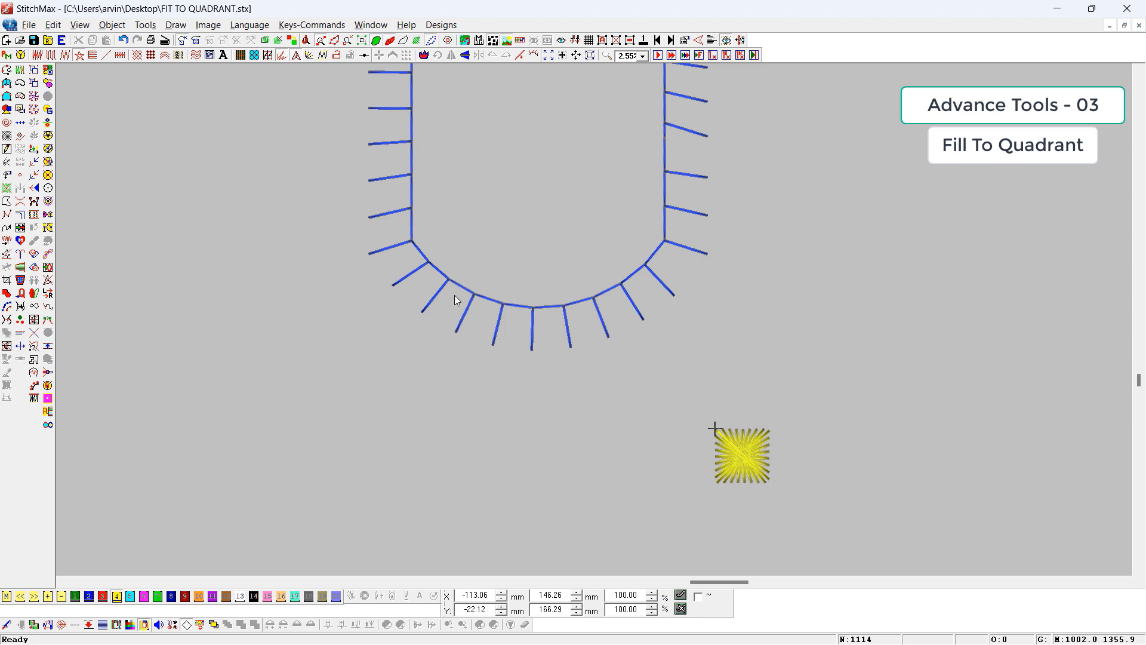
pyautogui.click(417, 269)
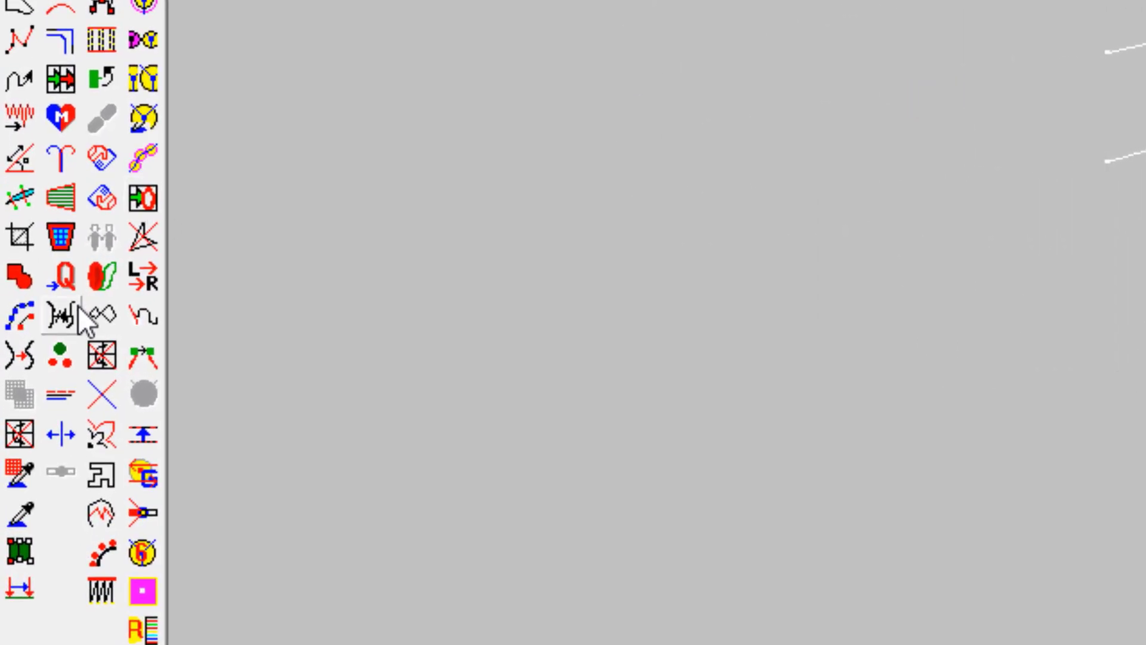
pyautogui.click(65, 274)
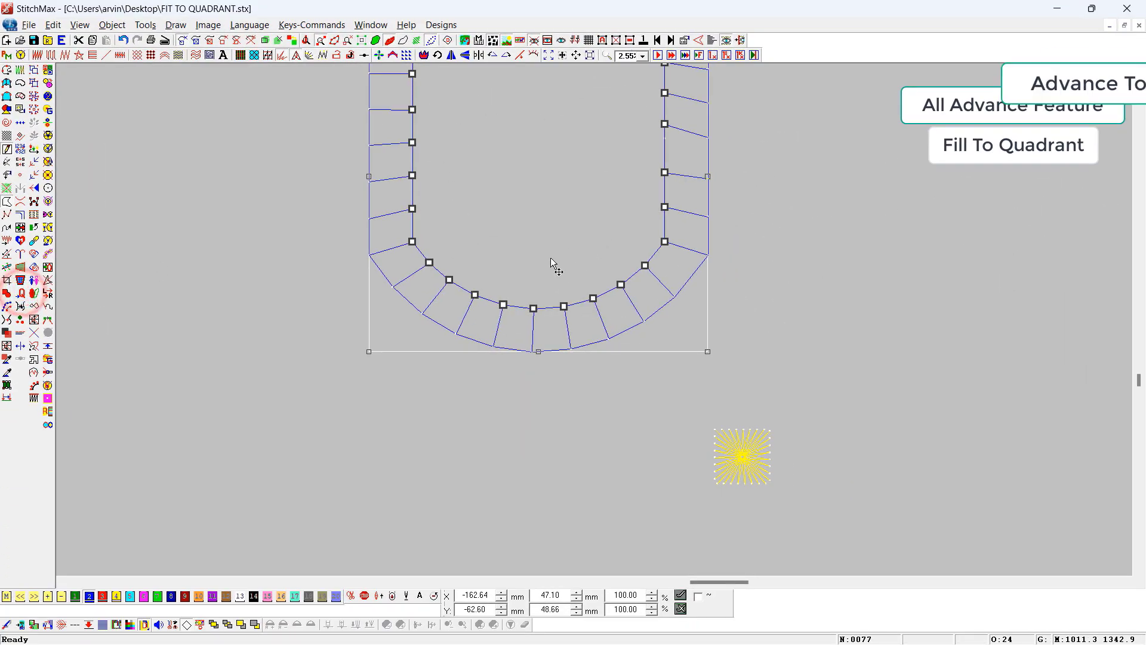
pyautogui.moveTo(517, 192); pyautogui.dragTo(958, 320)
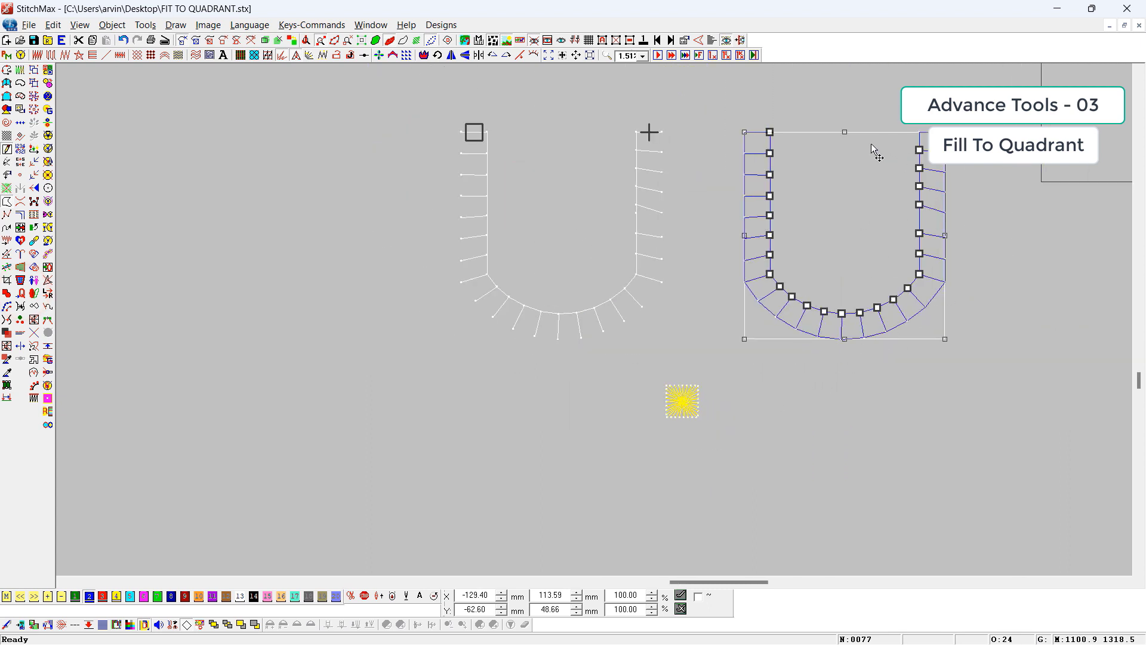
# - Fill all the U-shaped row's quadrants with the small yellow square motif using Fill To Quadrant
pyautogui.click(730, 371)
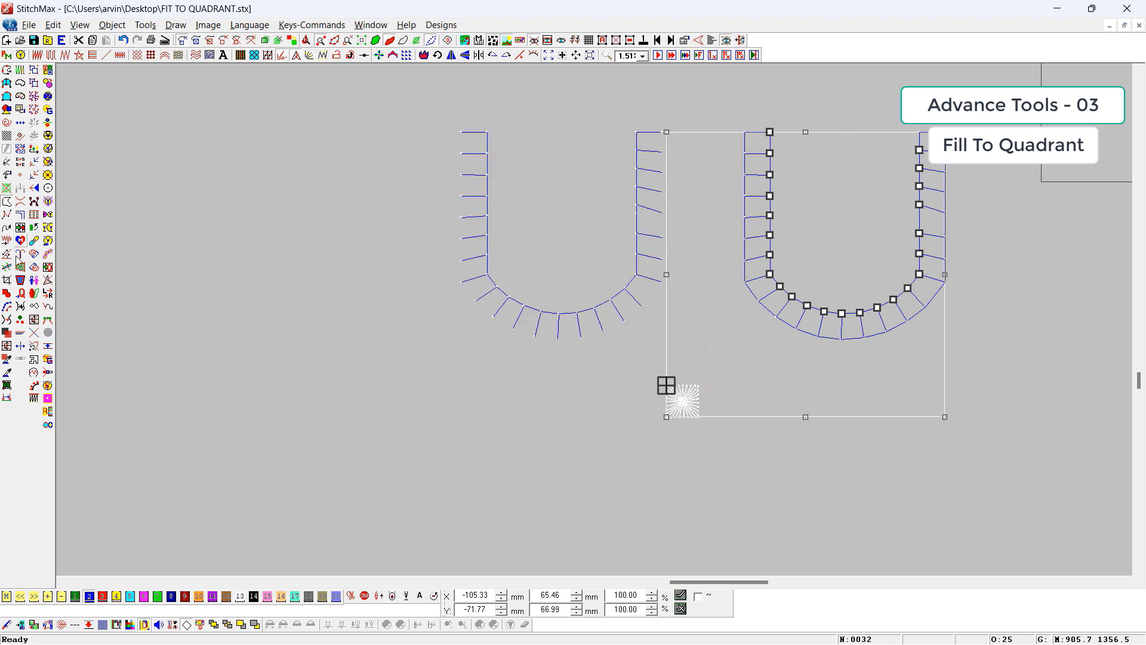
pyautogui.click(21, 279)
pyautogui.click(525, 503)
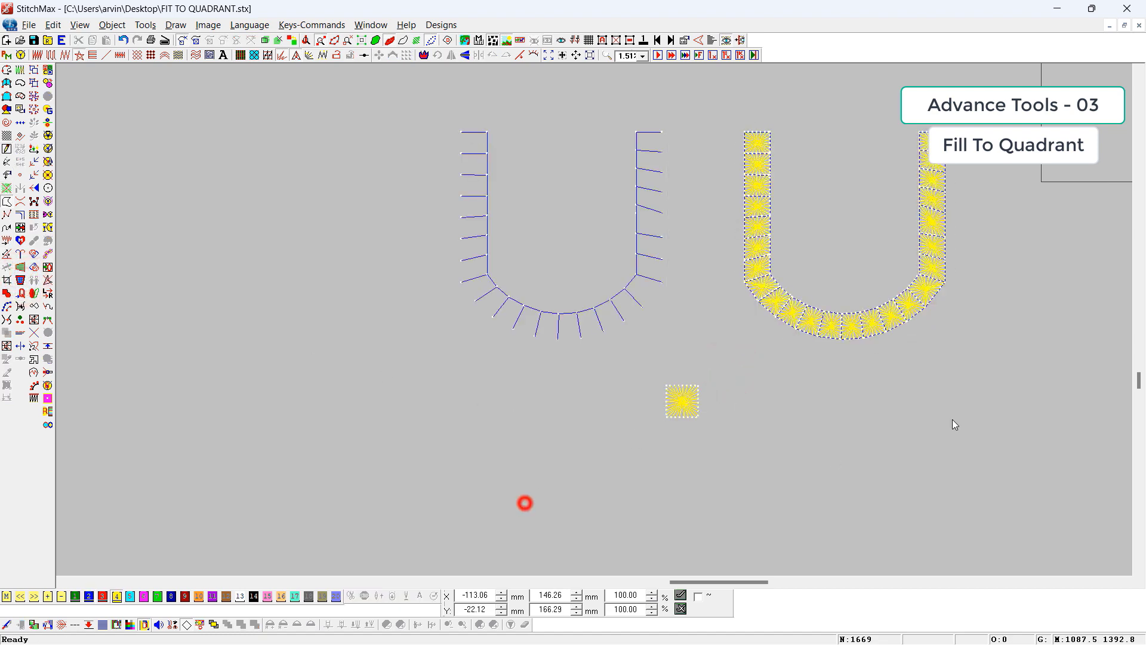
# - Examine how the yellow motif fits each quadrant along the U's straight sides and curve, in realistic and plain stitch view
pyautogui.press('z')
pyautogui.moveTo(693, 195); pyautogui.dragTo(848, 362)
pyautogui.press('t')
pyautogui.scroll(-1, 596, 355)
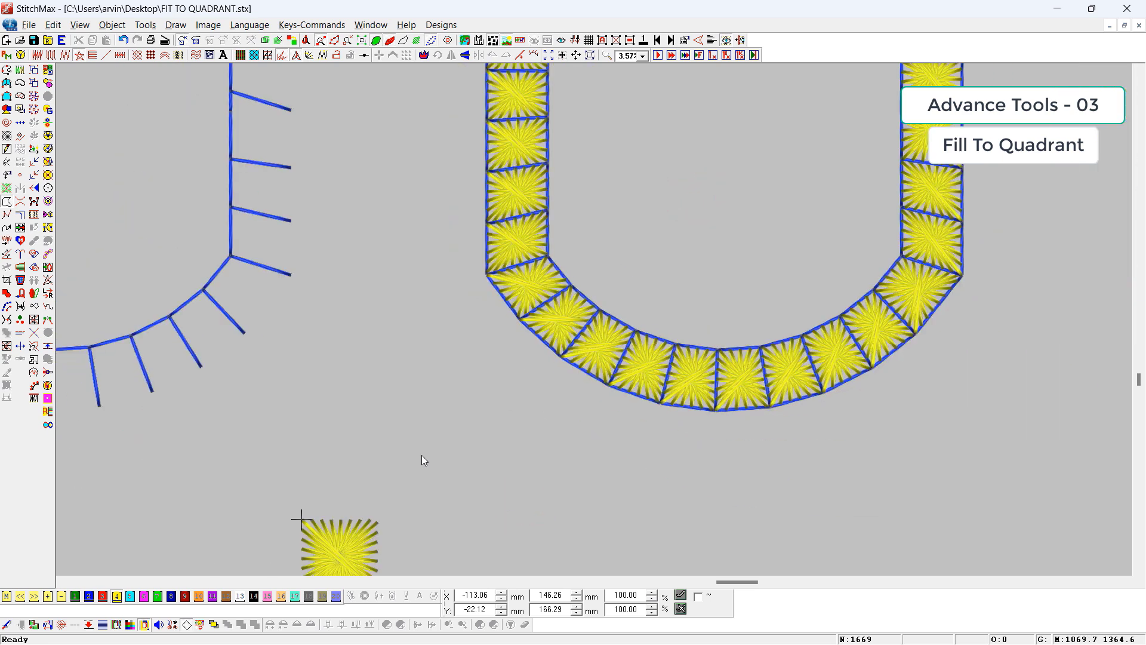
pyautogui.scroll(-2, 421, 459)
pyautogui.click(434, 471)
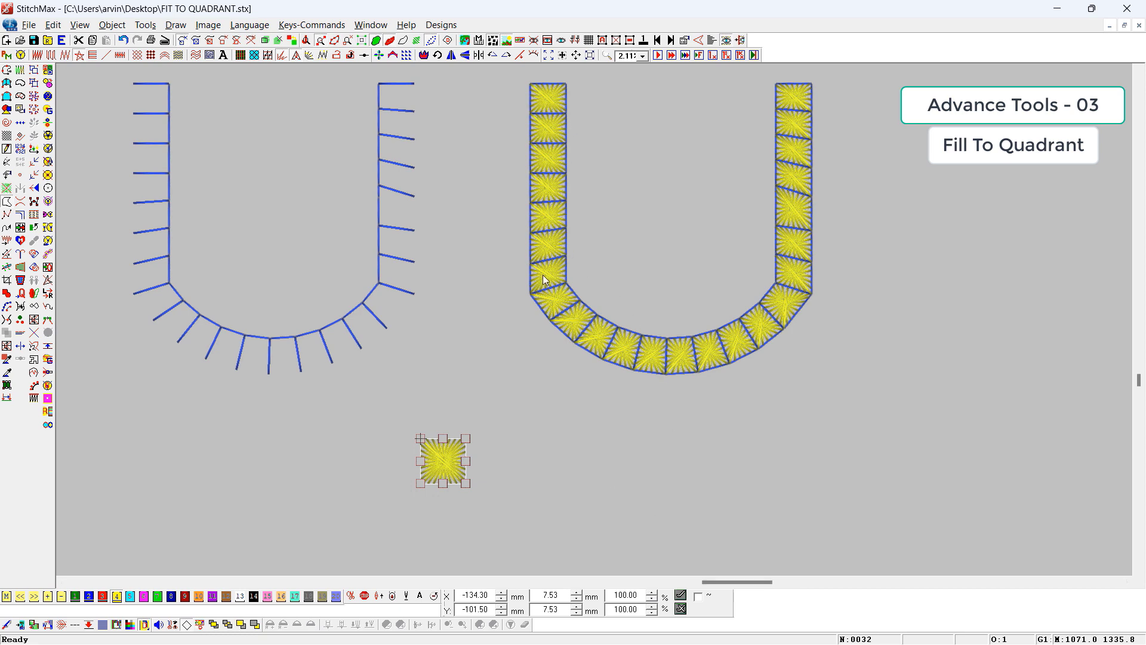
pyautogui.scroll(2, 519, 131)
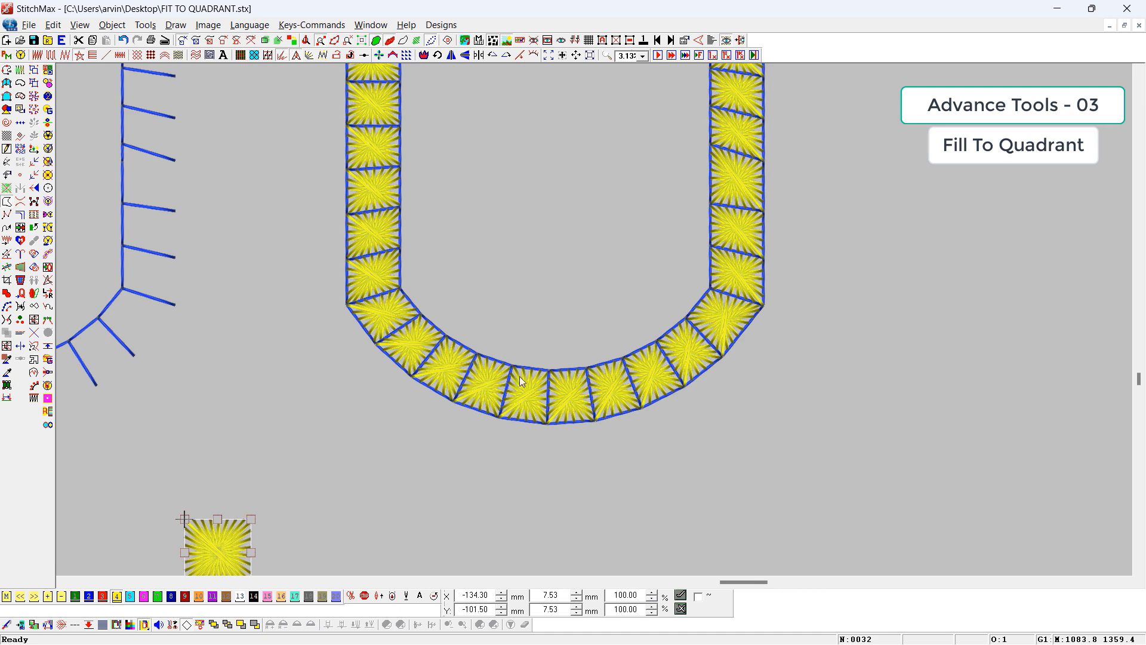
pyautogui.press('t')
pyautogui.moveTo(582, 392); pyautogui.dragTo(371, 256)
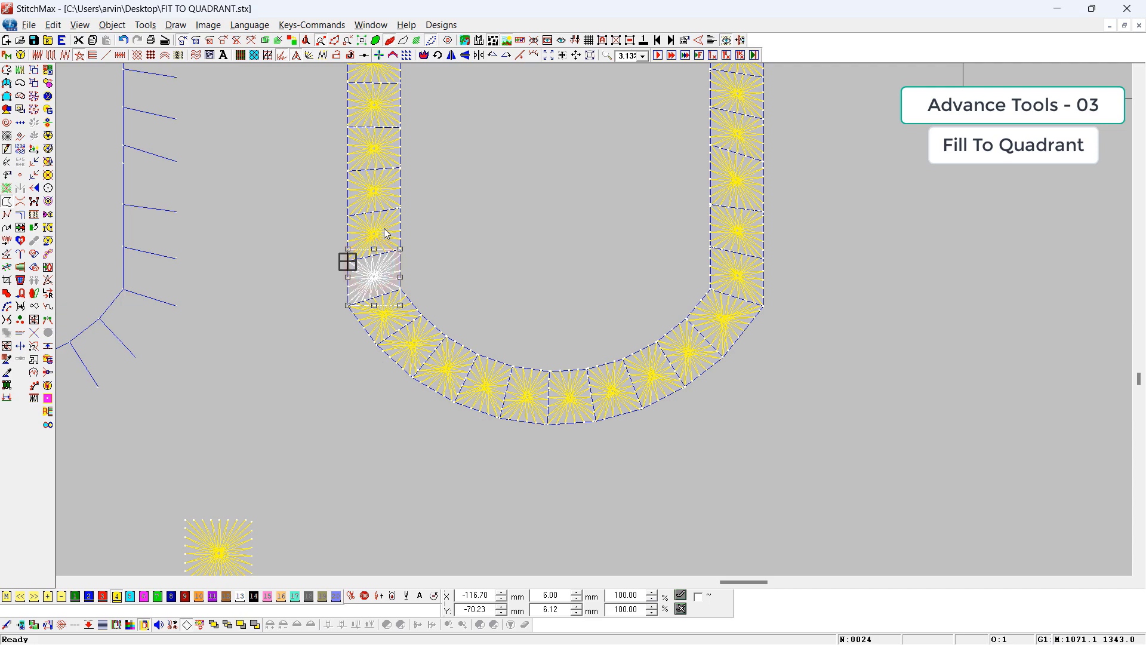
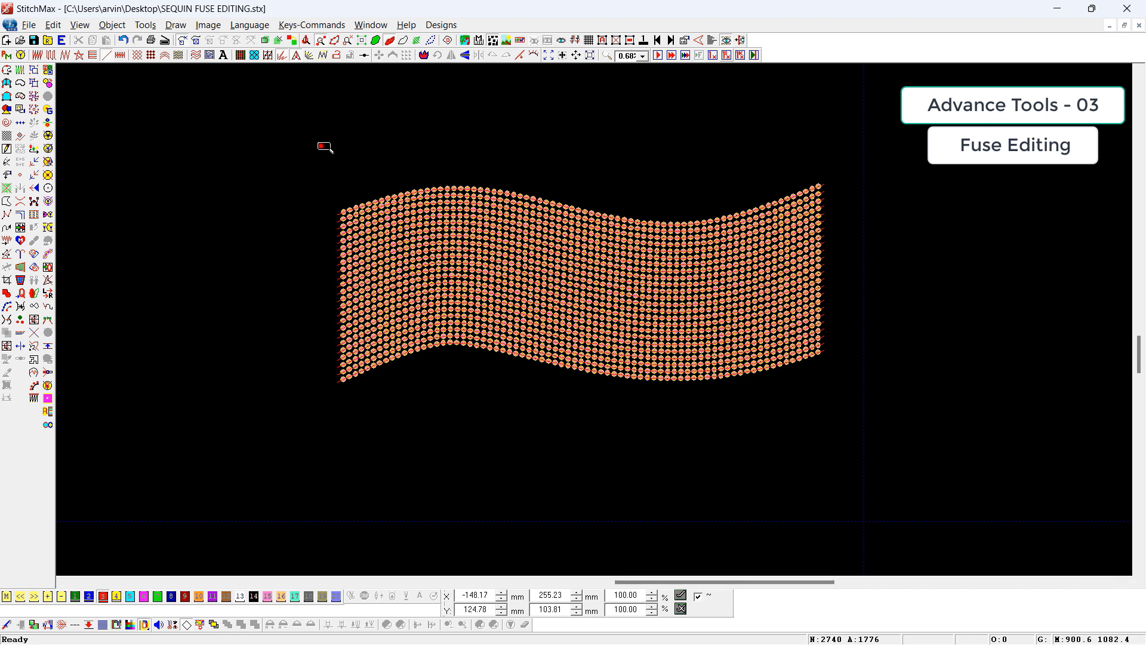
# - Assign sequin B to the first few columns at the left end of the wavy sequin sheet with Fuse Editing
pyautogui.moveTo(320, 144); pyautogui.dragTo(865, 440)
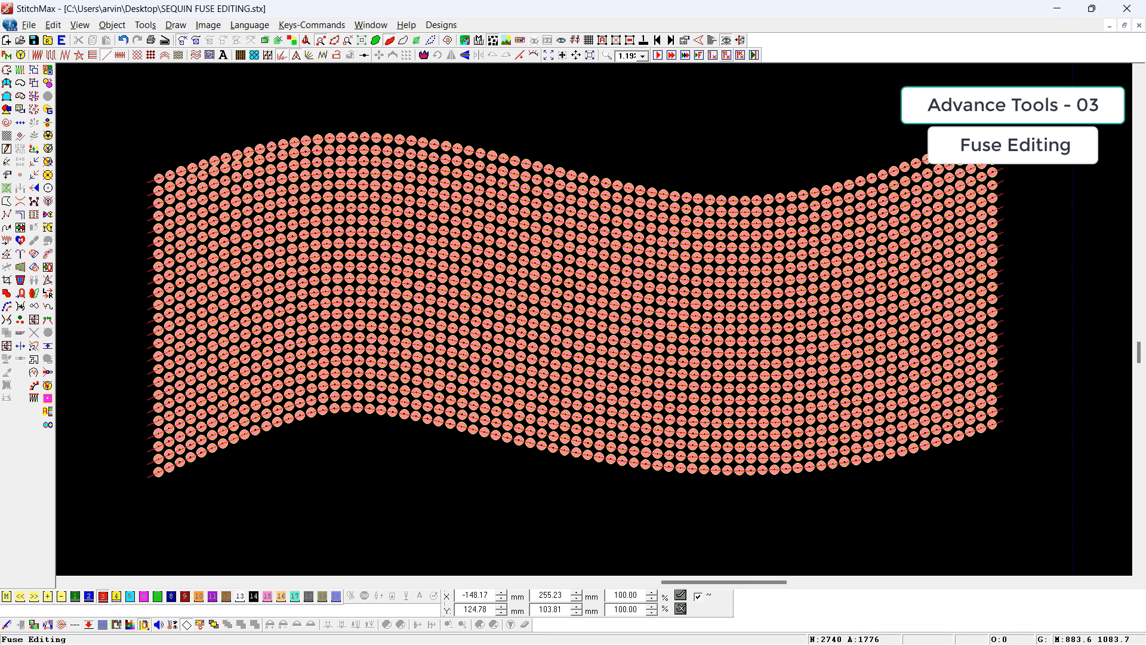
pyautogui.click(48, 69)
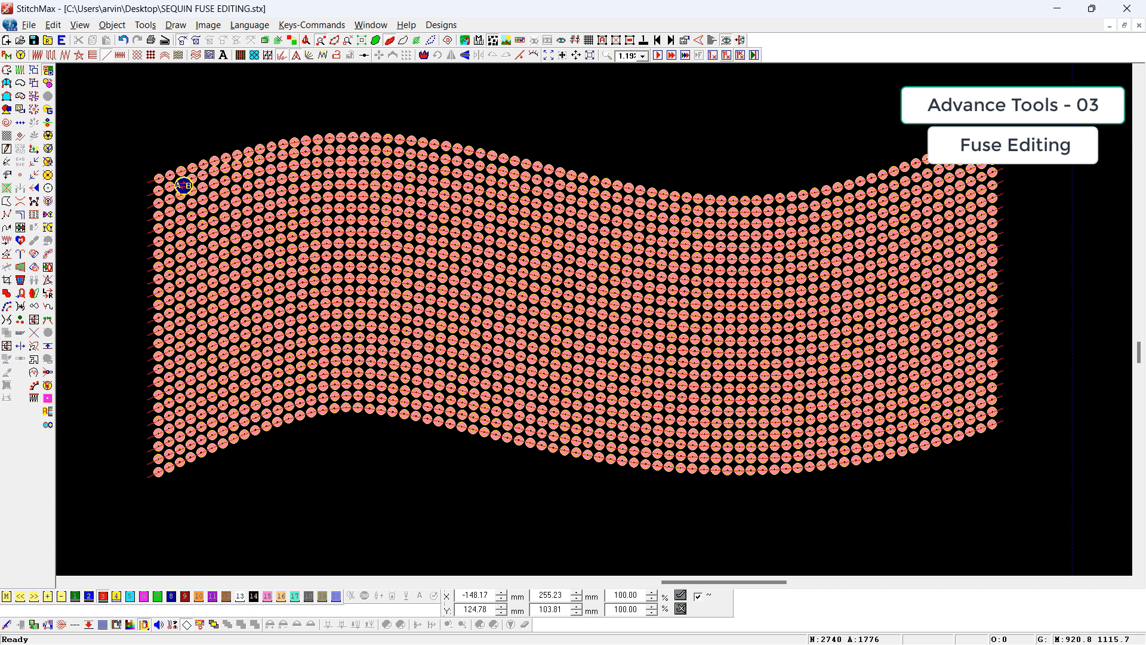
pyautogui.click(138, 145)
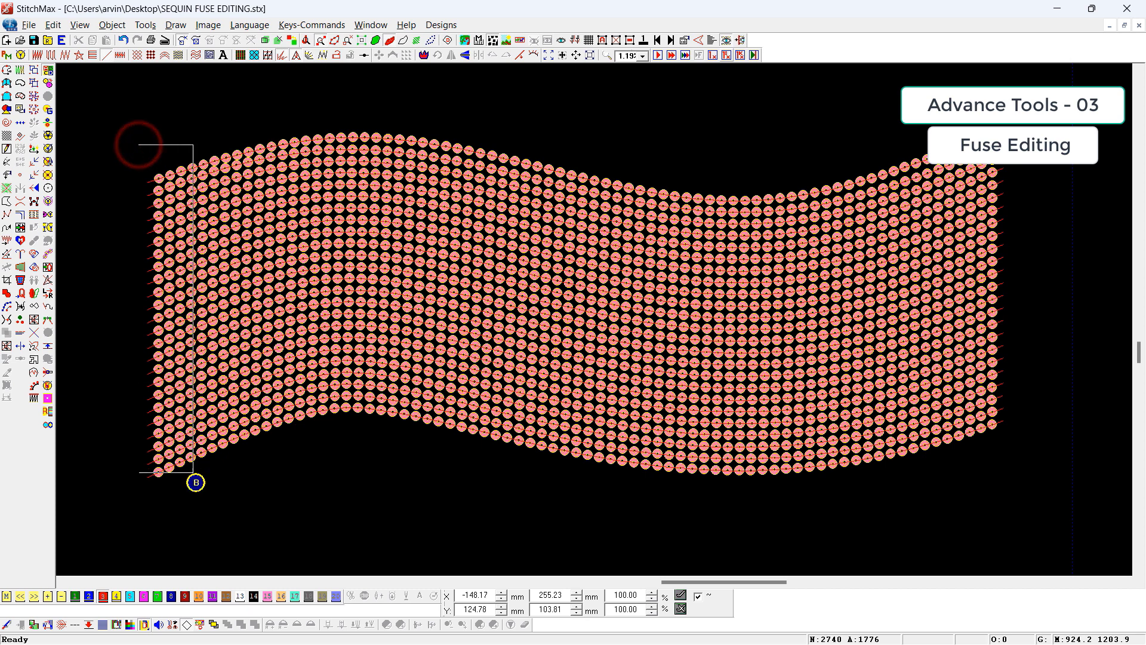
pyautogui.click(196, 483)
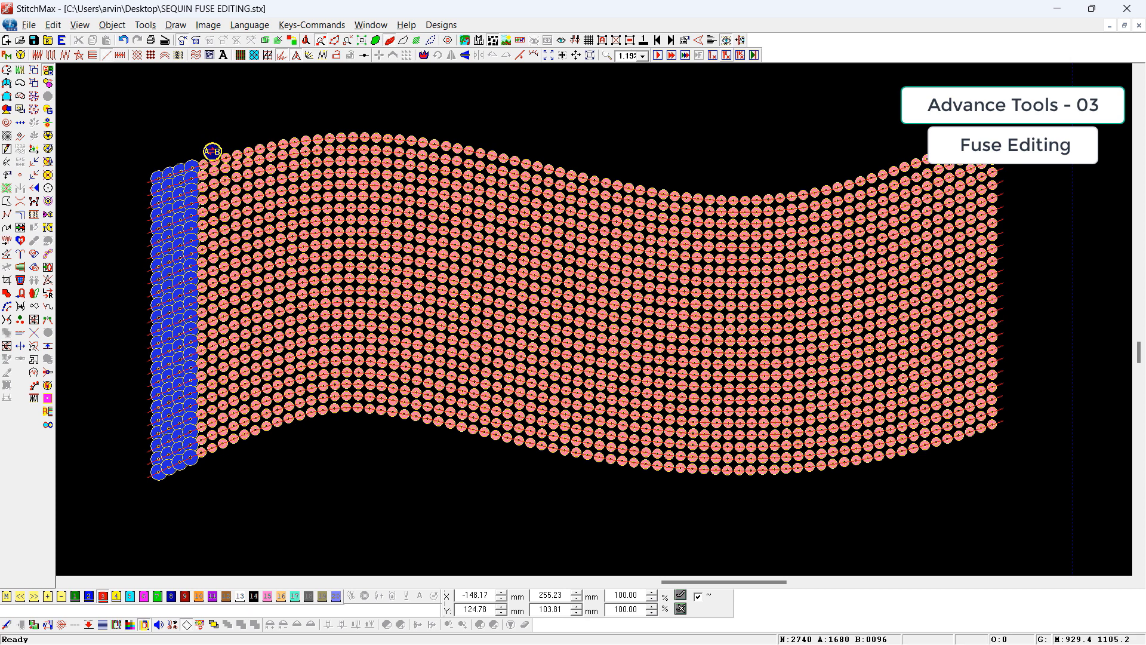
pyautogui.moveTo(216, 143); pyautogui.dragTo(305, 446)
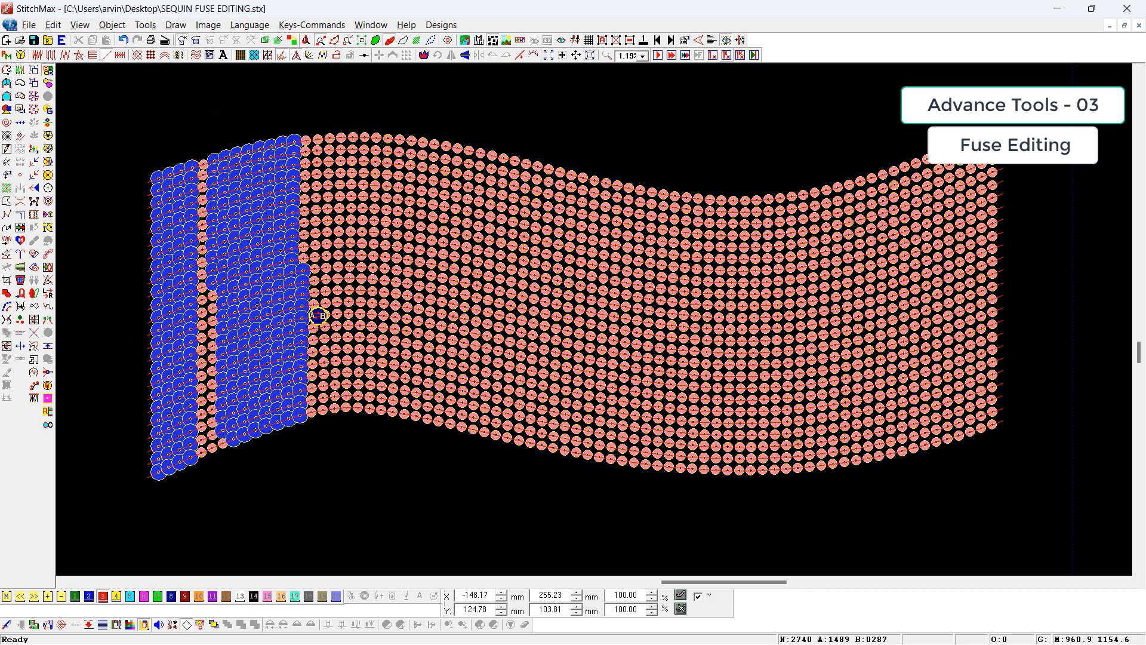
pyautogui.hotkey('ctrl', 'z')
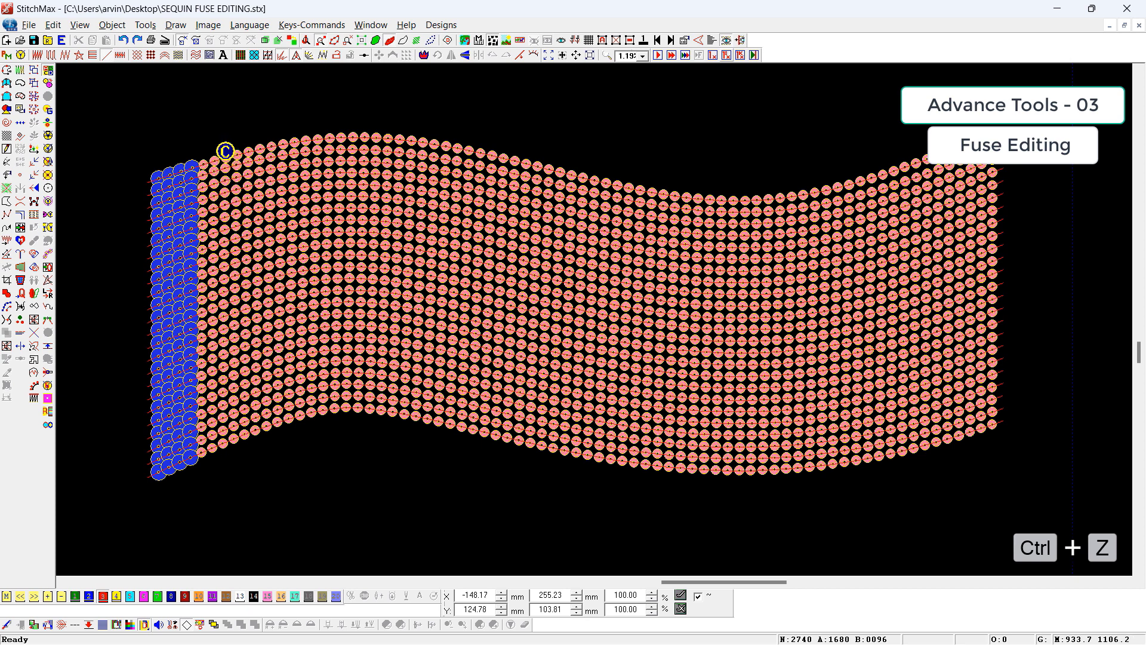
# - Assign sequins C, D, E and F to successive full-height vertical bands rightward from the B band, leaving narrow gaps between some
pyautogui.moveTo(221, 139); pyautogui.dragTo(265, 458)
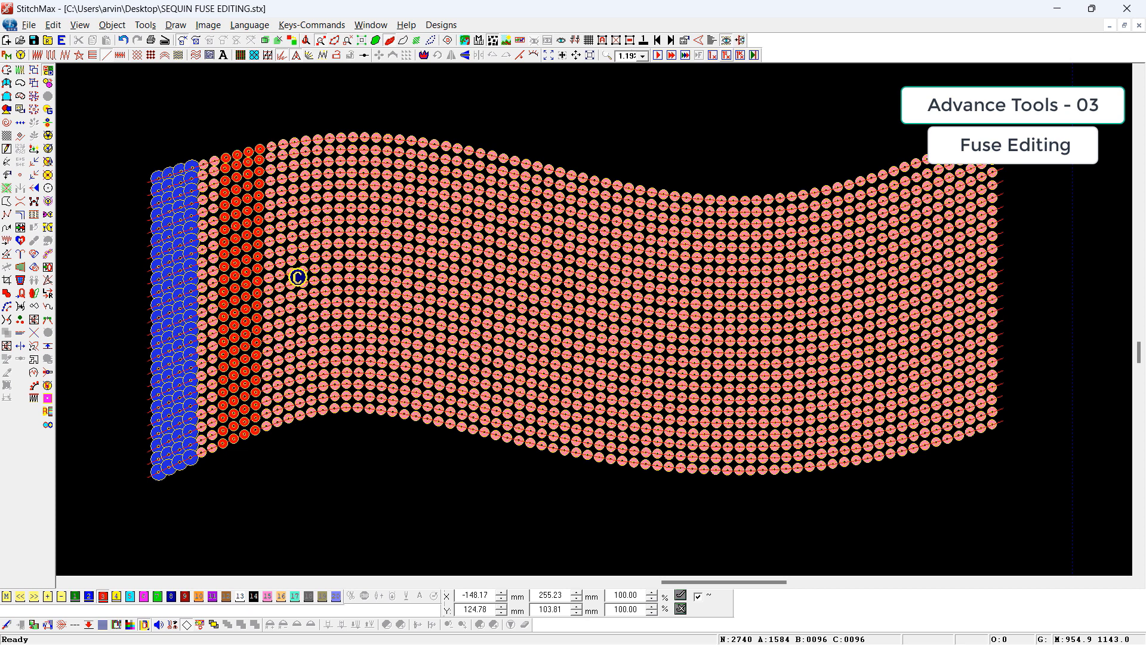
pyautogui.moveTo(275, 127); pyautogui.dragTo(338, 437)
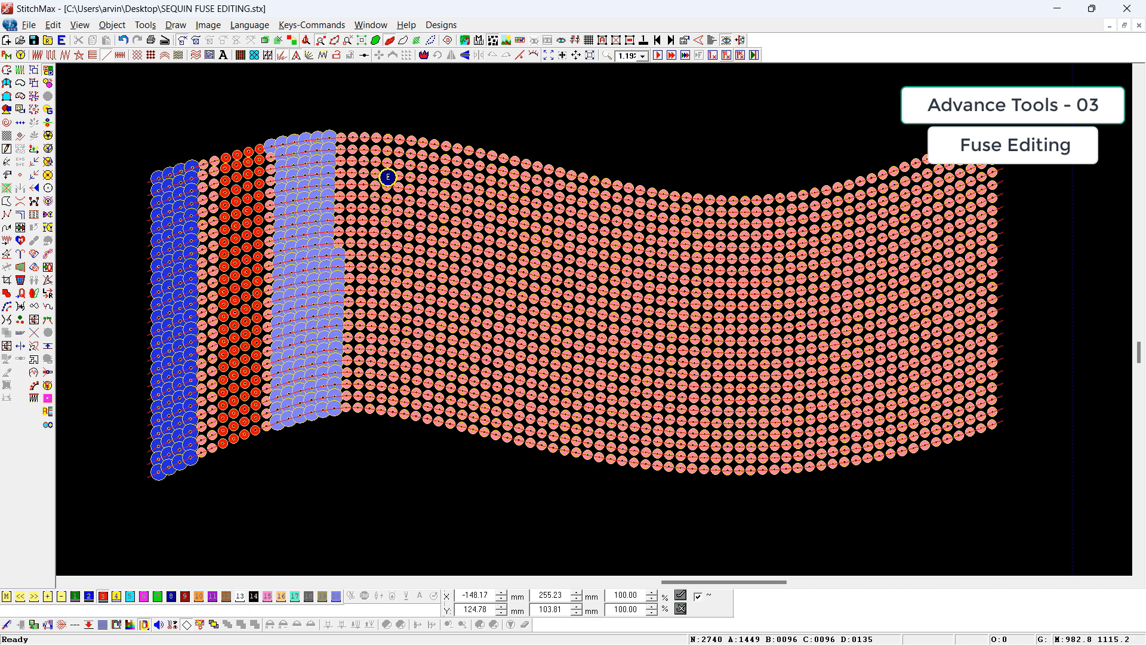
pyautogui.moveTo(379, 120); pyautogui.dragTo(420, 425)
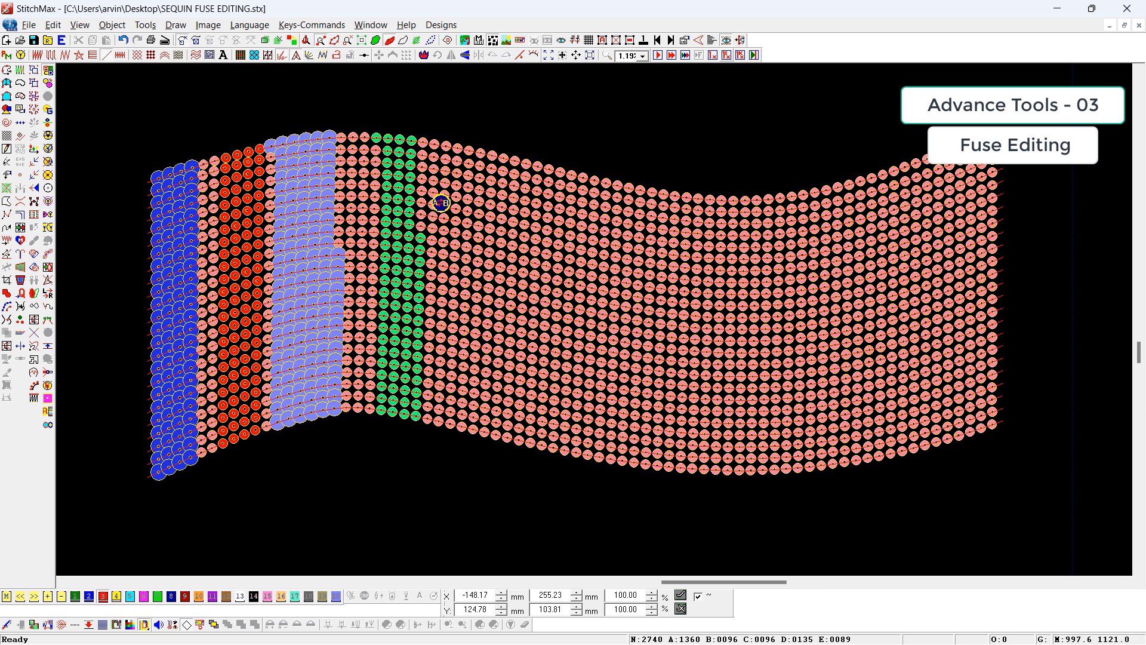
pyautogui.moveTo(435, 119); pyautogui.dragTo(504, 450)
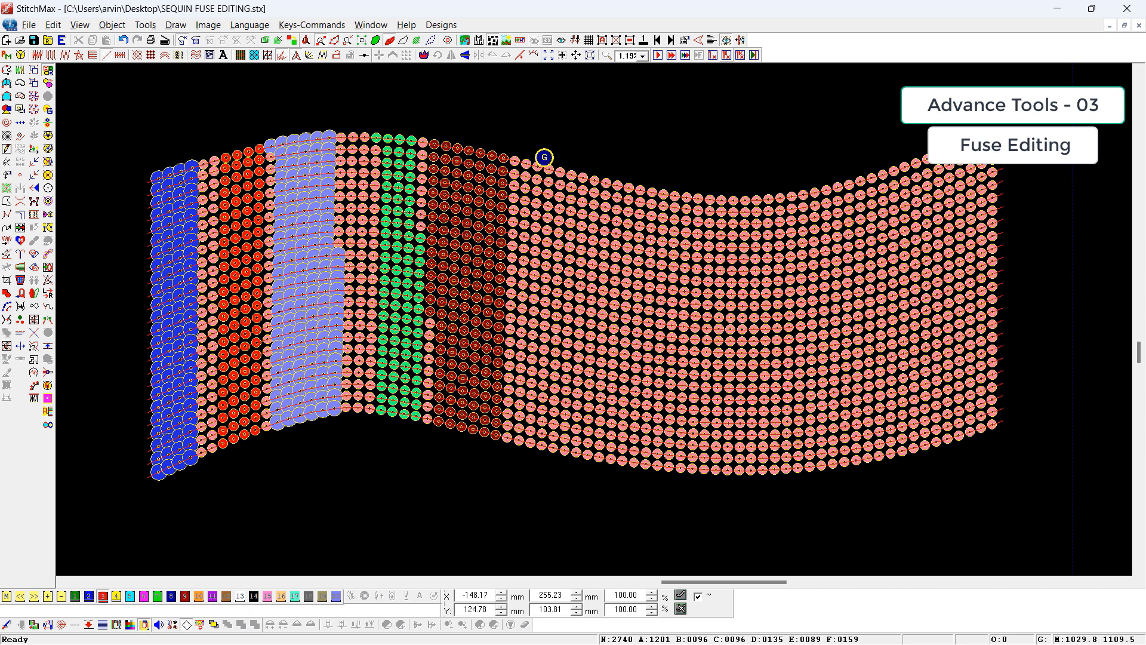
# - Assign sequin G to two neighbouring vertical bands past the F band and sequin H to a further band on their right
pyautogui.moveTo(541, 147); pyautogui.dragTo(613, 476)
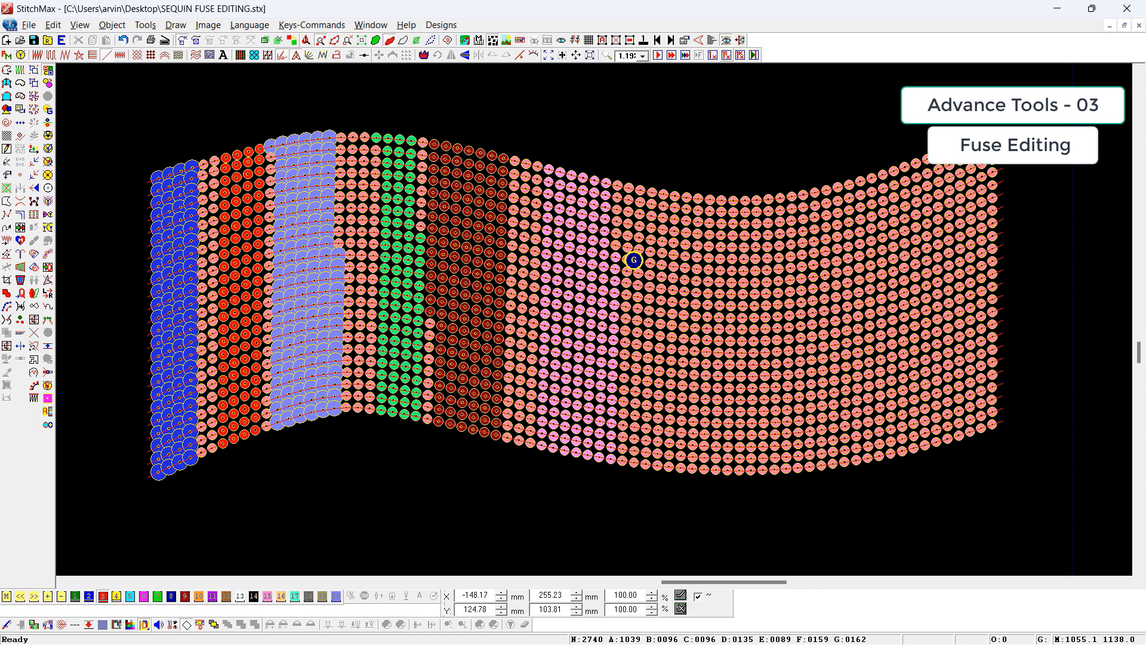
pyautogui.moveTo(632, 172); pyautogui.dragTo(704, 469)
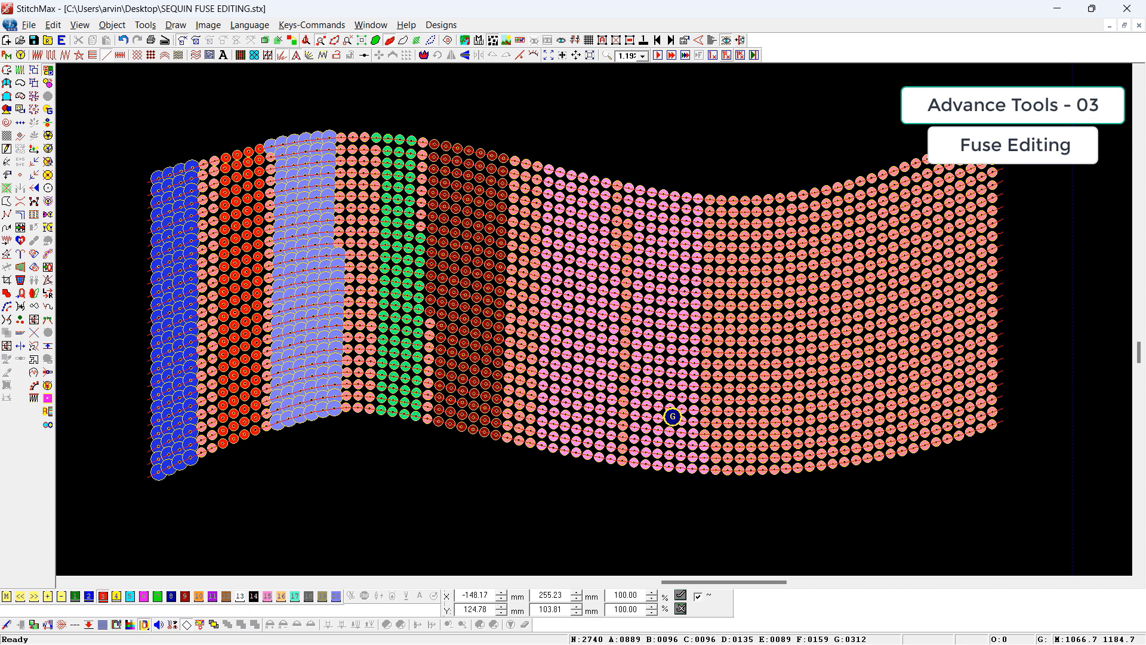
pyautogui.moveTo(750, 183); pyautogui.dragTo(843, 534)
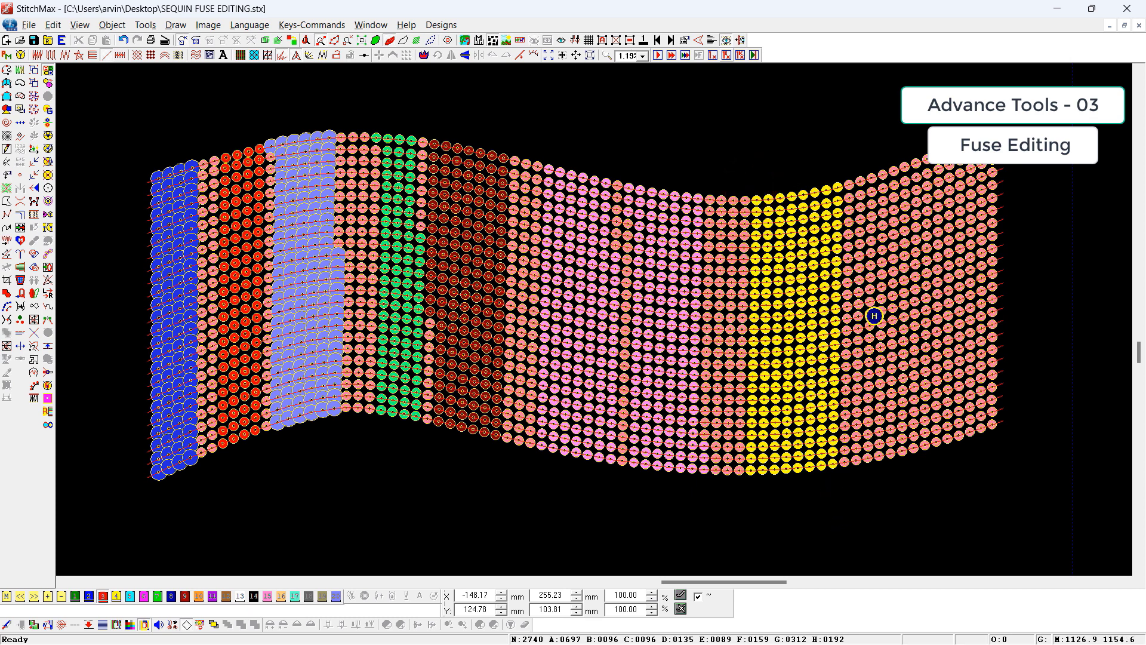
# - Select the whole sequin sheet and regenerate all its stitches to clear the edited sequin bands
pyautogui.click(882, 312)
pyautogui.hotkey('ctrl', 'a')
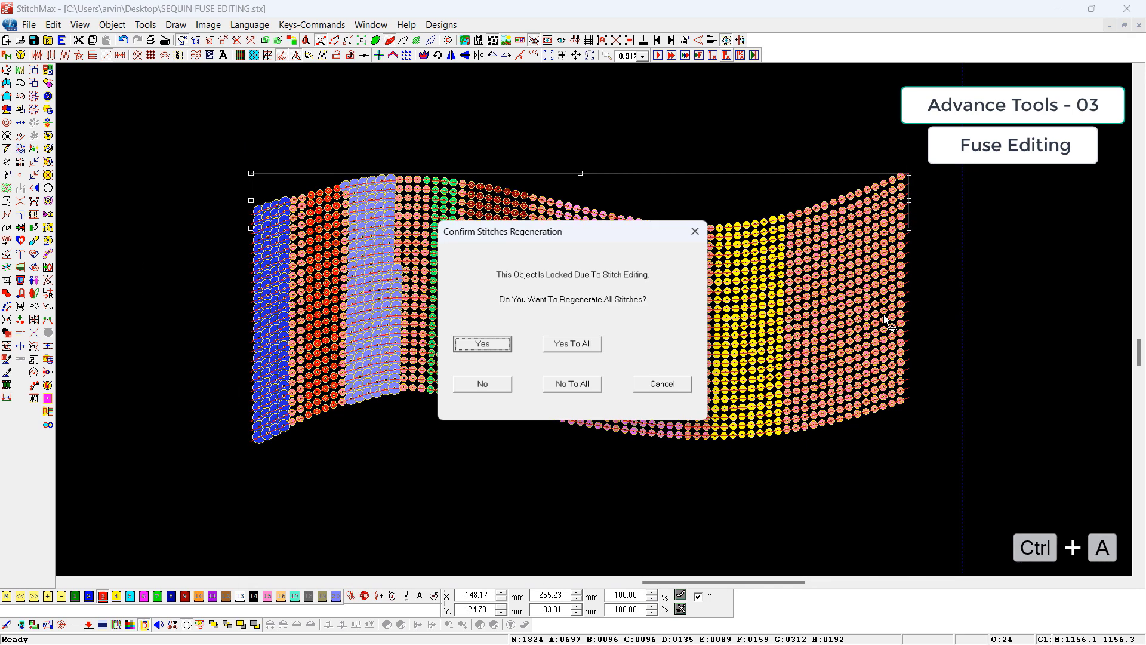
pyautogui.press('Return')
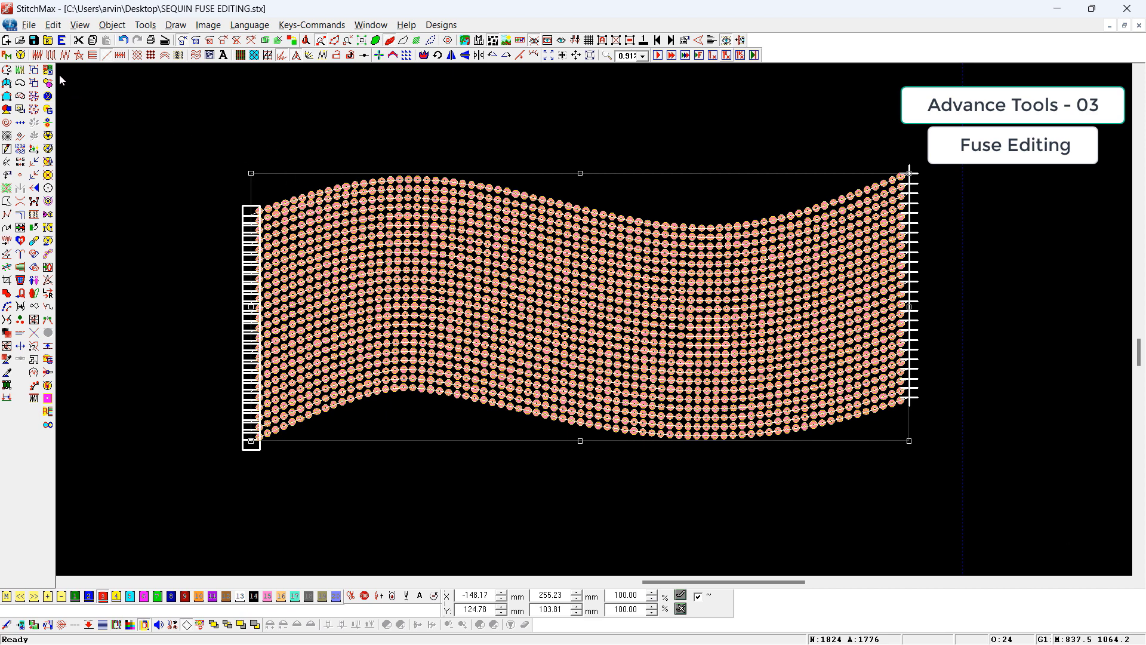
pyautogui.click(144, 128)
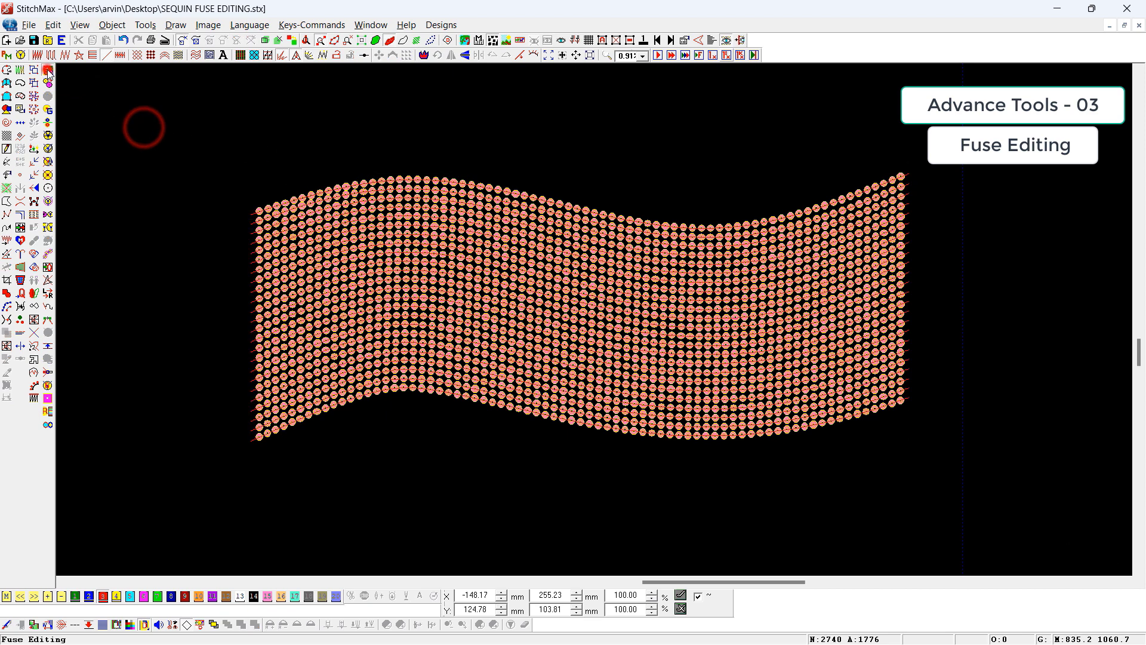
# - Assign fused sequins AB to a wide band at the sheet's left end and fused sequins ABCD to a second band past a narrow gap
pyautogui.click(47, 70)
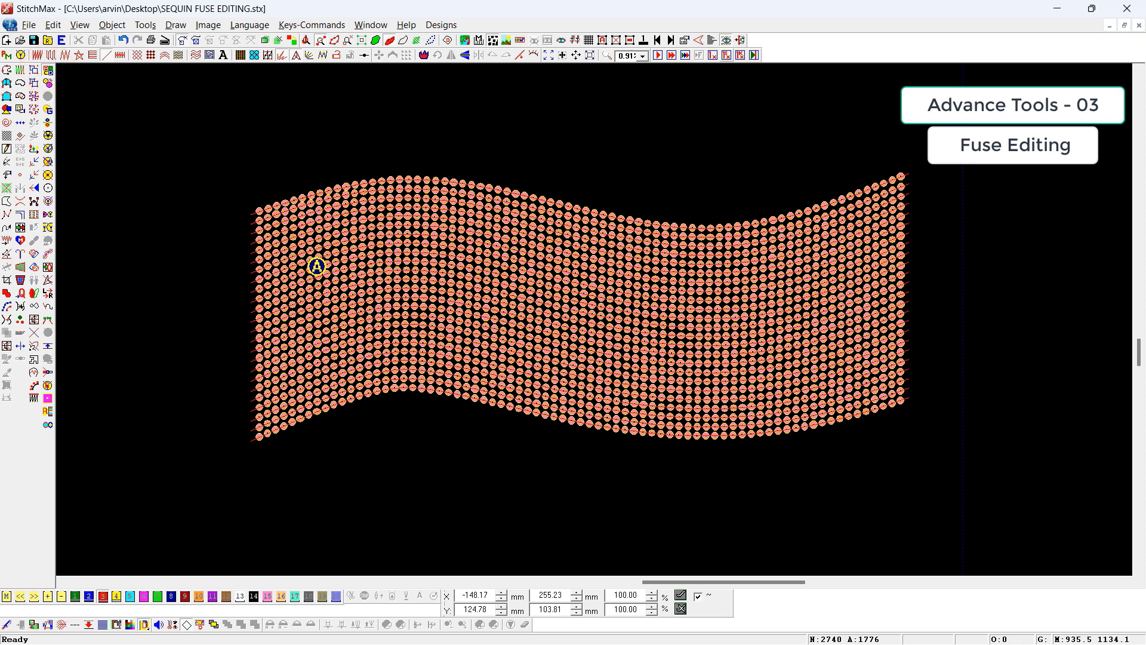
pyautogui.moveTo(247, 191); pyautogui.dragTo(345, 462)
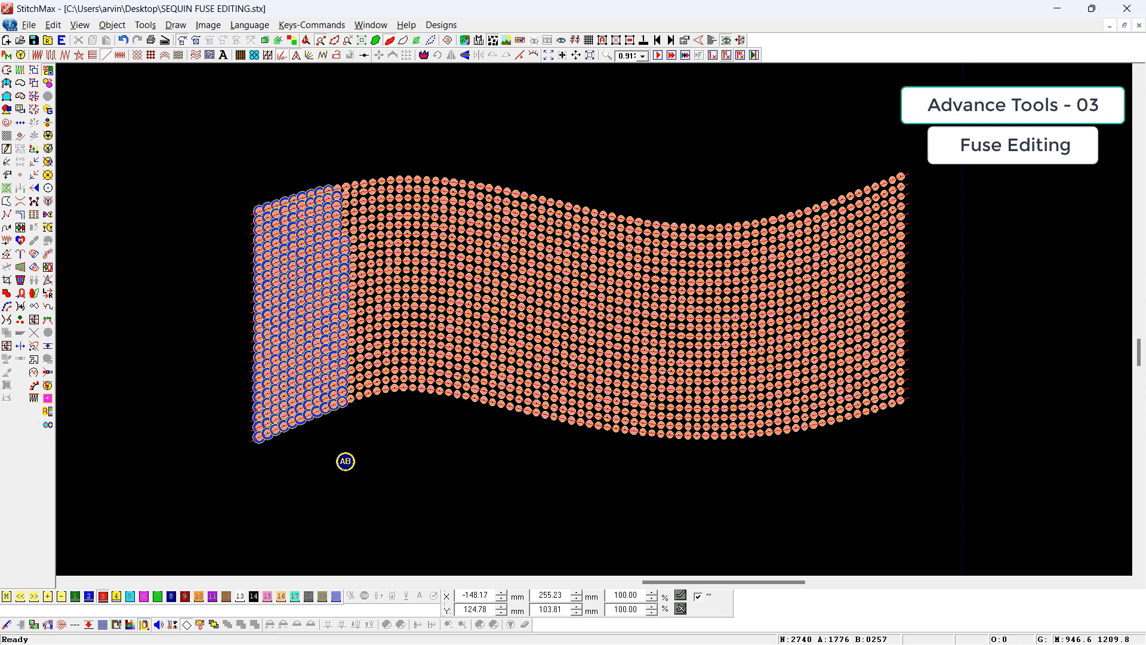
pyautogui.press('Escape')
pyautogui.click(48, 70)
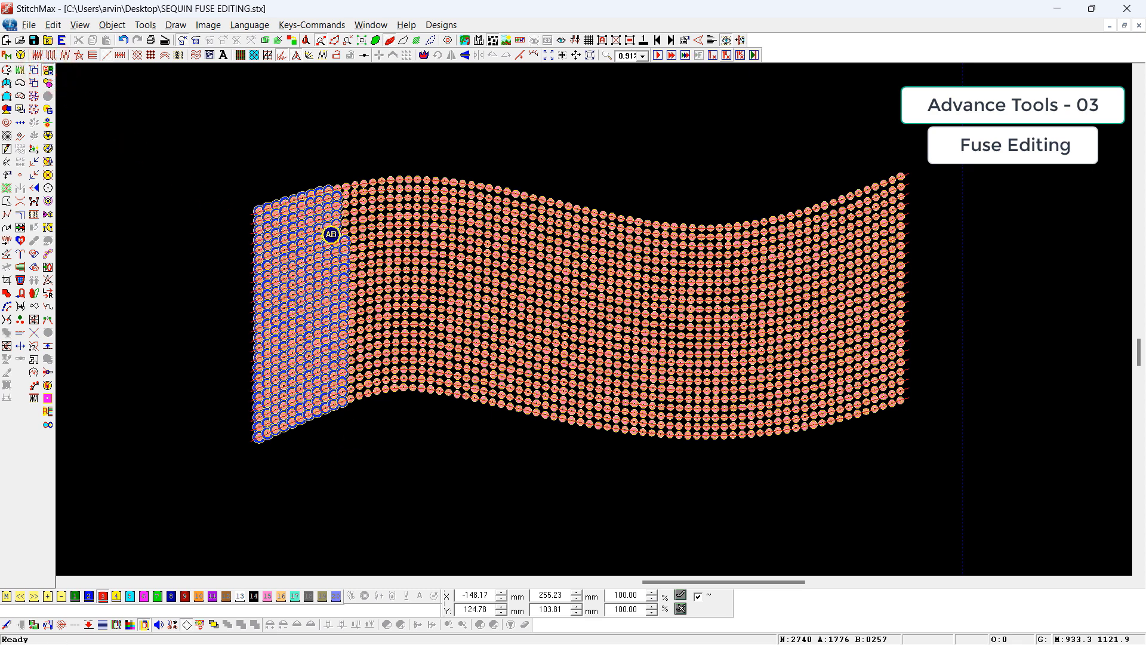
pyautogui.moveTo(245, 171); pyautogui.dragTo(354, 451)
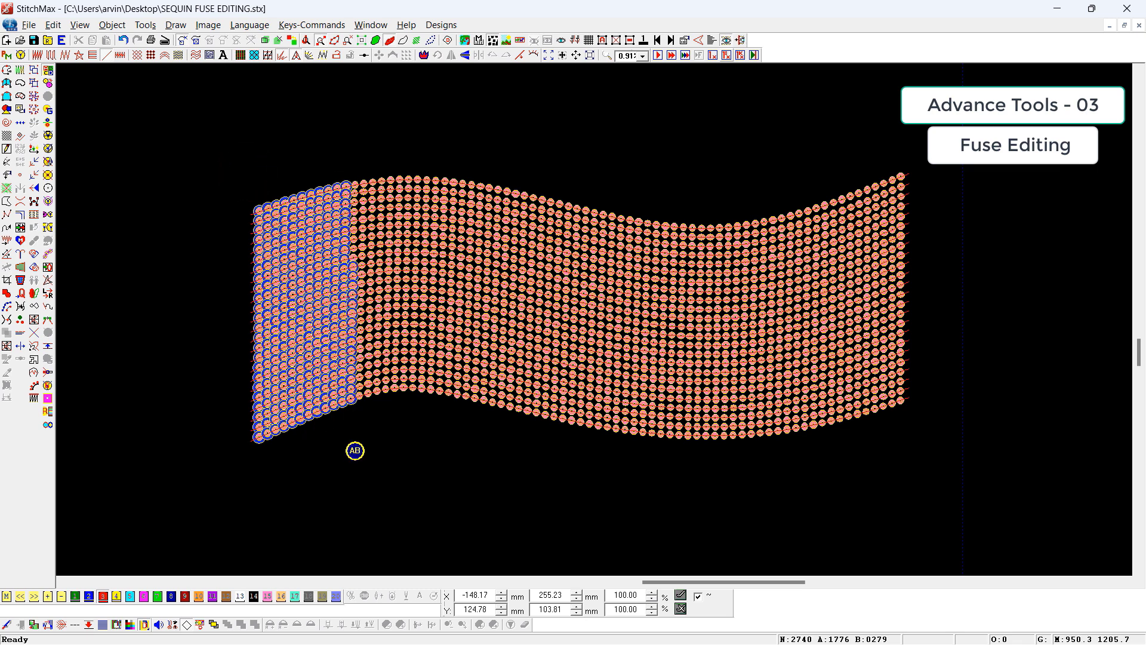
pyautogui.moveTo(393, 163); pyautogui.dragTo(500, 441)
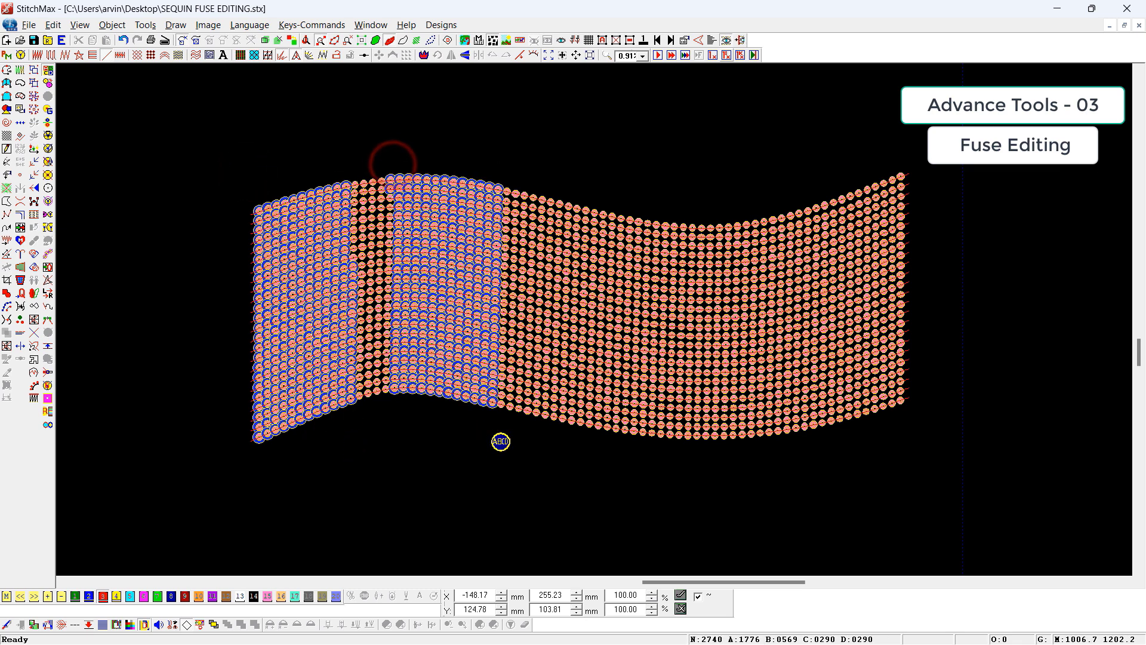
# - Assign fused sequins CD to a band right of the ABCD band and fused sequins EF to a narrower band beyond it
pyautogui.click(48, 70)
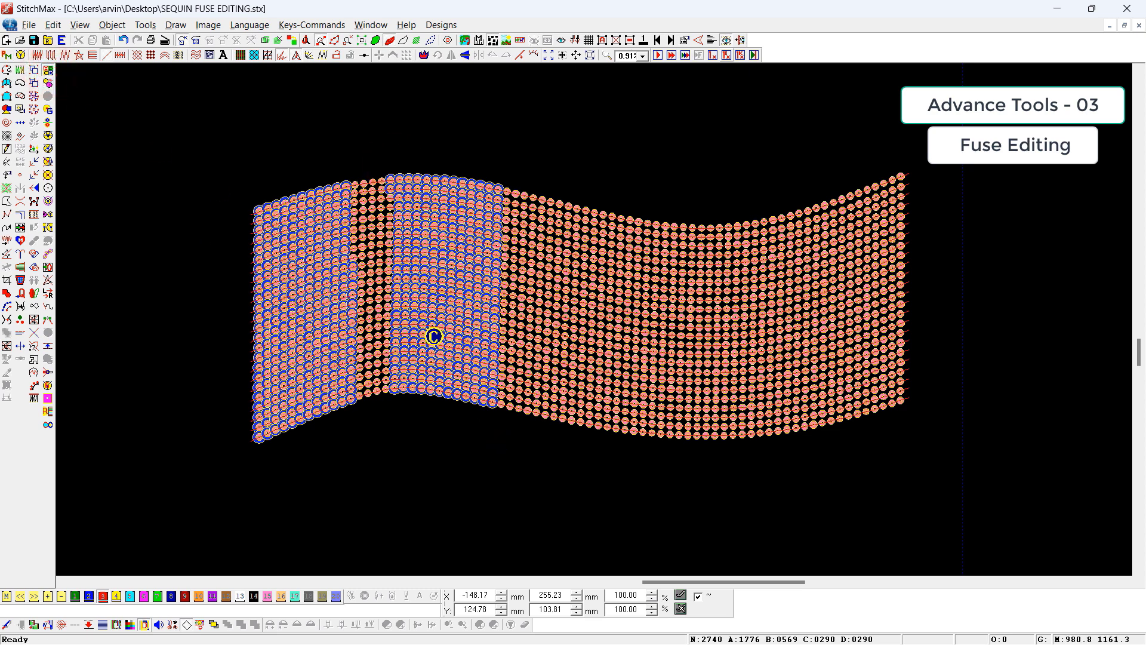
pyautogui.moveTo(547, 181); pyautogui.dragTo(635, 442)
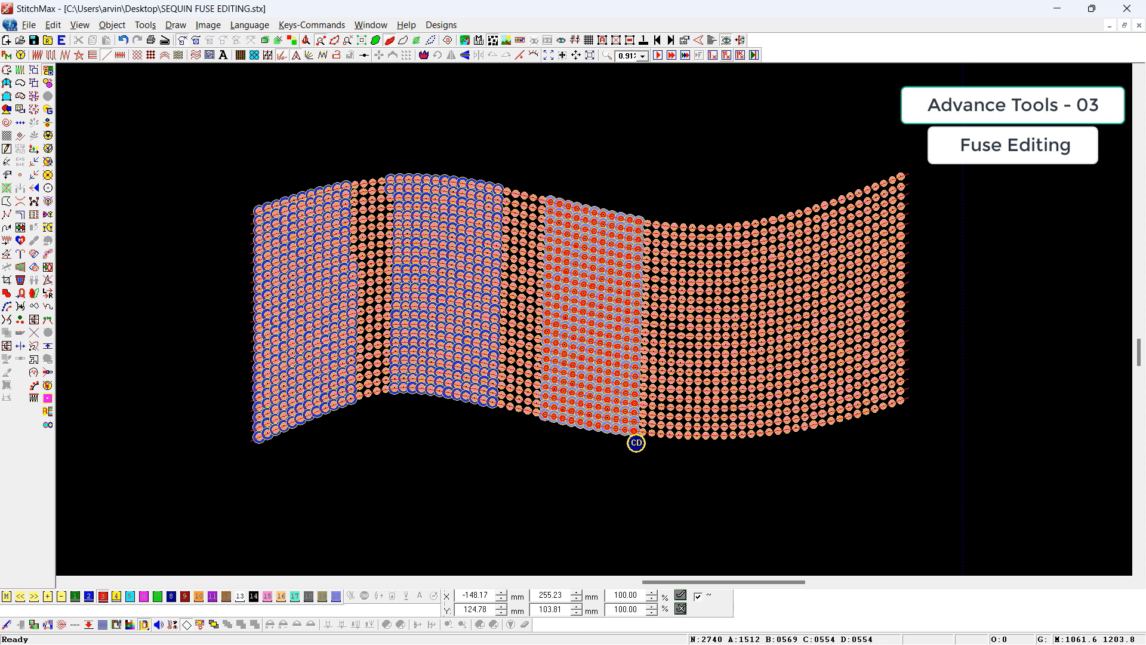
pyautogui.click(48, 70)
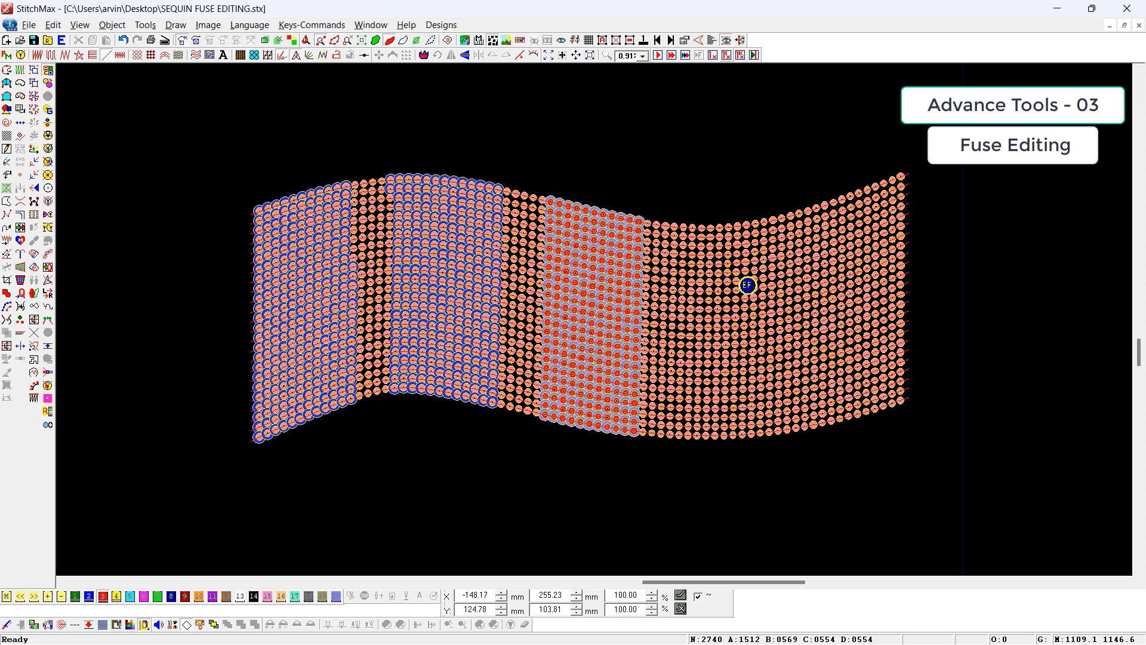
pyautogui.moveTo(664, 213); pyautogui.dragTo(726, 435)
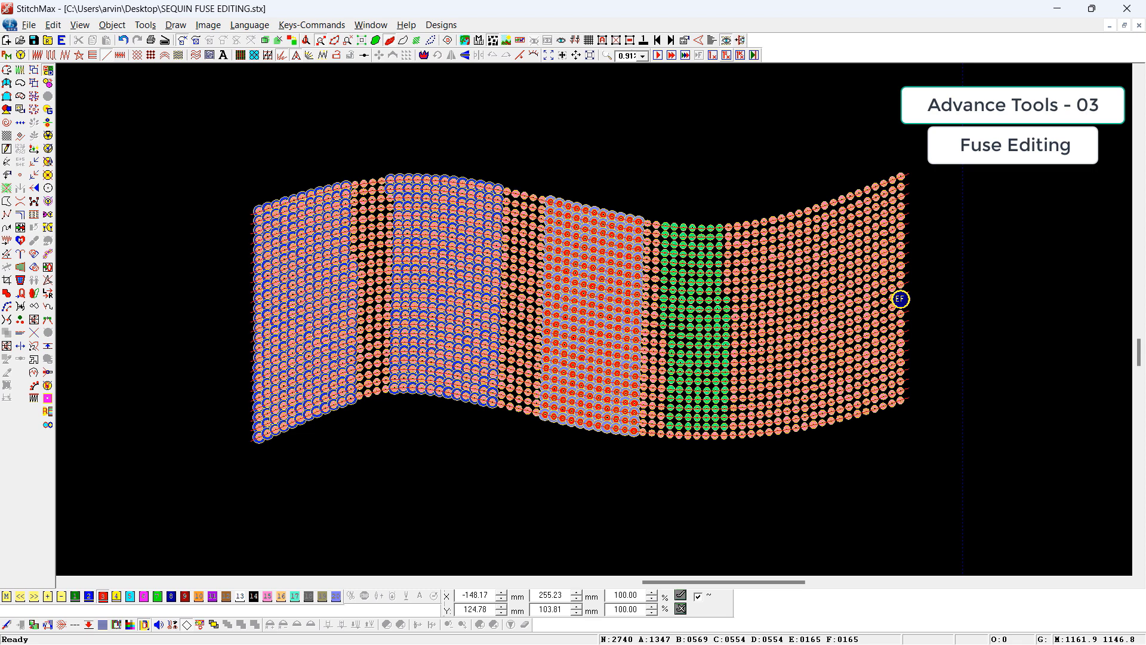
# - Remove all sequins from the selected sheet's left-end band and a round area from the second band with Fuse Editing
pyautogui.hotkey('ctrl', 'a')
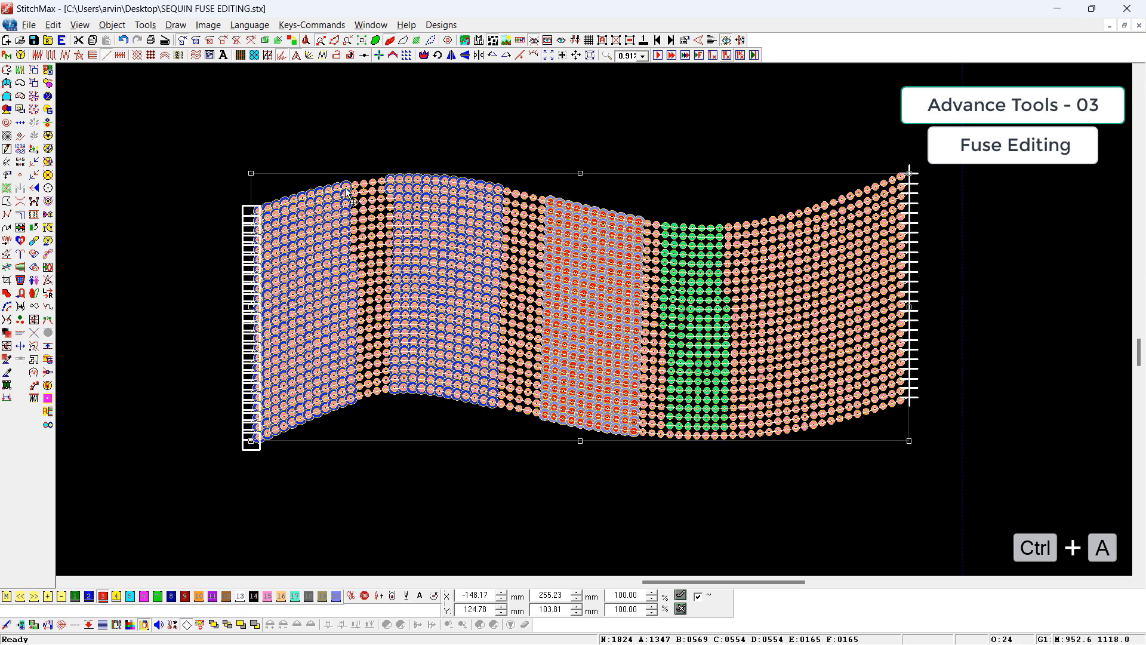
pyautogui.click(49, 70)
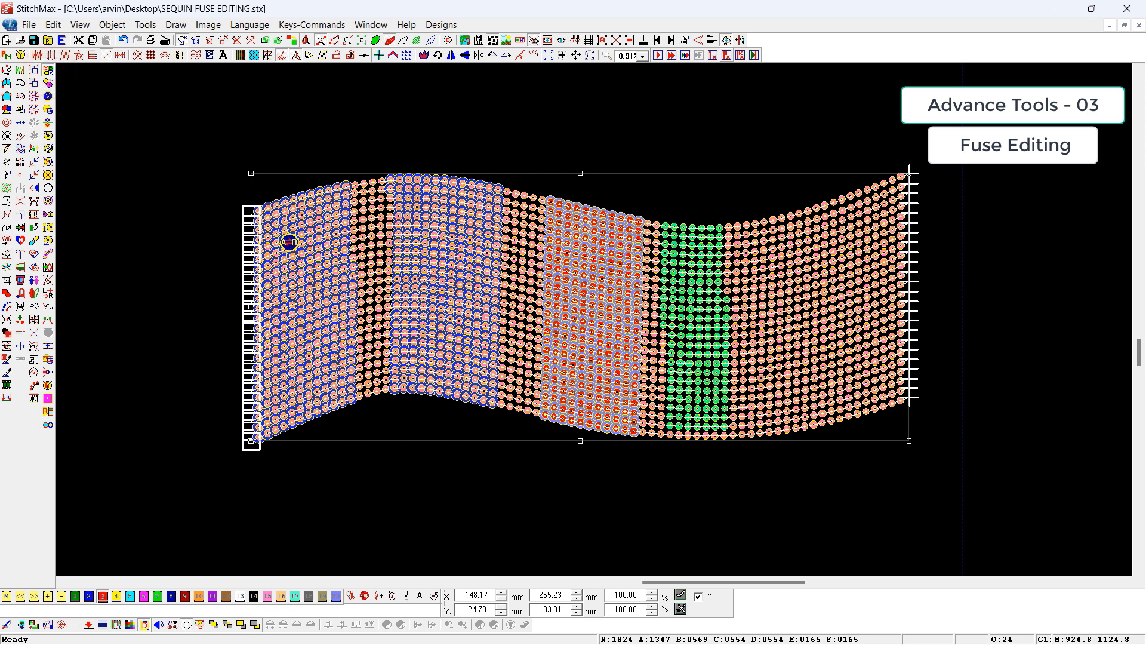
pyautogui.click(289, 243)
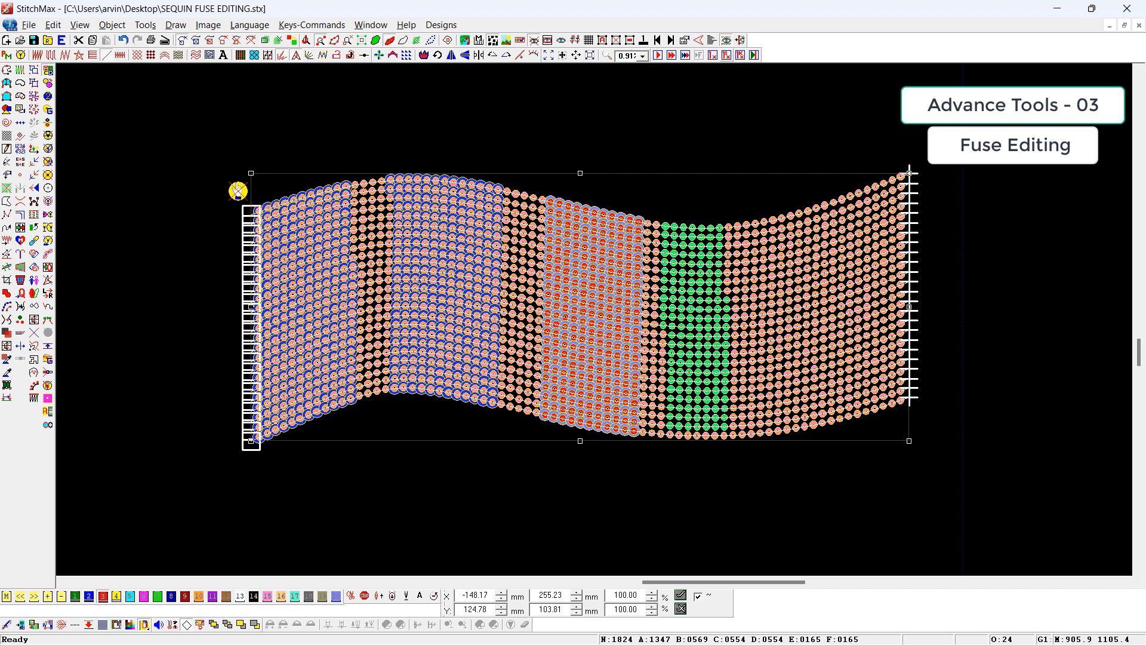
pyautogui.moveTo(221, 173); pyautogui.dragTo(341, 297)
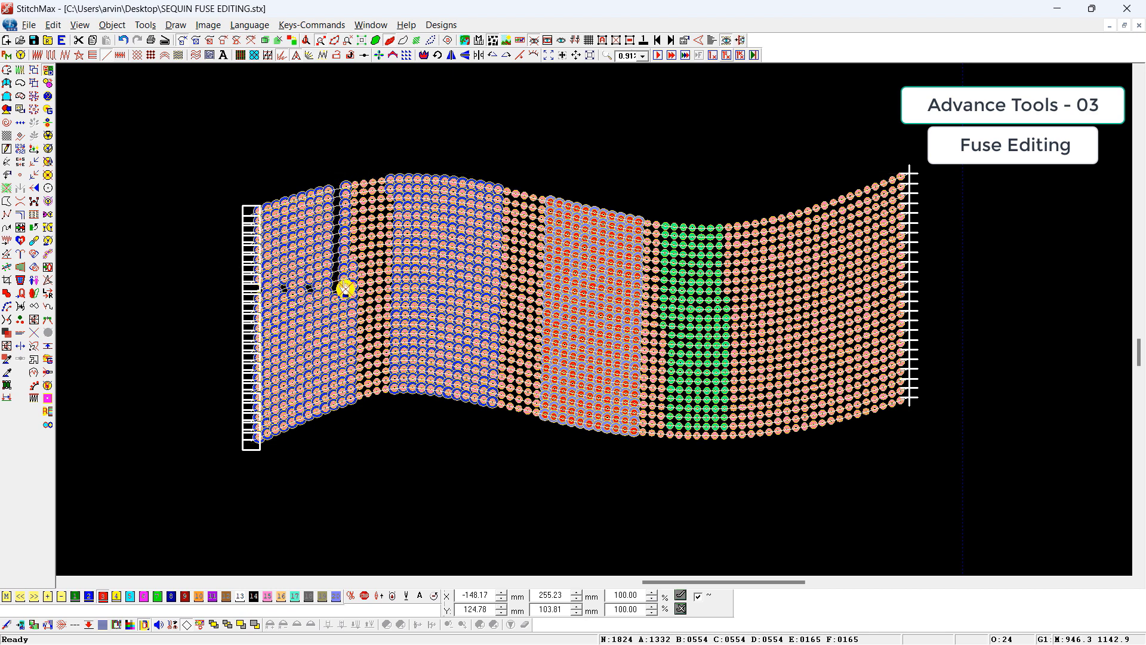
pyautogui.moveTo(197, 144); pyautogui.dragTo(368, 458)
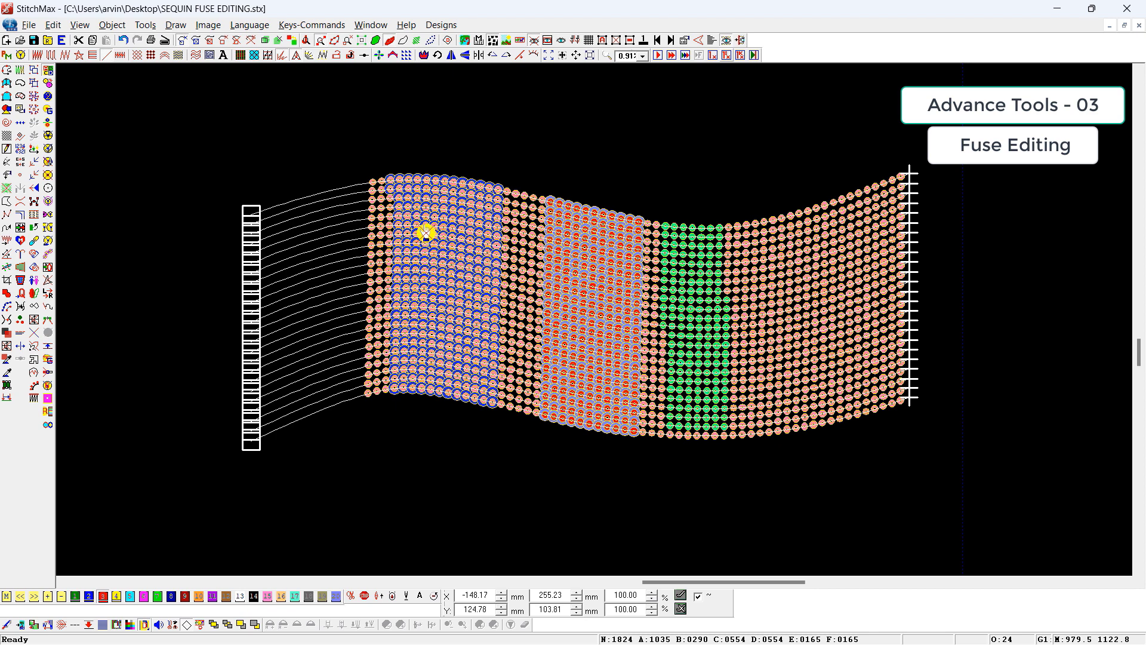
pyautogui.moveTo(395, 204); pyautogui.dragTo(476, 297)
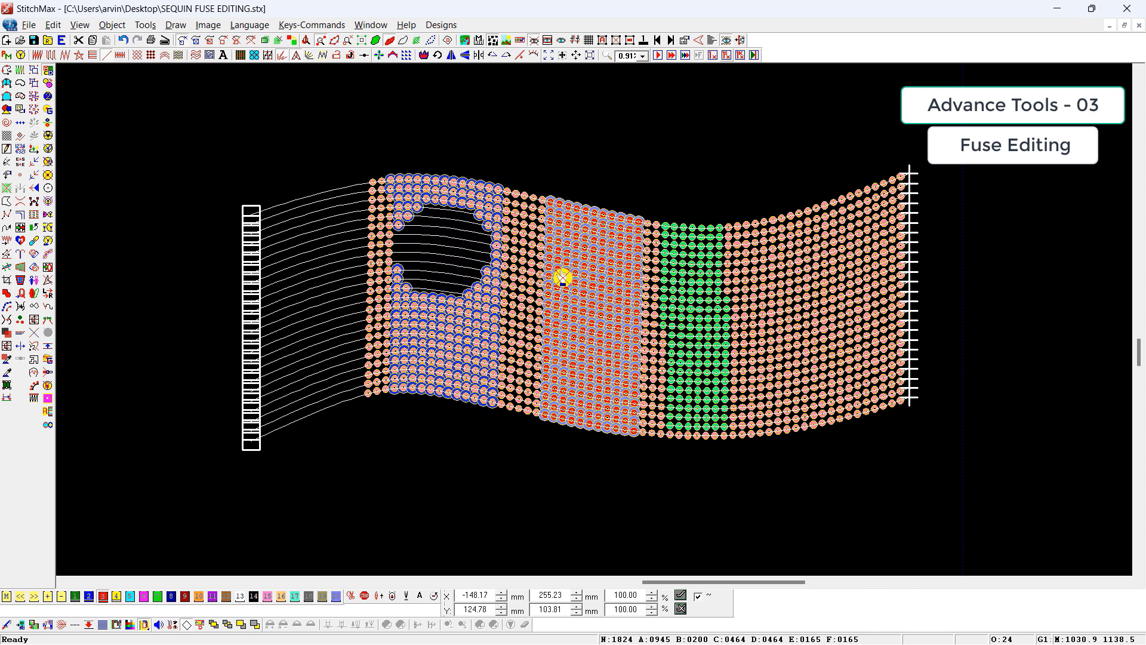
# - Remove scattered sequins along diagonal paths across the CD and EF bands and clear an oval area right of the EF band
pyautogui.click(571, 261)
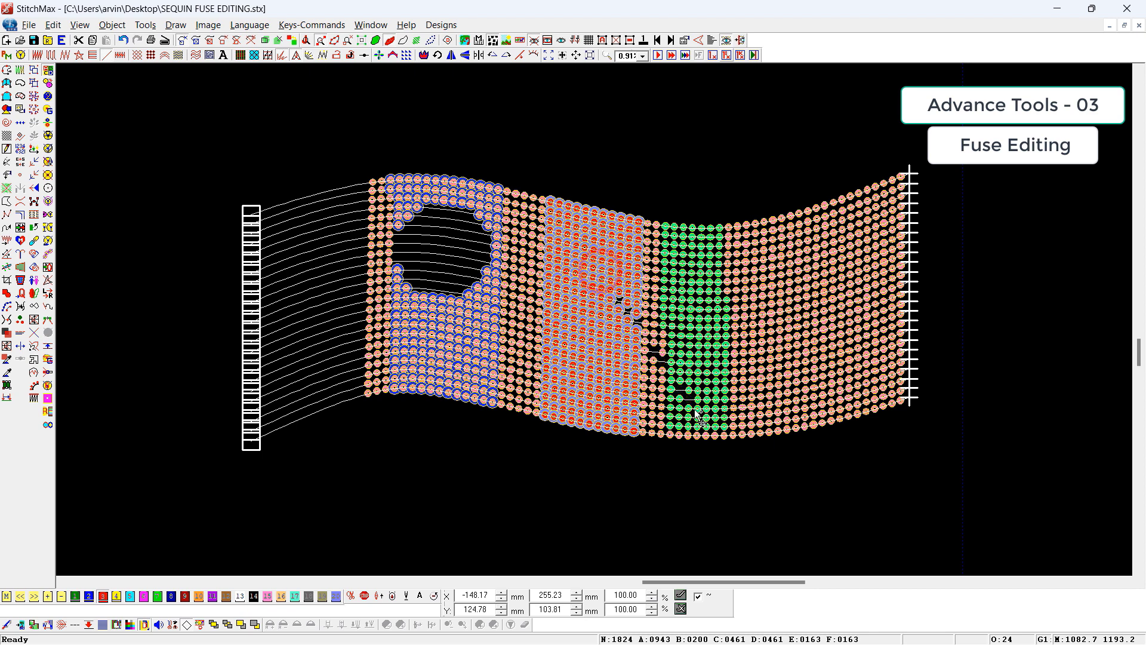
pyautogui.click(671, 371)
pyautogui.moveTo(645, 273); pyautogui.dragTo(743, 395)
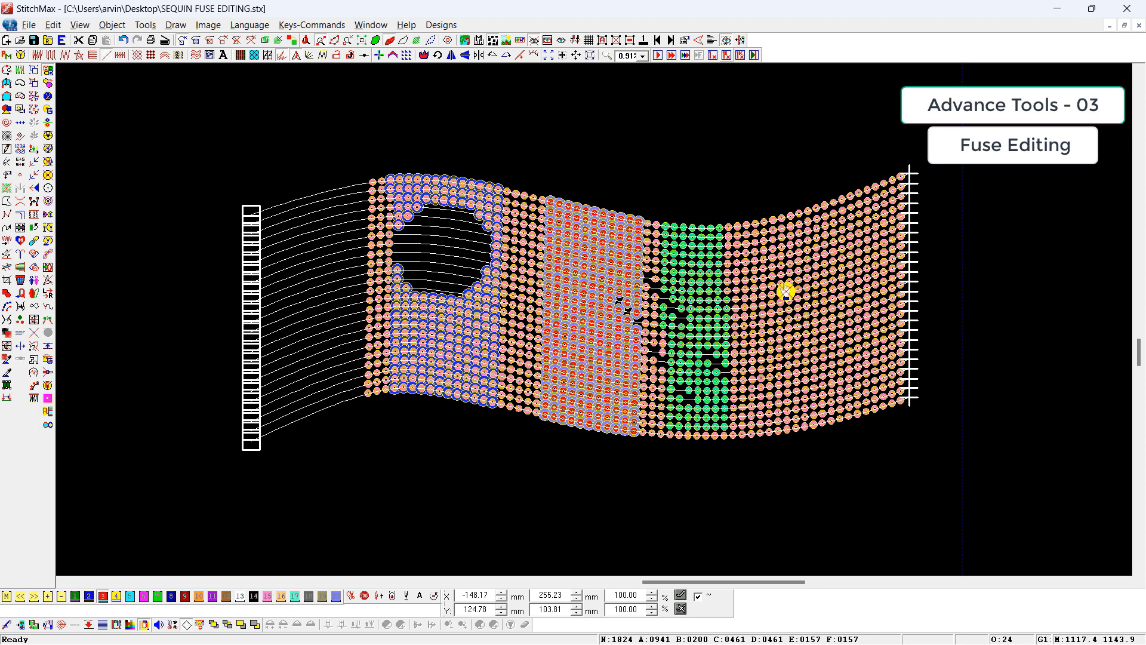
pyautogui.click(740, 264)
pyautogui.moveTo(753, 278)
pyautogui.mouseDown()
pyautogui.moveTo(829, 351)
pyautogui.moveTo(851, 413)
pyautogui.moveTo(860, 315)
pyautogui.moveTo(882, 402)
pyautogui.moveTo(857, 385)
pyautogui.moveTo(830, 312)
pyautogui.mouseUp()
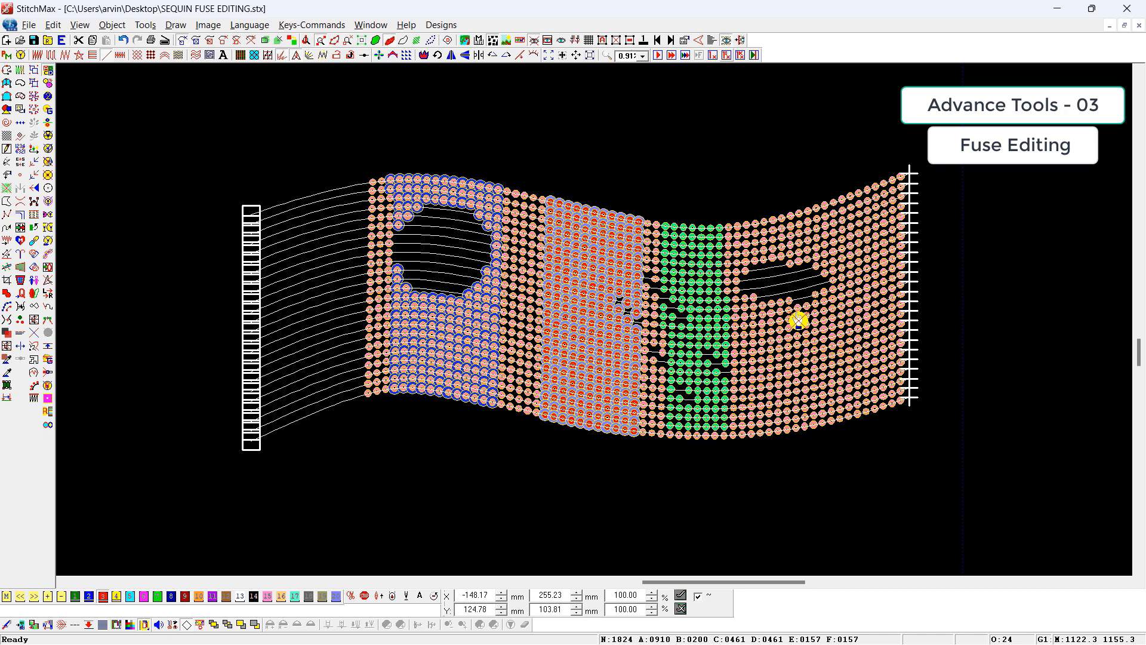
# - Regenerate all stitches of the sheet and strip every sequin from it, leaving only its stitch lines
pyautogui.press('g')
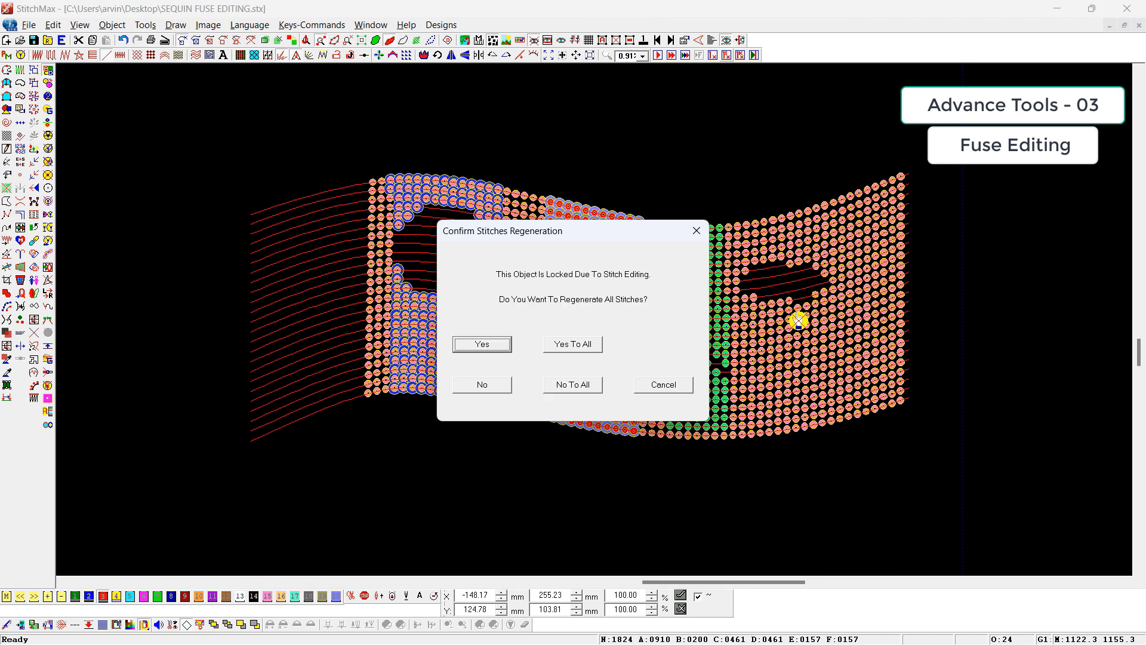
pyautogui.press('Tab')
pyautogui.press('Tab')
pyautogui.press('Return')
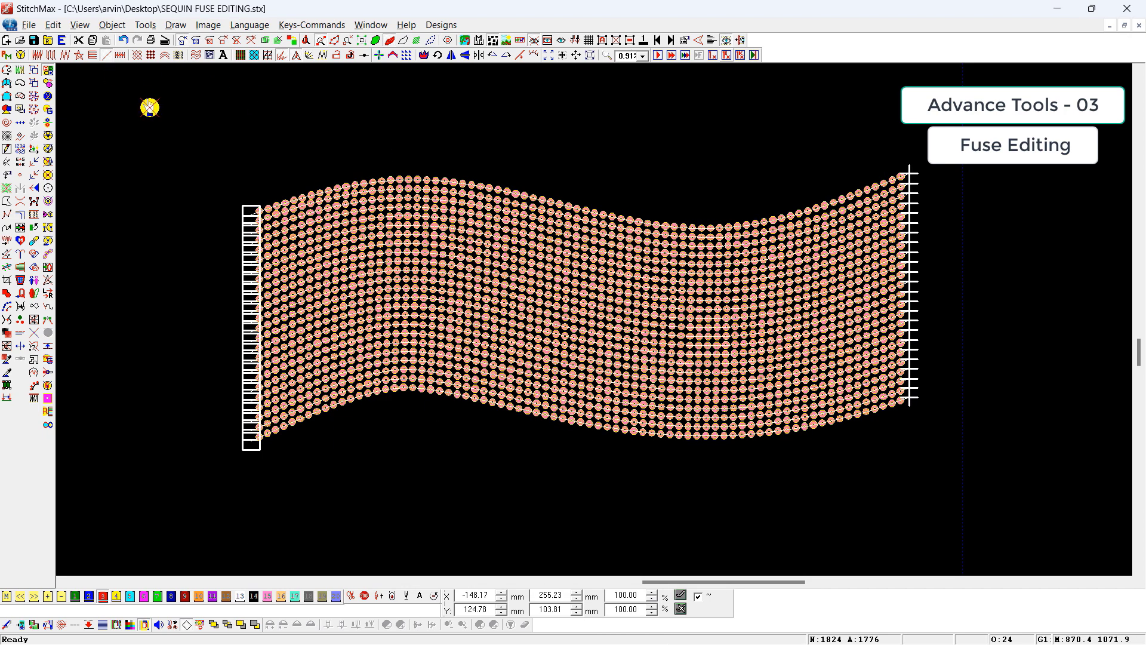
pyautogui.moveTo(147, 93); pyautogui.dragTo(1017, 624)
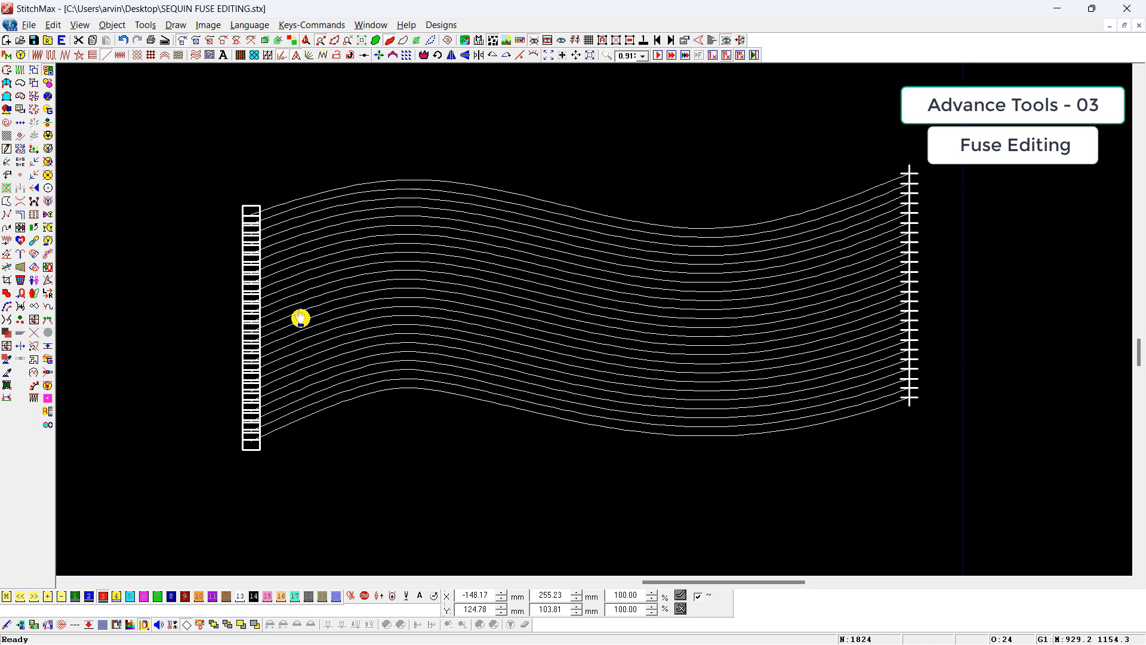
# - Add sequins to the bare stitch lines as a left-end block, two round patches, a broken rectangular outline and a short diagonal row
pyautogui.moveTo(208, 166); pyautogui.dragTo(375, 459)
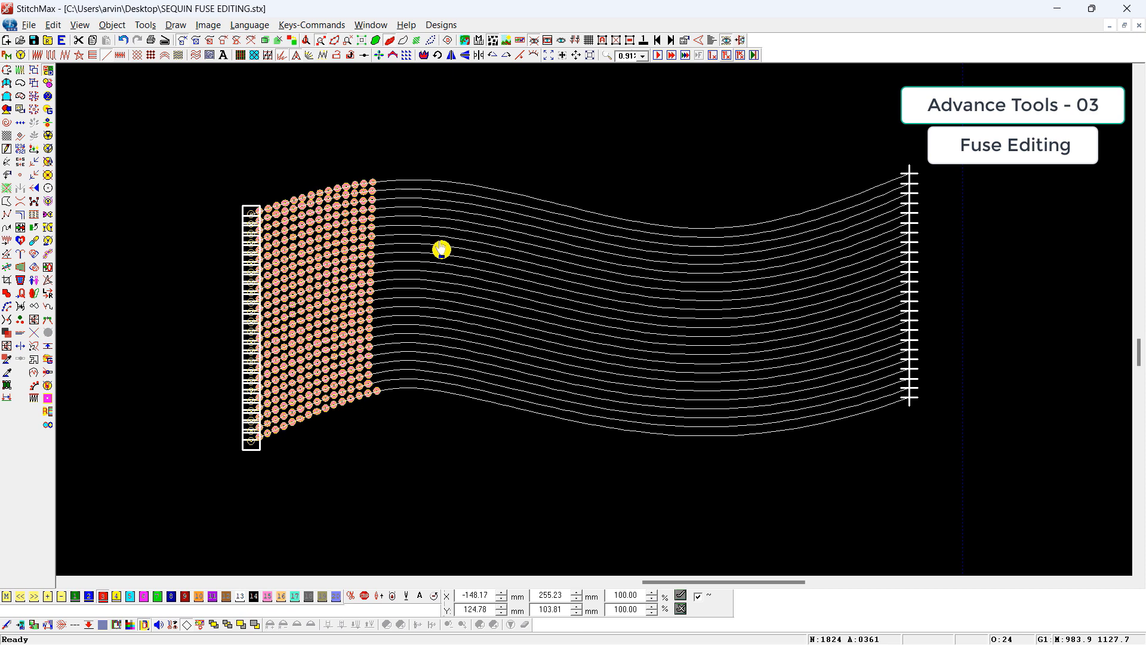
pyautogui.moveTo(441, 212); pyautogui.dragTo(500, 302)
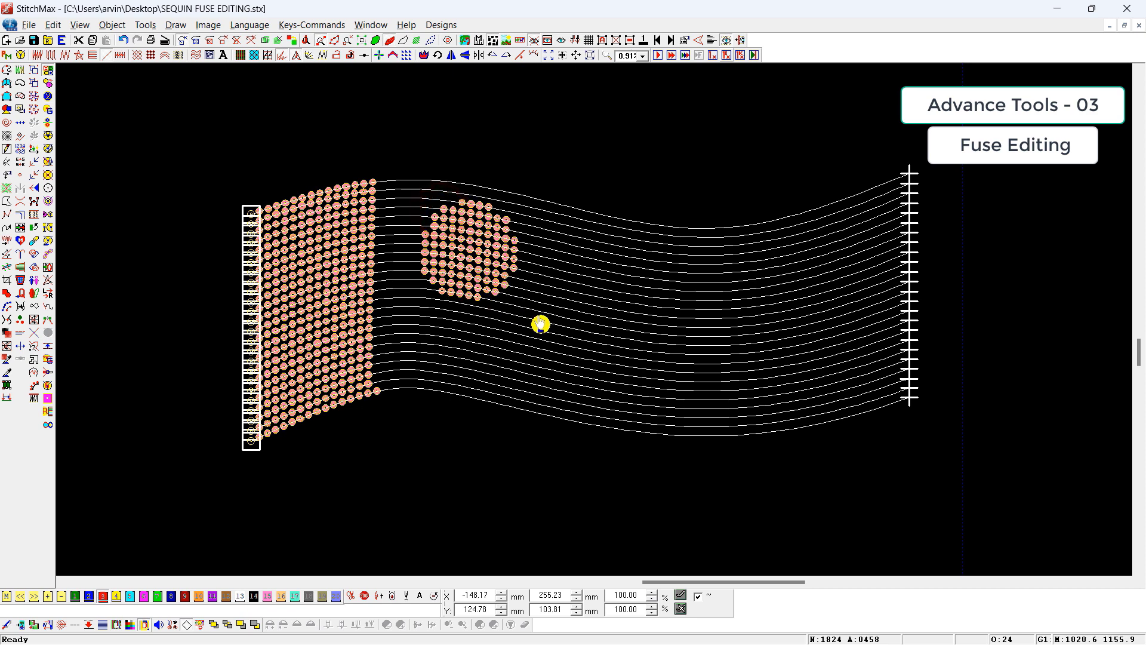
pyautogui.moveTo(617, 271); pyautogui.dragTo(695, 393)
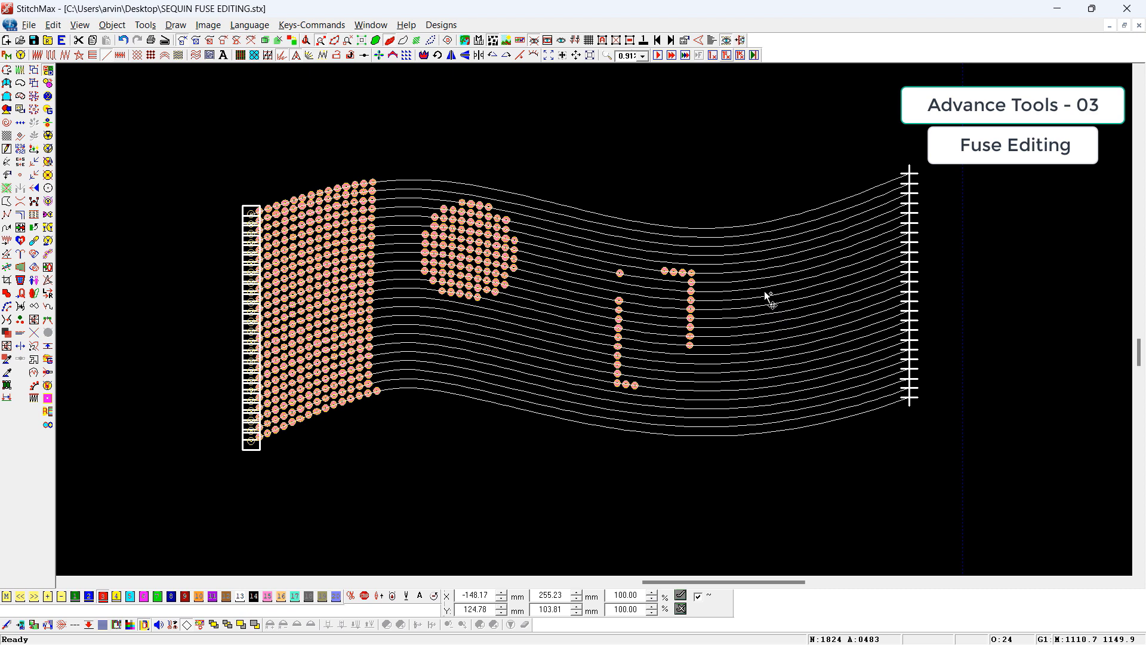
pyautogui.moveTo(764, 291); pyautogui.dragTo(808, 374)
pyautogui.moveTo(824, 225); pyautogui.dragTo(899, 324)
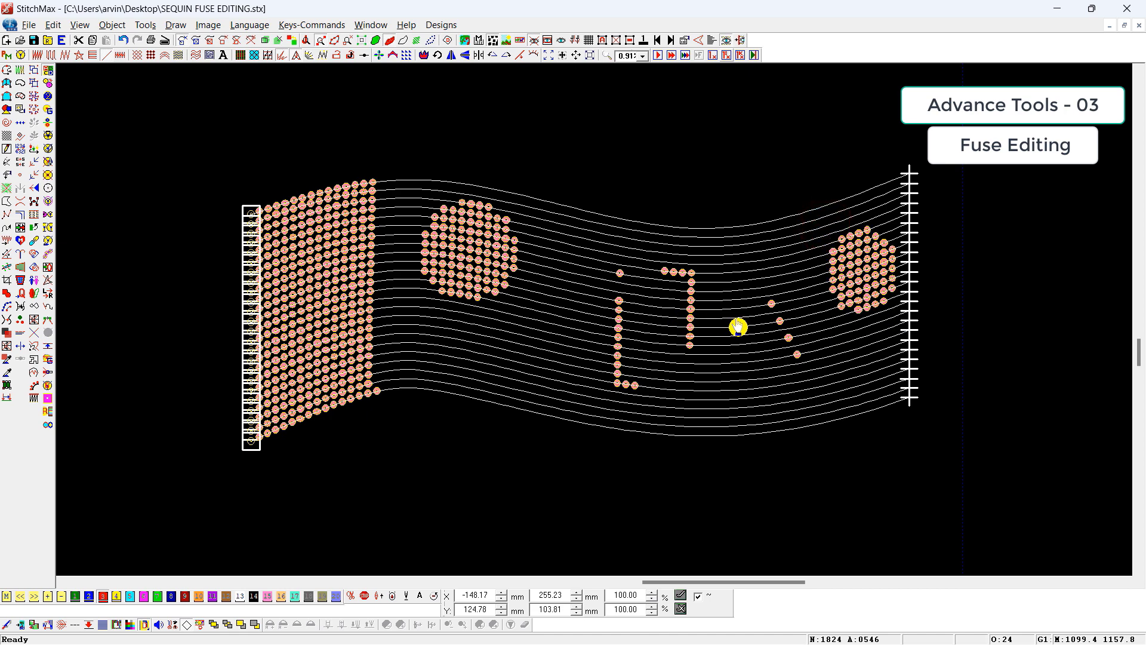
# - Show the stitch points and add five single sequins in a row along one stitch line before the diagonal row, plus one below them
pyautogui.scroll(3, 740, 325)
pyautogui.press('.')
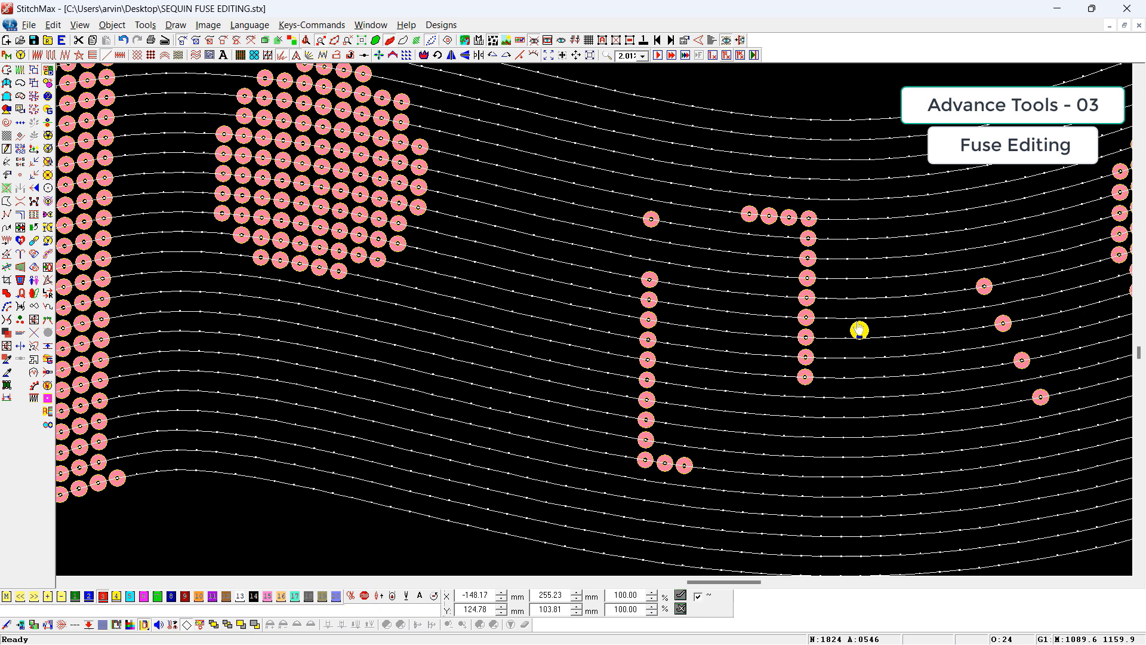
pyautogui.click(846, 279)
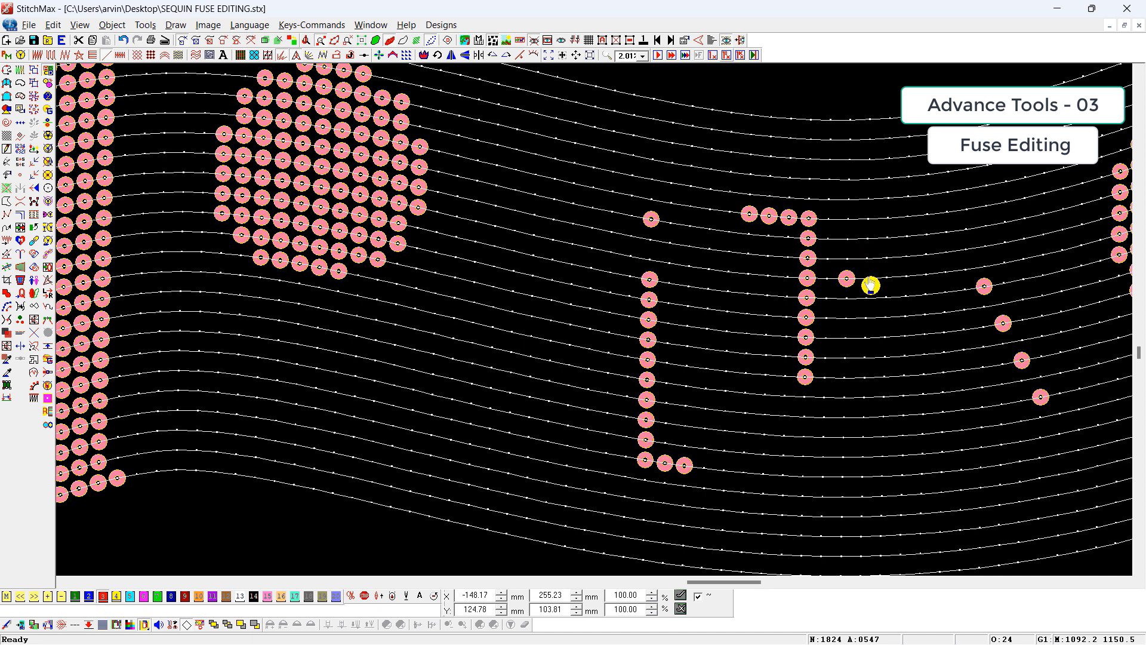
pyautogui.click(866, 278)
pyautogui.click(886, 277)
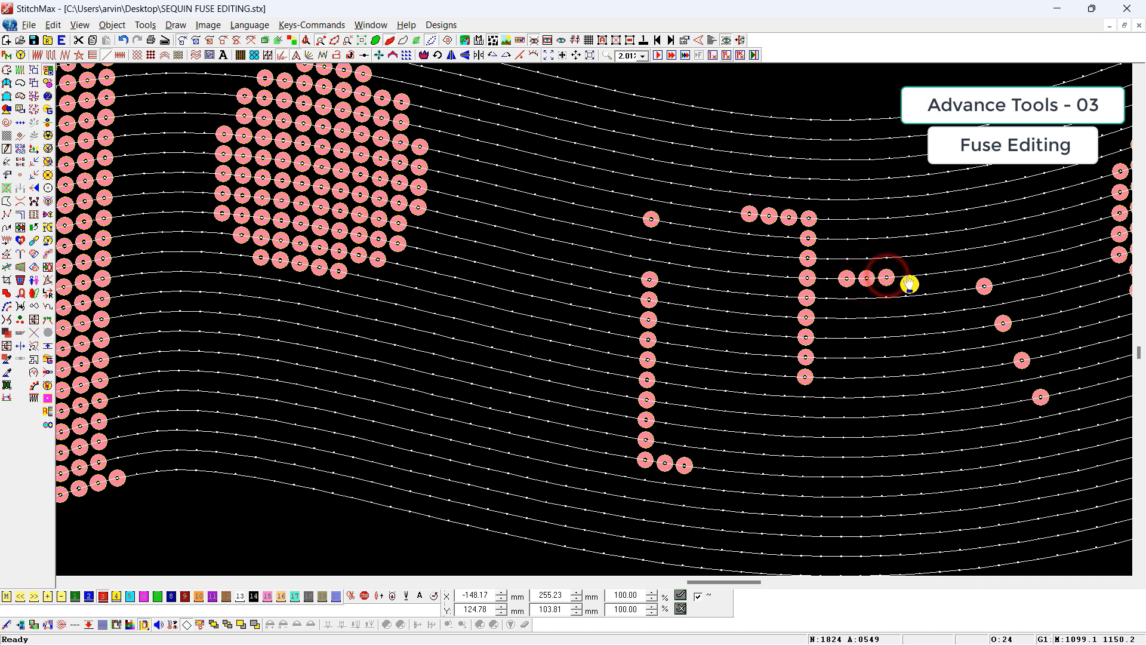
pyautogui.click(906, 276)
pyautogui.click(925, 274)
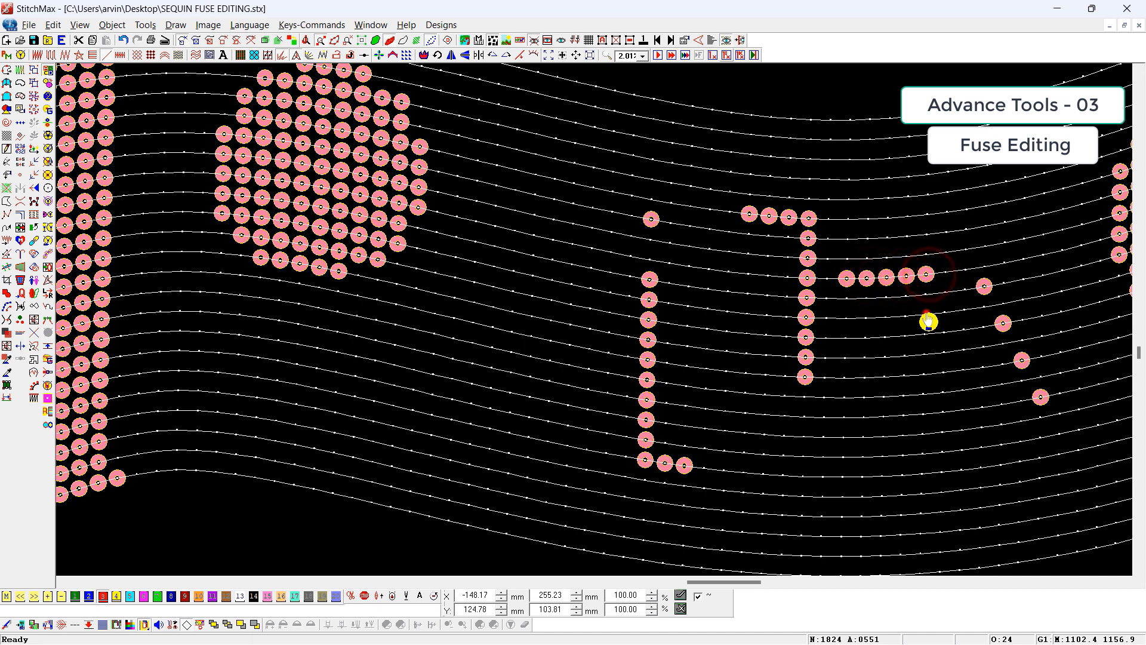
pyautogui.click(926, 315)
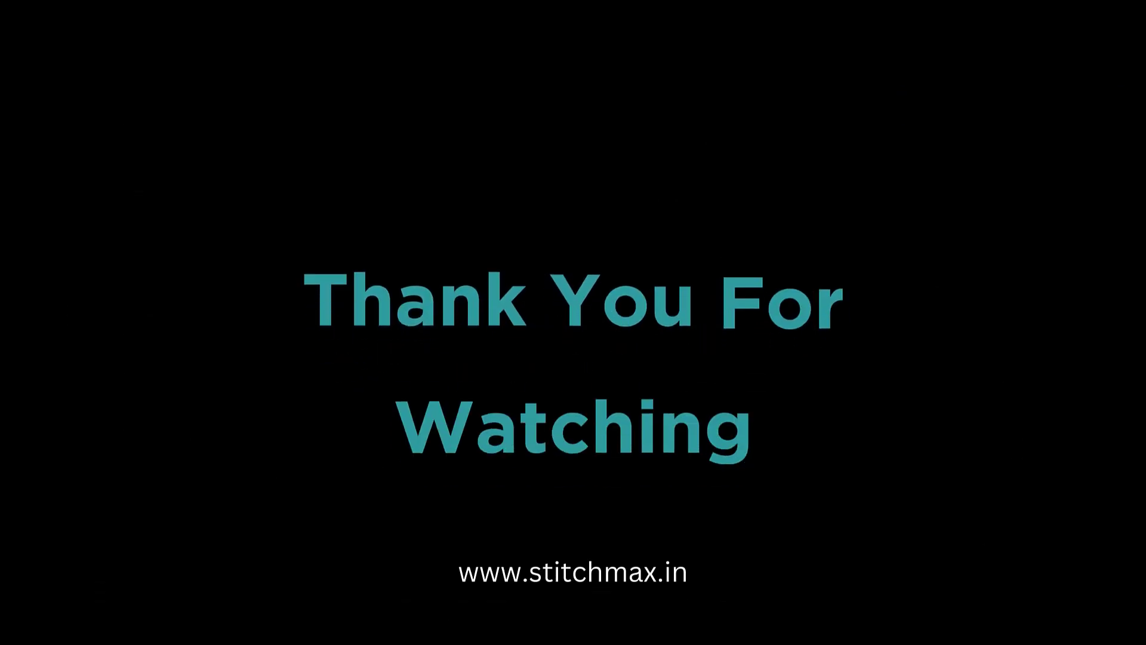